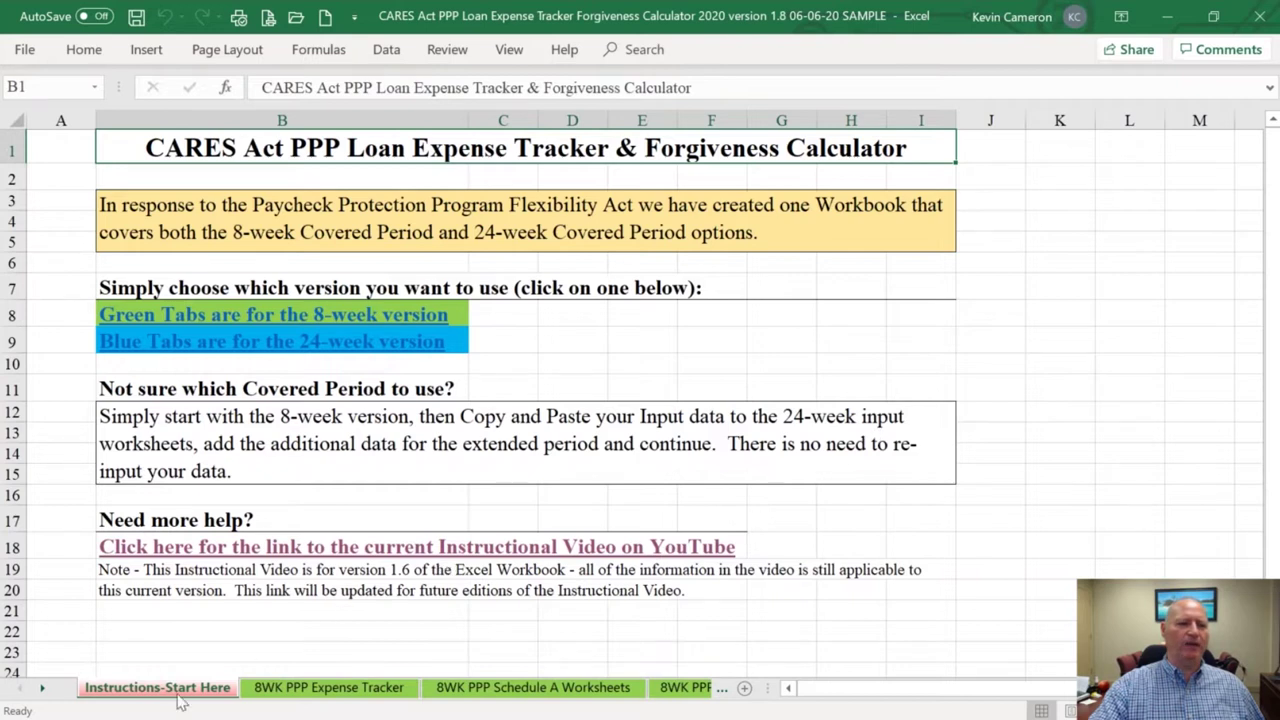
Look over the Instructions-Start Here sheet and check its linked instructional YouTube video, closing the browser again
{"action": "left_click", "coordinate": [255, 692]}
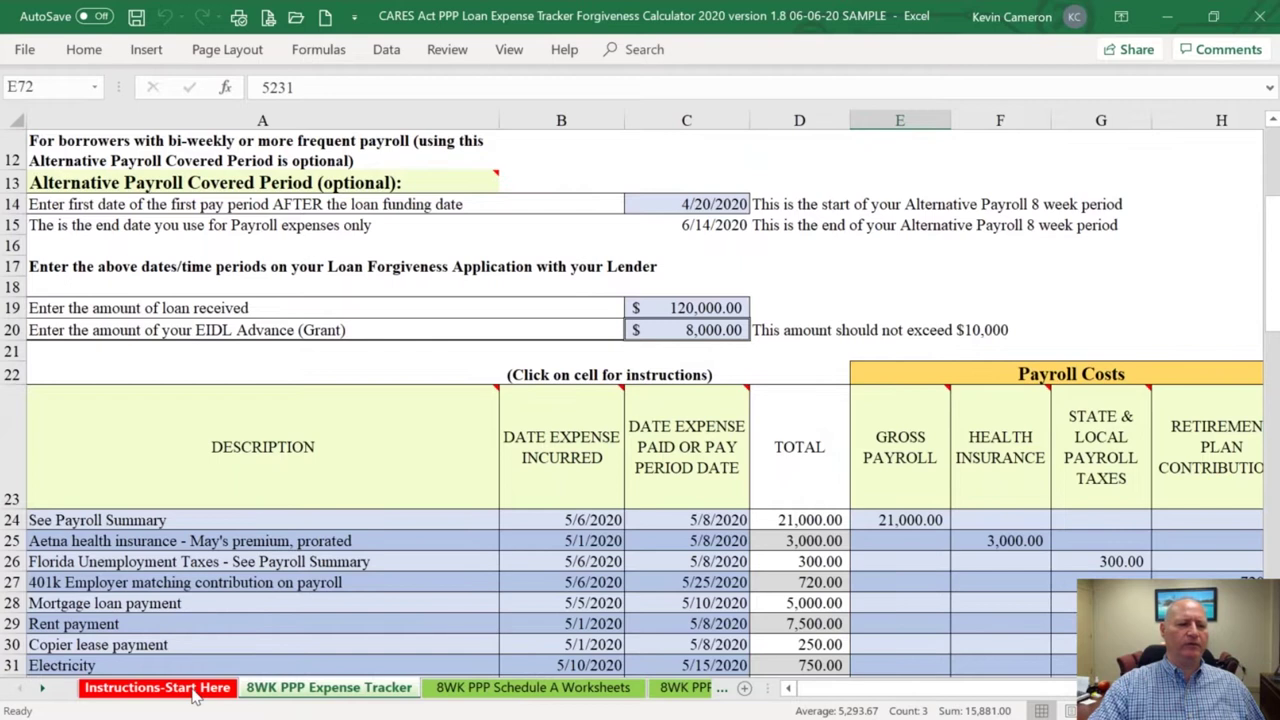
{"action": "left_click", "coordinate": [160, 688]}
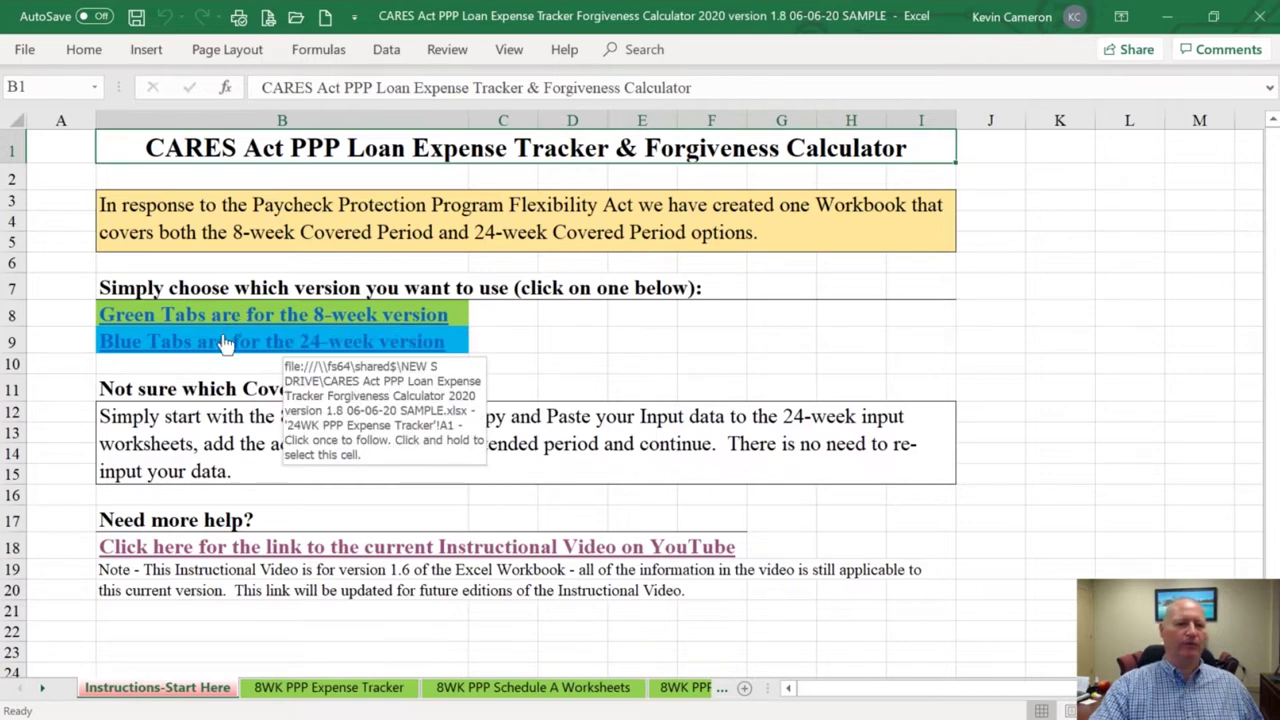
{"action": "left_click", "coordinate": [262, 553]}
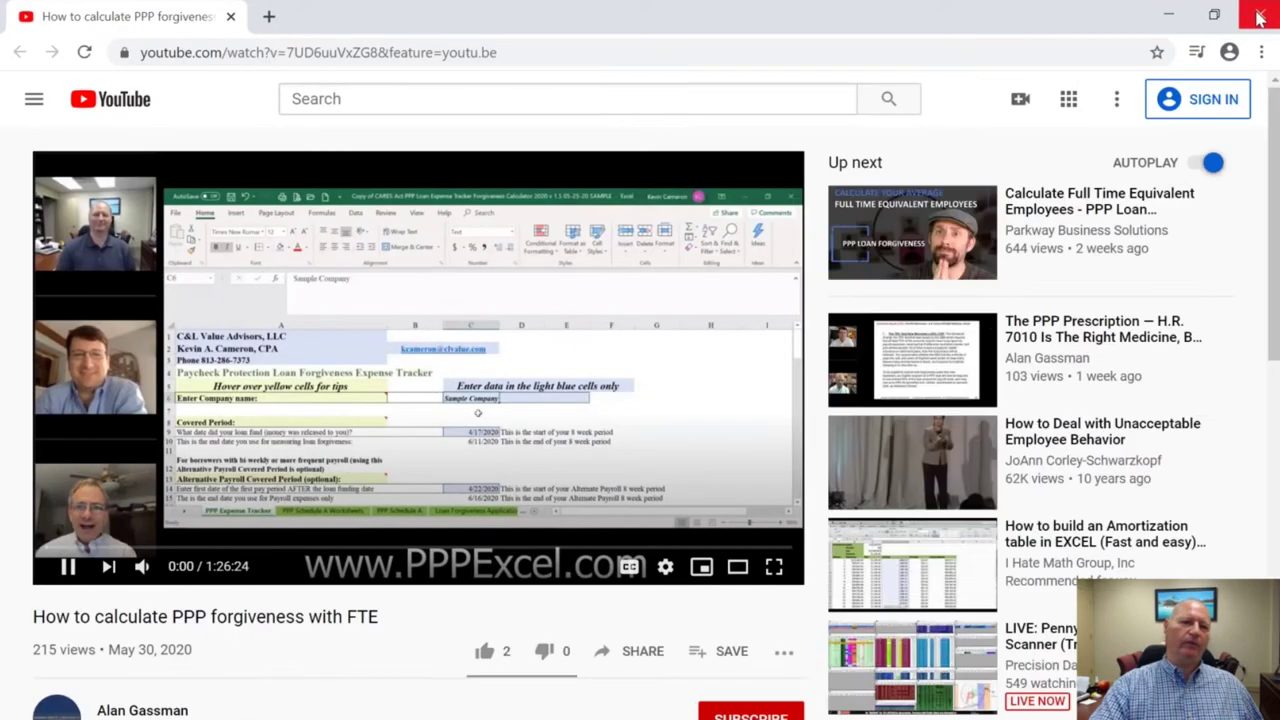
{"action": "left_click", "coordinate": [1258, 19]}
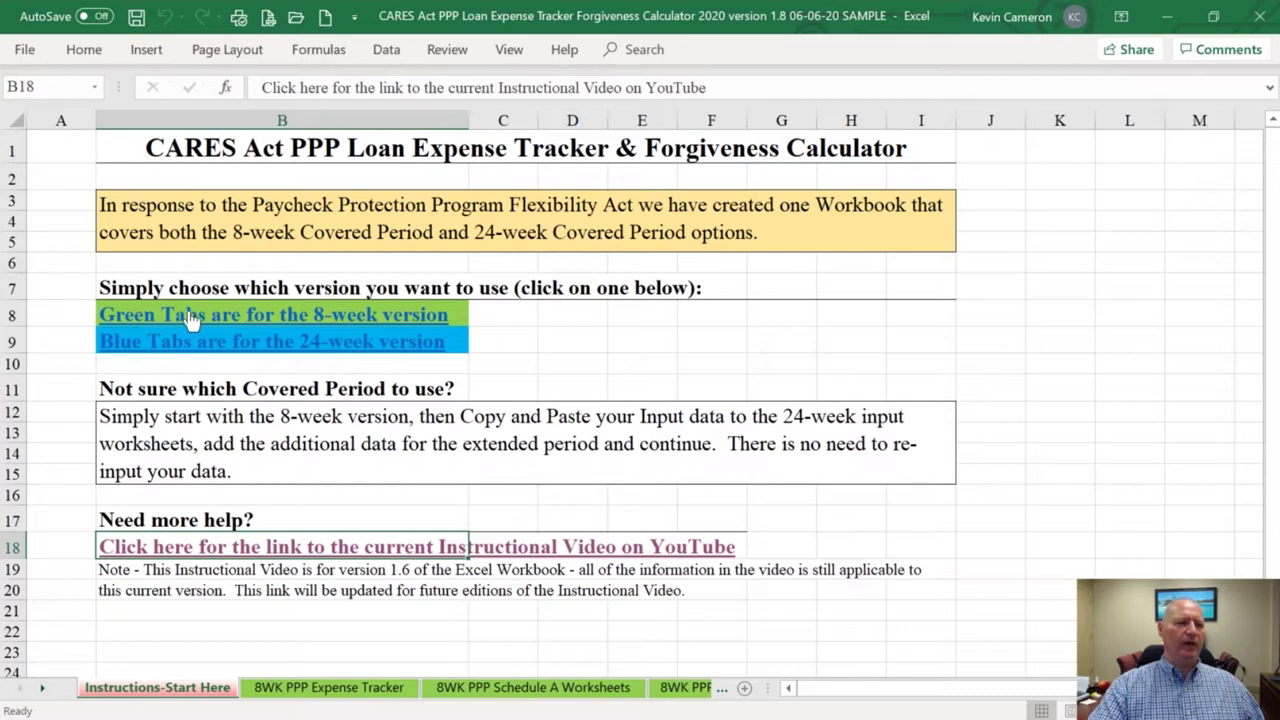
Read the guidance on choosing a Covered Period and follow the link to the 8-week version of the workbook
{"action": "left_click", "coordinate": [212, 425]}
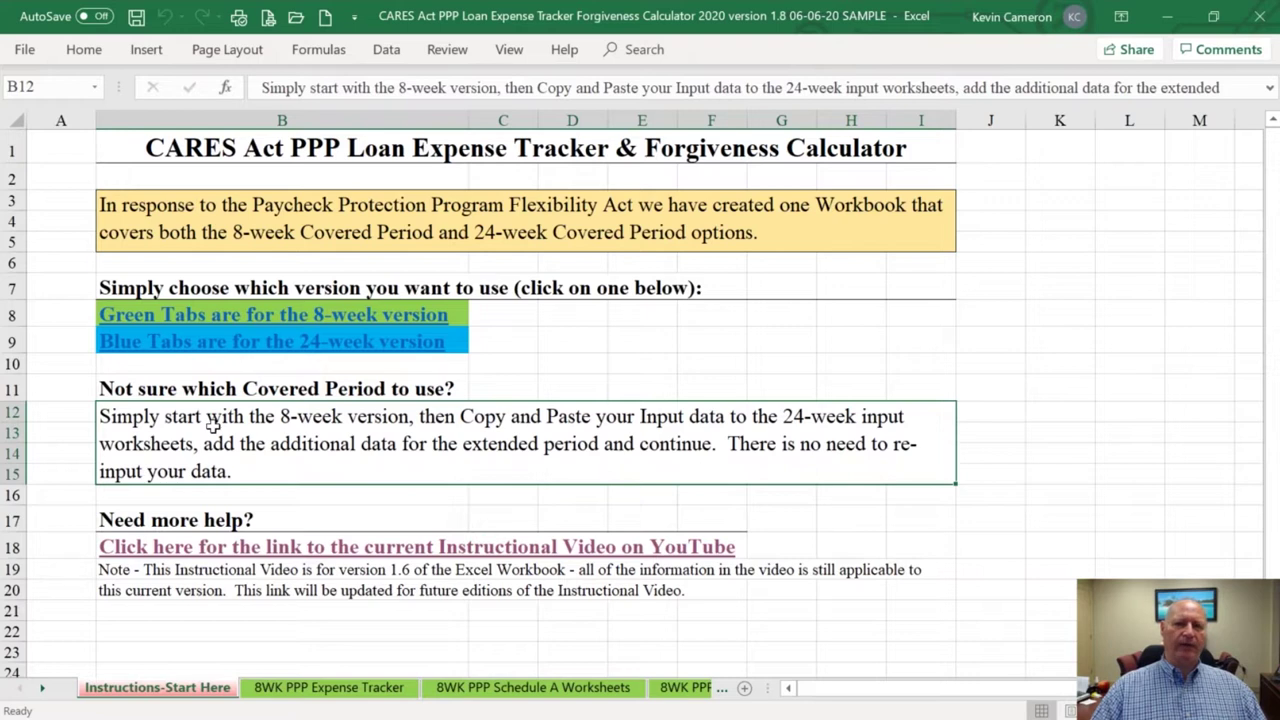
{"action": "left_click", "coordinate": [145, 320]}
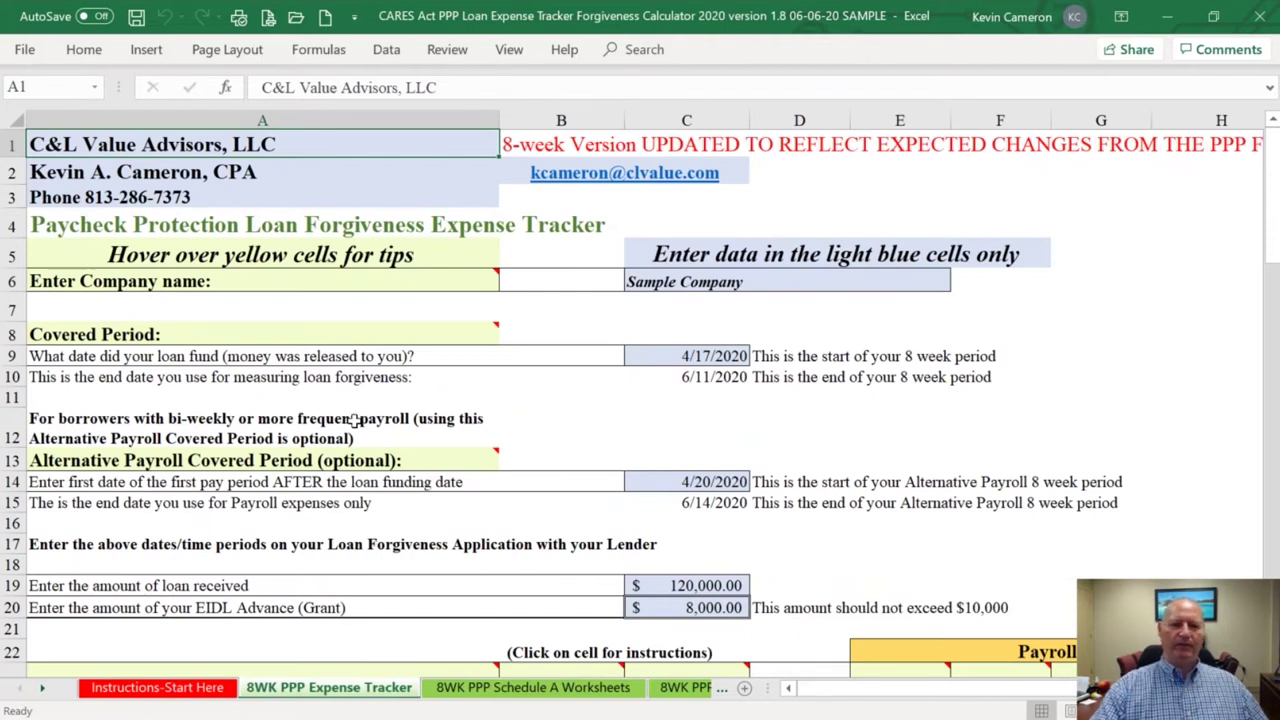
Examine the company name, the Covered Period start date, and the optional Alternative Payroll Covered Period date with its SBA tip
{"action": "left_click", "coordinate": [716, 284]}
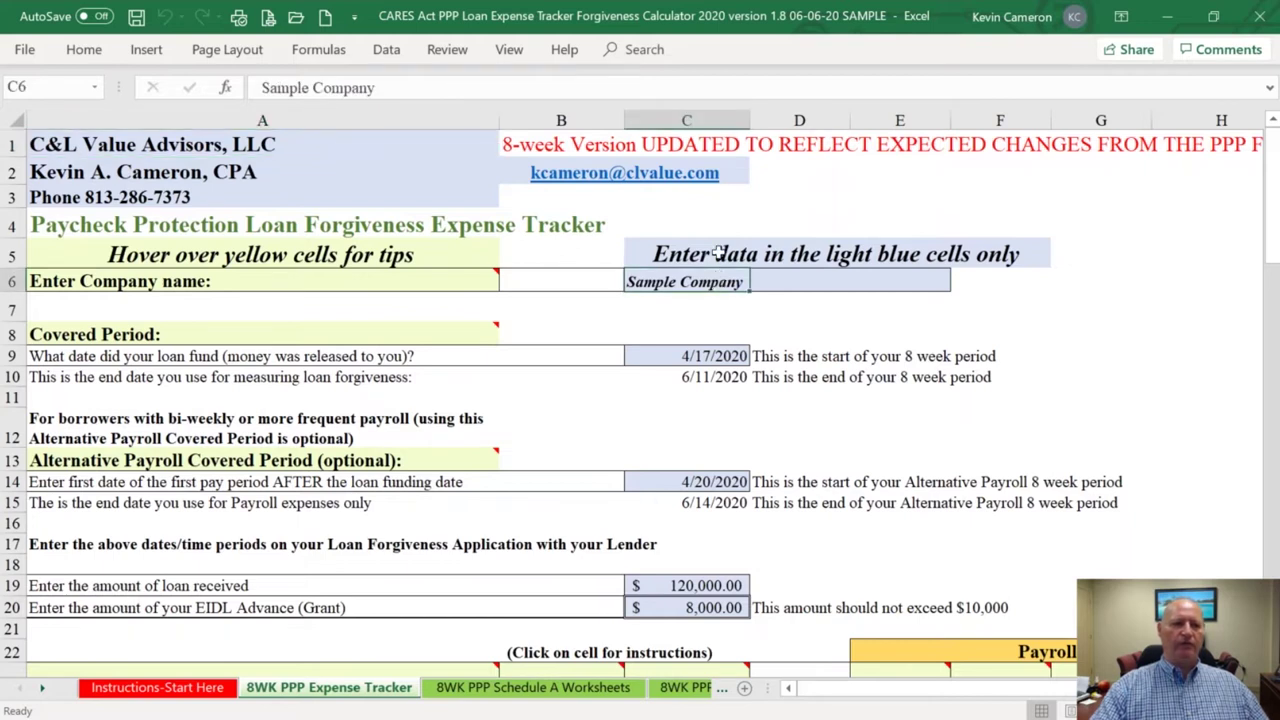
{"action": "left_click", "coordinate": [716, 254]}
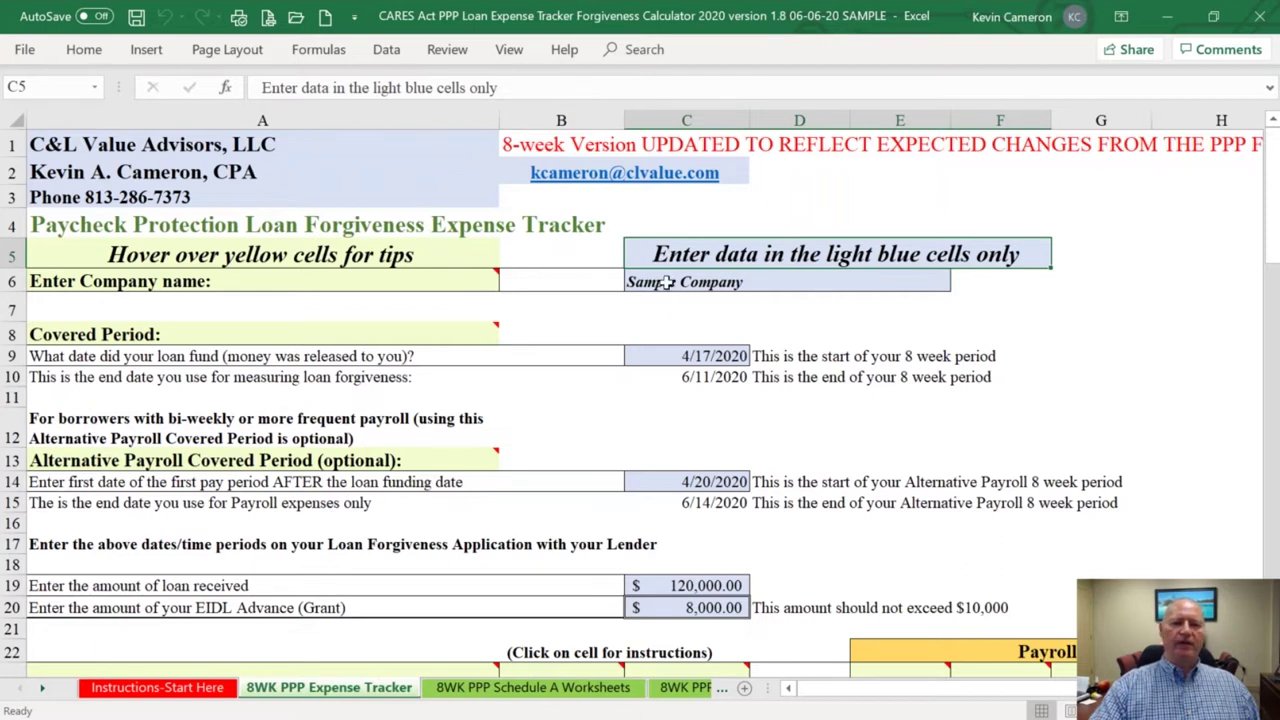
{"action": "left_click", "coordinate": [650, 355]}
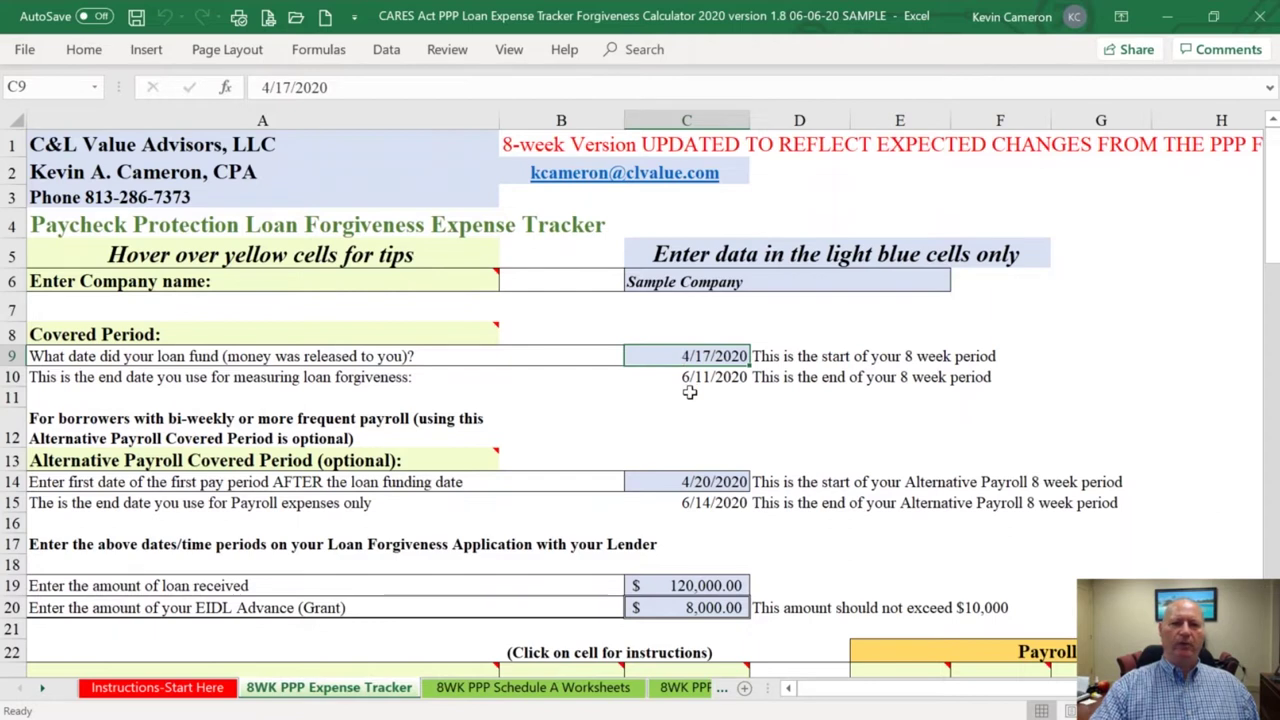
{"action": "left_click", "coordinate": [673, 485]}
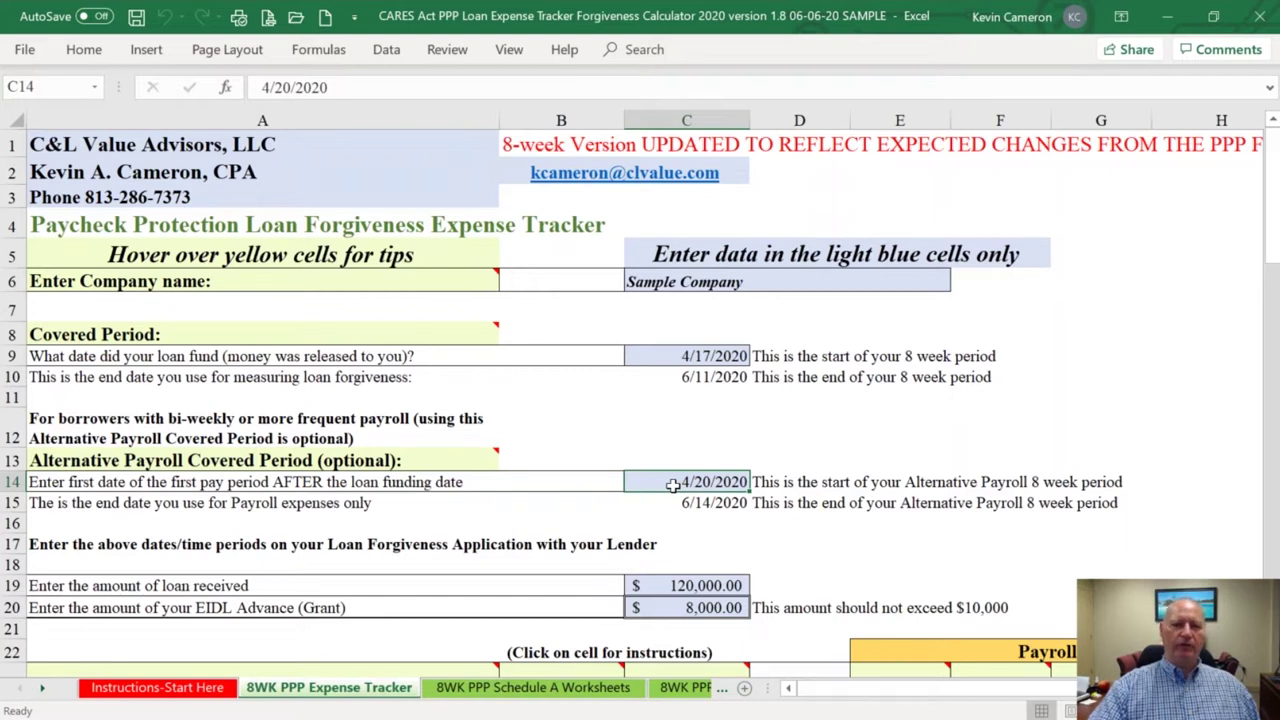
{"action": "left_click", "coordinate": [658, 362]}
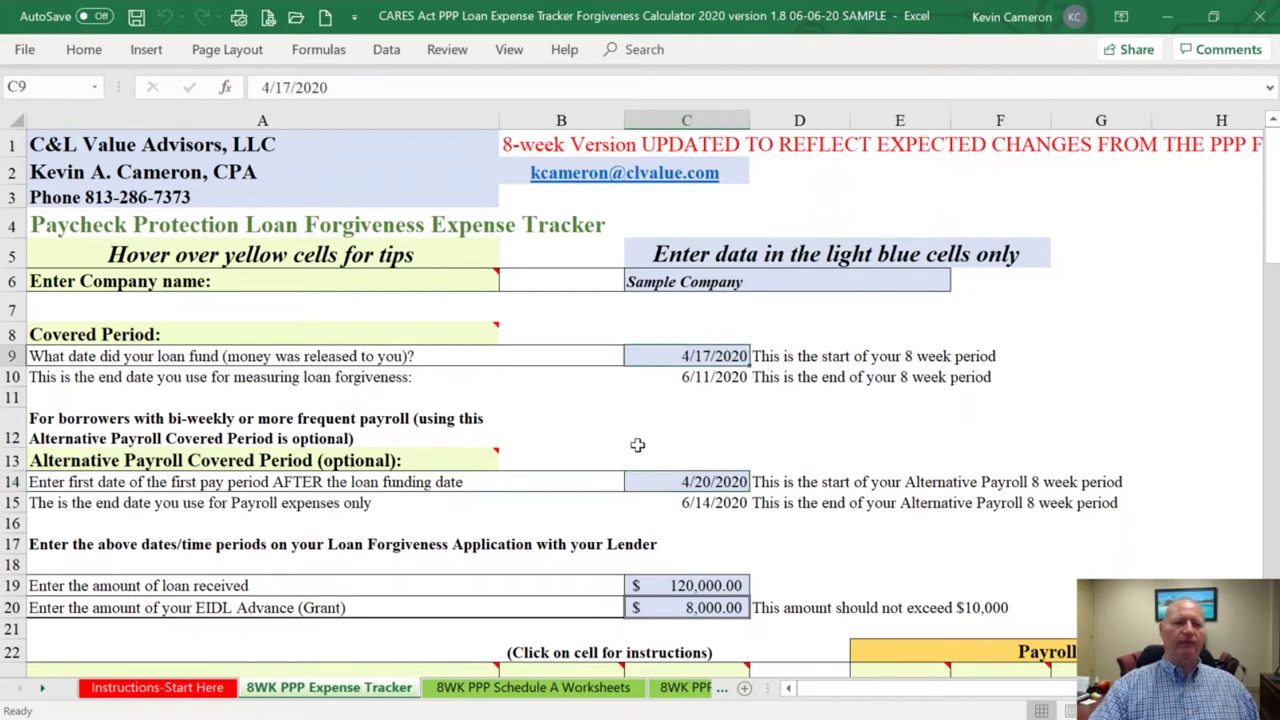
{"action": "mouse_move", "coordinate": [456, 457]}
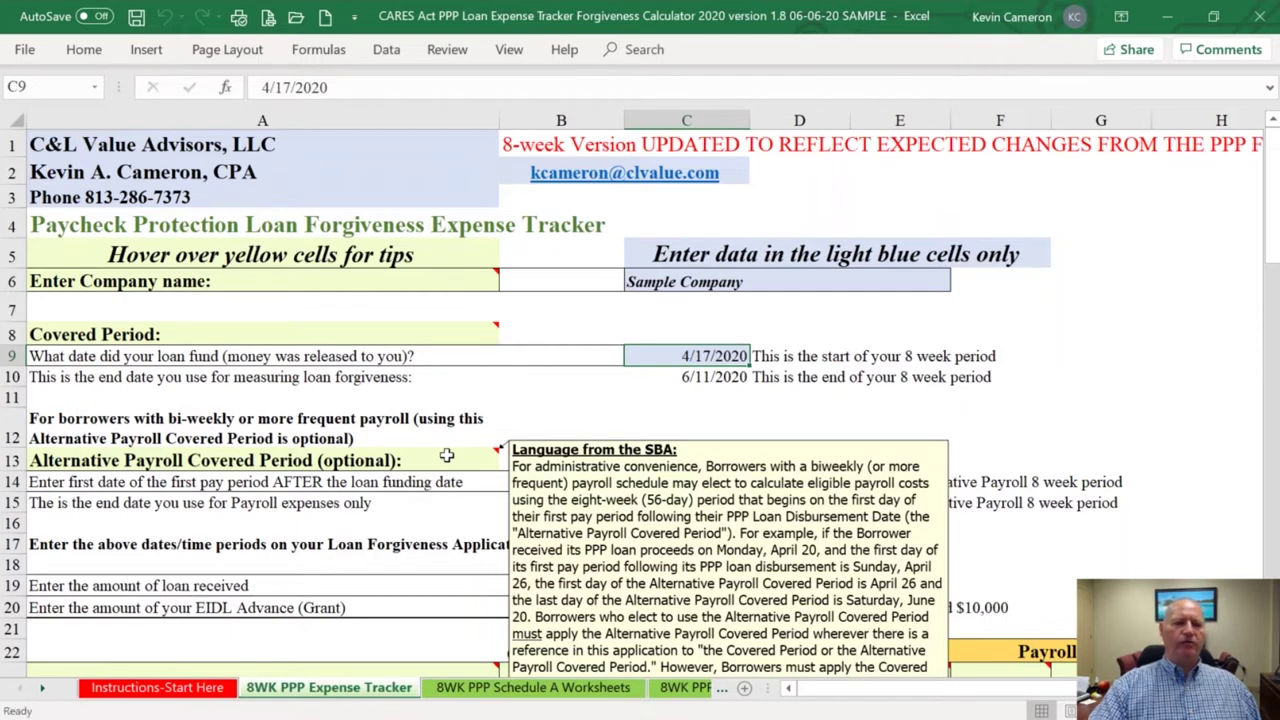
{"action": "scroll", "coordinate": [446, 455], "scroll_direction": "down", "scroll_amount": 1}
{"action": "scroll", "coordinate": [446, 455], "scroll_direction": "down", "scroll_amount": 1}
{"action": "mouse_move", "coordinate": [444, 376]}
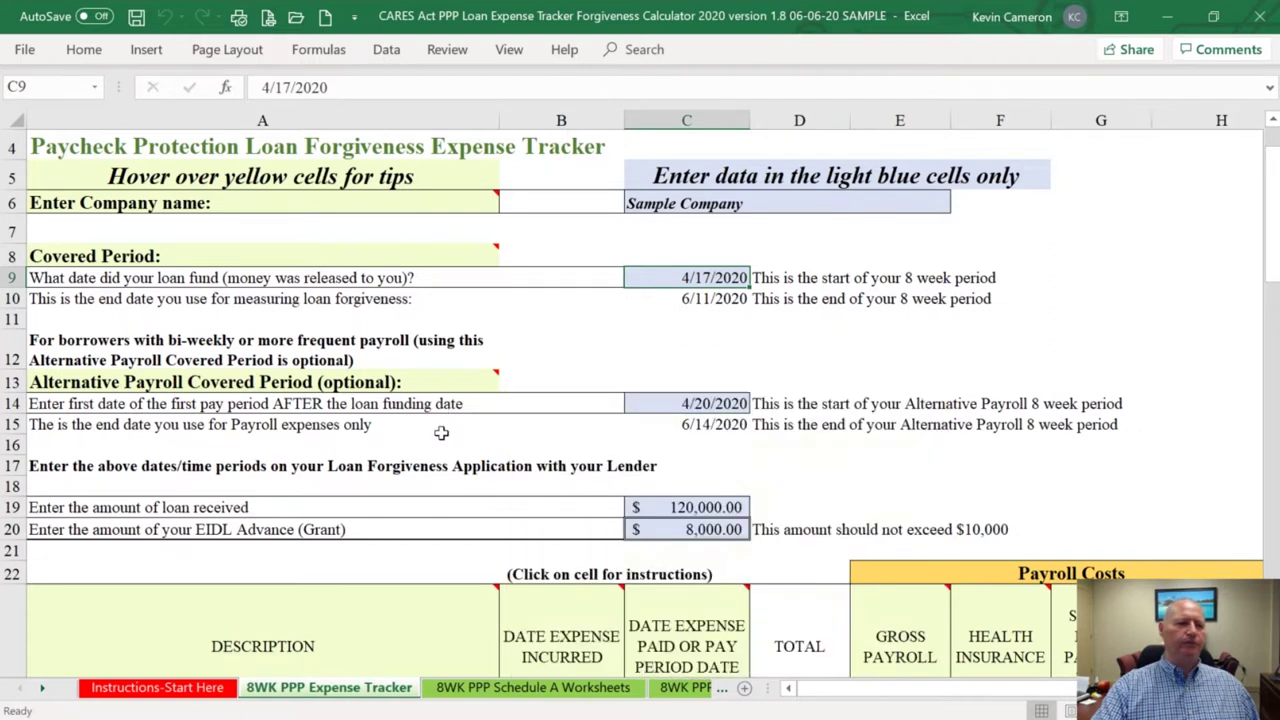
Inspect the entry cells for the loan amount received and the EIDL Advance (Grant), C19 and C20
{"action": "left_click", "coordinate": [648, 506]}
{"action": "scroll", "coordinate": [557, 476], "scroll_direction": "down", "scroll_amount": 1}
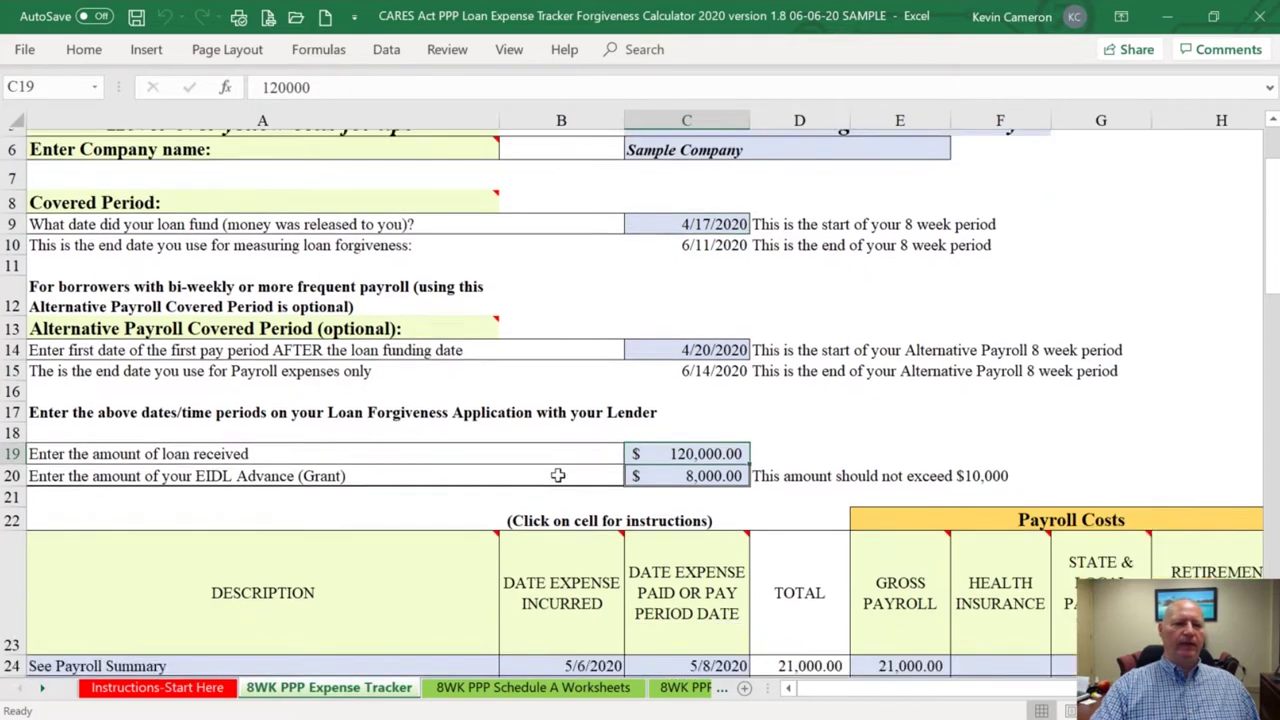
{"action": "left_click", "coordinate": [661, 446]}
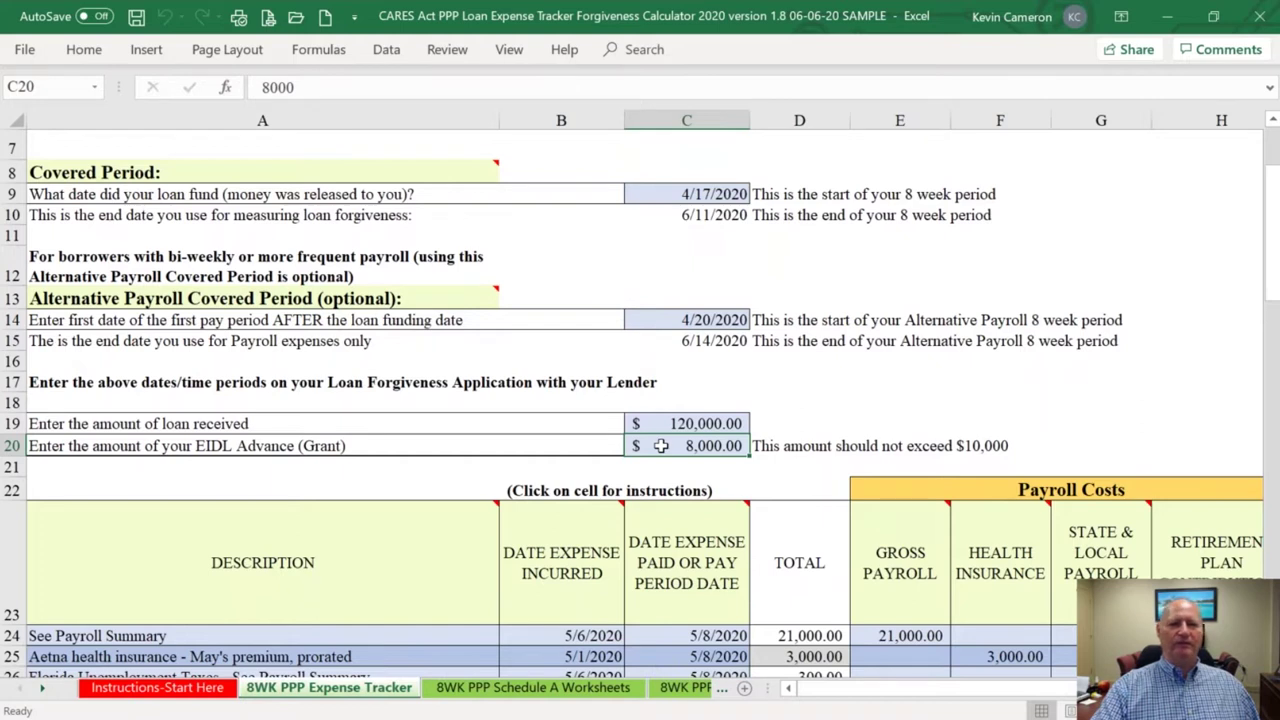
Look through the list of expense entries and return to its column headers at row 22
{"action": "scroll", "coordinate": [661, 446], "scroll_direction": "down", "scroll_amount": 2}
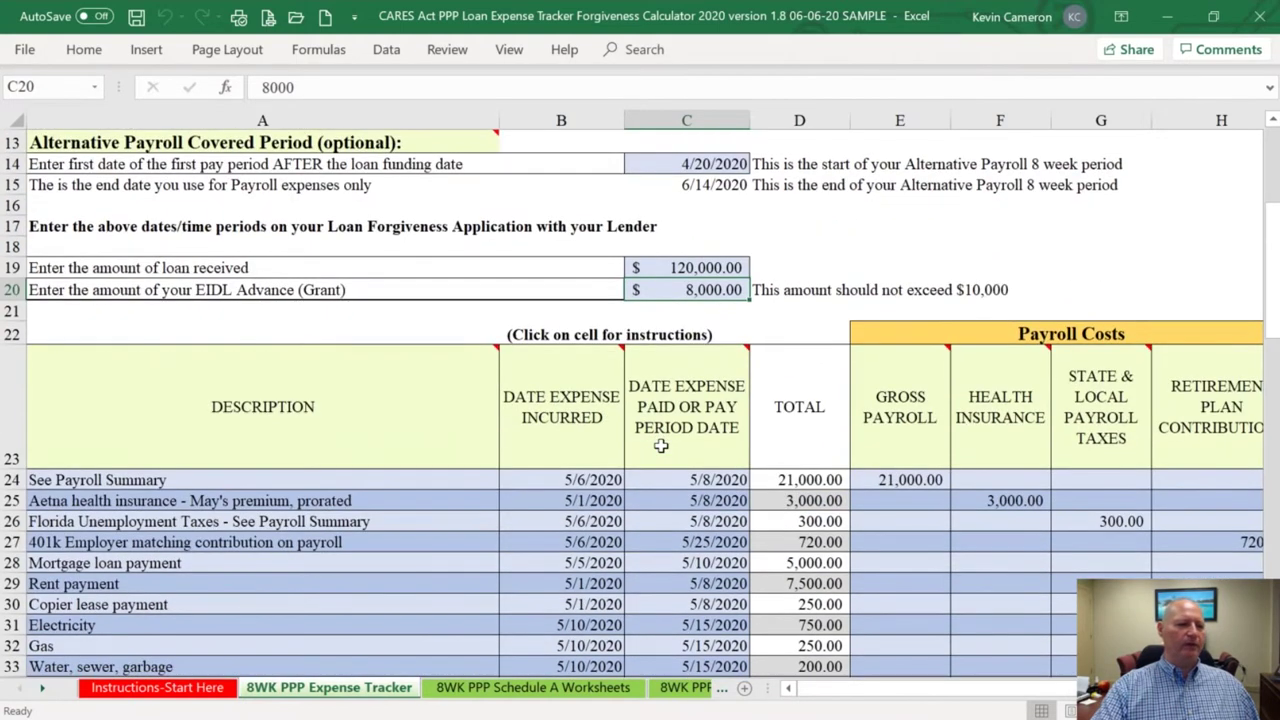
{"action": "scroll", "coordinate": [661, 446], "scroll_direction": "down", "scroll_amount": 1}
{"action": "scroll", "coordinate": [661, 446], "scroll_direction": "down", "scroll_amount": 1}
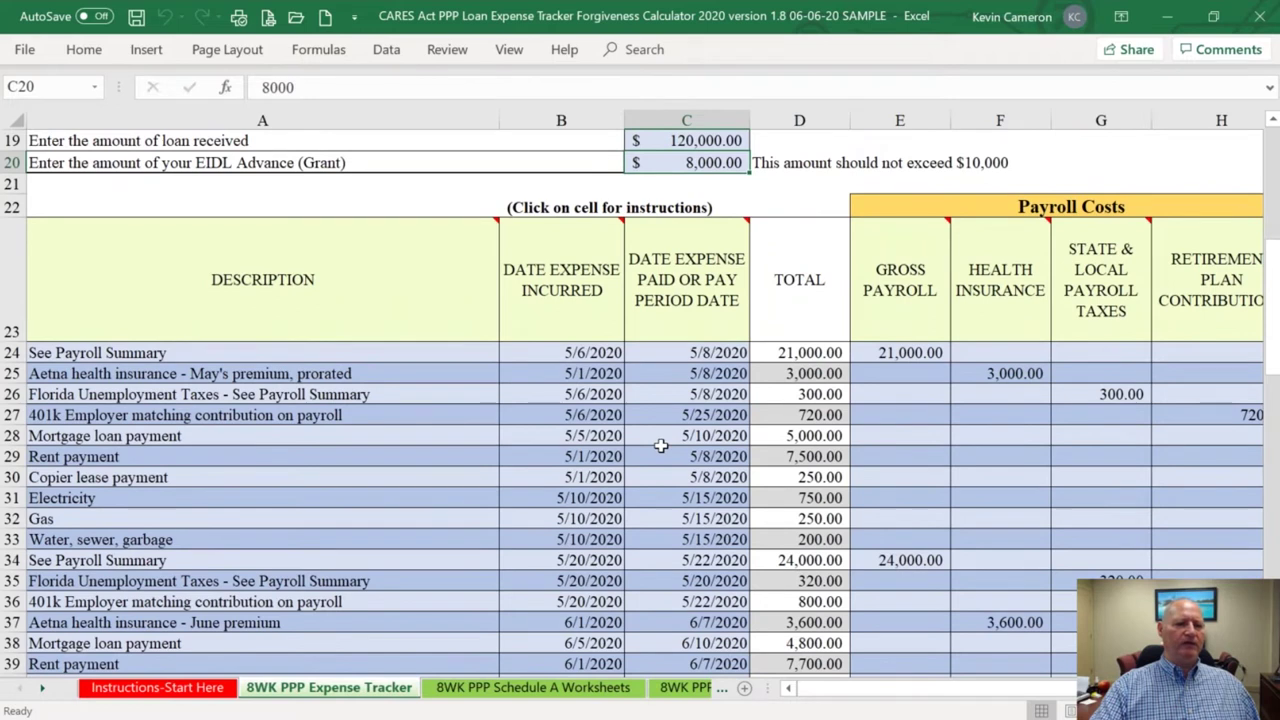
{"action": "scroll", "coordinate": [661, 446], "scroll_direction": "down", "scroll_amount": 3}
{"action": "scroll", "coordinate": [661, 446], "scroll_direction": "up", "scroll_amount": 1}
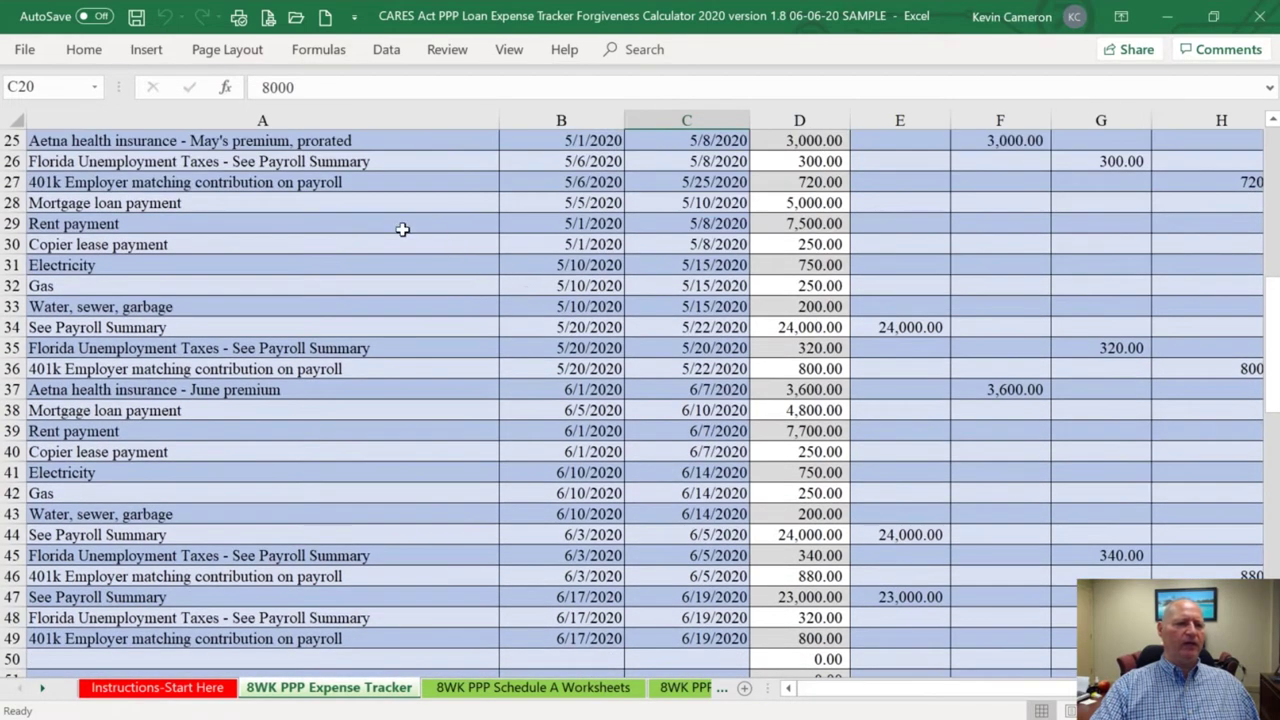
{"action": "scroll", "coordinate": [402, 229], "scroll_direction": "up", "scroll_amount": 1}
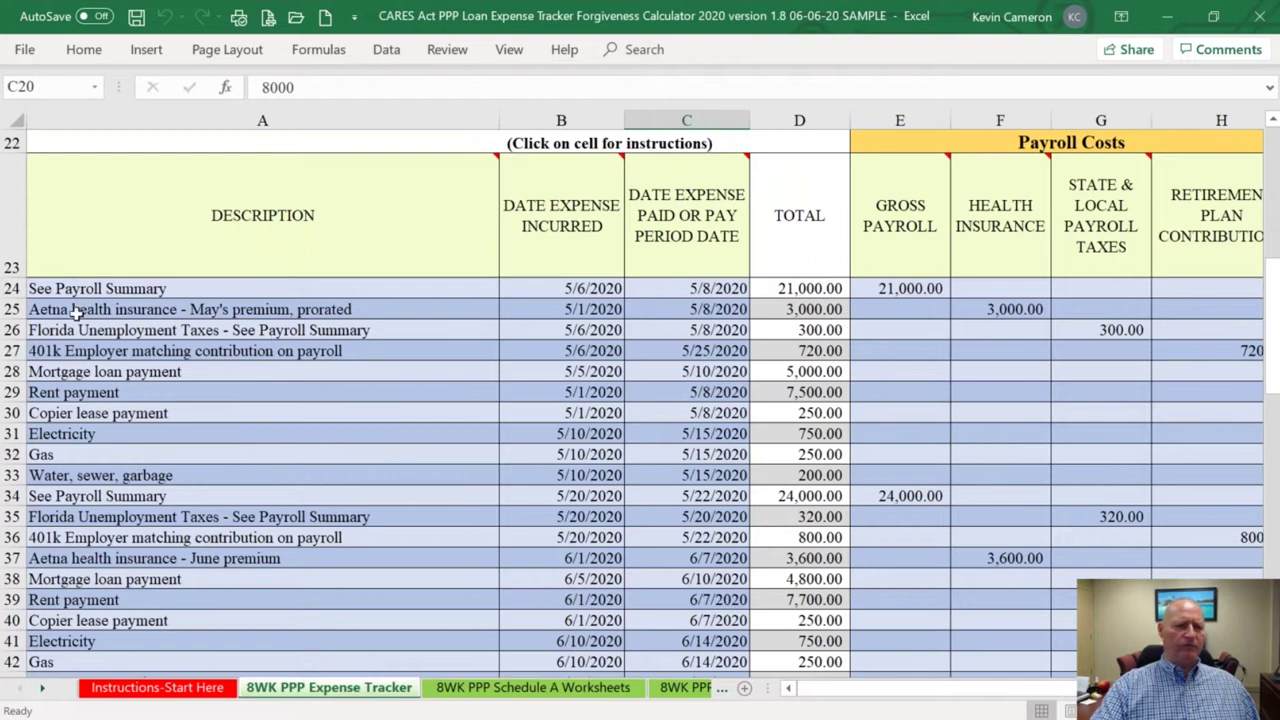
Examine the first expense entry in row 24 from its description across the payroll and nonpayroll columns to the supporting documents column
{"action": "left_click", "coordinate": [346, 288]}
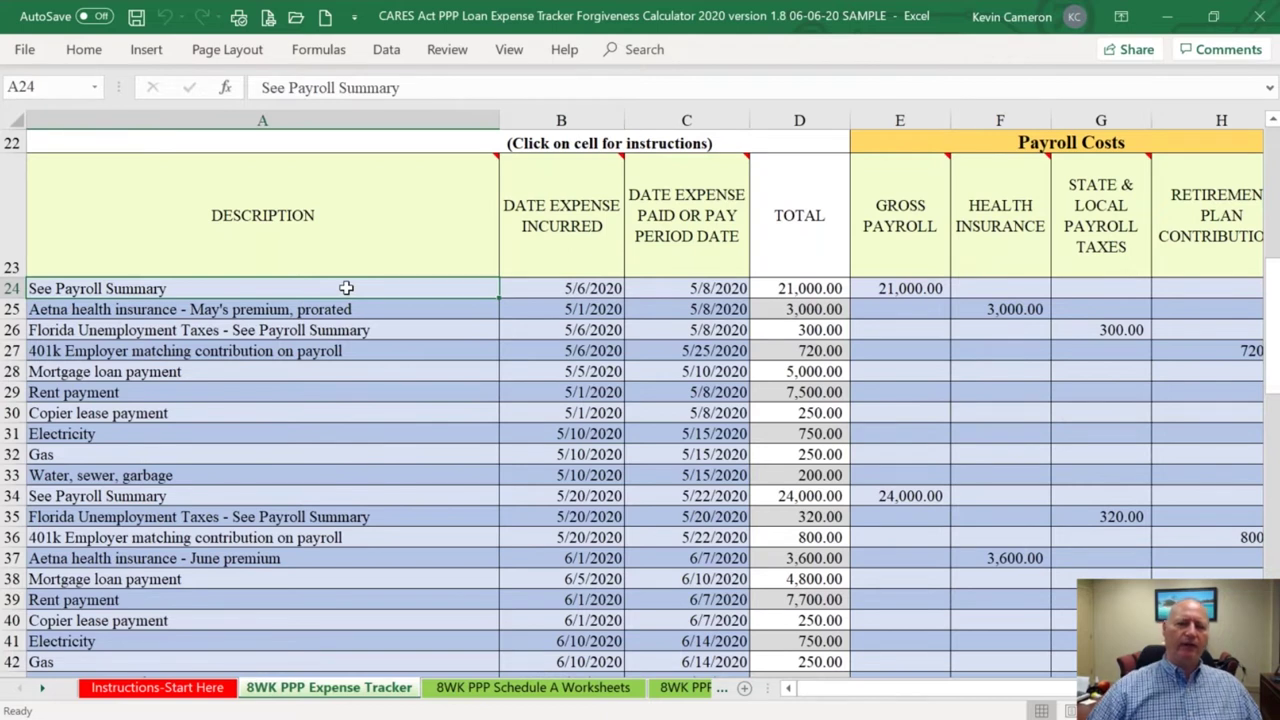
{"action": "key", "text": "Right"}
{"action": "key", "text": "Right"}
{"action": "key", "text": "Right"}
{"action": "key", "text": "Right"}
{"action": "key", "text": "Right"}
{"action": "key", "text": "Right"}
{"action": "key", "text": "Right"}
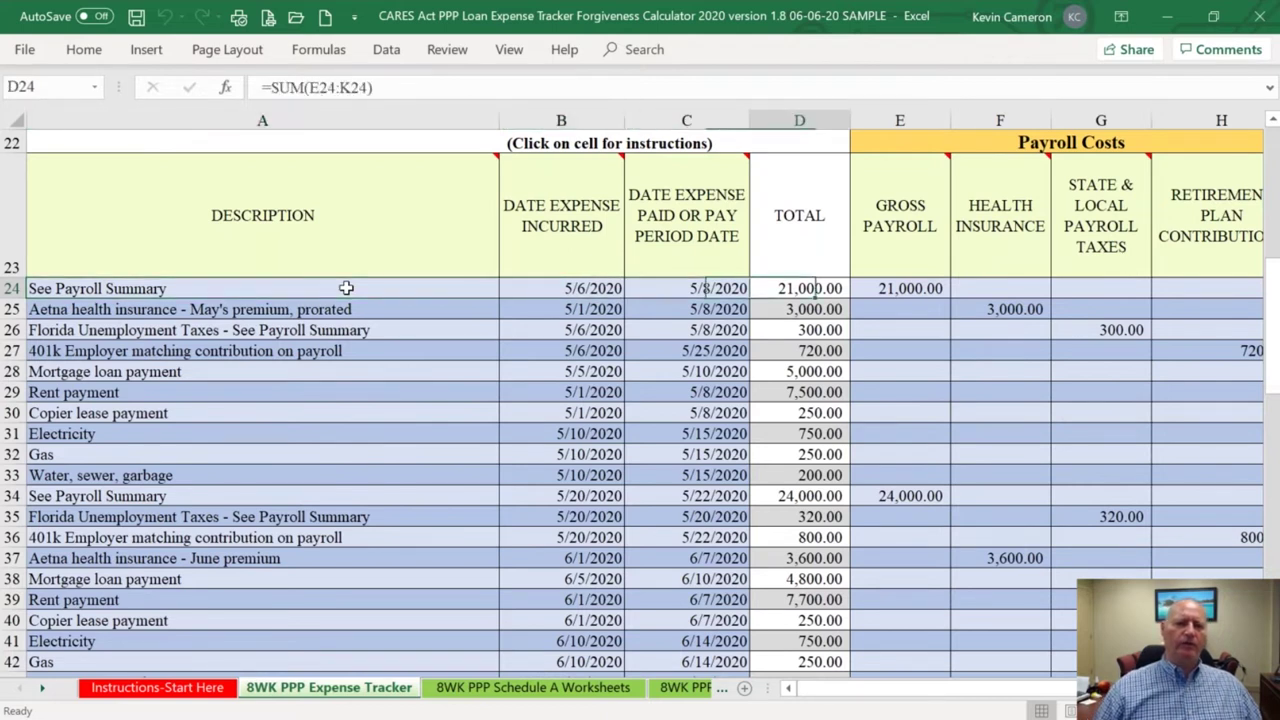
{"action": "scroll", "coordinate": [346, 288], "scroll_direction": "right", "scroll_amount": 2}
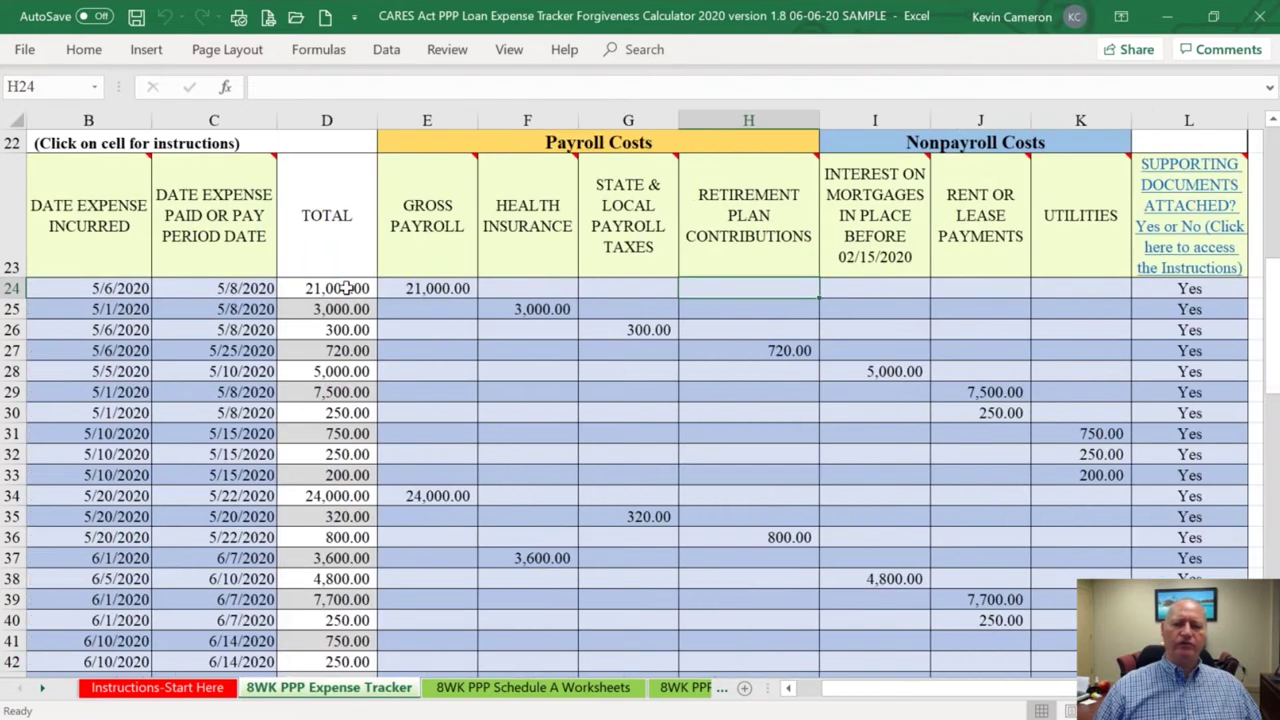
{"action": "key", "text": "Right"}
{"action": "key", "text": "Right"}
{"action": "key", "text": "Right"}
{"action": "key", "text": "Right"}
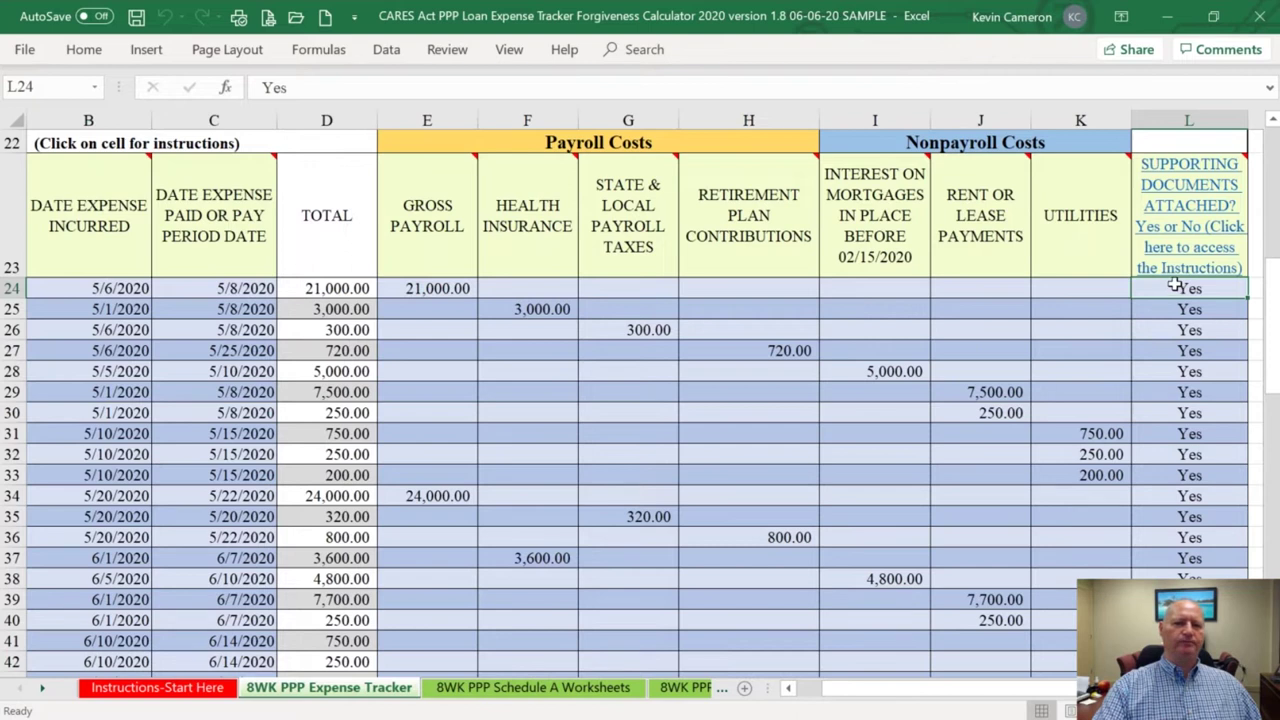
{"action": "mouse_move", "coordinate": [1187, 224]}
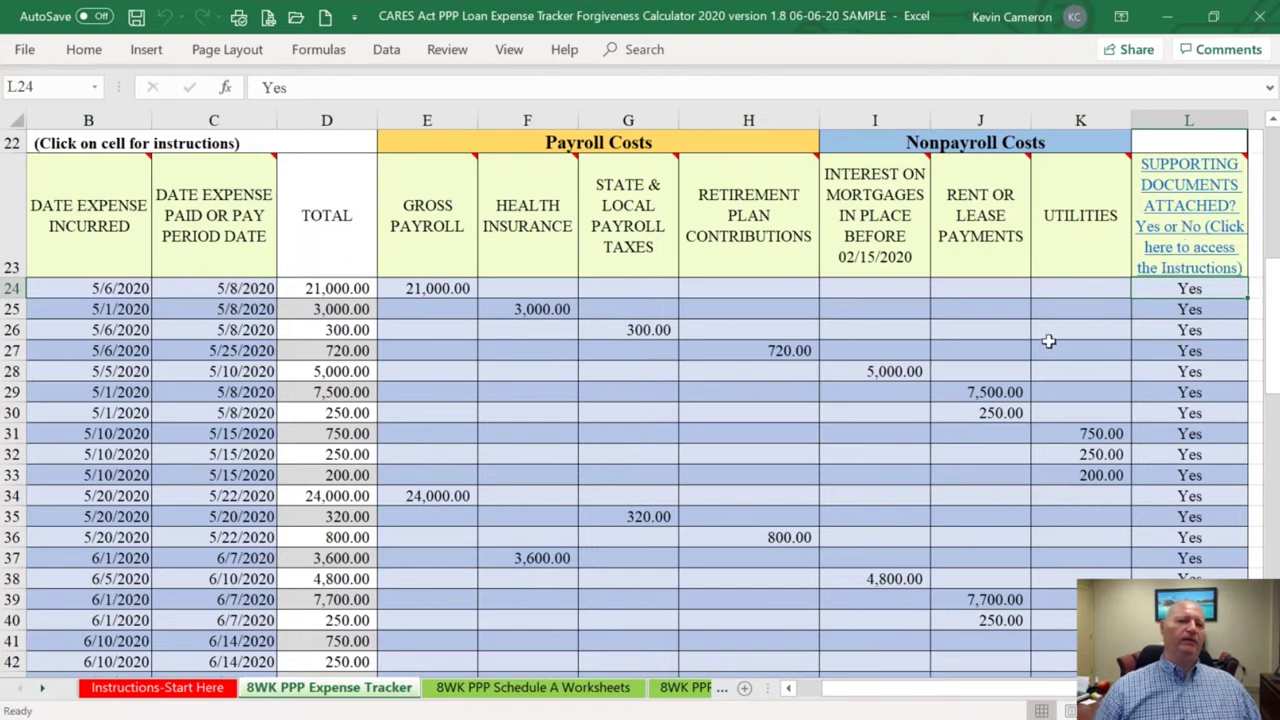
Go back across row 24 from the supporting documents column to the description in A24
{"action": "key", "text": "Left"}
{"action": "key", "text": "Left"}
{"action": "key", "text": "Left"}
{"action": "key", "text": "Left"}
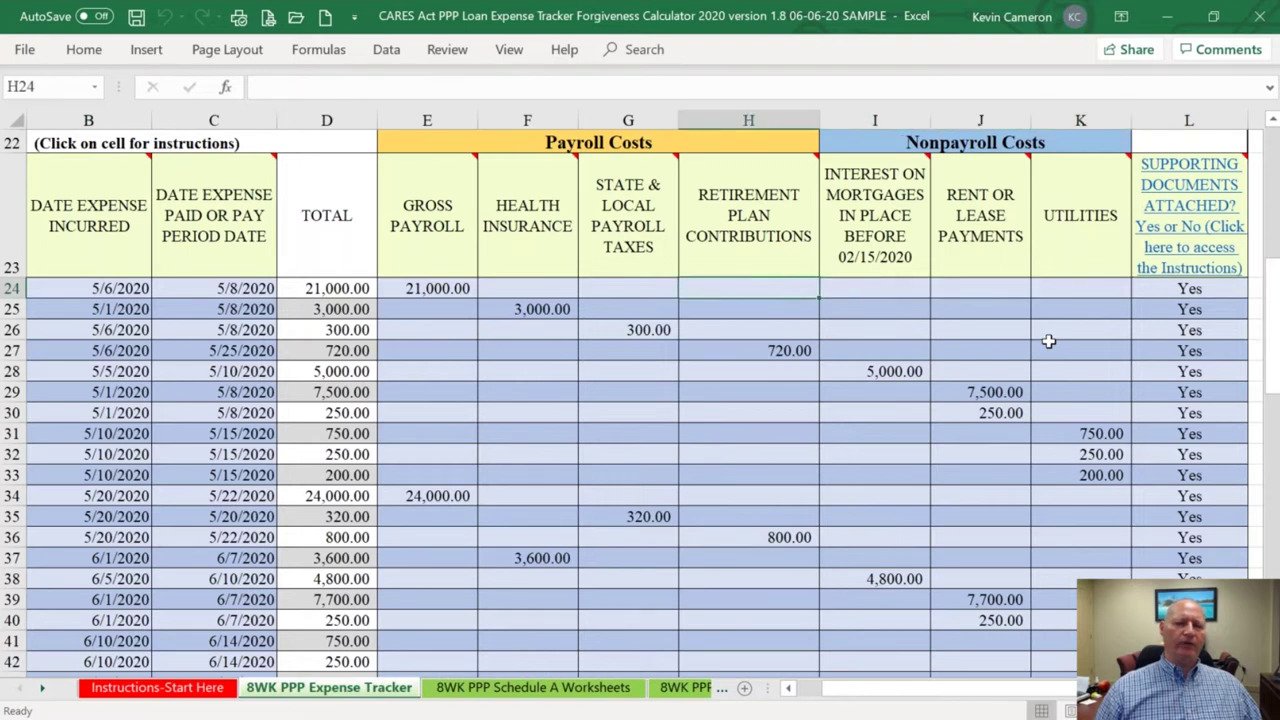
{"action": "key", "text": "Left"}
{"action": "key", "text": "Left"}
{"action": "key", "text": "Left"}
{"action": "key", "text": "Left"}
{"action": "key", "text": "Left"}
{"action": "key", "text": "Left"}
{"action": "key", "text": "Left"}
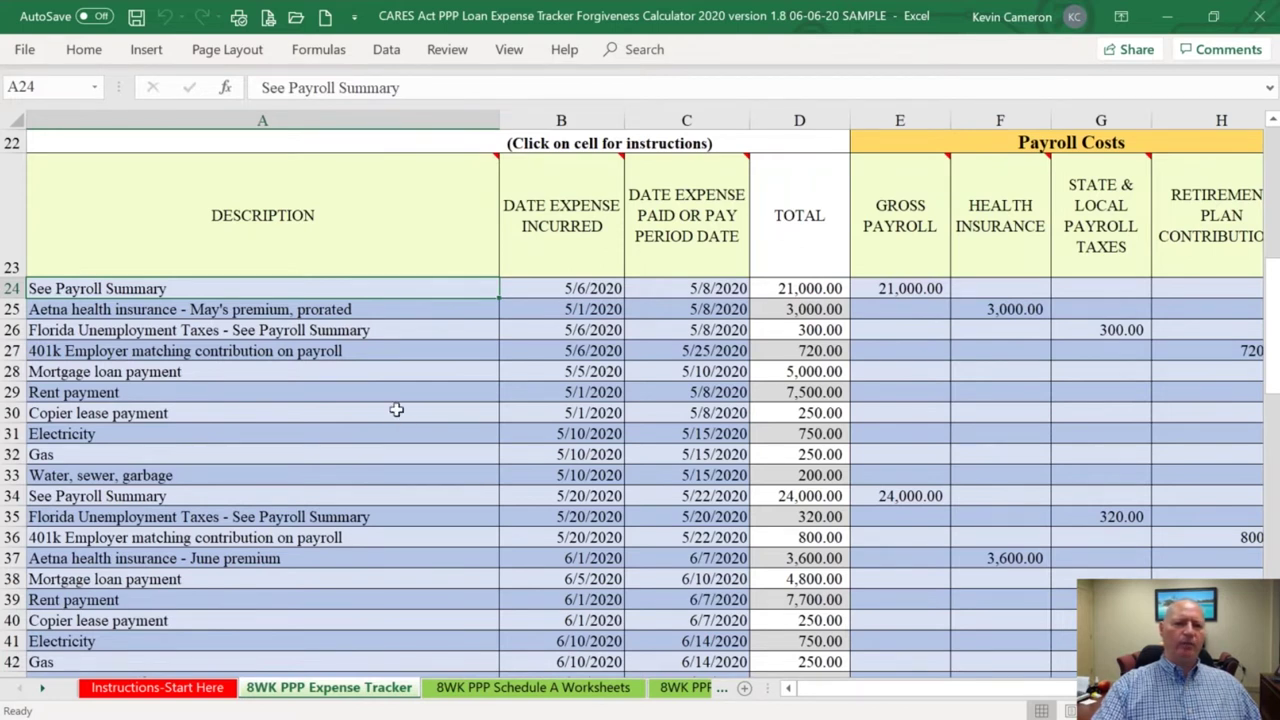
Examine the section below the totals for gross pay exceeding $15,385, including its instructions and the sample employee entries in rows 72 to 74
{"action": "scroll", "coordinate": [396, 409], "scroll_direction": "down", "scroll_amount": 10}
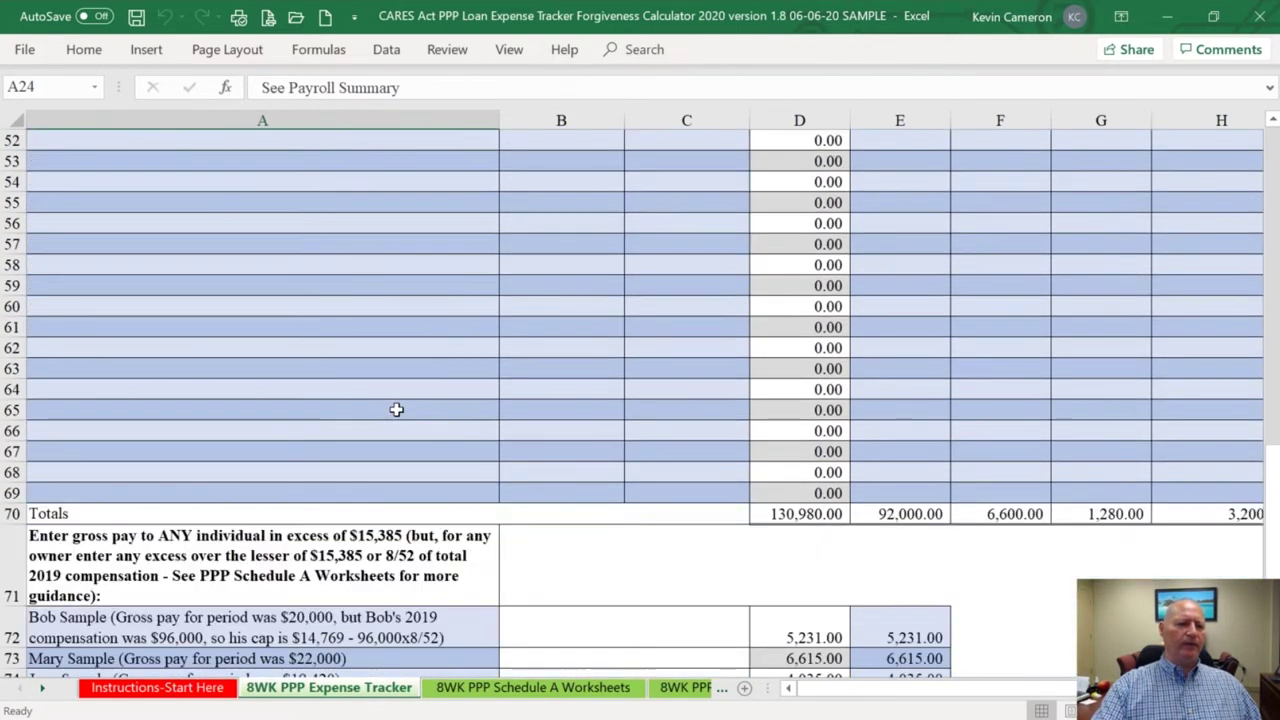
{"action": "scroll", "coordinate": [396, 409], "scroll_direction": "down", "scroll_amount": 2}
{"action": "left_click", "coordinate": [289, 506]}
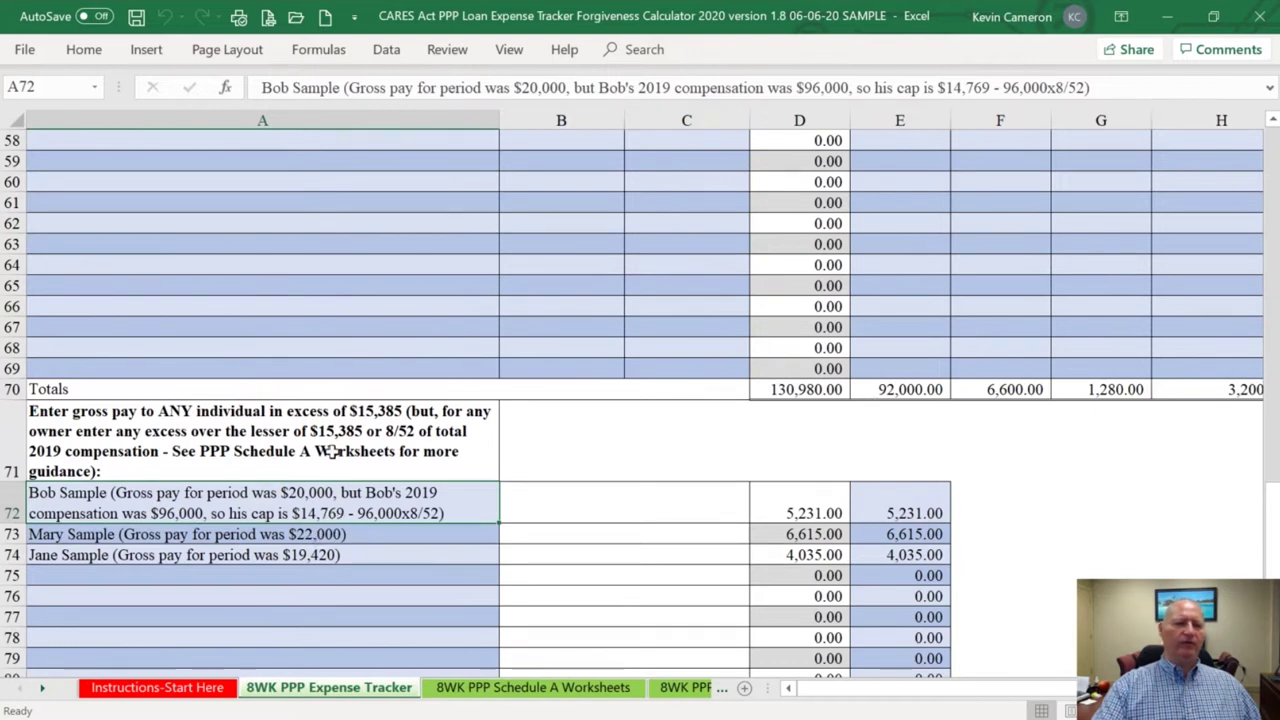
{"action": "left_click", "coordinate": [333, 452]}
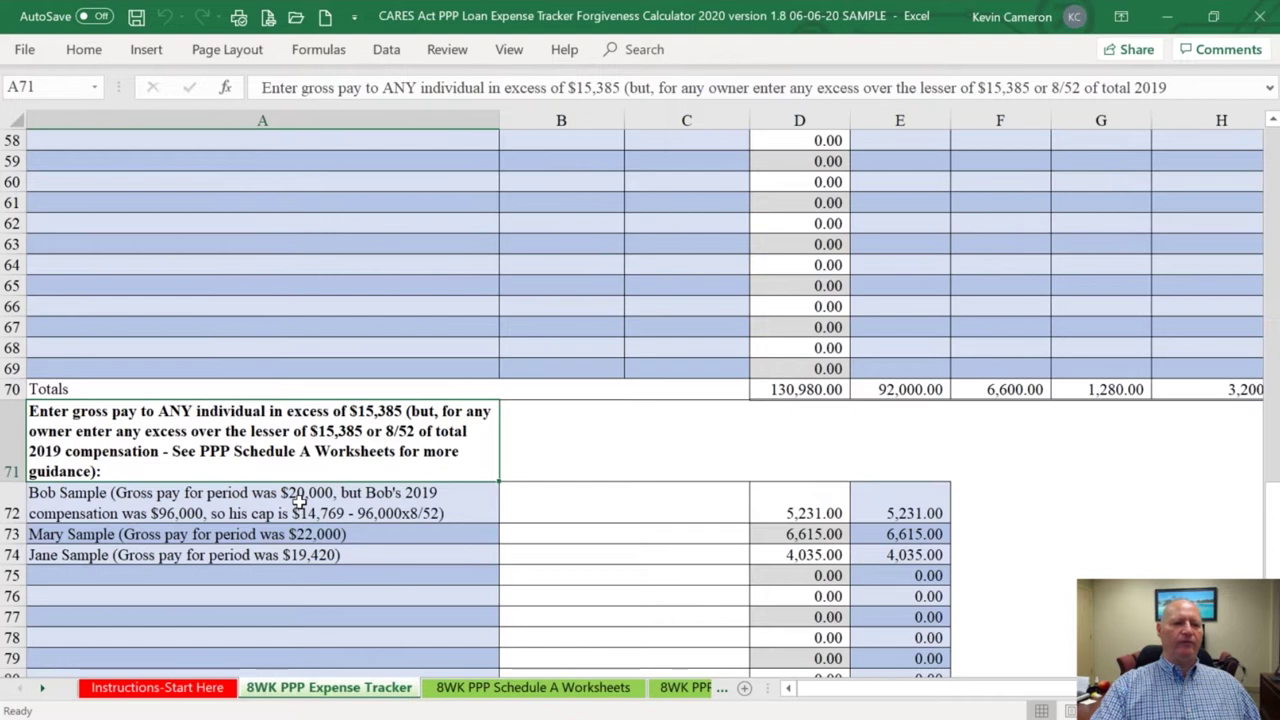
{"action": "left_click", "coordinate": [457, 511]}
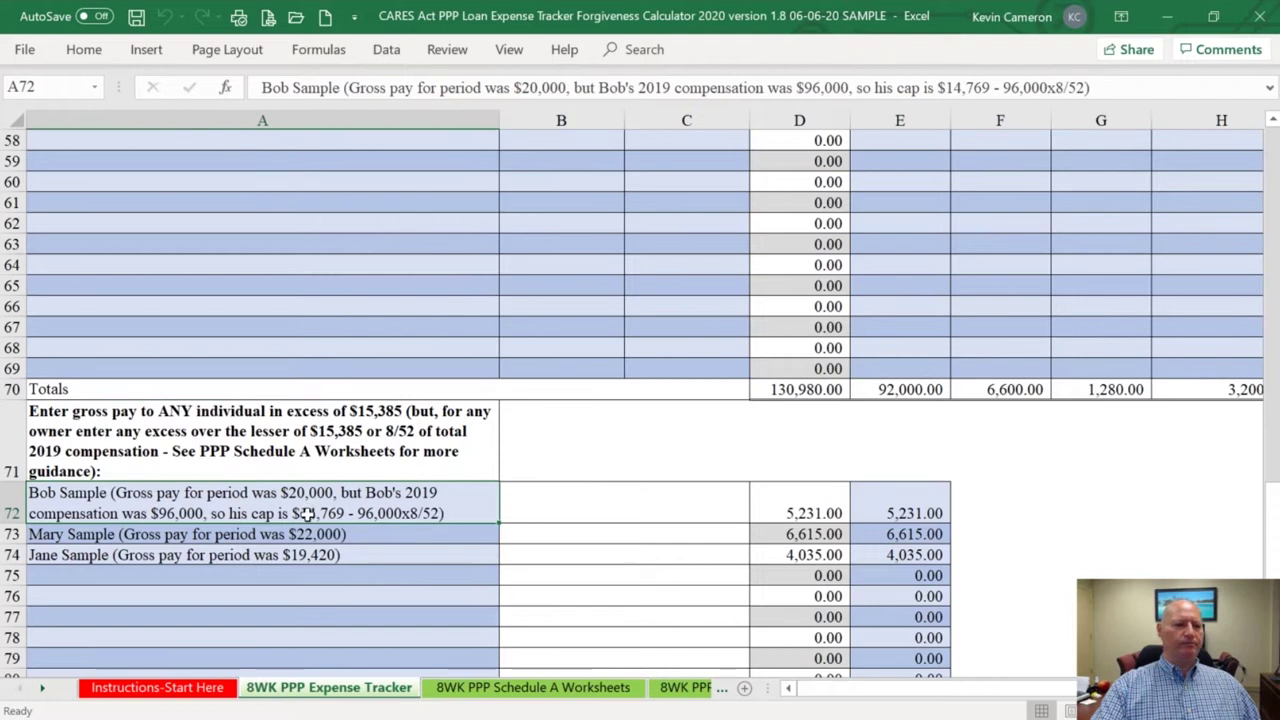
{"action": "left_click", "coordinate": [375, 534]}
{"action": "left_click", "coordinate": [373, 554]}
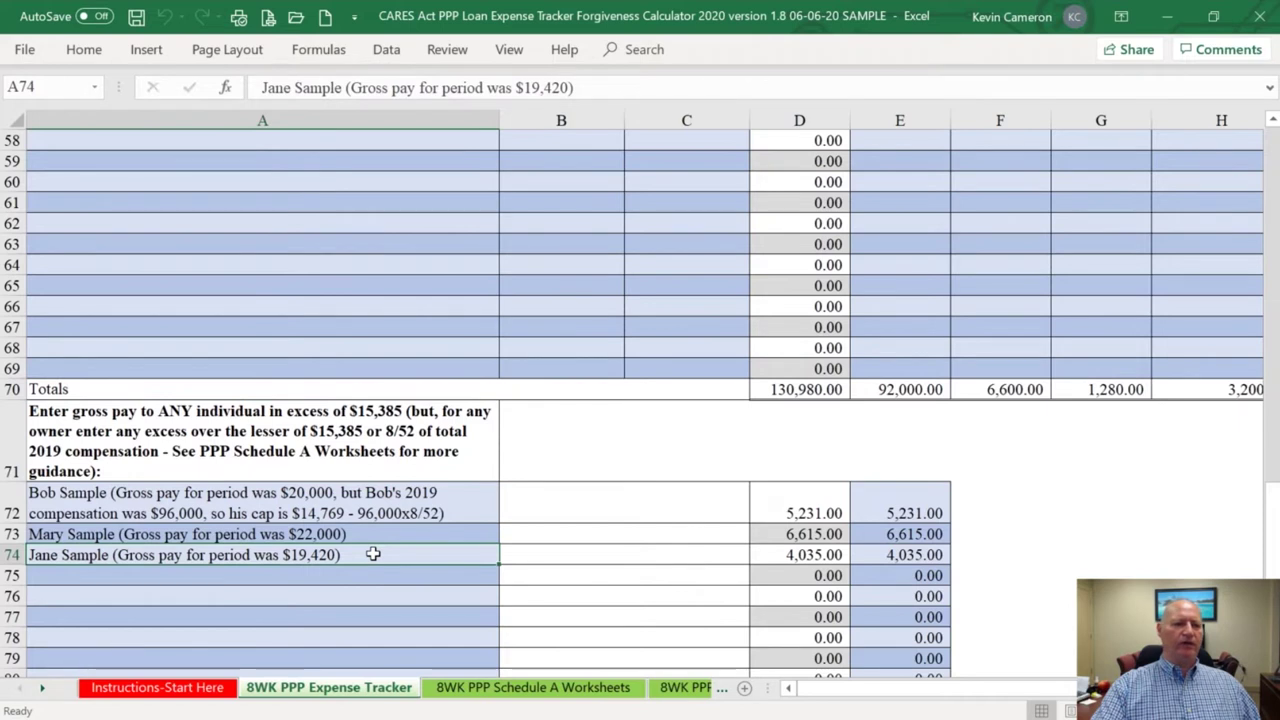
{"action": "left_click", "coordinate": [349, 451]}
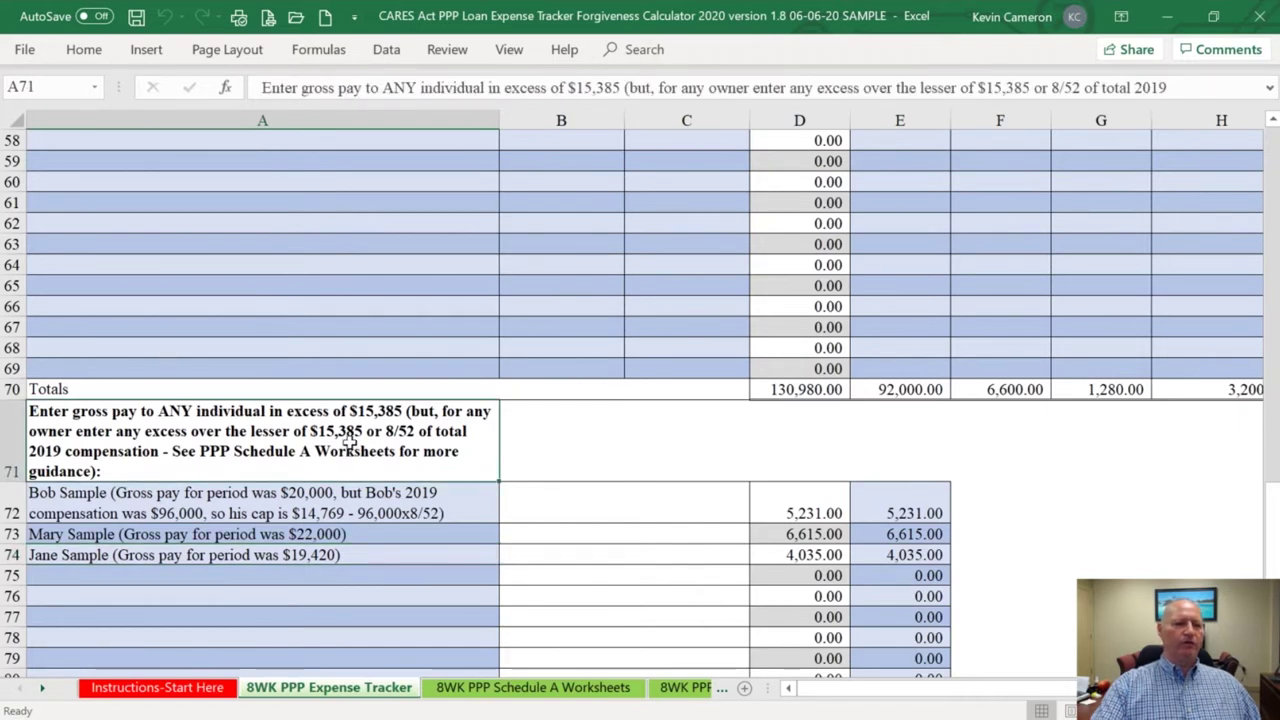
Return from the excess-pay section to the expense entries above and look them over again
{"action": "scroll", "coordinate": [349, 451], "scroll_direction": "up", "scroll_amount": 7}
{"action": "scroll", "coordinate": [349, 442], "scroll_direction": "up", "scroll_amount": 1}
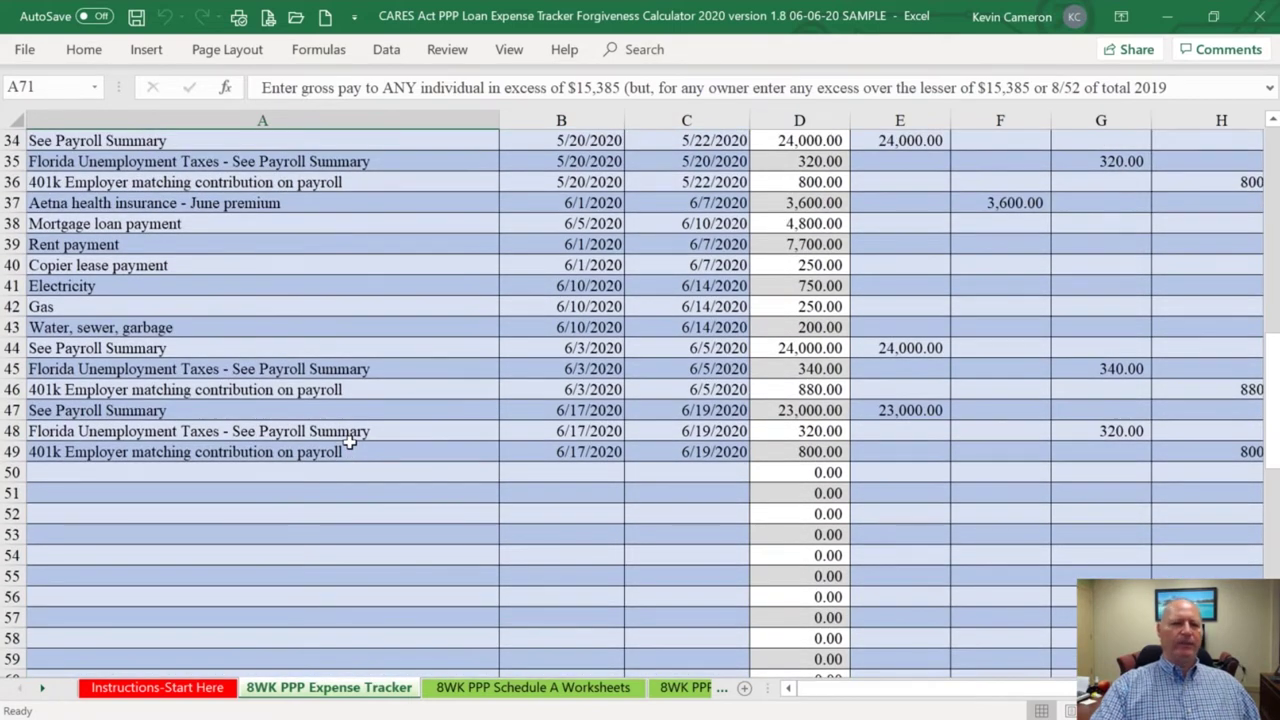
{"action": "scroll", "coordinate": [349, 442], "scroll_direction": "down", "scroll_amount": 3}
{"action": "scroll", "coordinate": [349, 442], "scroll_direction": "up", "scroll_amount": 2}
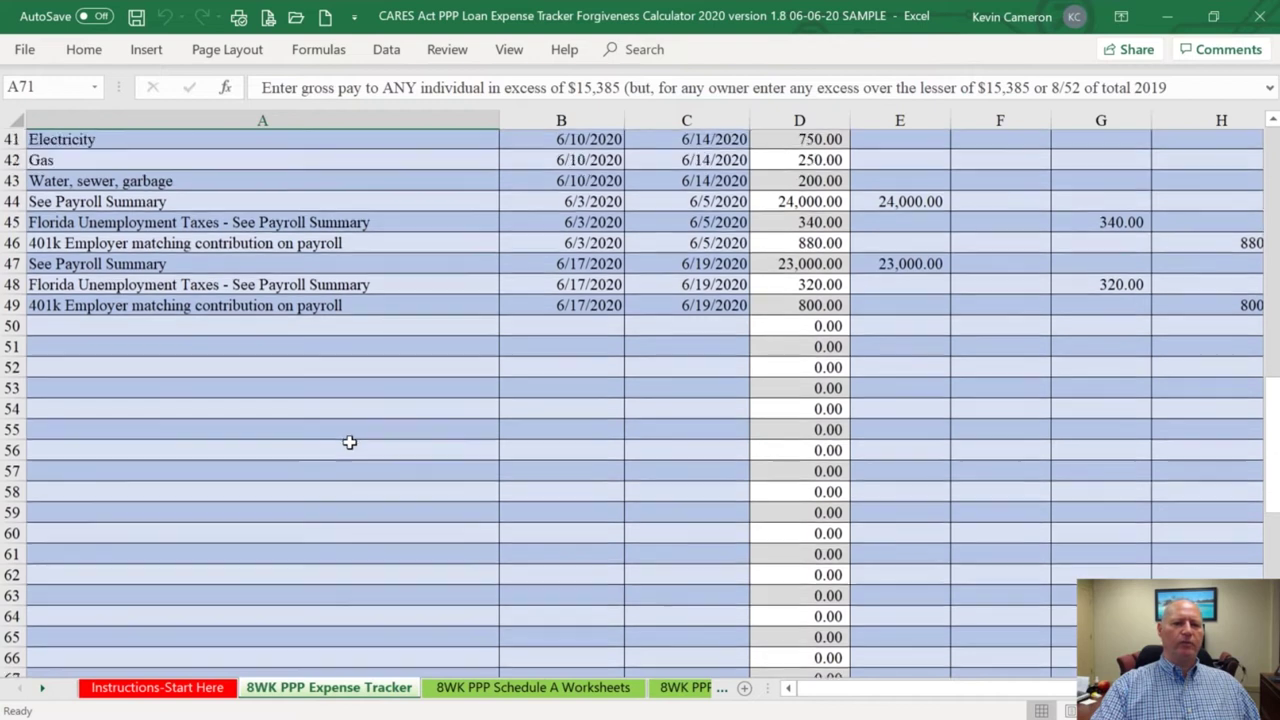
{"action": "scroll", "coordinate": [349, 442], "scroll_direction": "up", "scroll_amount": 3}
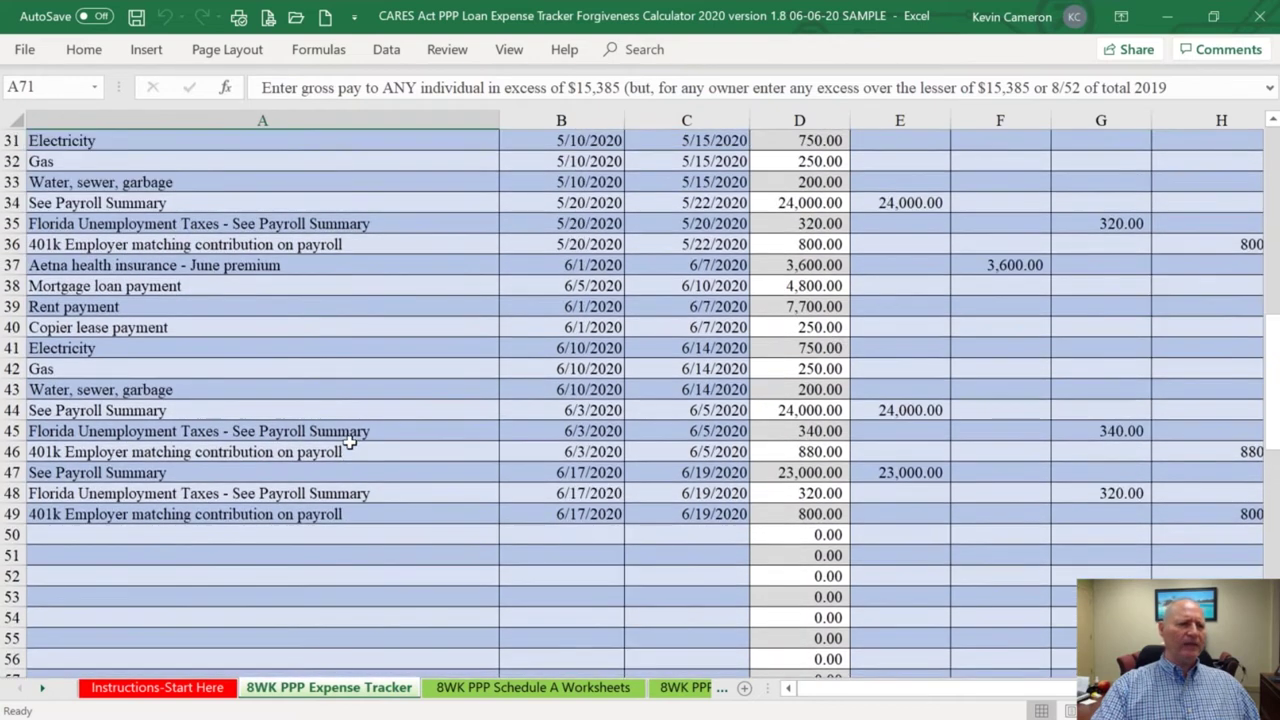
Return to the expense table's header row and read the tips on the payroll columns, including state and local payroll taxes and retirement plan contributions
{"action": "scroll", "coordinate": [349, 442], "scroll_direction": "up", "scroll_amount": 1}
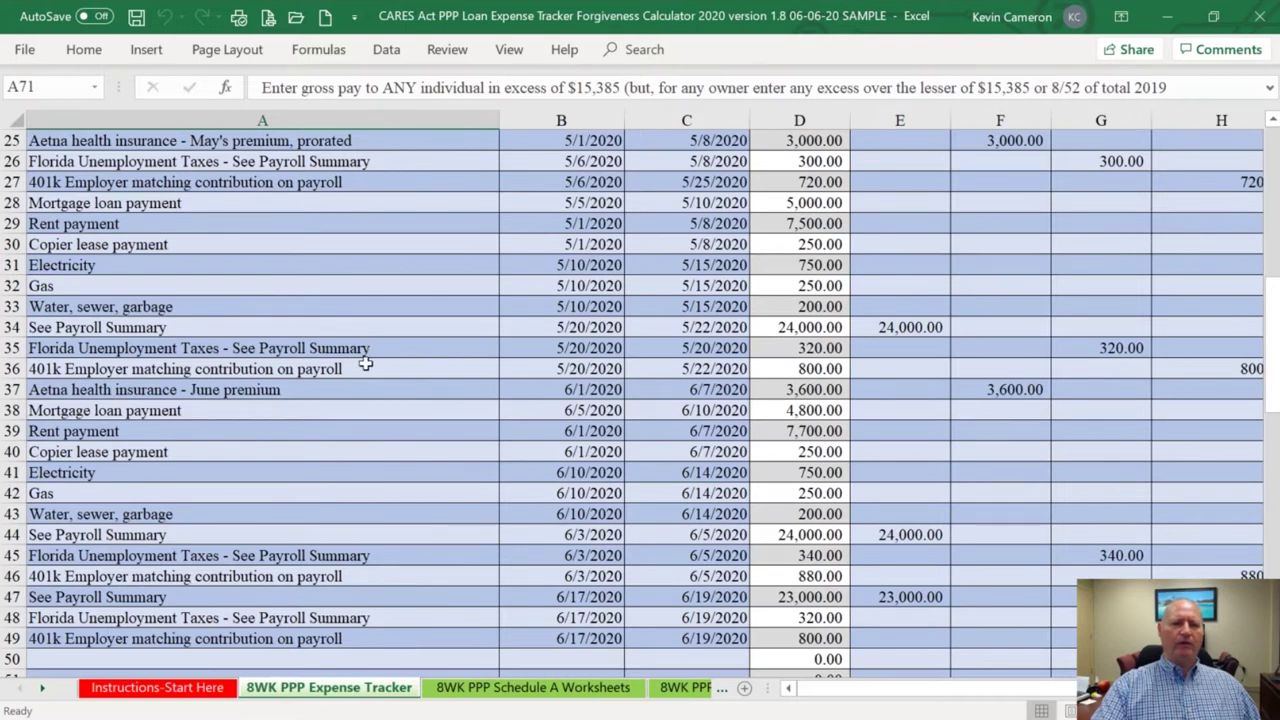
{"action": "scroll", "coordinate": [666, 357], "scroll_direction": "up", "scroll_amount": 2}
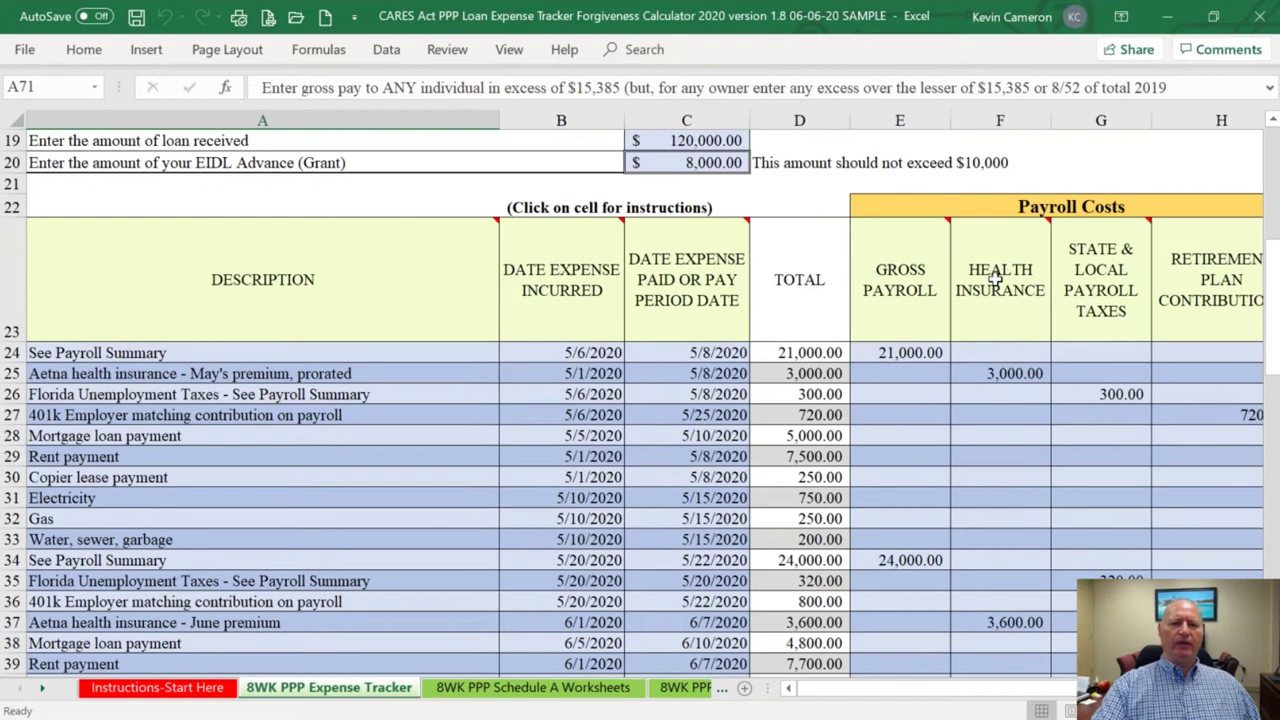
{"action": "mouse_move", "coordinate": [897, 274]}
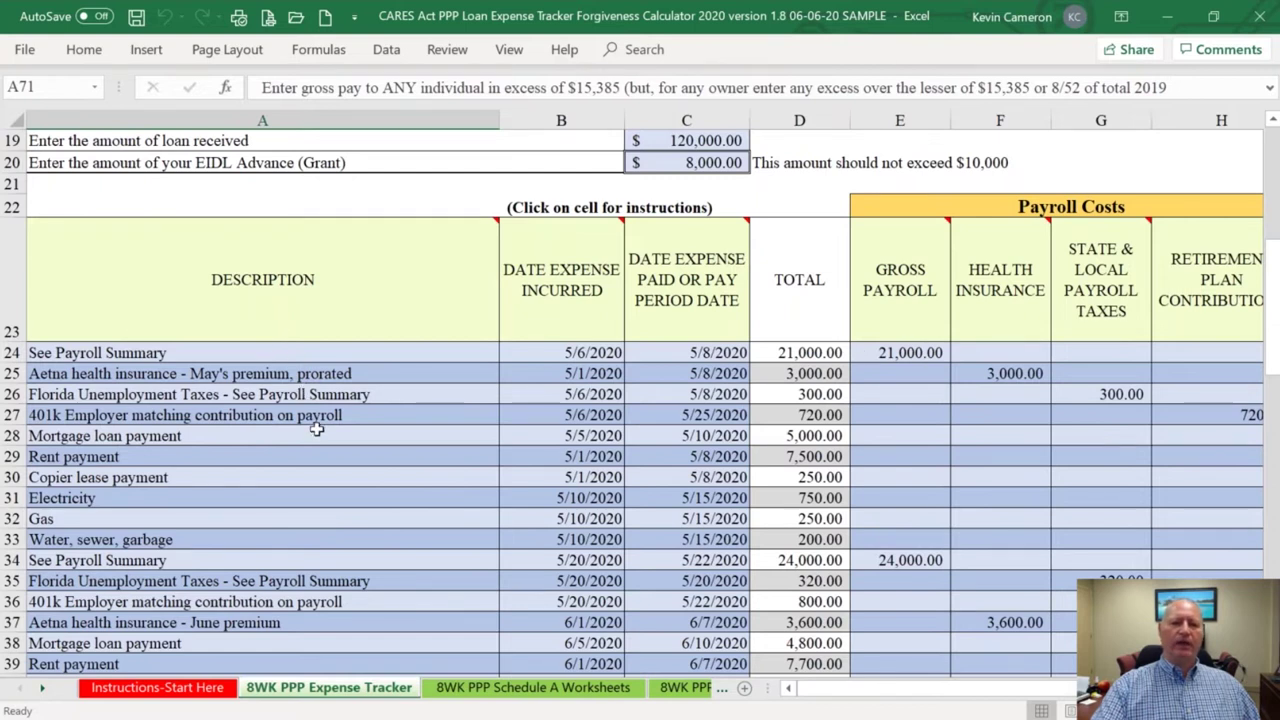
{"action": "mouse_move", "coordinate": [1085, 700]}
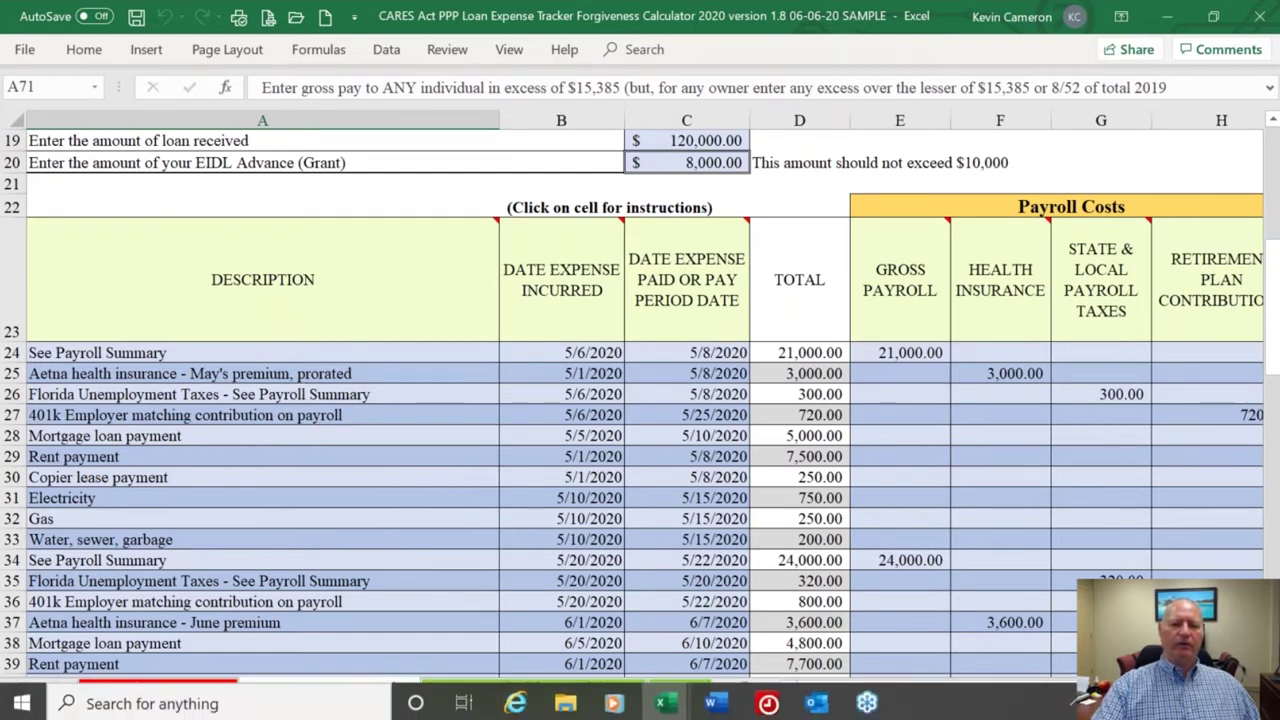
{"action": "scroll", "coordinate": [654, 480], "scroll_direction": "right", "scroll_amount": 3}
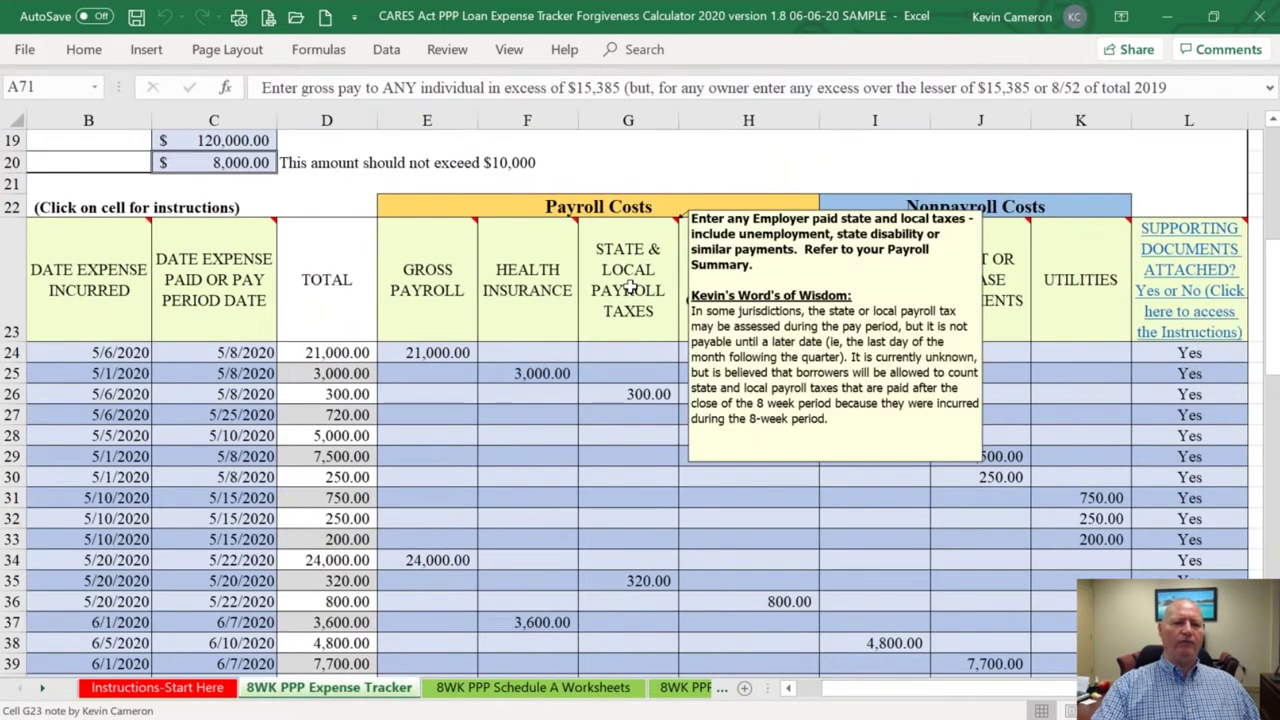
{"action": "mouse_move", "coordinate": [705, 285]}
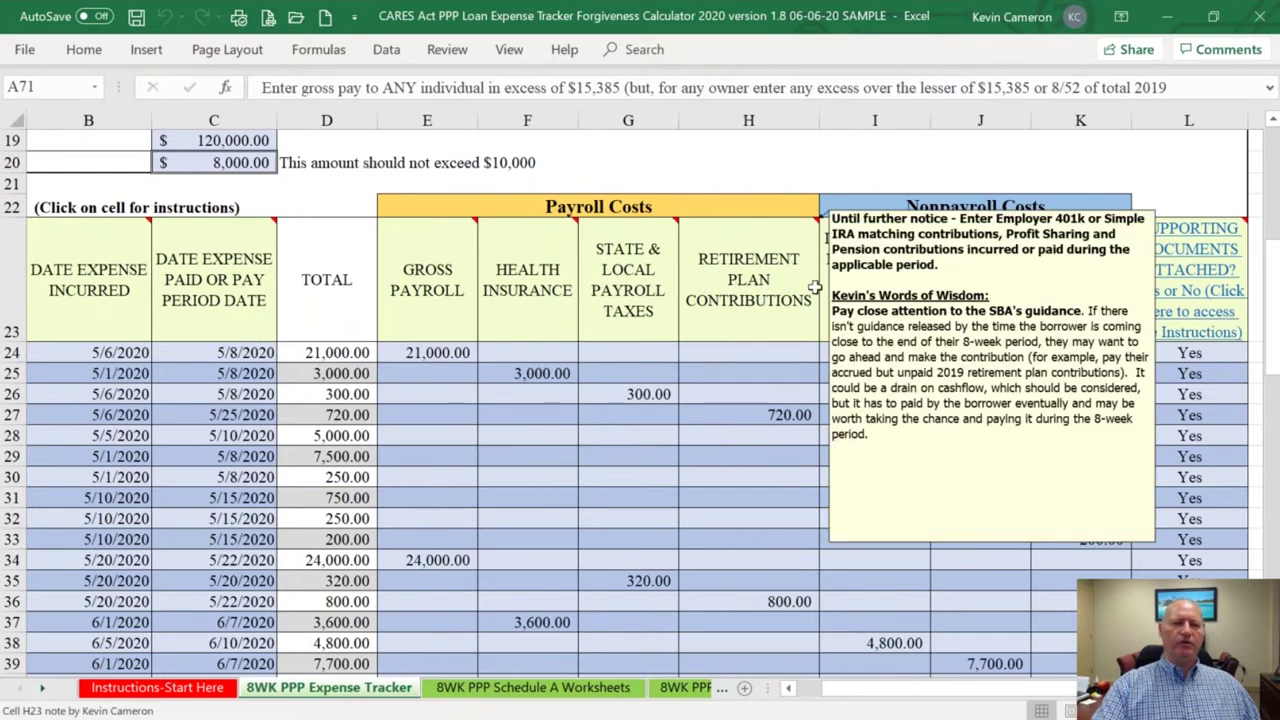
{"action": "mouse_move", "coordinate": [855, 287]}
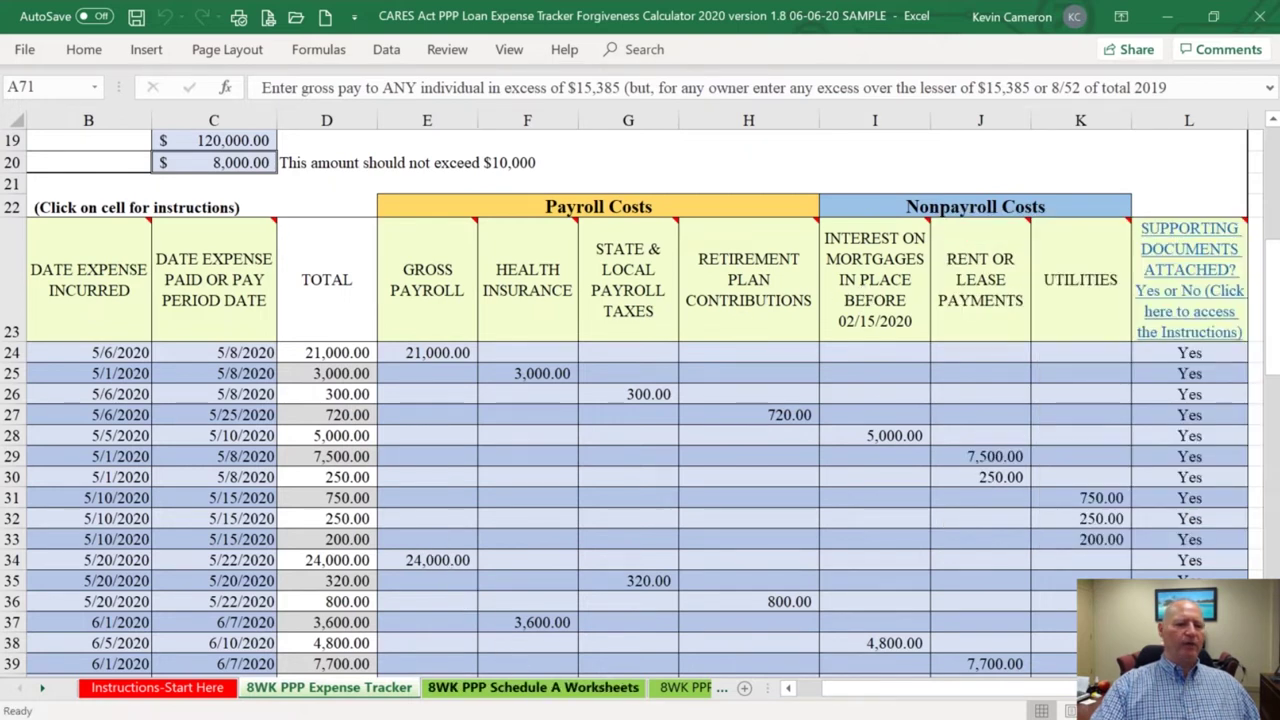
Open the 8WK PPP Schedule A Worksheets sheet and examine the Table 1 column headings, including cash compensation
{"action": "left_click", "coordinate": [533, 688]}
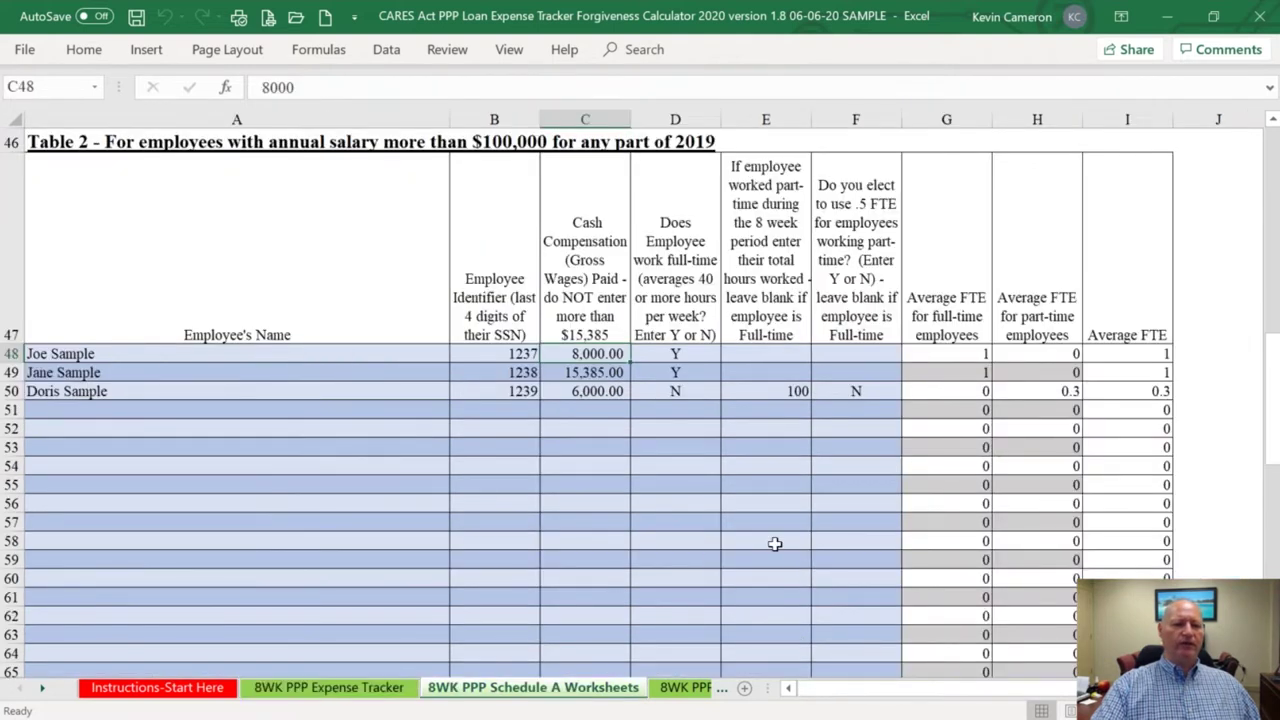
{"action": "scroll", "coordinate": [775, 543], "scroll_direction": "up", "scroll_amount": 7}
{"action": "scroll", "coordinate": [775, 543], "scroll_direction": "up", "scroll_amount": 8}
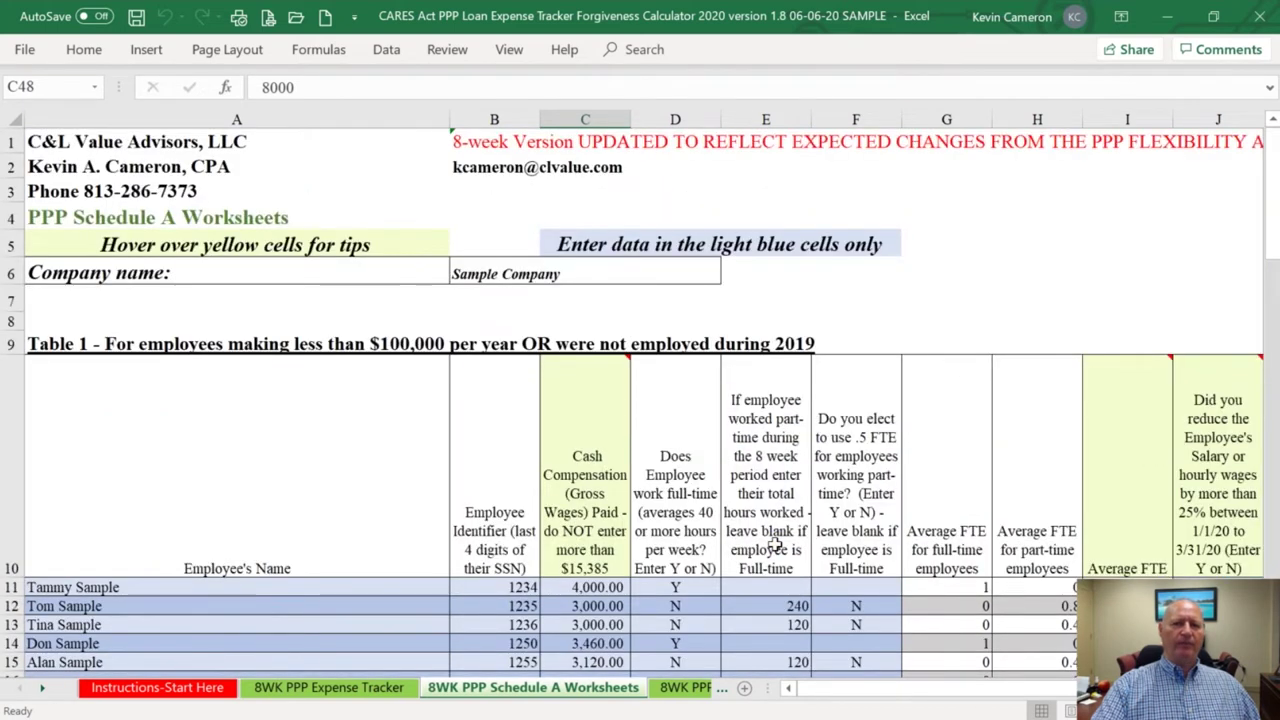
{"action": "scroll", "coordinate": [775, 543], "scroll_direction": "down", "scroll_amount": 1}
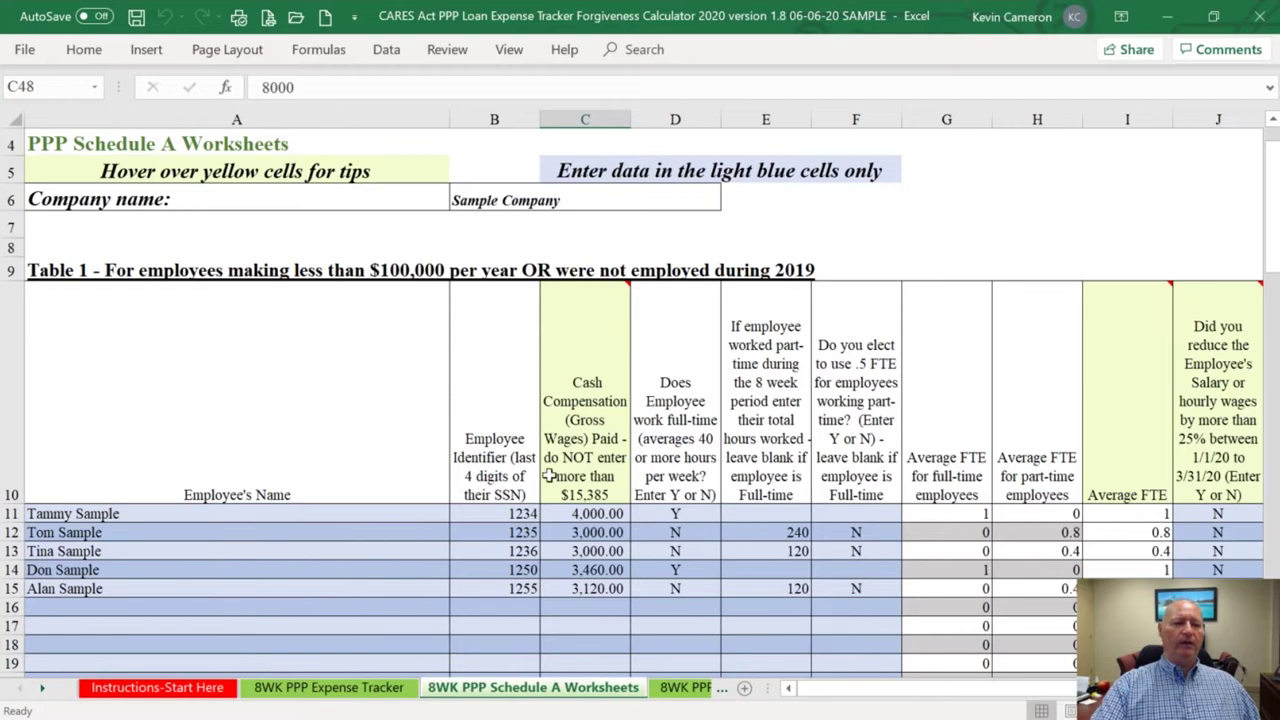
{"action": "mouse_move", "coordinate": [581, 440]}
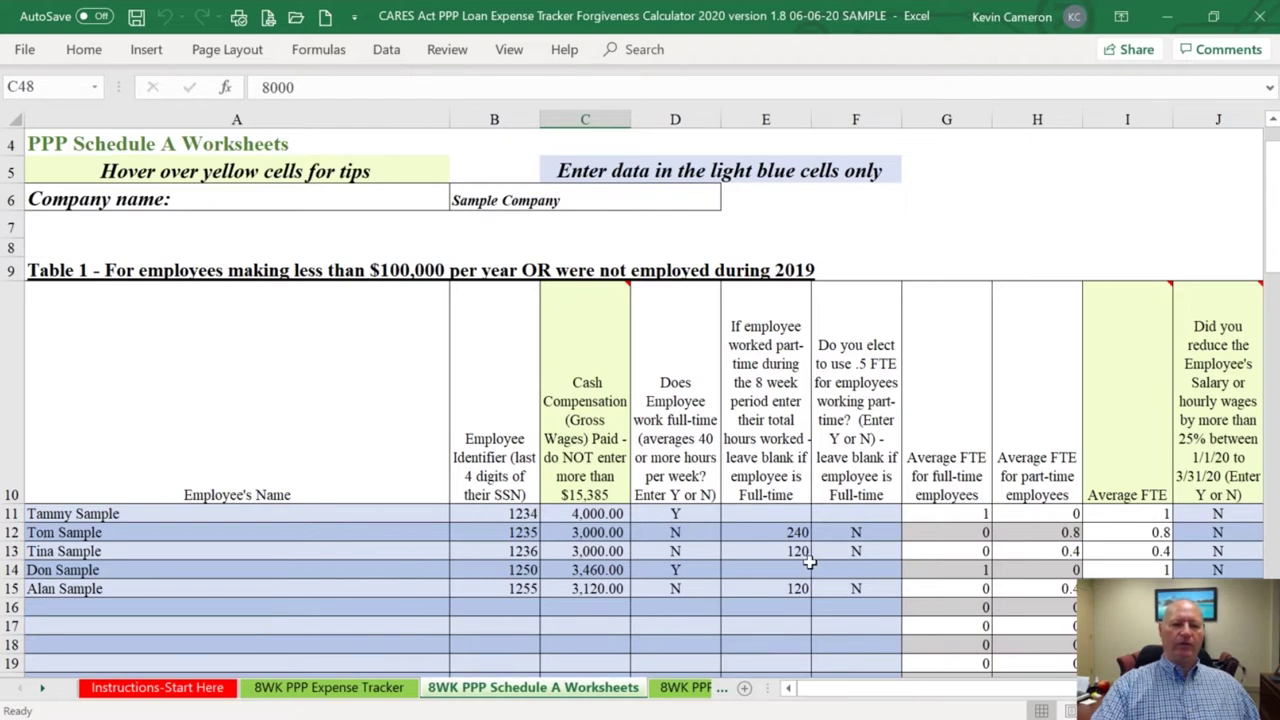
Examine the part-time employee in row 12 of Table 1: full-time answer, total hours worked and .5 FTE election
{"action": "left_click", "coordinate": [784, 535]}
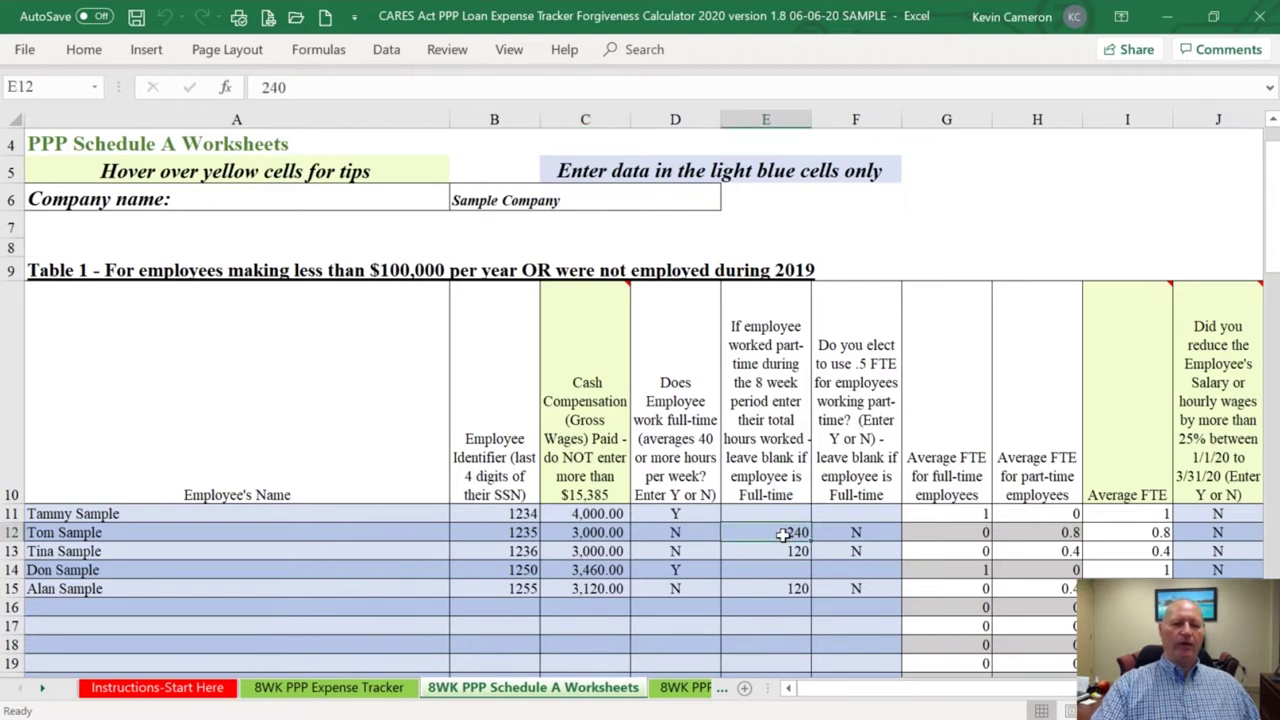
{"action": "left_click", "coordinate": [657, 529]}
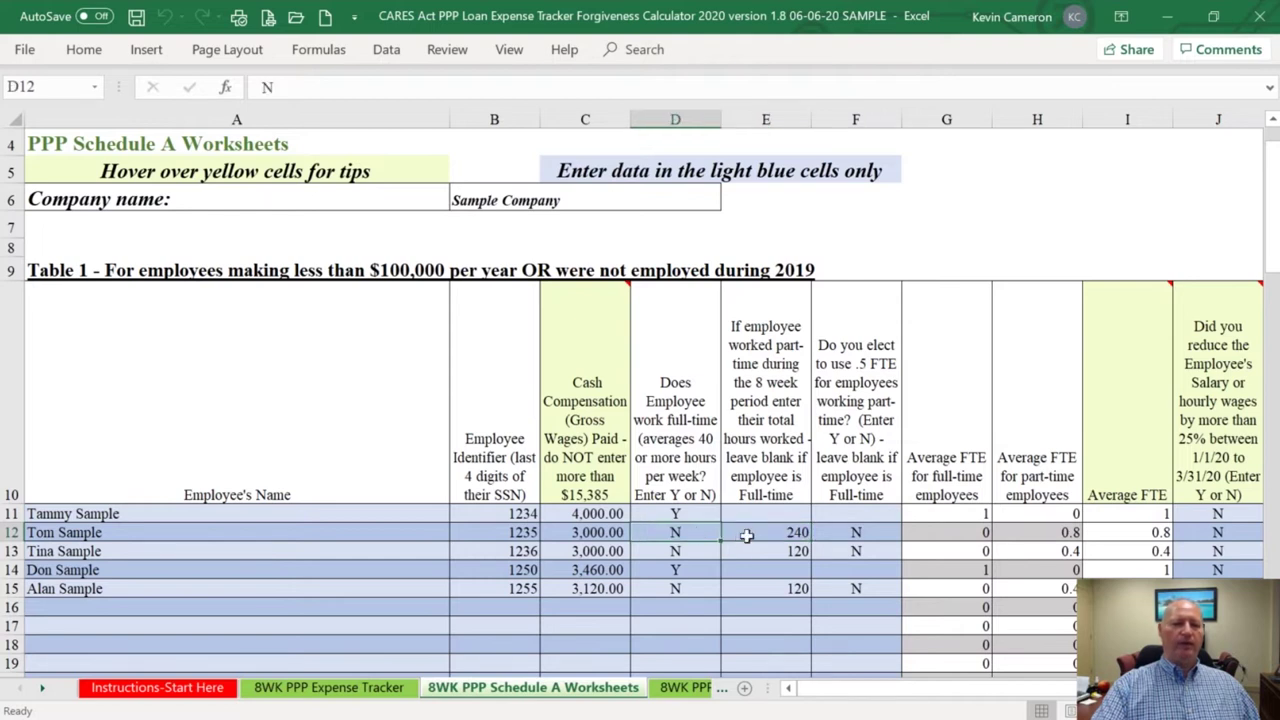
{"action": "left_click", "coordinate": [745, 536]}
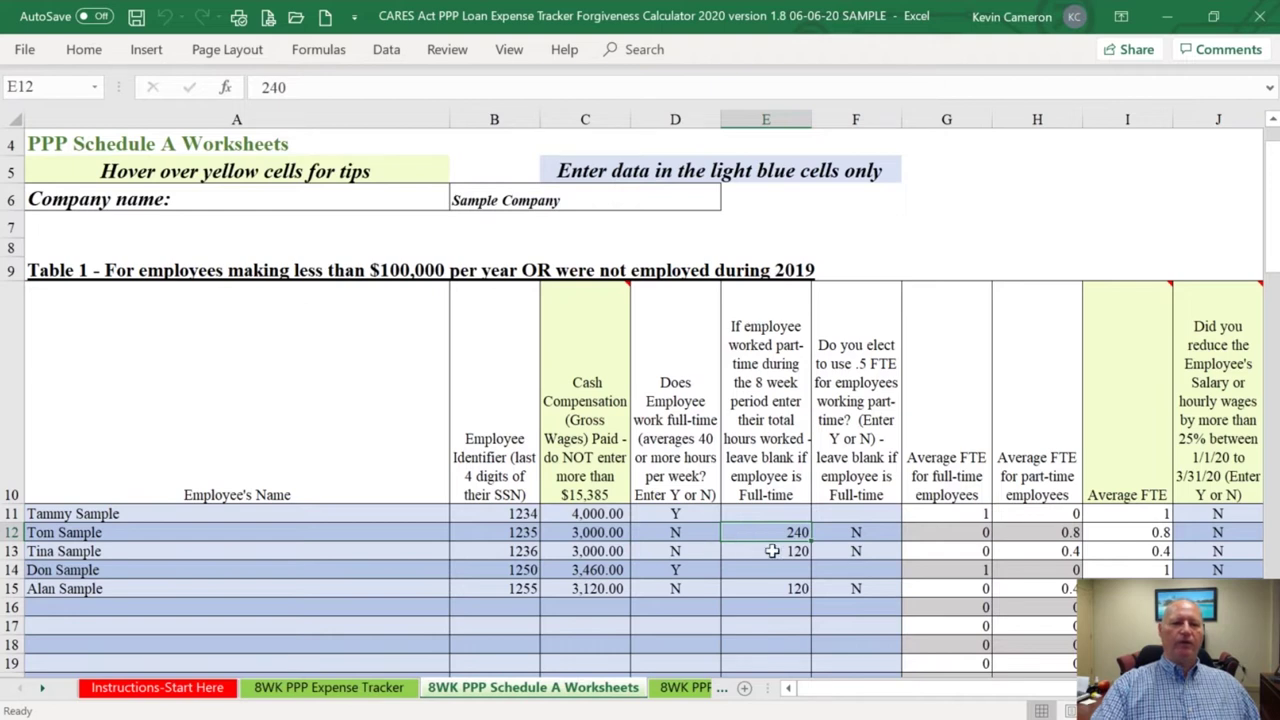
{"action": "left_click", "coordinate": [829, 532]}
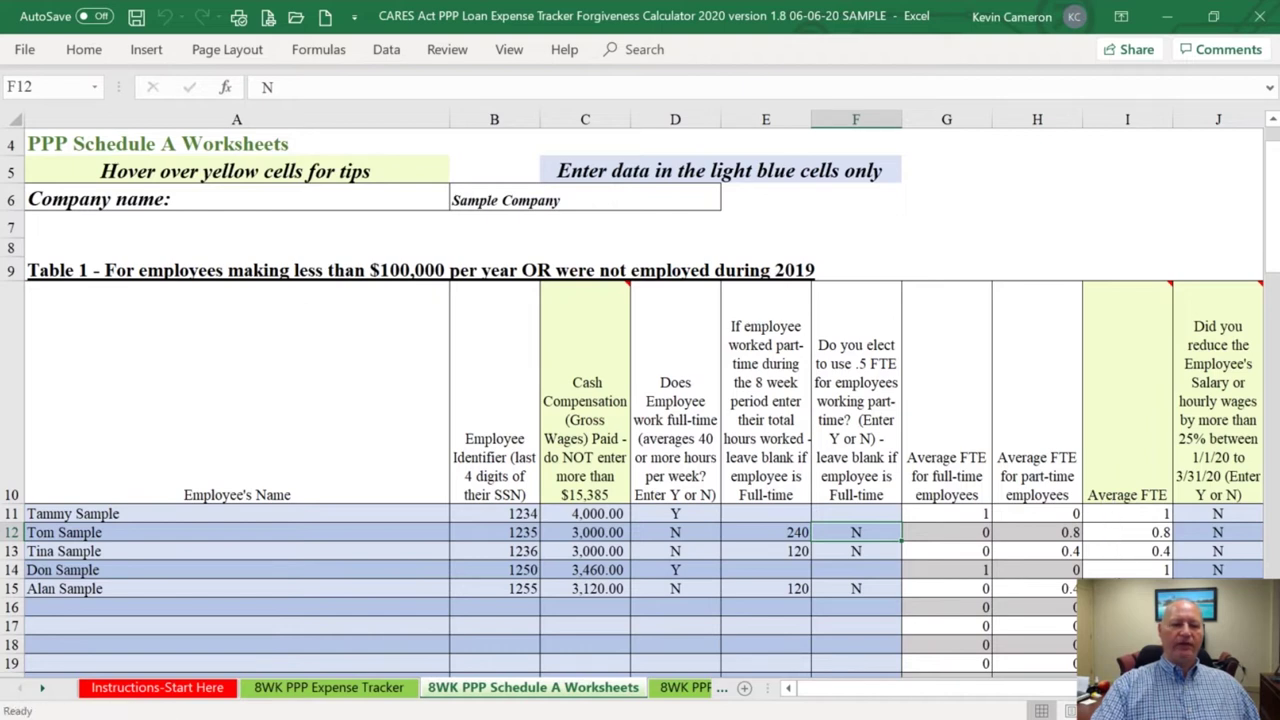
Review Table 1 from its title in A9 through the pay reduction columns to the Average FTE total in I43
{"action": "left_click", "coordinate": [121, 276]}
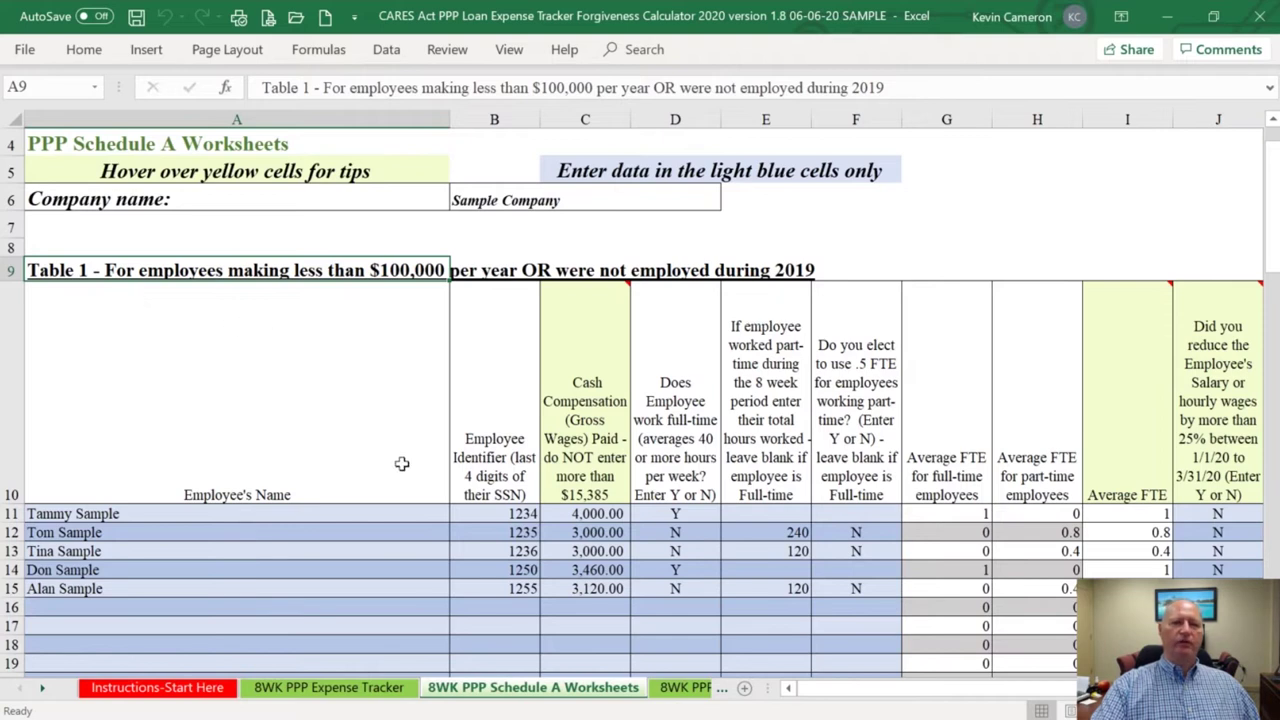
{"action": "scroll", "coordinate": [401, 463], "scroll_direction": "down", "scroll_amount": 5}
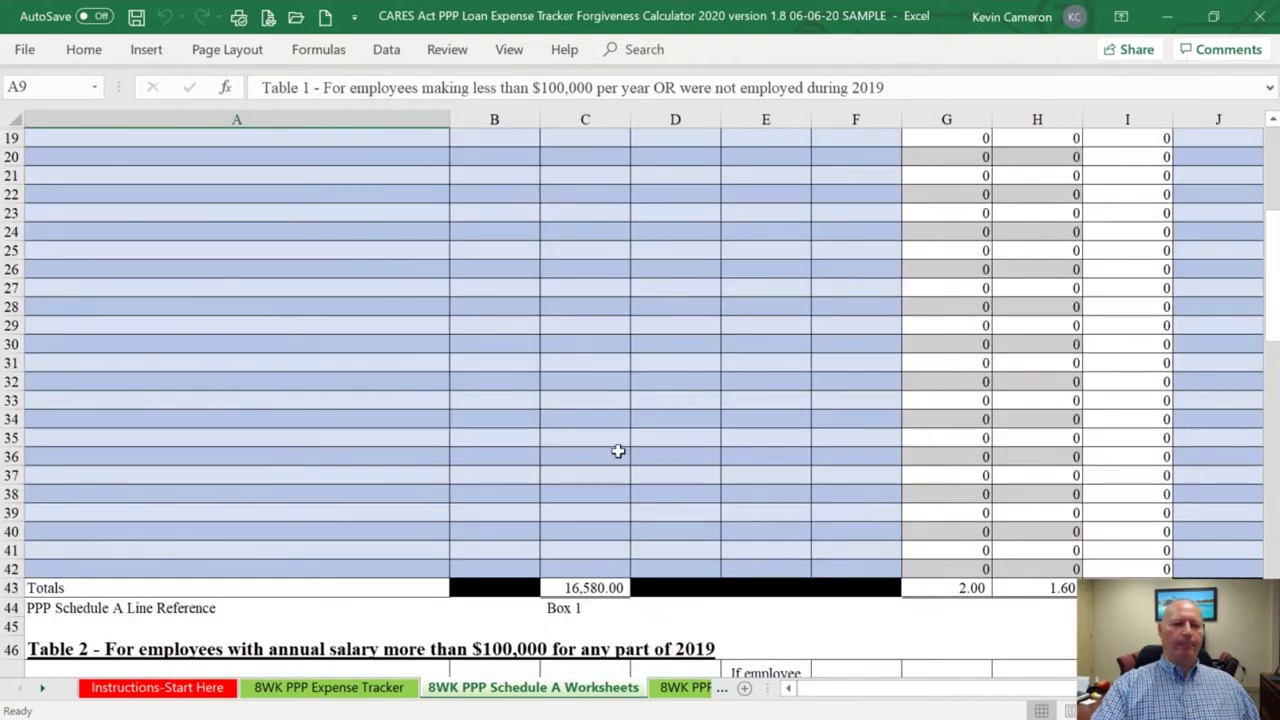
{"action": "scroll", "coordinate": [799, 579], "scroll_direction": "right", "scroll_amount": 3}
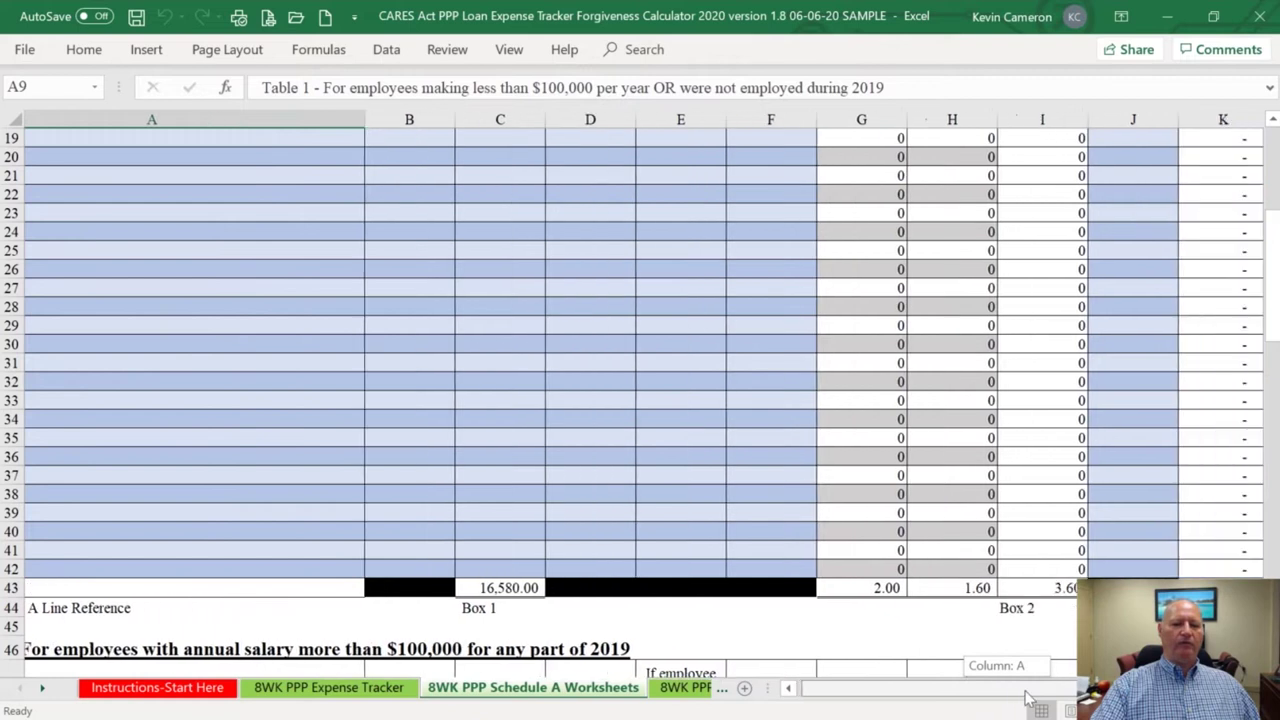
{"action": "scroll", "coordinate": [387, 410], "scroll_direction": "up", "scroll_amount": 3}
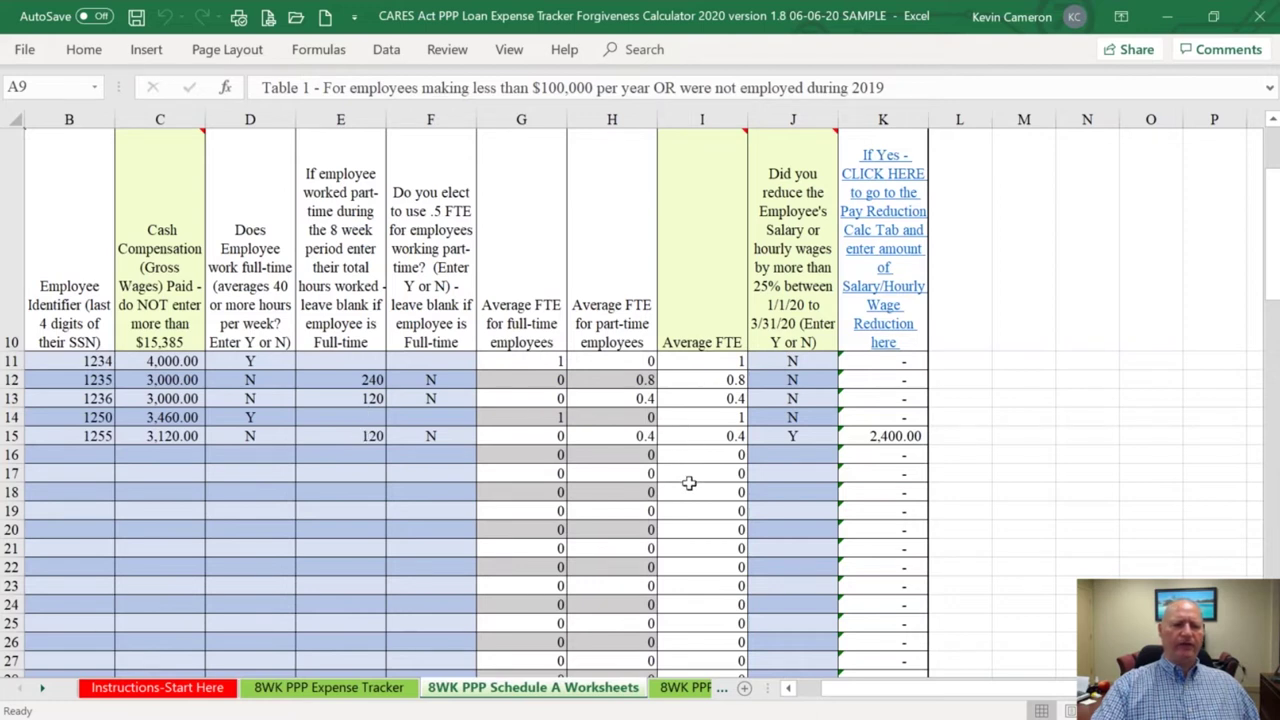
{"action": "scroll", "coordinate": [690, 483], "scroll_direction": "down", "scroll_amount": 4}
{"action": "left_click", "coordinate": [699, 533]}
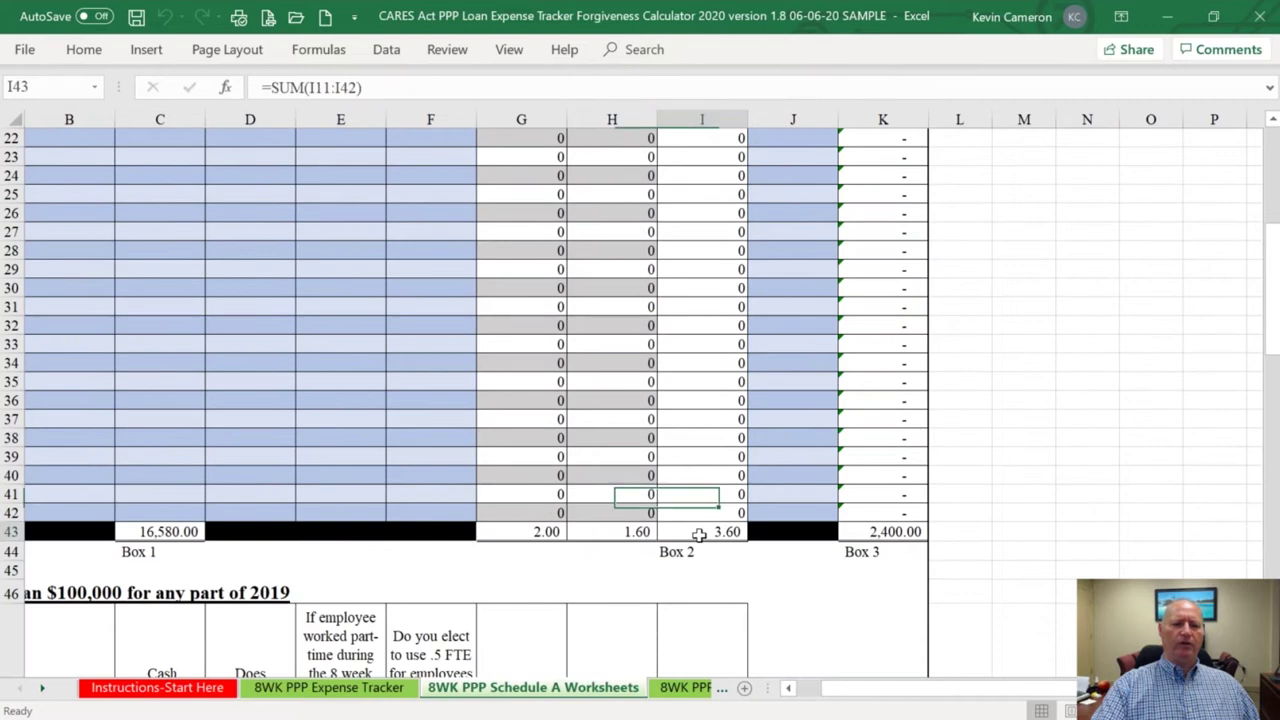
Go back up Table 1 and check each sample employee's Average FTE in I11 through I15
{"action": "scroll", "coordinate": [692, 502], "scroll_direction": "up", "scroll_amount": 4}
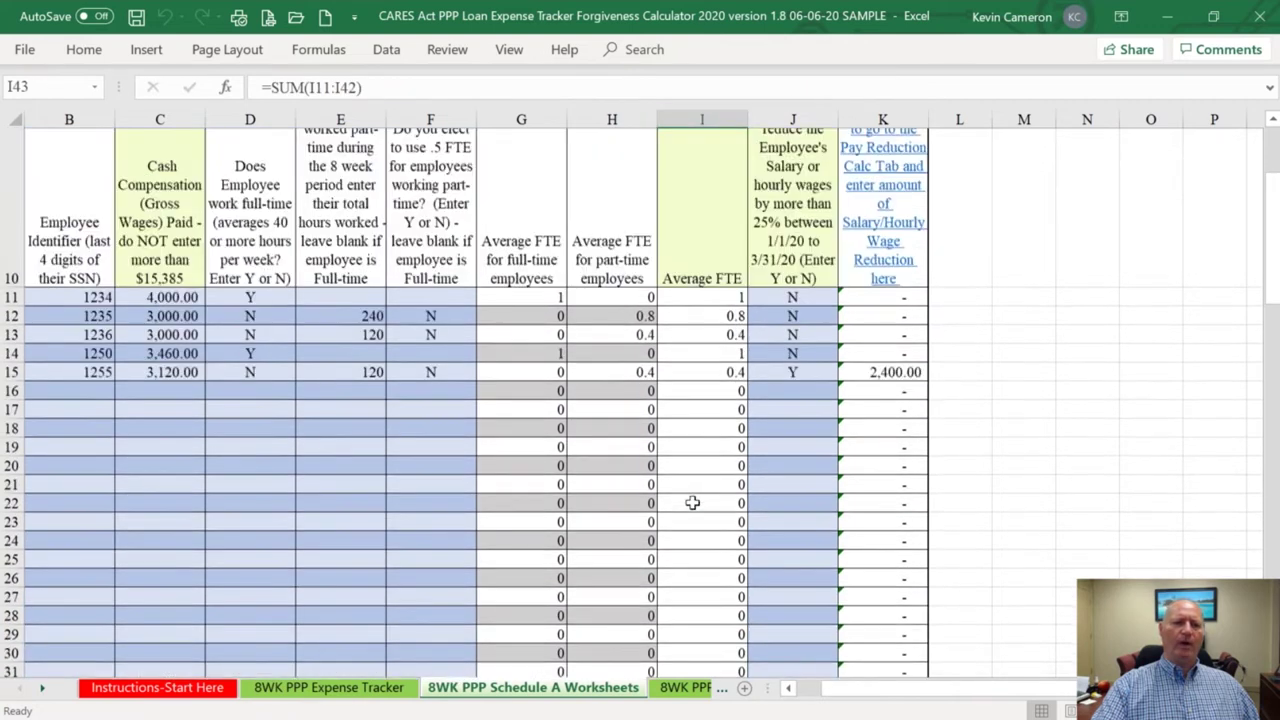
{"action": "scroll", "coordinate": [692, 502], "scroll_direction": "up", "scroll_amount": 1}
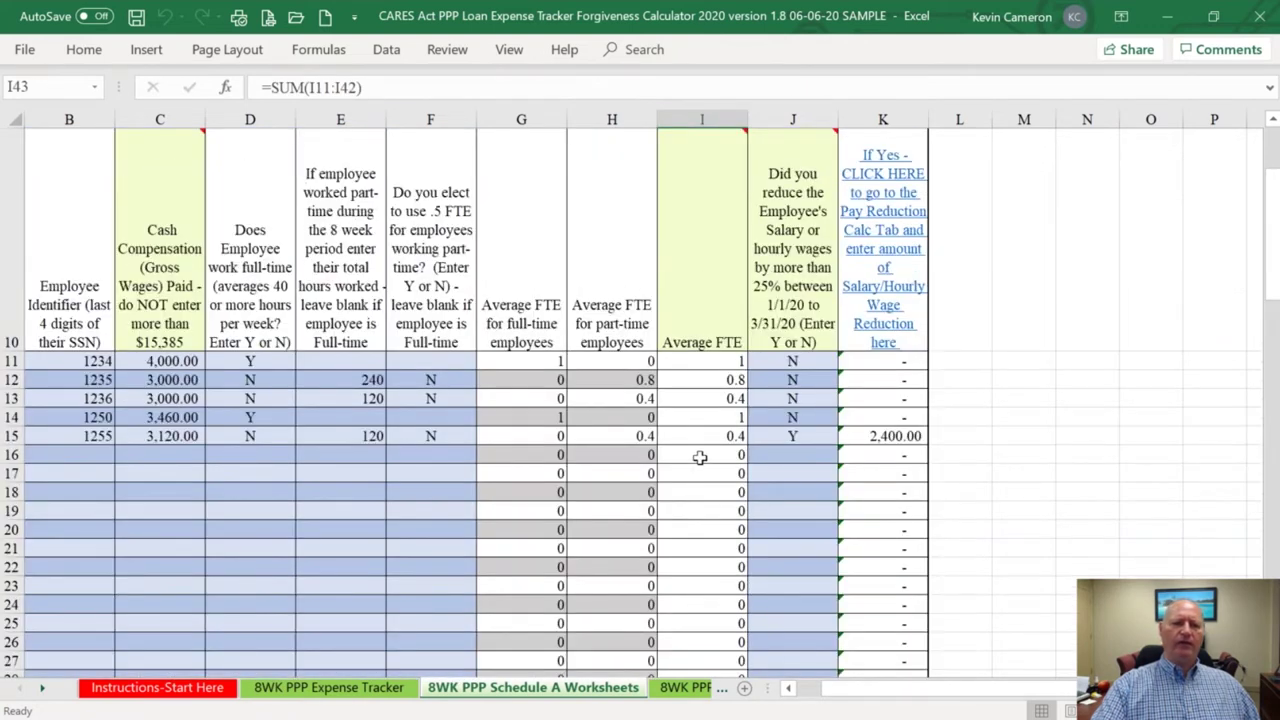
{"action": "left_click", "coordinate": [700, 362]}
{"action": "left_click", "coordinate": [697, 381]}
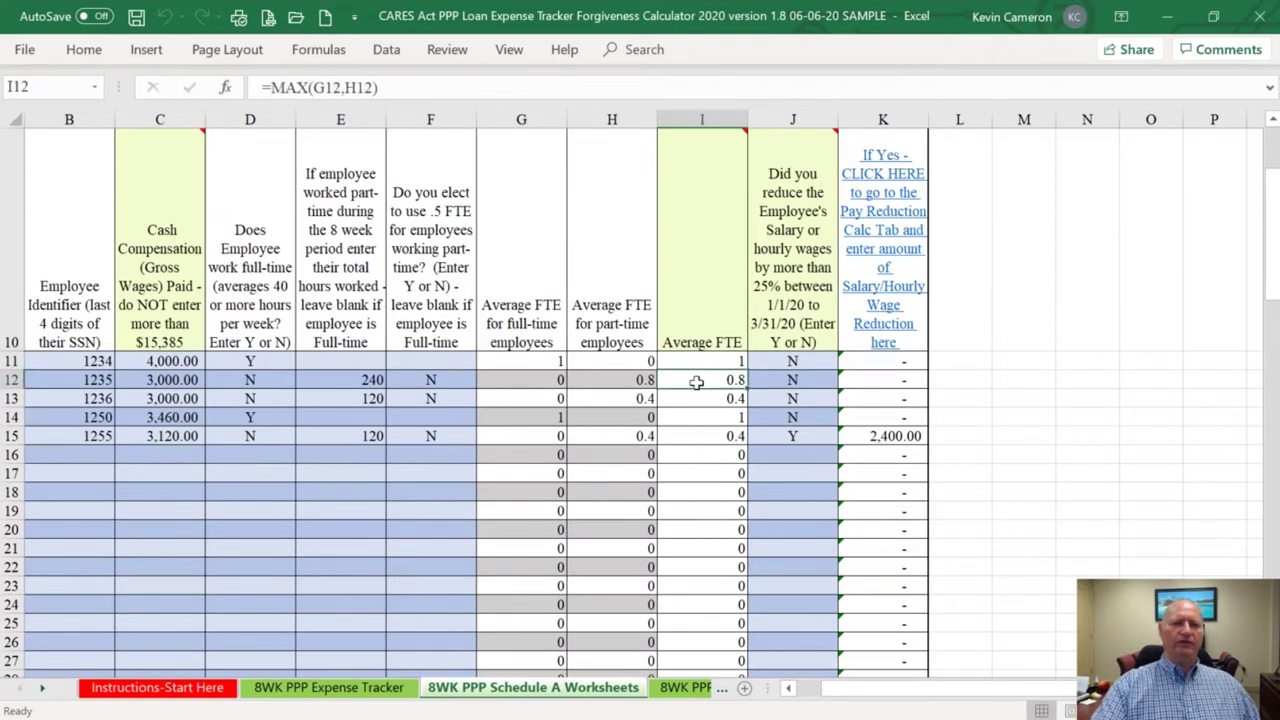
{"action": "left_click", "coordinate": [694, 398]}
{"action": "left_click", "coordinate": [692, 418]}
{"action": "left_click", "coordinate": [692, 437]}
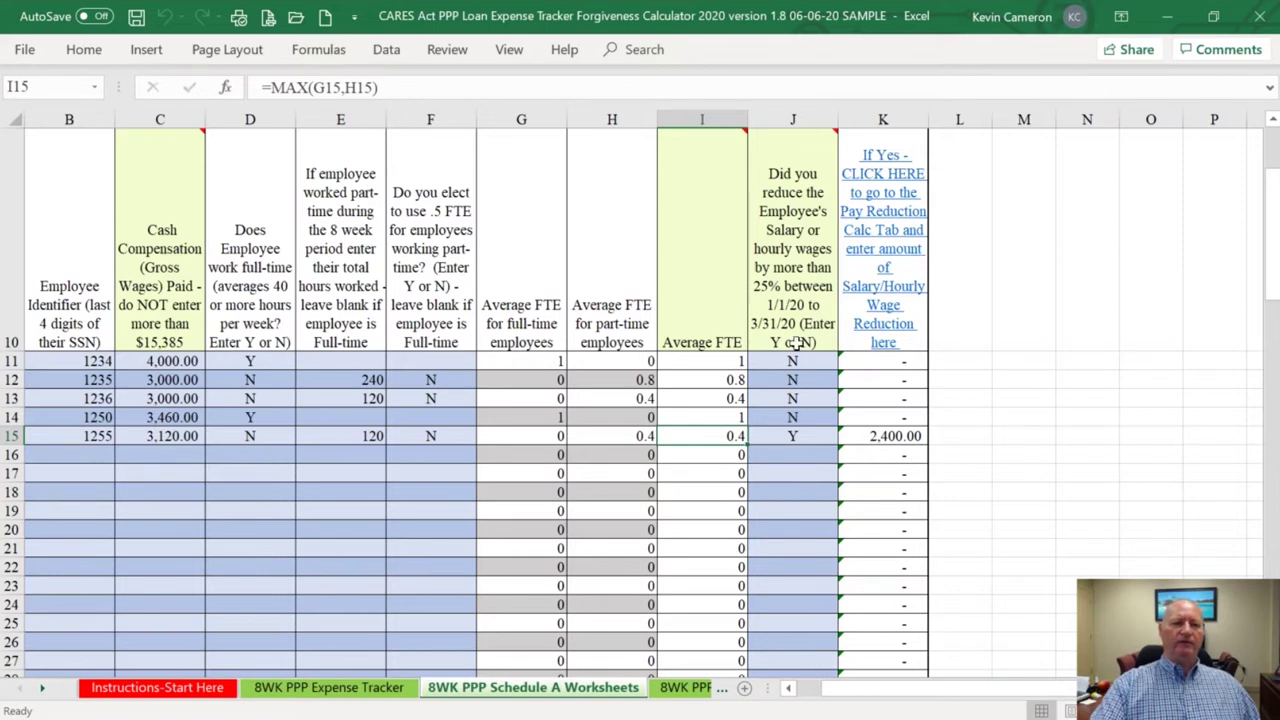
Check row 15's cash compensation and follow the pay reduction link in K10 to the top of the 8WK Pay Reduction Calc sheet
{"action": "mouse_move", "coordinate": [795, 342]}
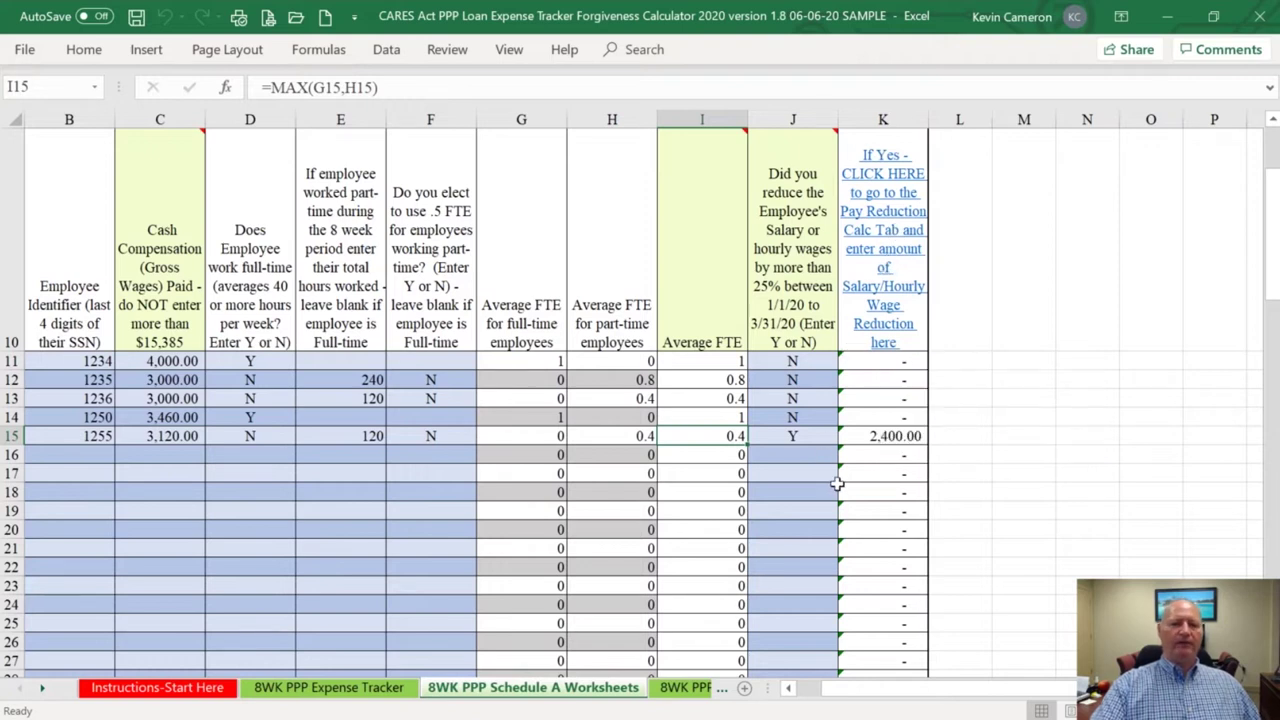
{"action": "left_click", "coordinate": [155, 439]}
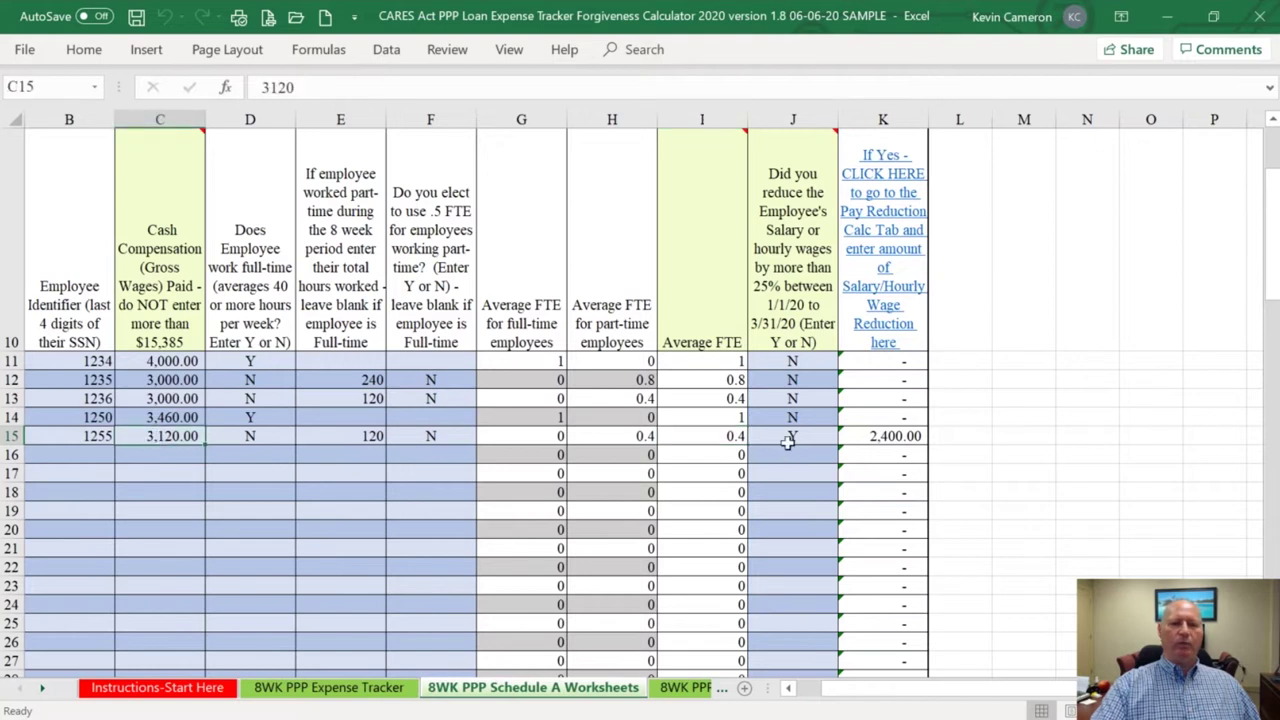
{"action": "left_click", "coordinate": [893, 290]}
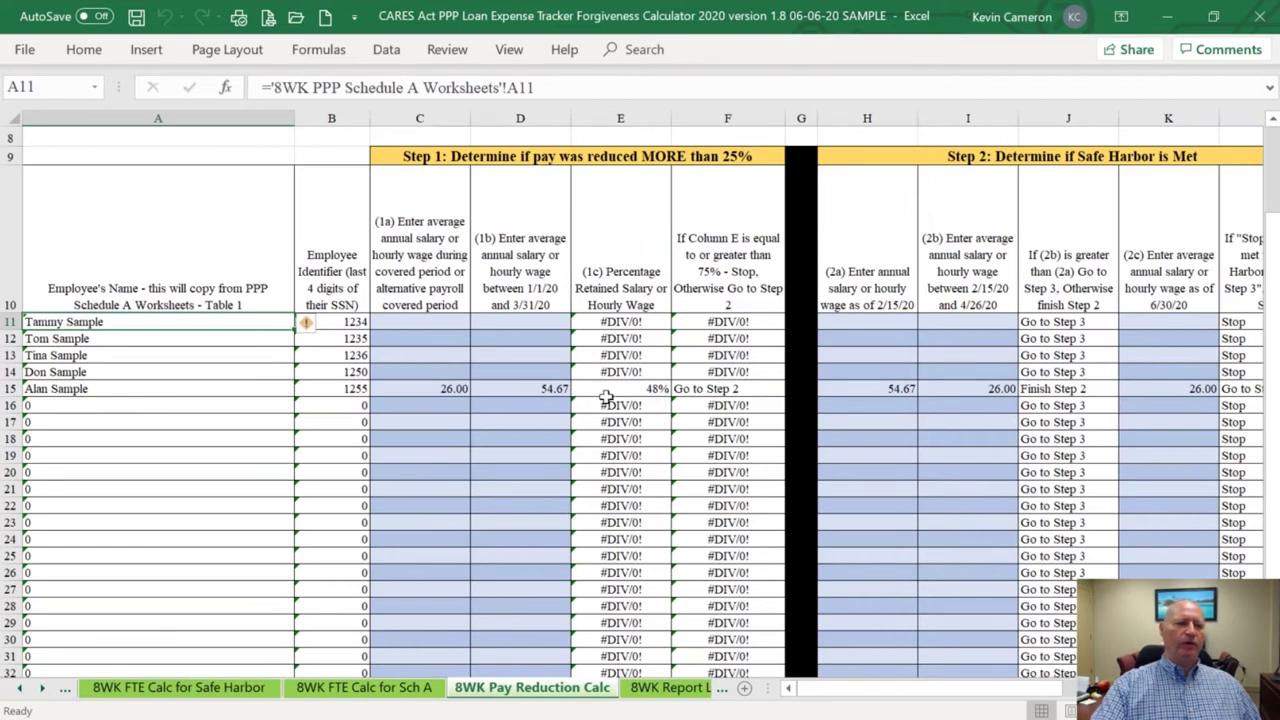
{"action": "scroll", "coordinate": [606, 397], "scroll_direction": "up", "scroll_amount": 2}
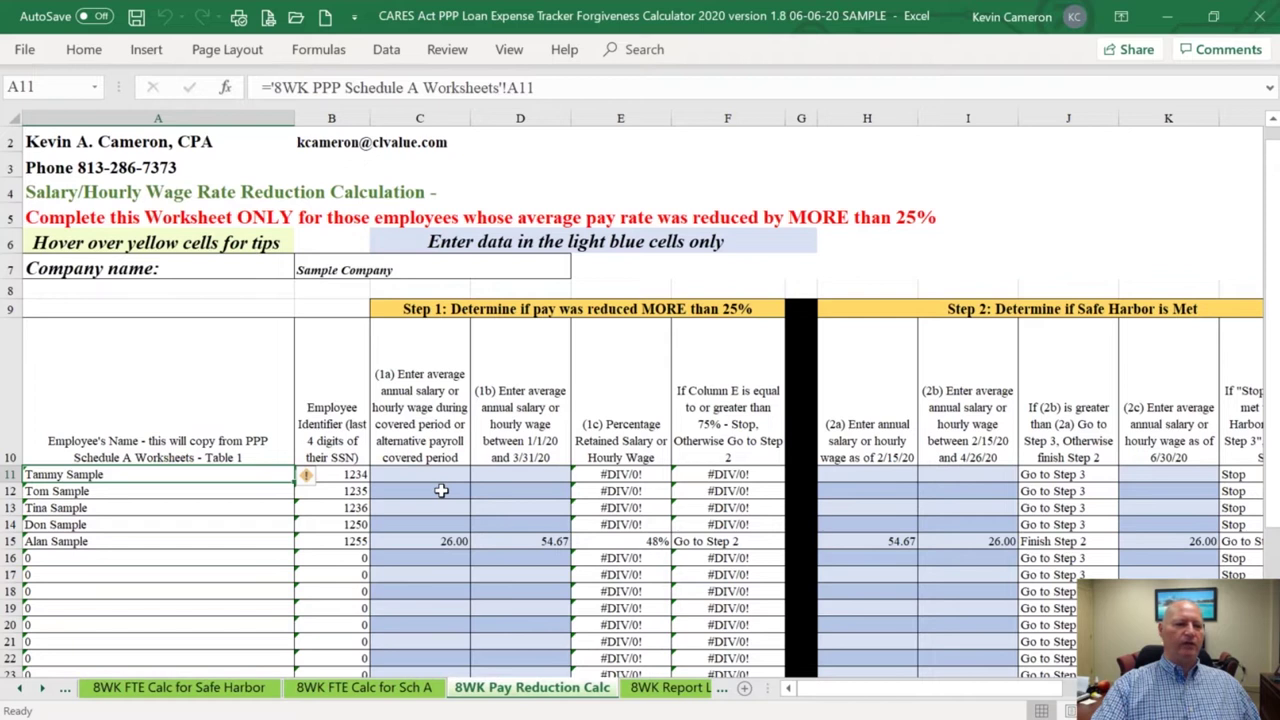
Examine Step 1 of the pay reduction calculation in row 15, comparing the wages in C15 and D15 and the retained percentage in E15
{"action": "left_click", "coordinate": [408, 541]}
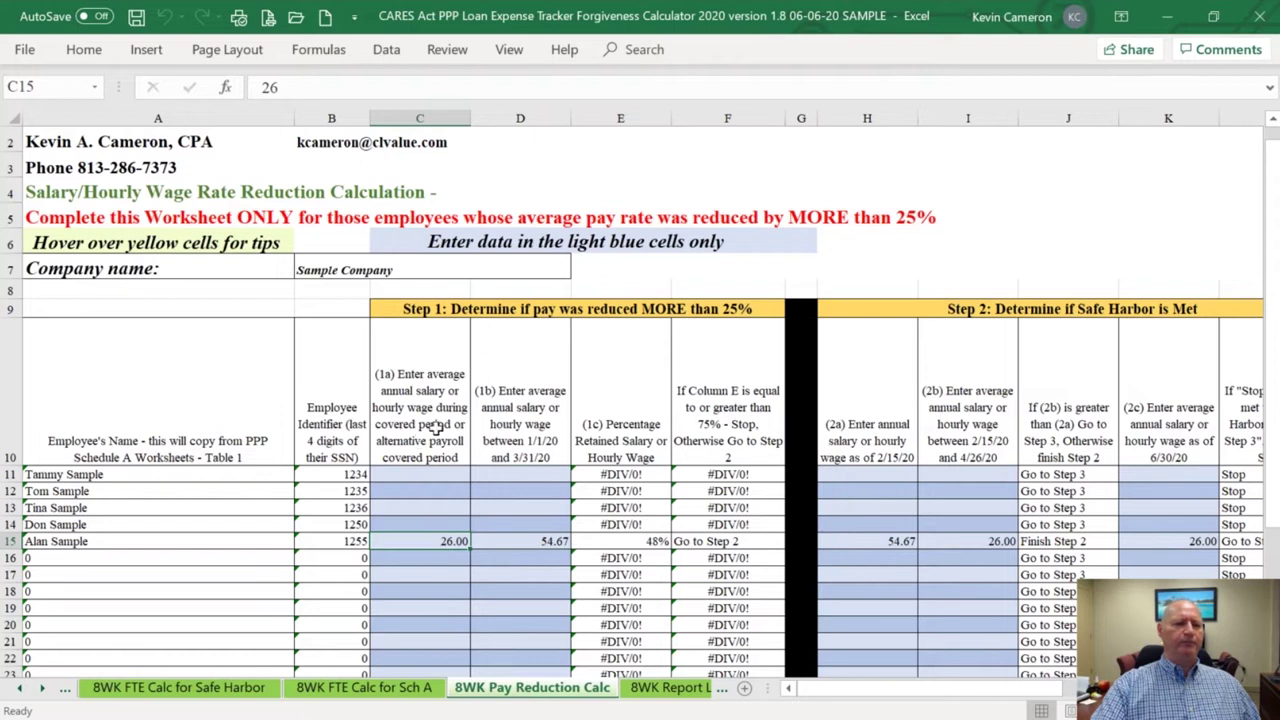
{"action": "left_click", "coordinate": [518, 542]}
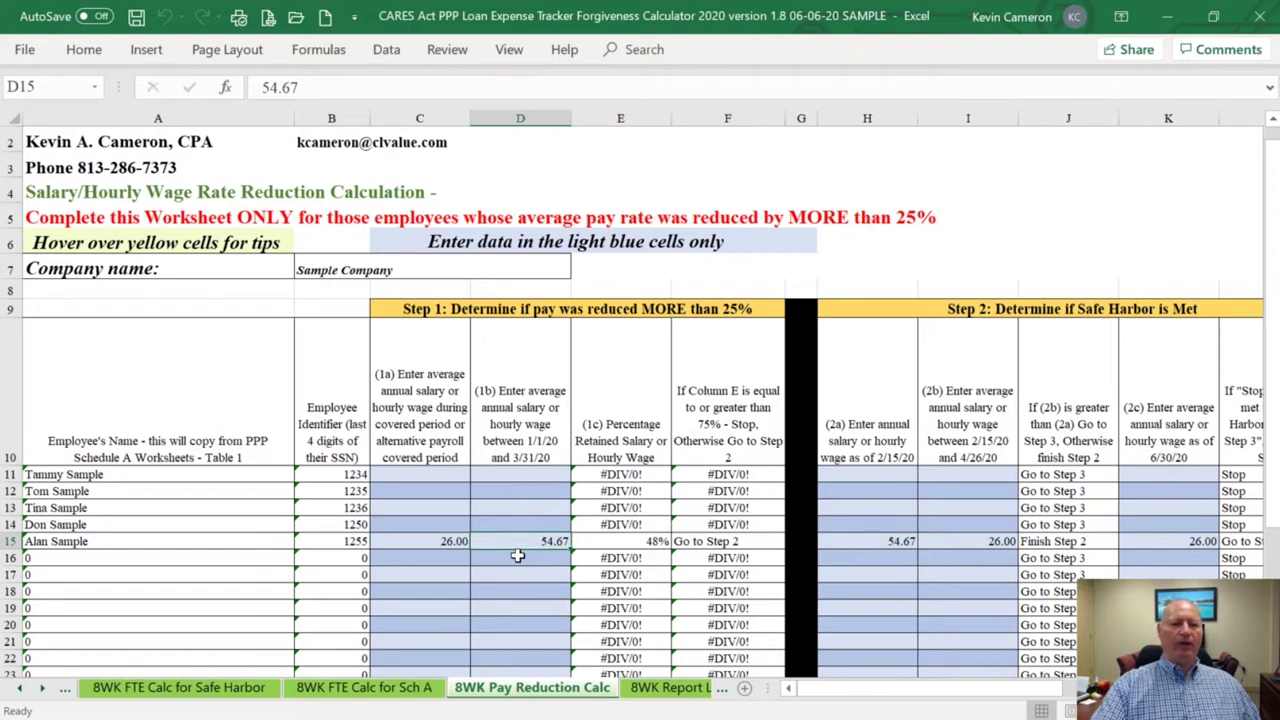
{"action": "left_click", "coordinate": [429, 544]}
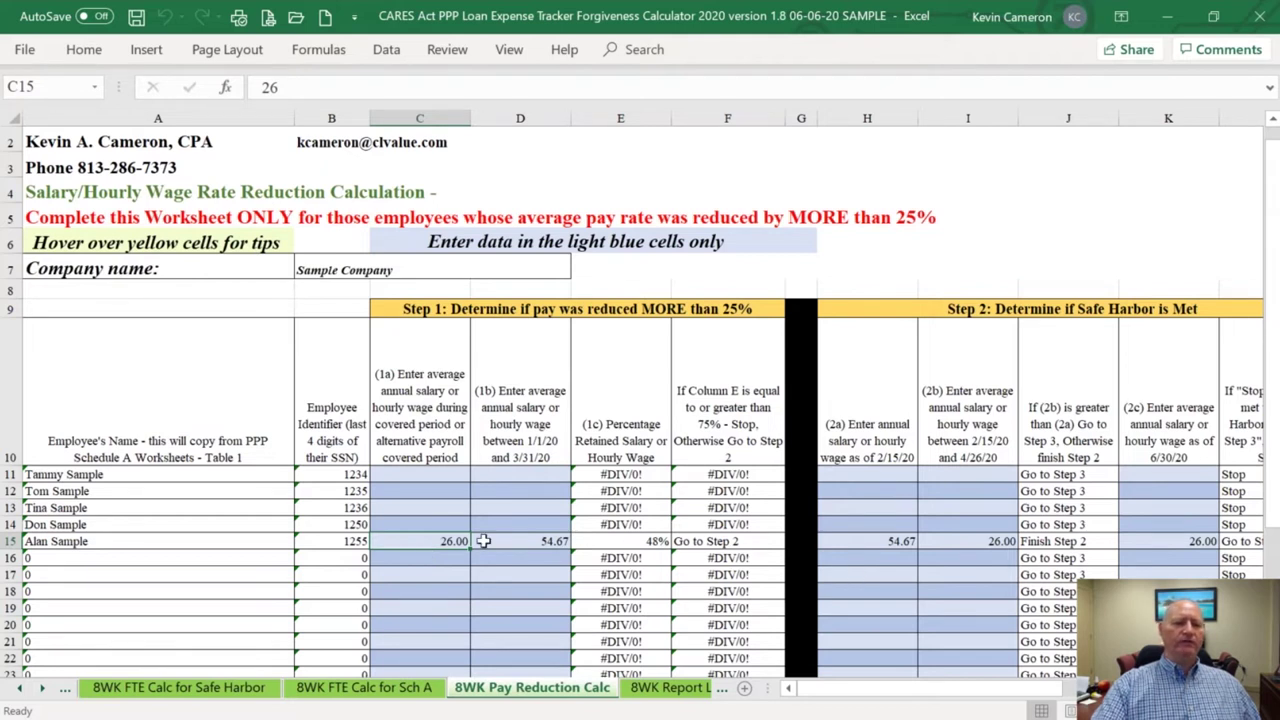
{"action": "left_click", "coordinate": [595, 540]}
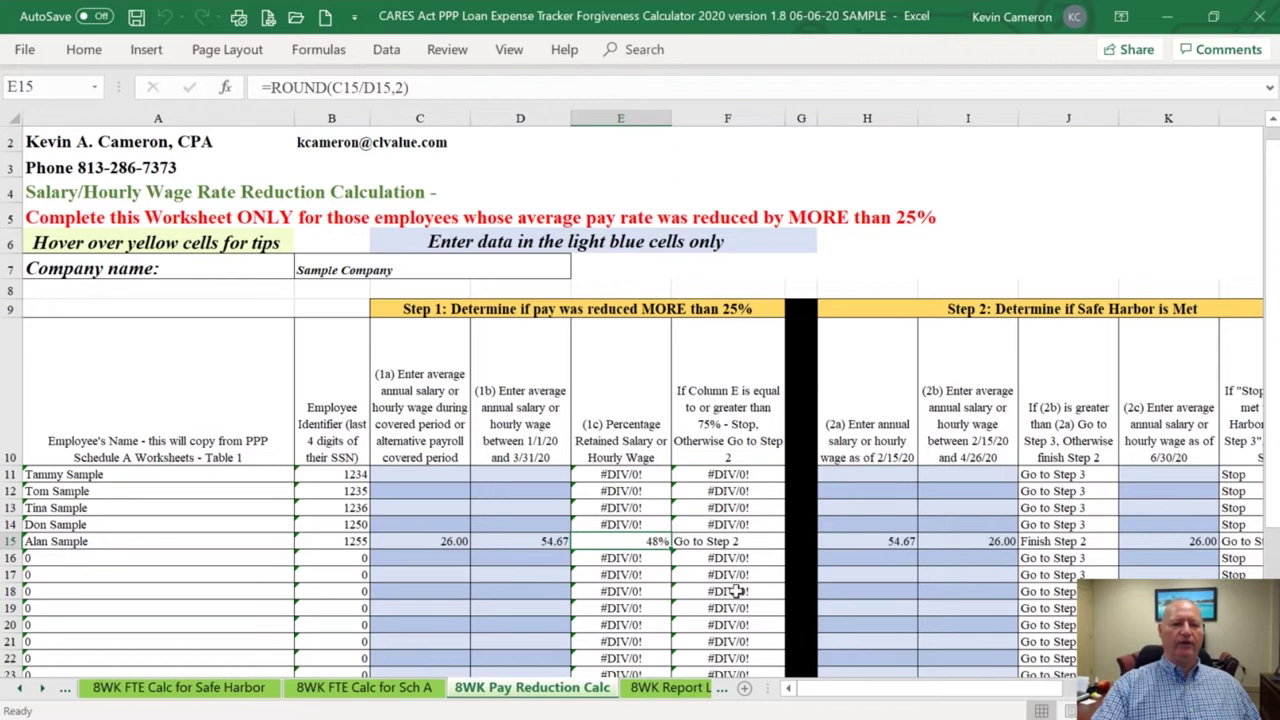
Examine Step 2 of the pay reduction calculation in row 15, from the wage in H15 through the Safe Harbor result in L15
{"action": "left_click", "coordinate": [840, 540]}
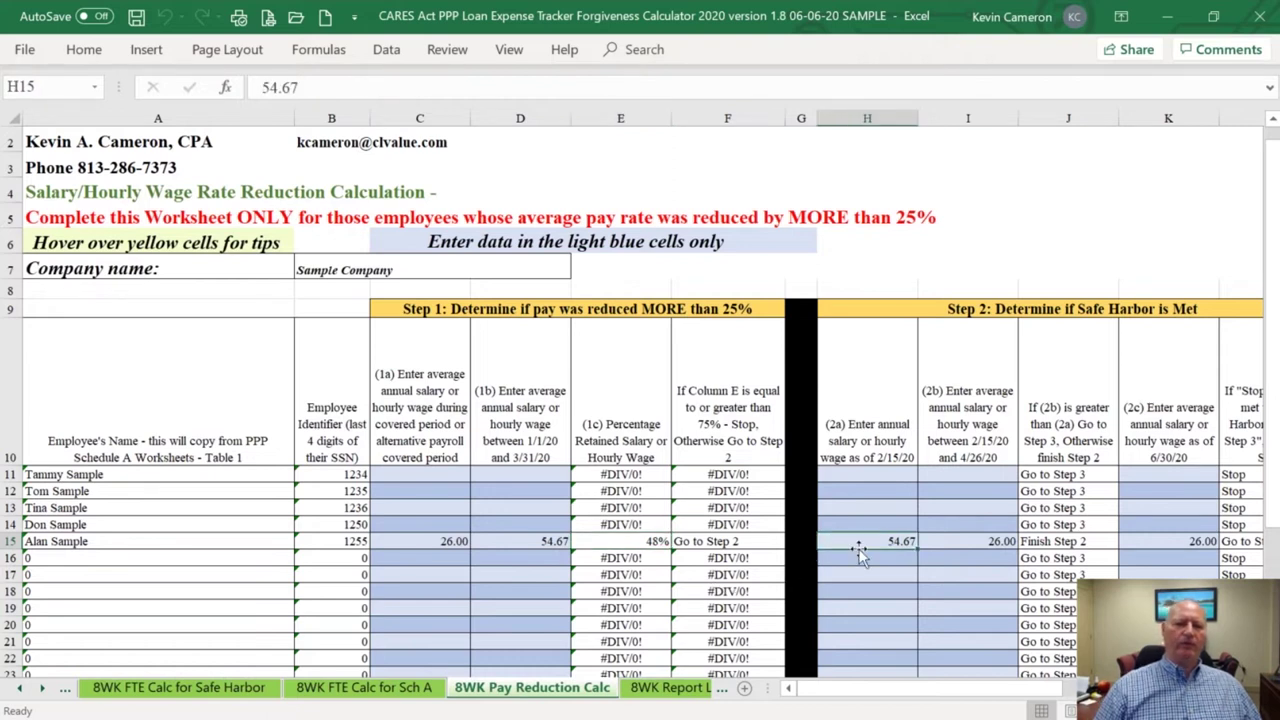
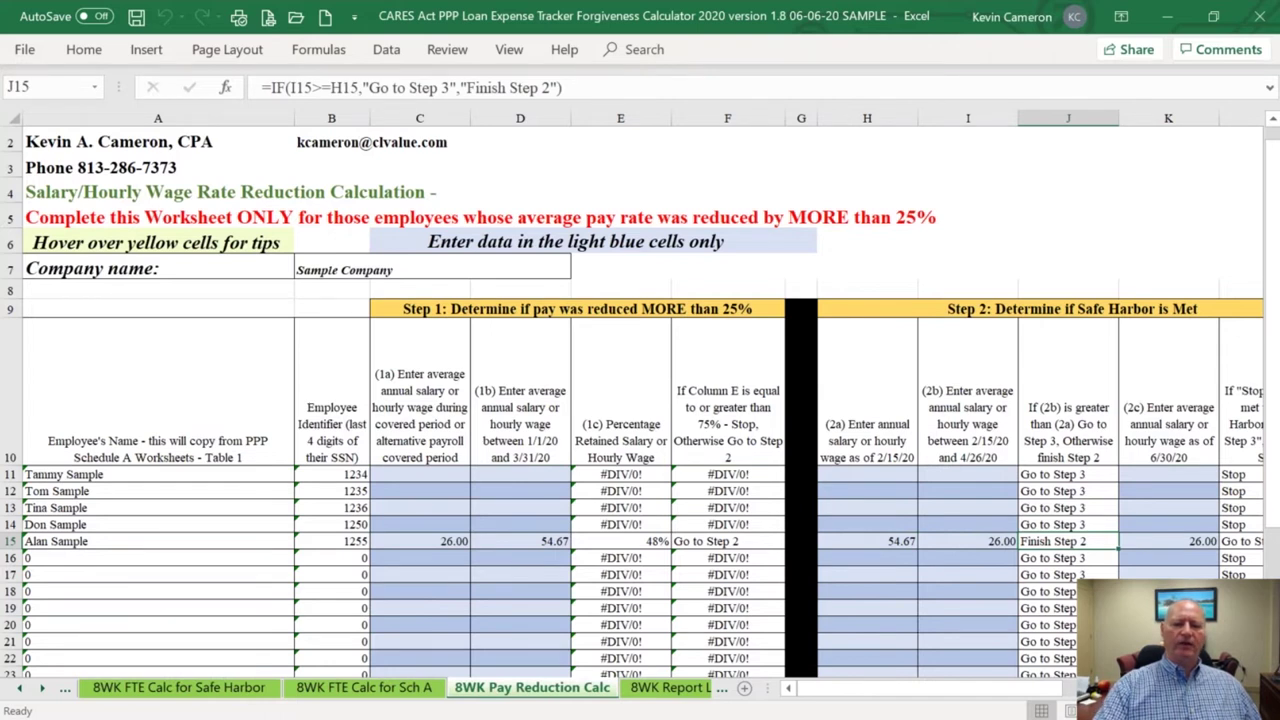
{"action": "scroll", "coordinate": [814, 580], "scroll_direction": "right", "scroll_amount": 3}
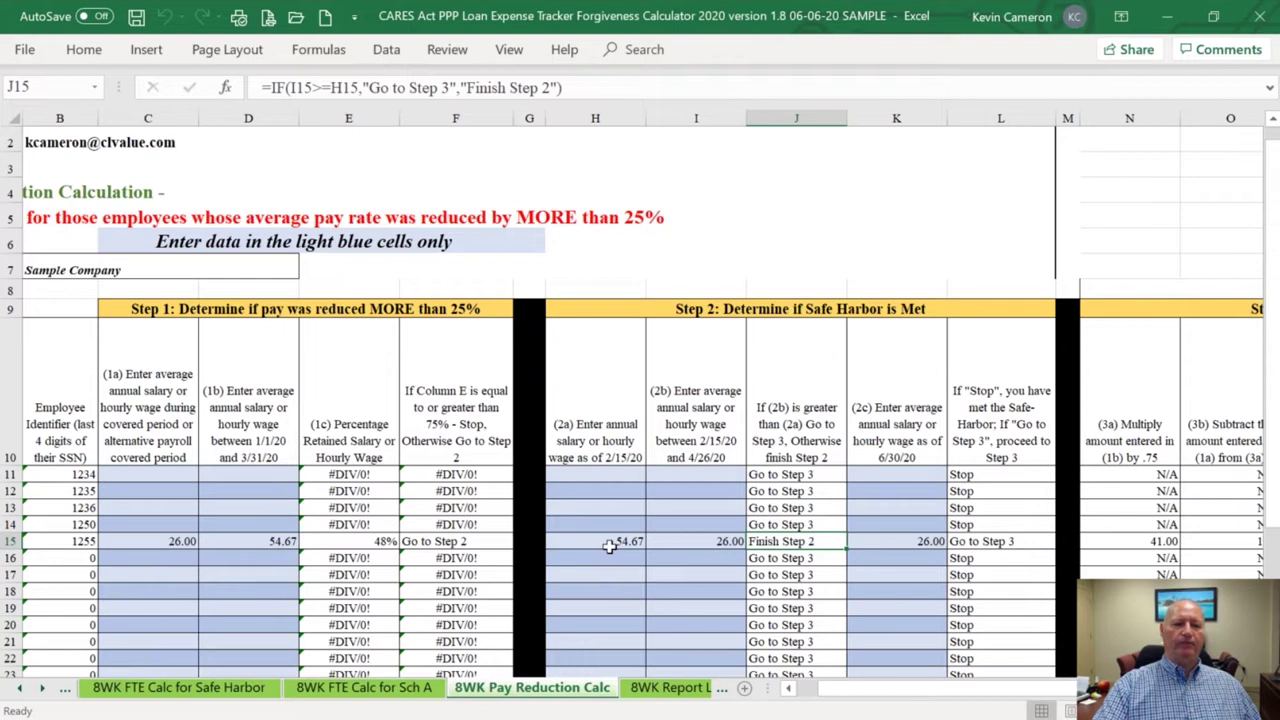
{"action": "left_click", "coordinate": [877, 541]}
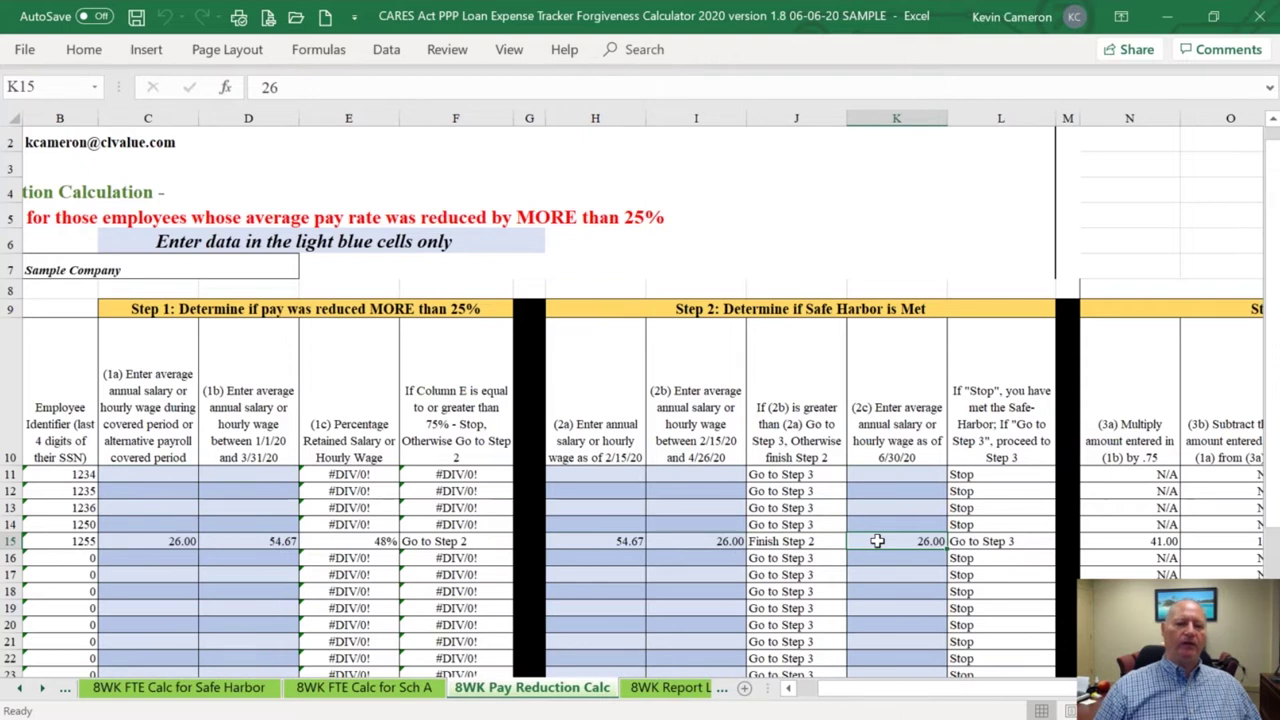
{"action": "key", "text": "Right"}
Trace the Step 3 wage reduction formulas across row 15, from N15 to the hourly pay rate reduction in S15
{"action": "key", "text": "Right"}
{"action": "key", "text": "Right"}
{"action": "key", "text": "Right"}
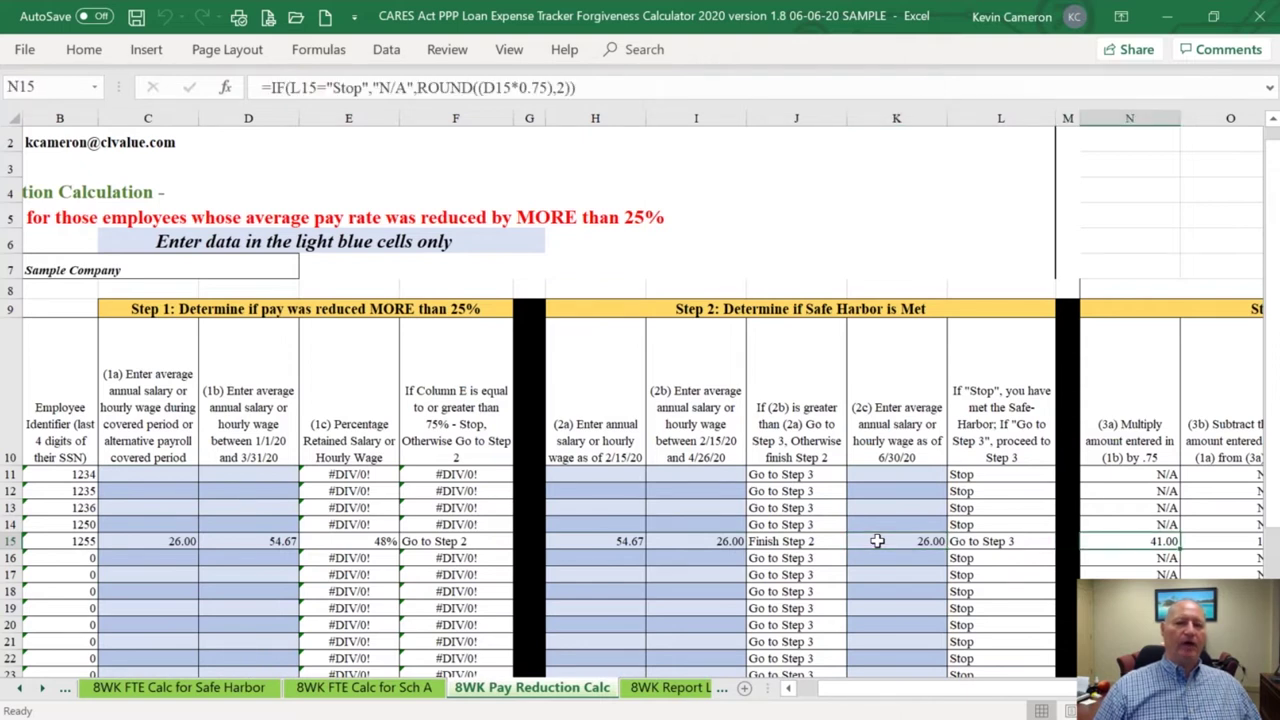
{"action": "key", "text": "Right"}
{"action": "key", "text": "Right"}
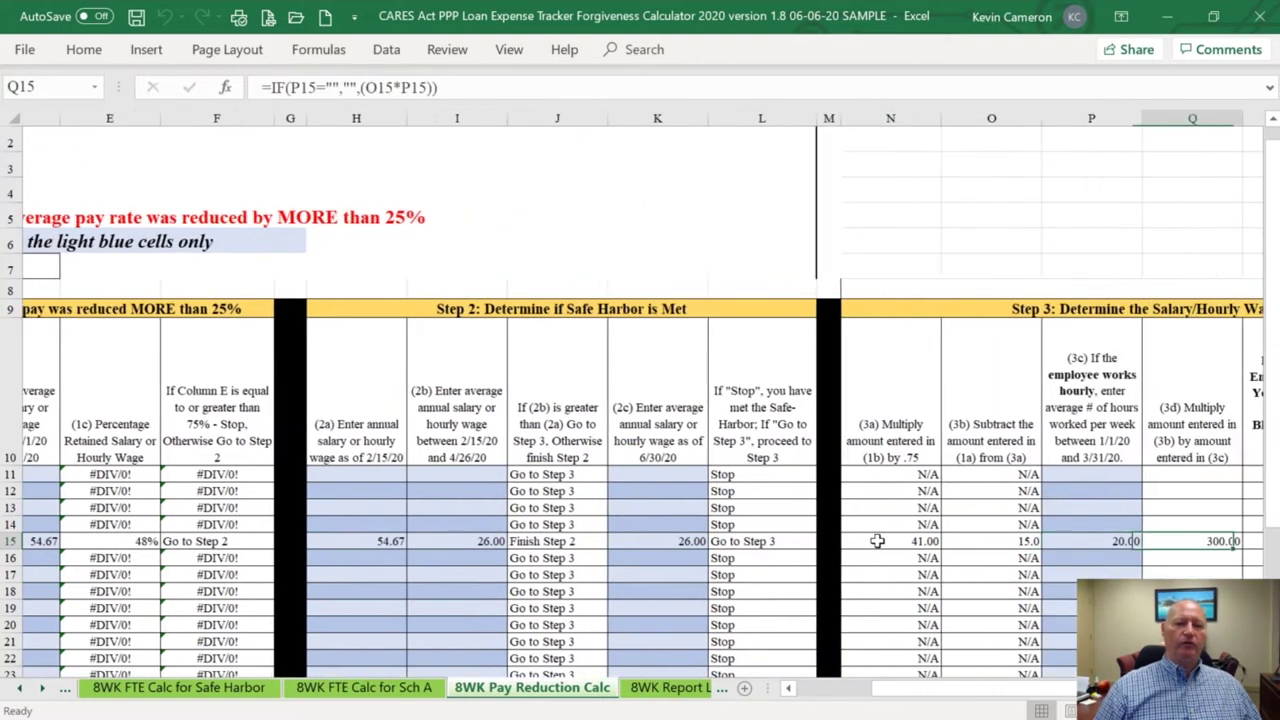
{"action": "key", "text": "Right"}
{"action": "key", "text": "Right"}
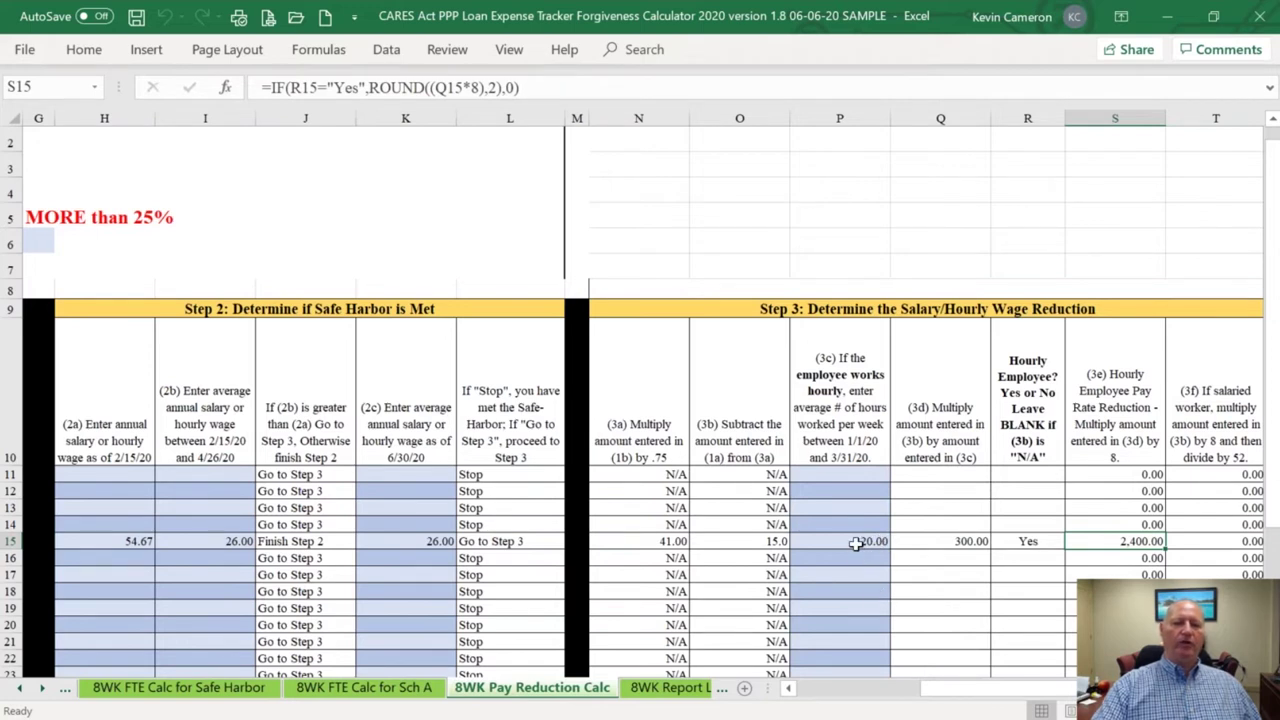
Check row 15's weekly hours in P15, the hourly employee answer in R15, and the reduction amounts in S15 and U15
{"action": "left_click", "coordinate": [855, 543]}
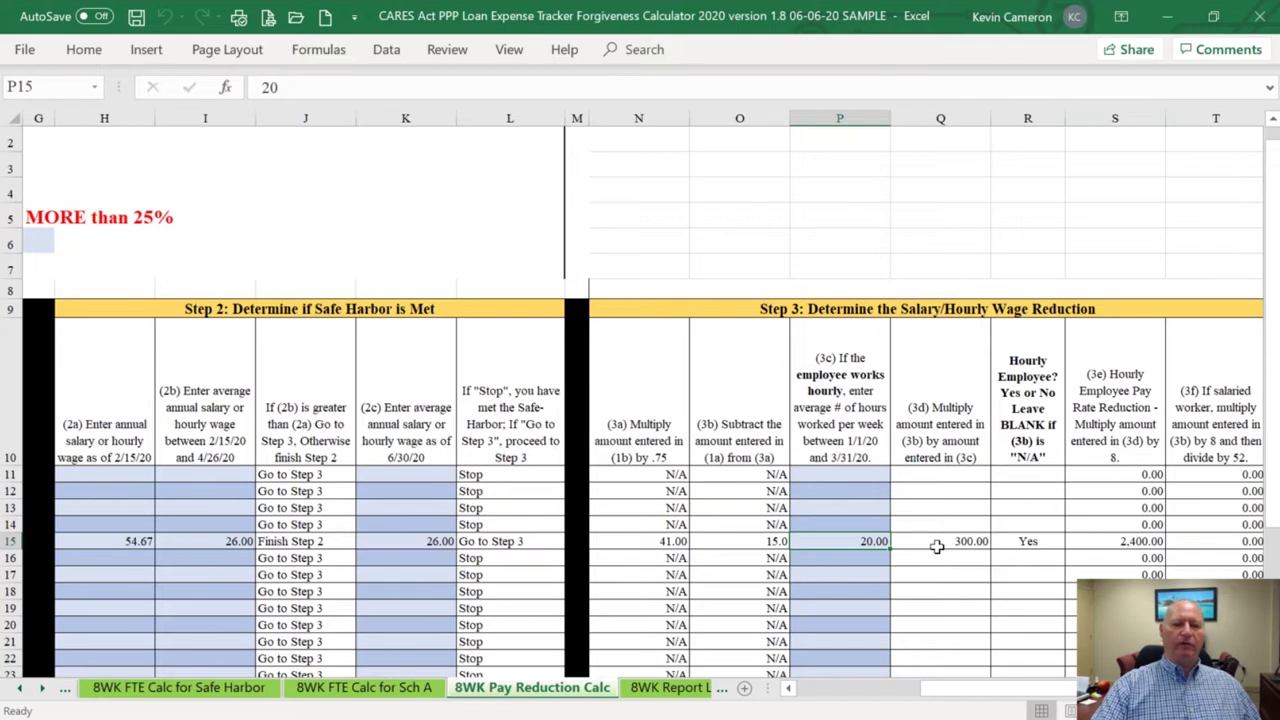
{"action": "left_click", "coordinate": [1035, 383]}
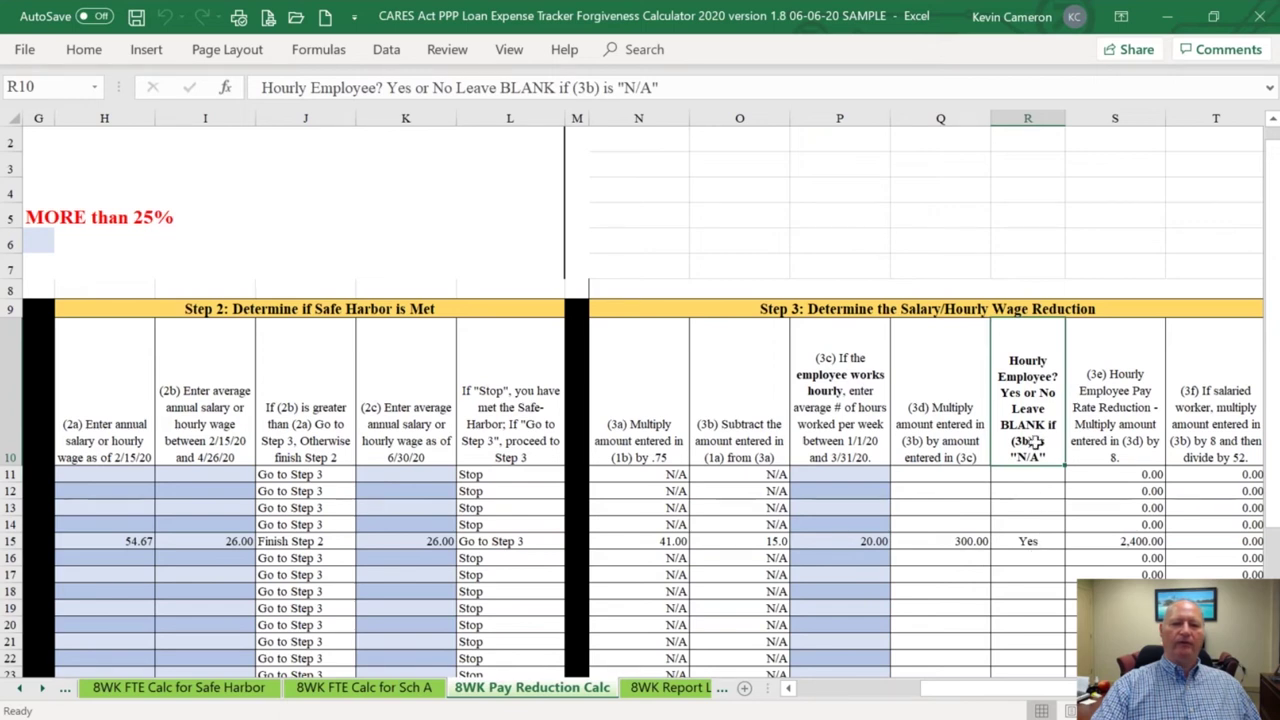
{"action": "left_click", "coordinate": [1028, 541]}
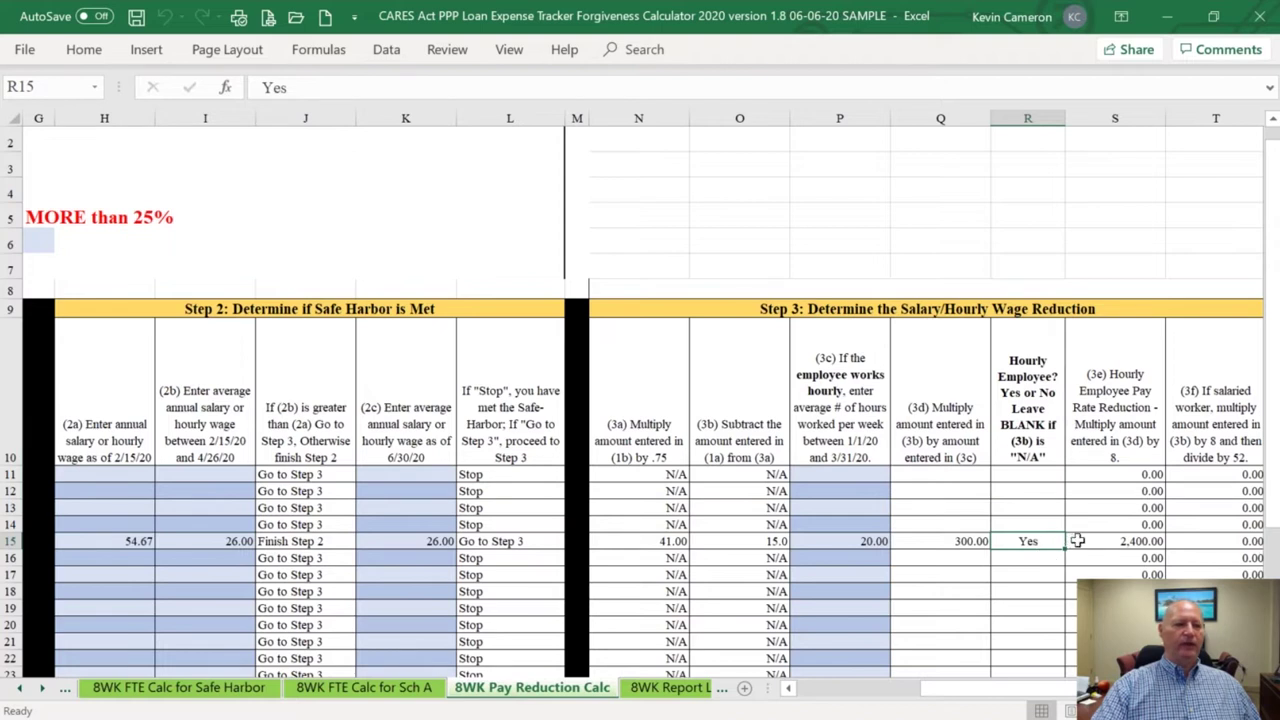
{"action": "left_click", "coordinate": [1101, 541]}
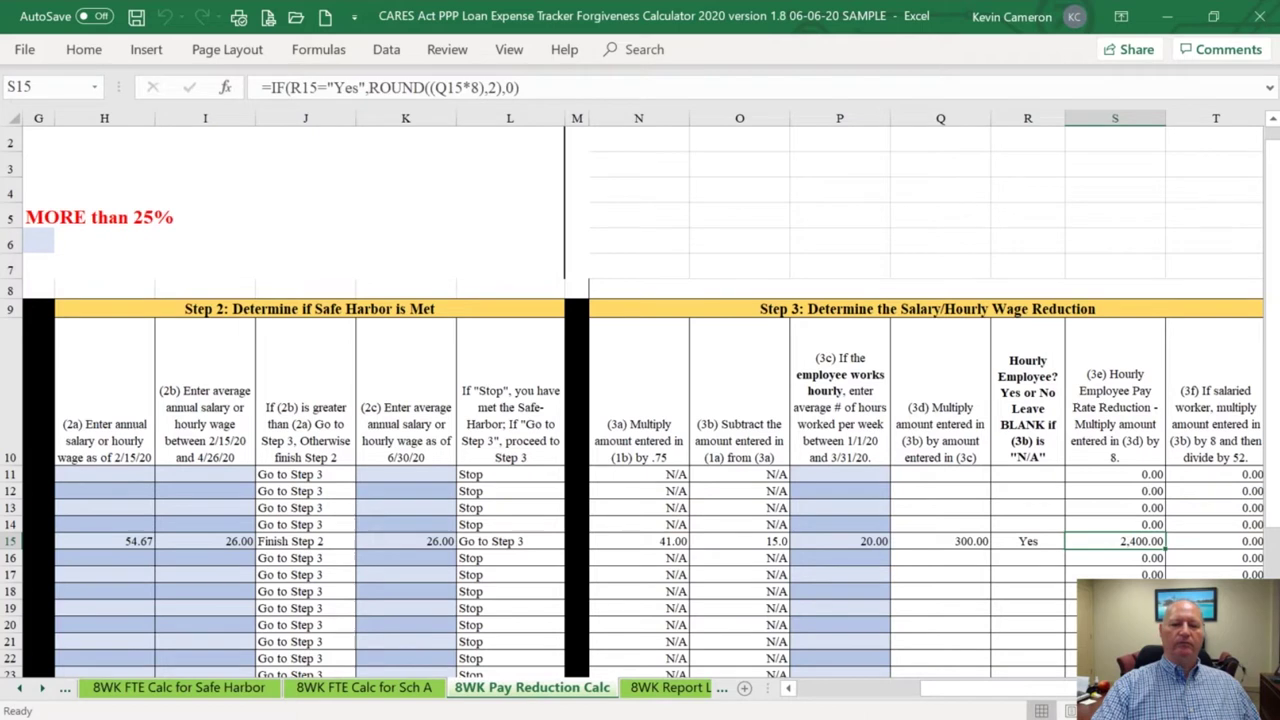
{"action": "scroll", "coordinate": [1095, 541], "scroll_direction": "right", "scroll_amount": 3}
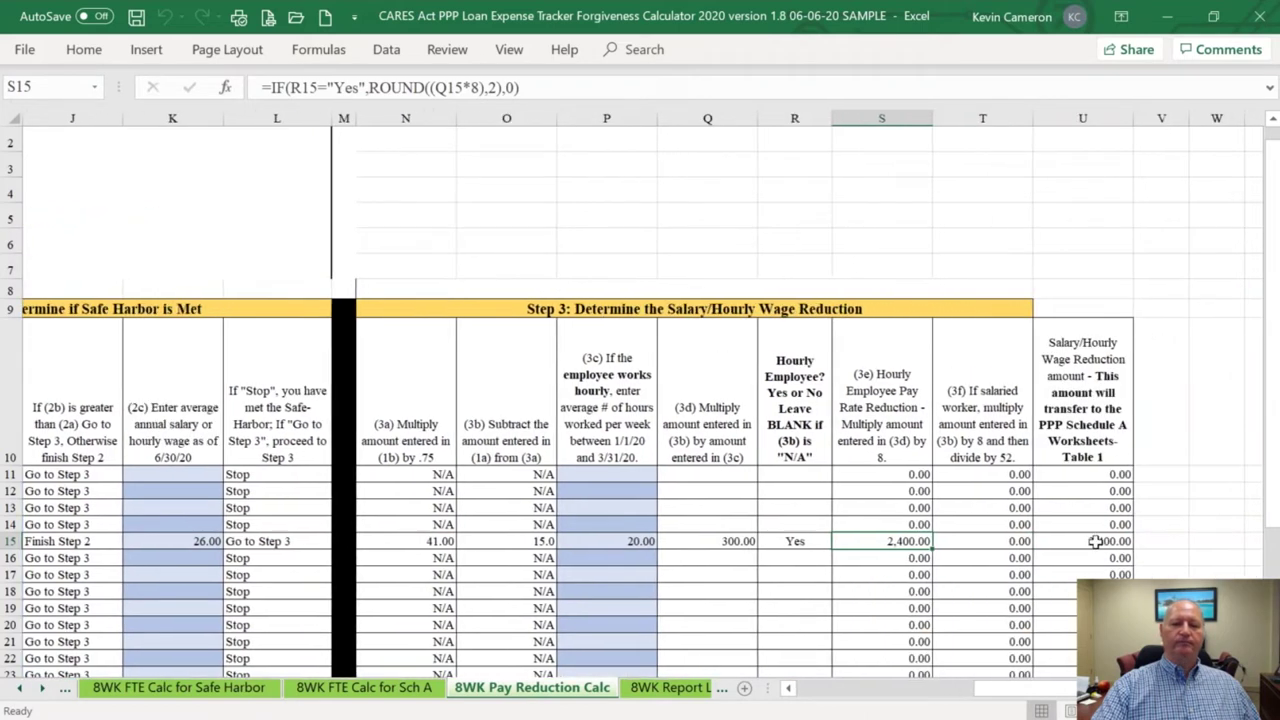
{"action": "left_click", "coordinate": [1095, 541]}
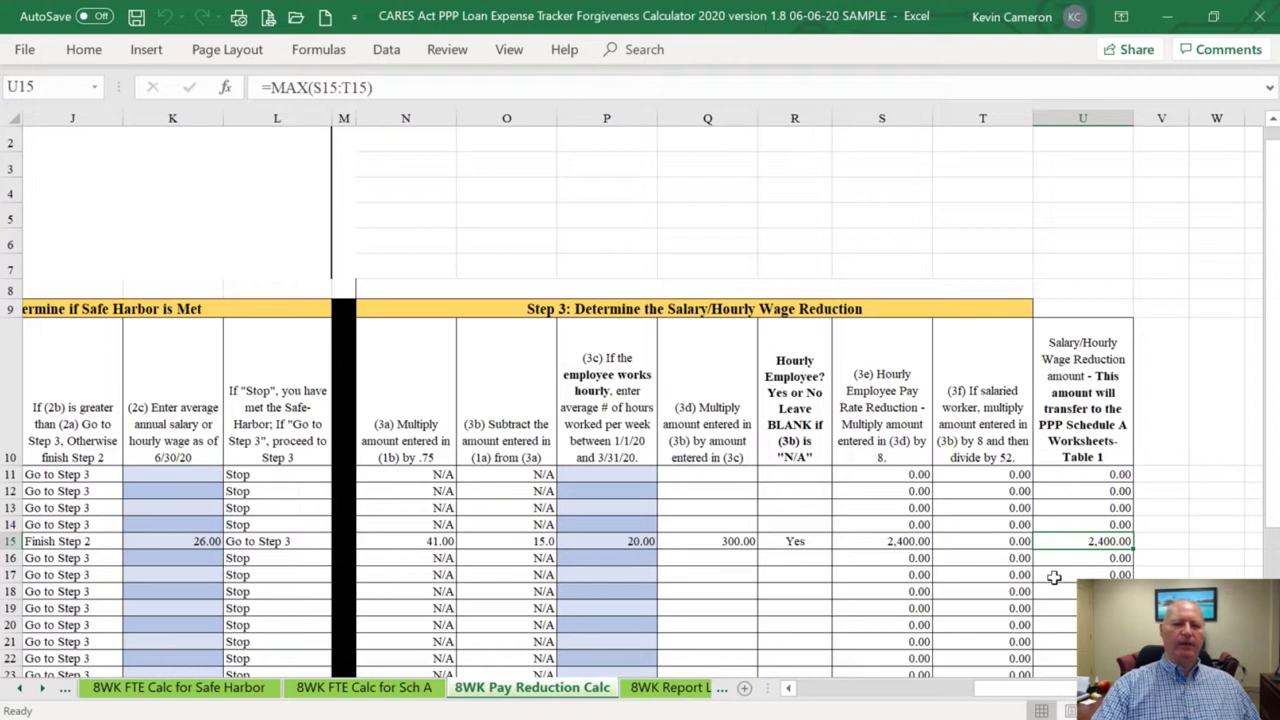
Return to the 8WK PPP Schedule A Worksheets sheet and check the transferred wage reduction amount in K15
{"action": "left_click", "coordinate": [21, 688]}
{"action": "left_click", "coordinate": [21, 688]}
{"action": "left_click", "coordinate": [21, 688]}
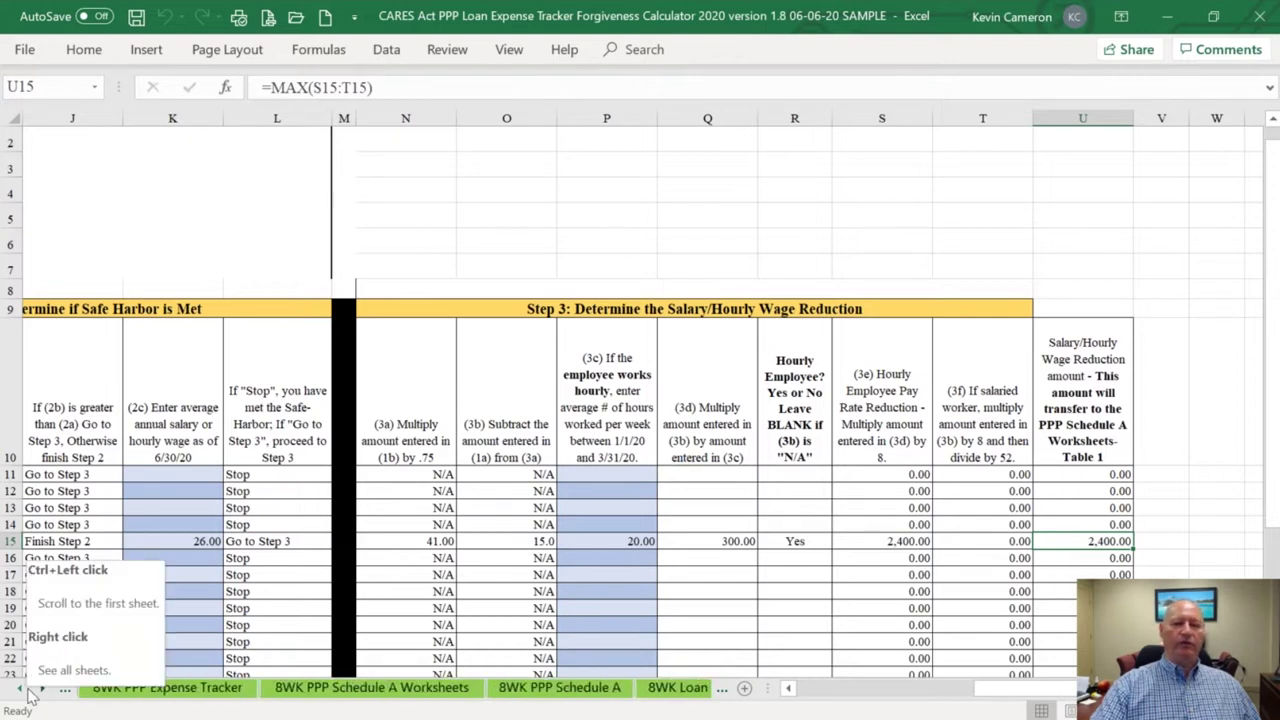
{"action": "left_click", "coordinate": [24, 690]}
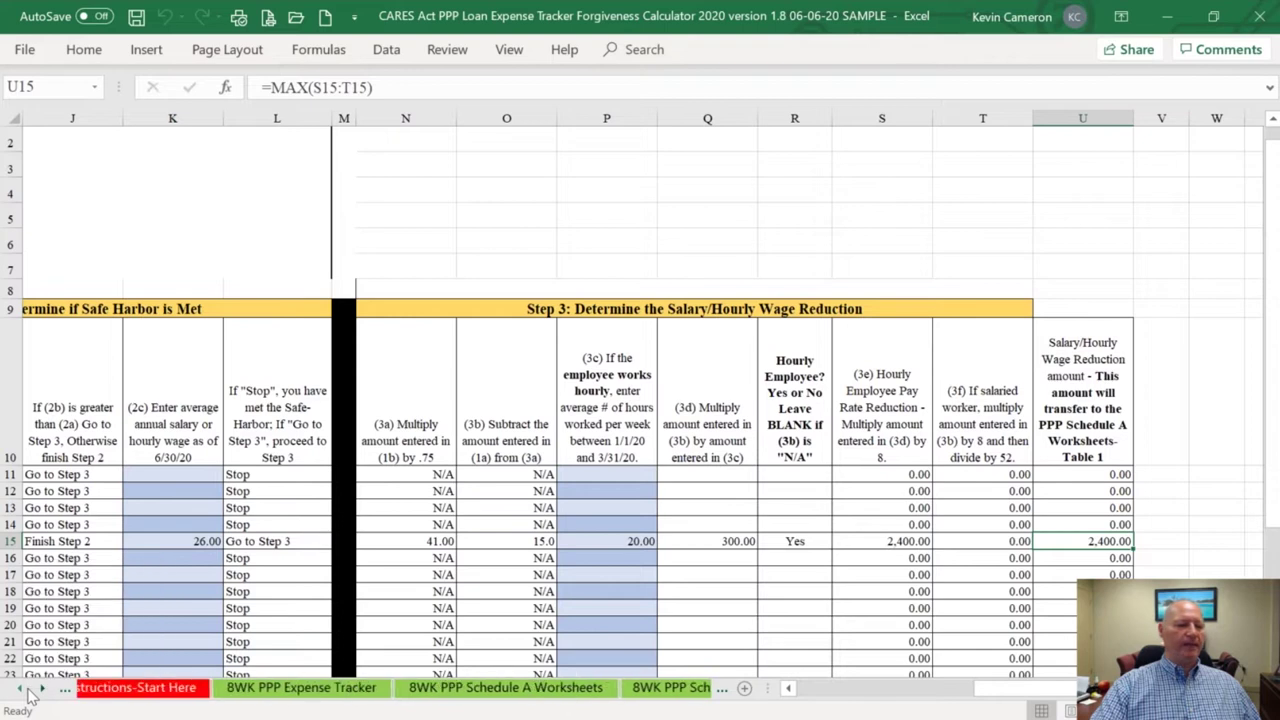
{"action": "left_click", "coordinate": [527, 690]}
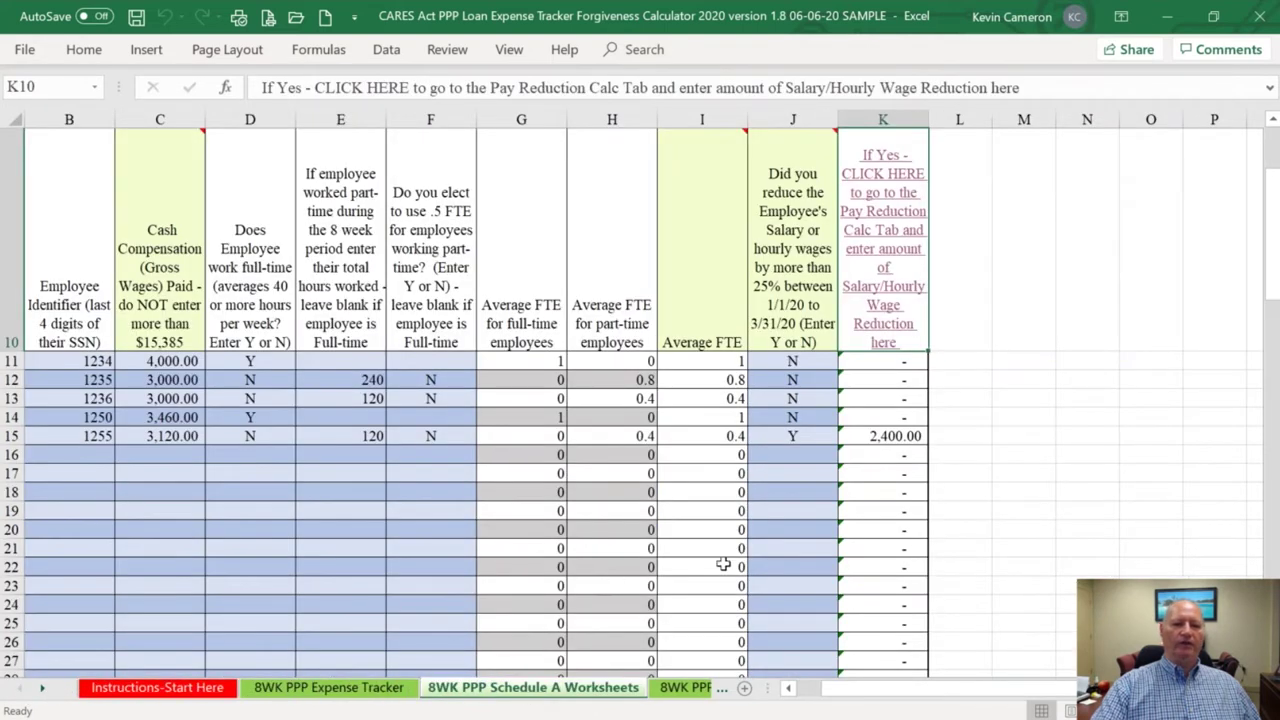
{"action": "left_click", "coordinate": [866, 438]}
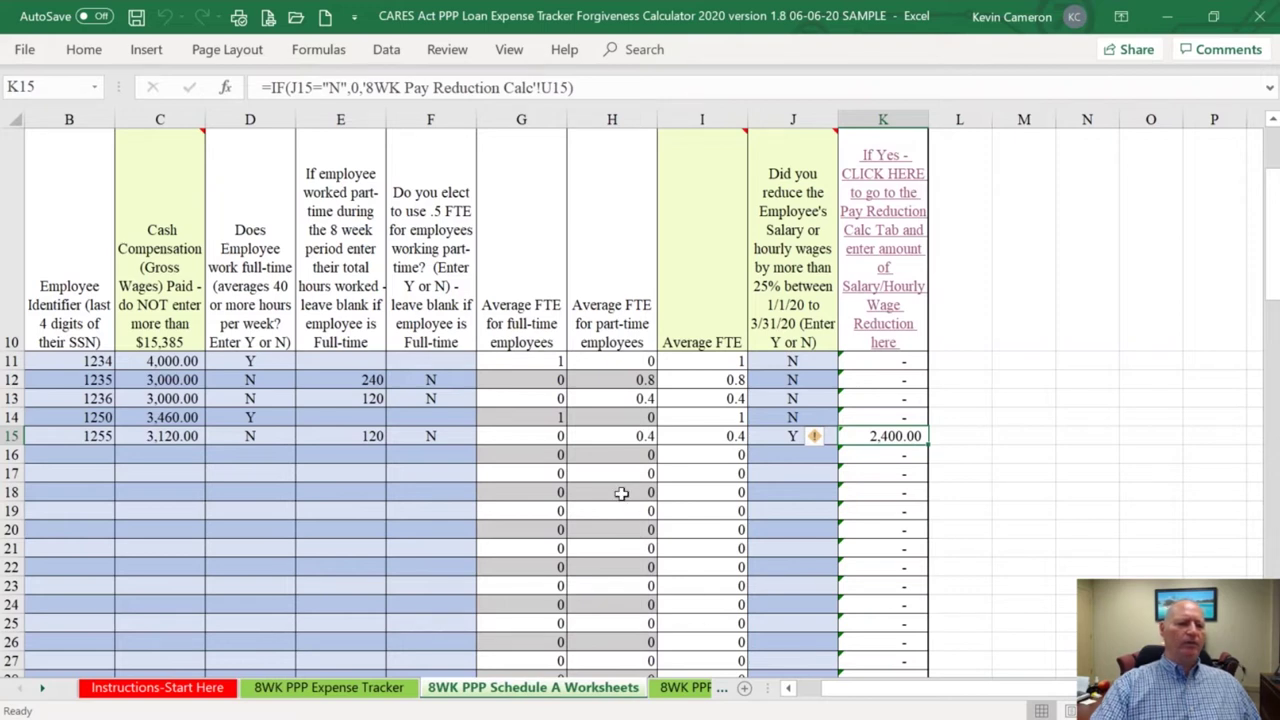
Go past the Table 1 totals to Table 2 and review its title in A46 and the cash compensation heading in C47
{"action": "scroll", "coordinate": [617, 491], "scroll_direction": "down", "scroll_amount": 6}
{"action": "scroll", "coordinate": [621, 493], "scroll_direction": "down", "scroll_amount": 1}
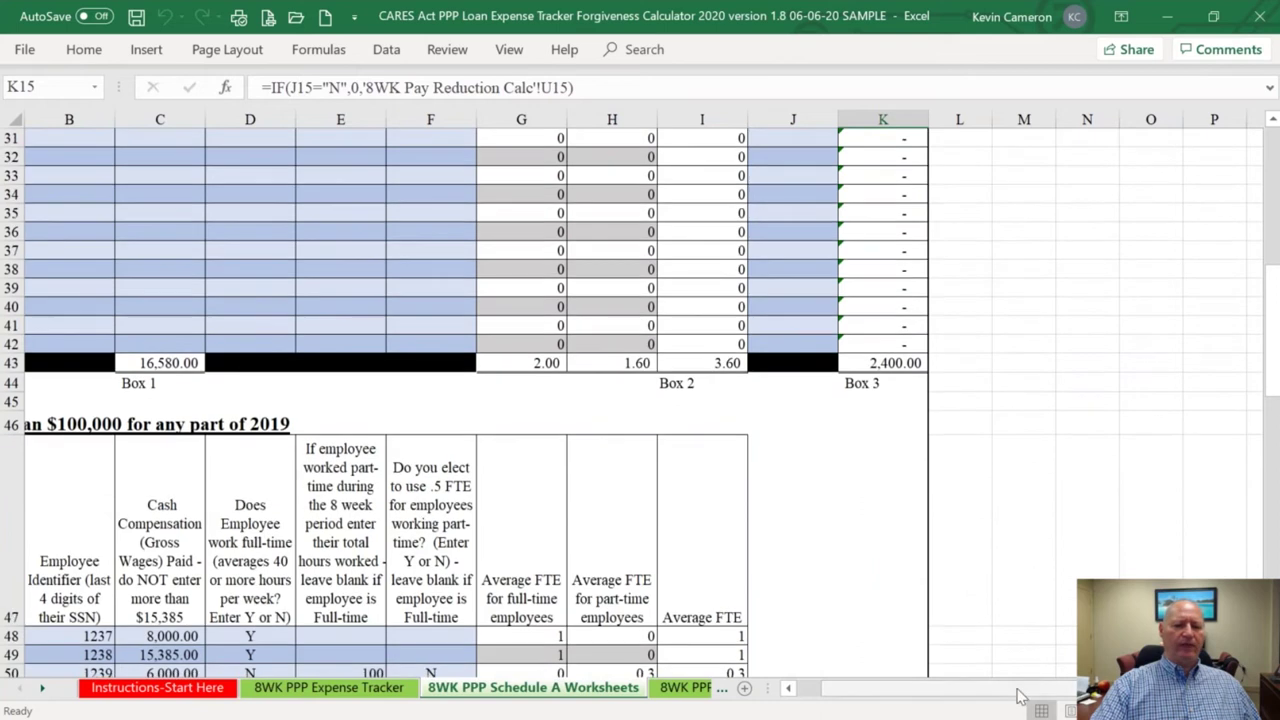
{"action": "scroll", "coordinate": [621, 601], "scroll_direction": "left", "scroll_amount": 2}
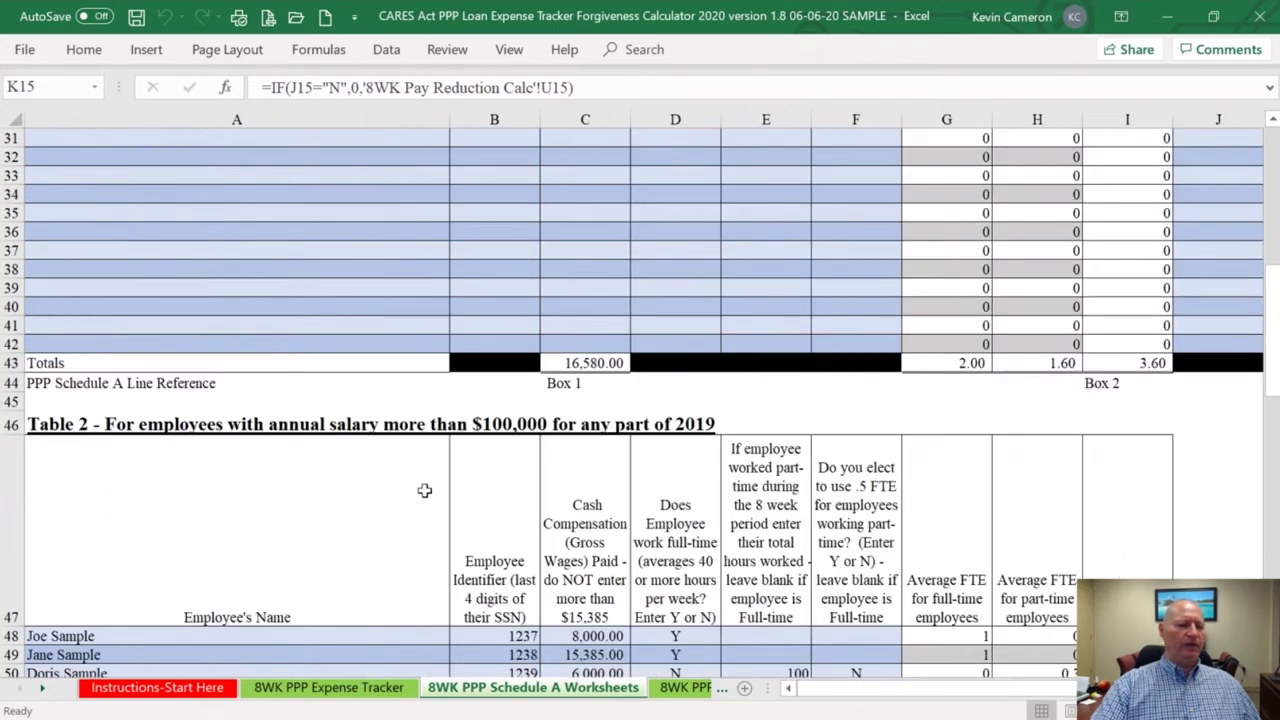
{"action": "scroll", "coordinate": [424, 490], "scroll_direction": "down", "scroll_amount": 4}
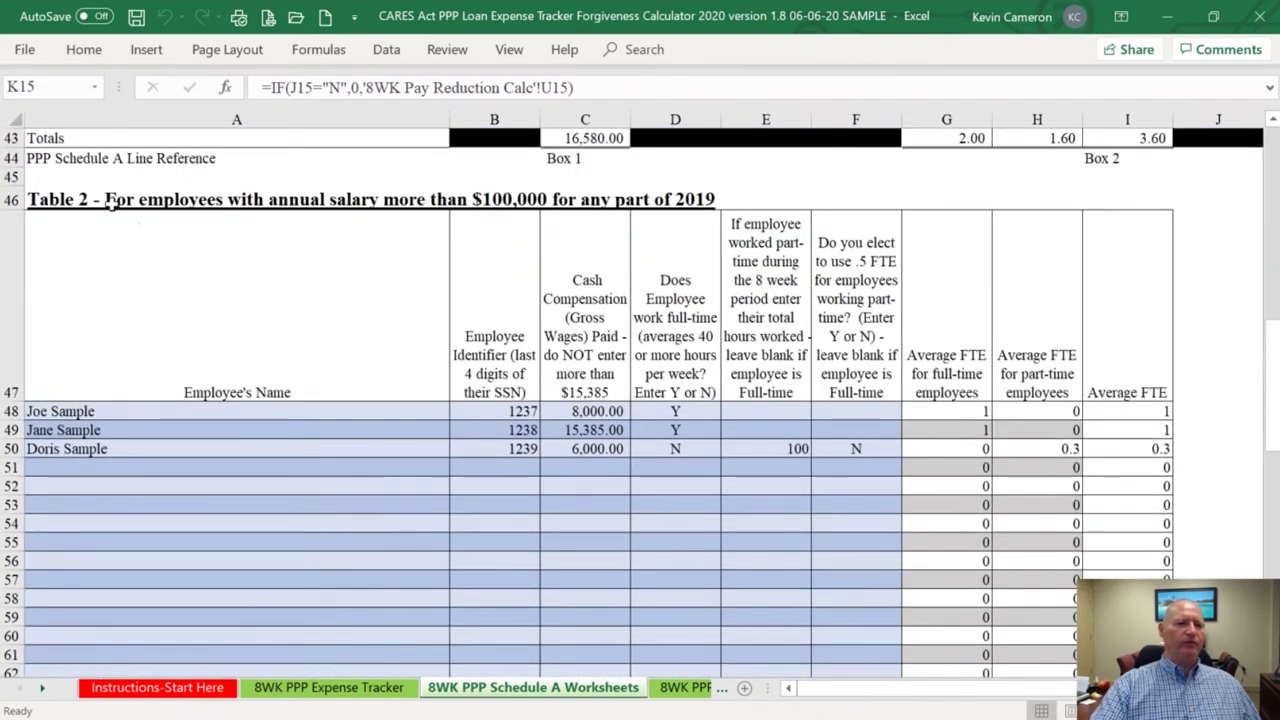
{"action": "left_click", "coordinate": [110, 200]}
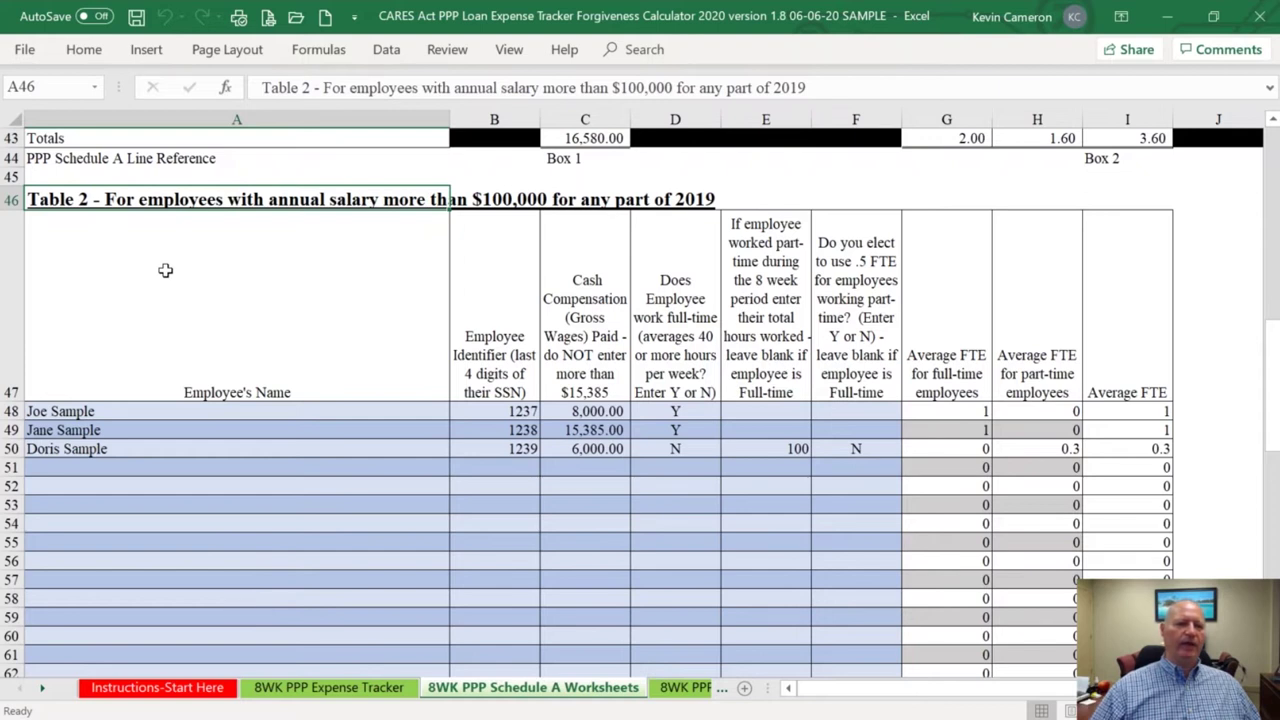
{"action": "left_click", "coordinate": [597, 345]}
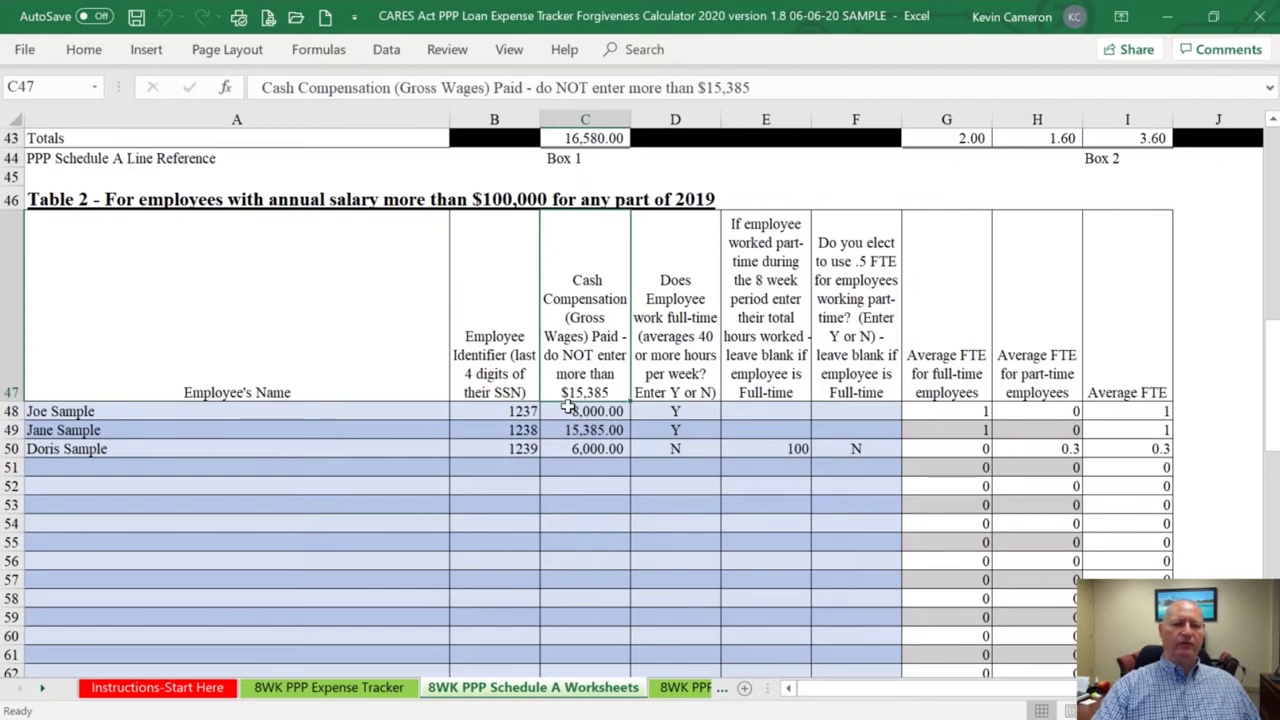
Examine the part-time employee in Table 2's row 50, checking hours in E50, the .5 FTE election in F50 and Average FTE in I50
{"action": "left_click", "coordinate": [767, 452]}
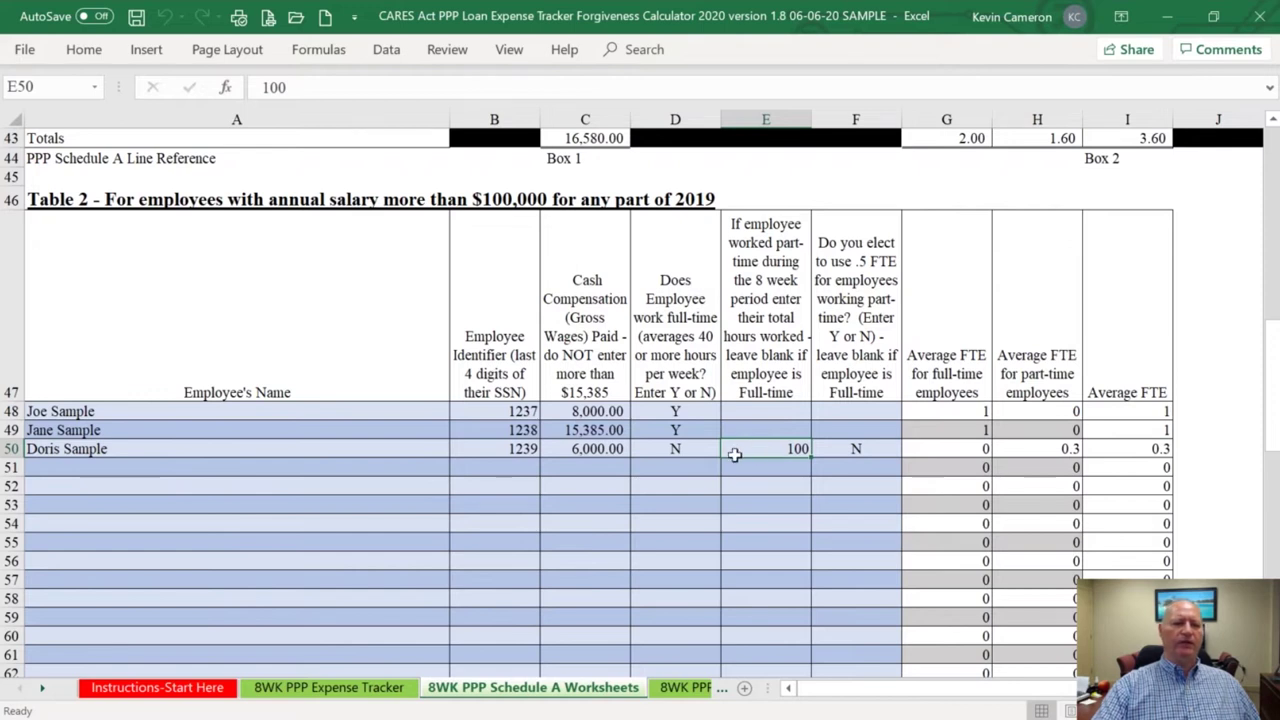
{"action": "left_click", "coordinate": [232, 453]}
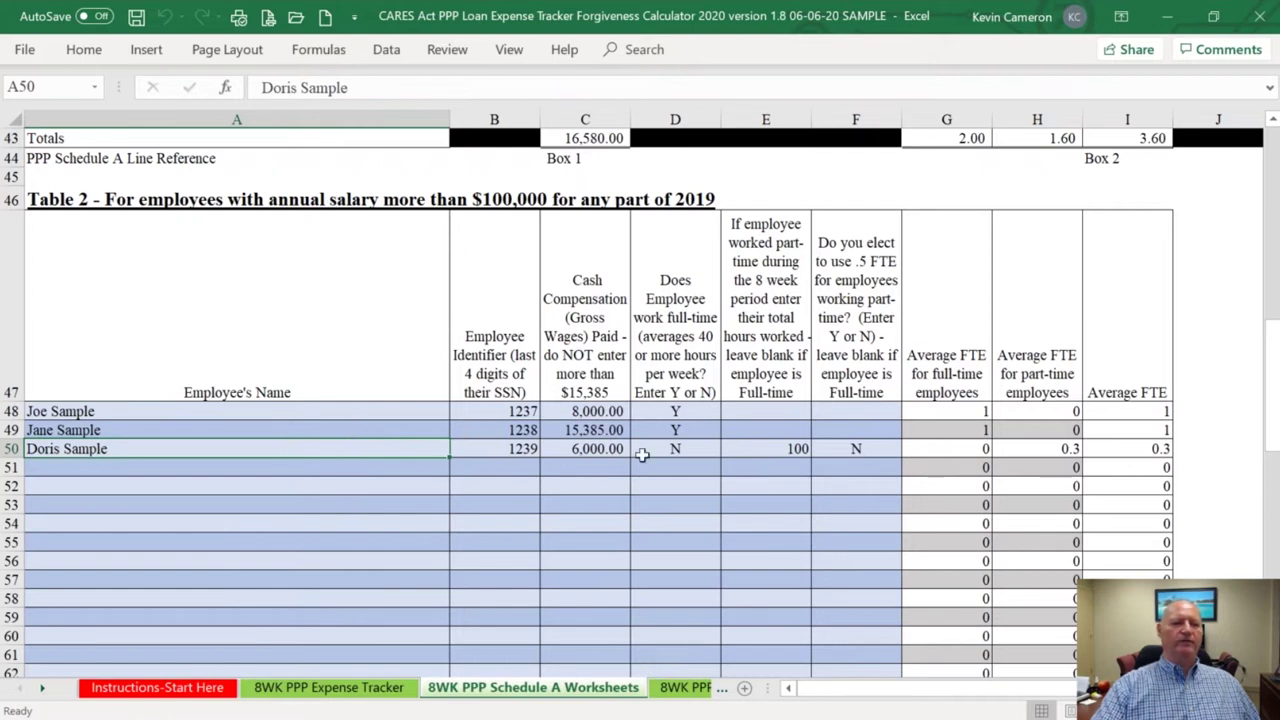
{"action": "left_click", "coordinate": [745, 452]}
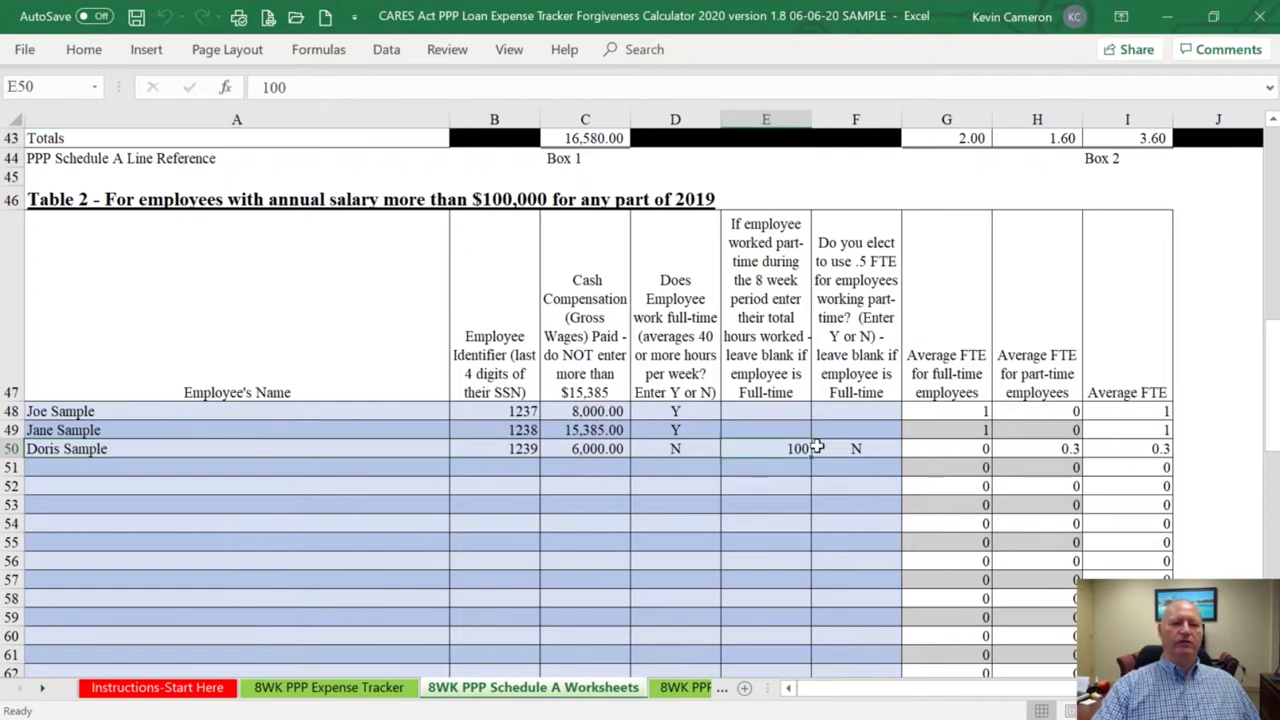
{"action": "left_click", "coordinate": [662, 452]}
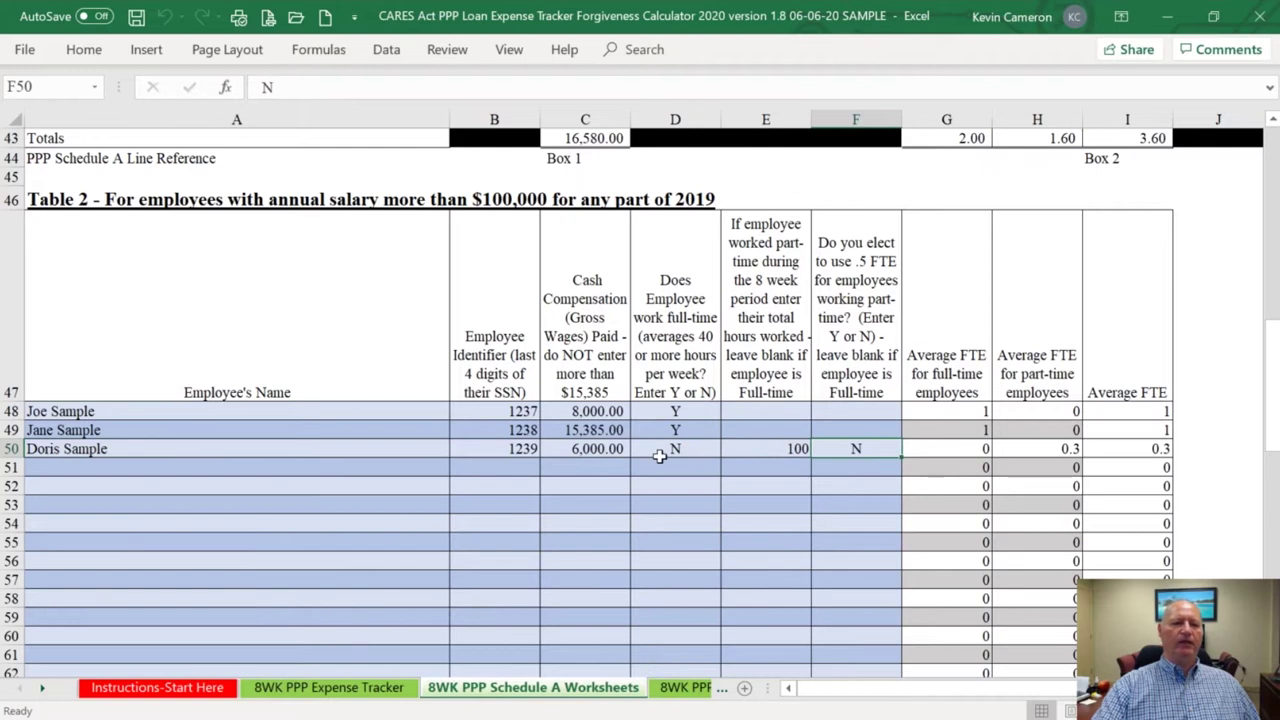
{"action": "left_click", "coordinate": [823, 452]}
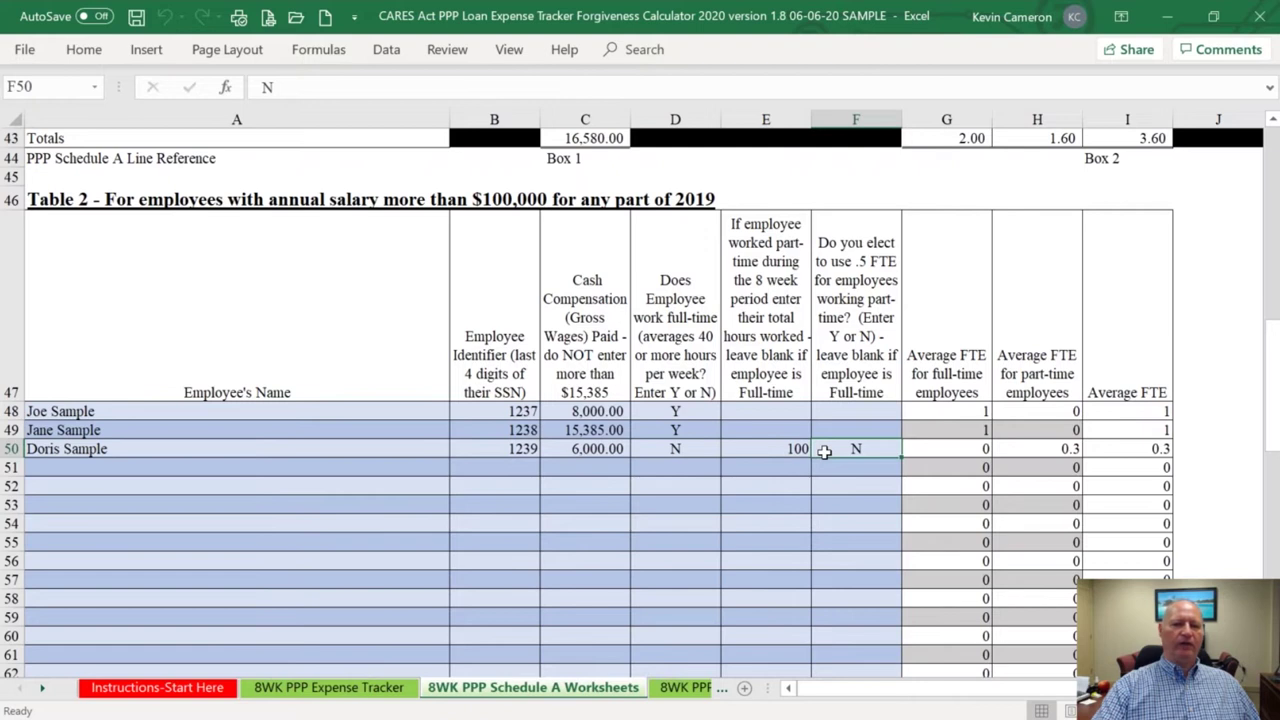
{"action": "left_click", "coordinate": [1127, 450]}
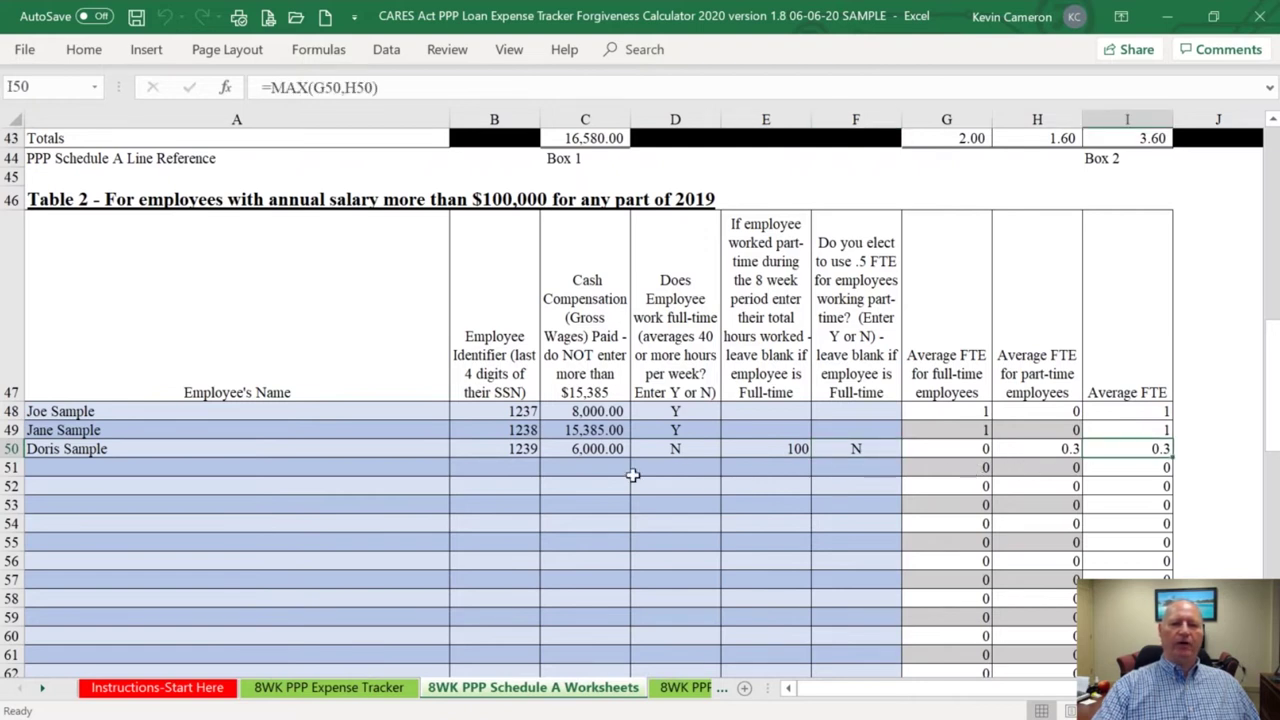
Review the Owners Compensation table below the Table 2 totals, checking the owners in A85 and A86 and the cash compensation in C85
{"action": "scroll", "coordinate": [416, 492], "scroll_direction": "down", "scroll_amount": 7}
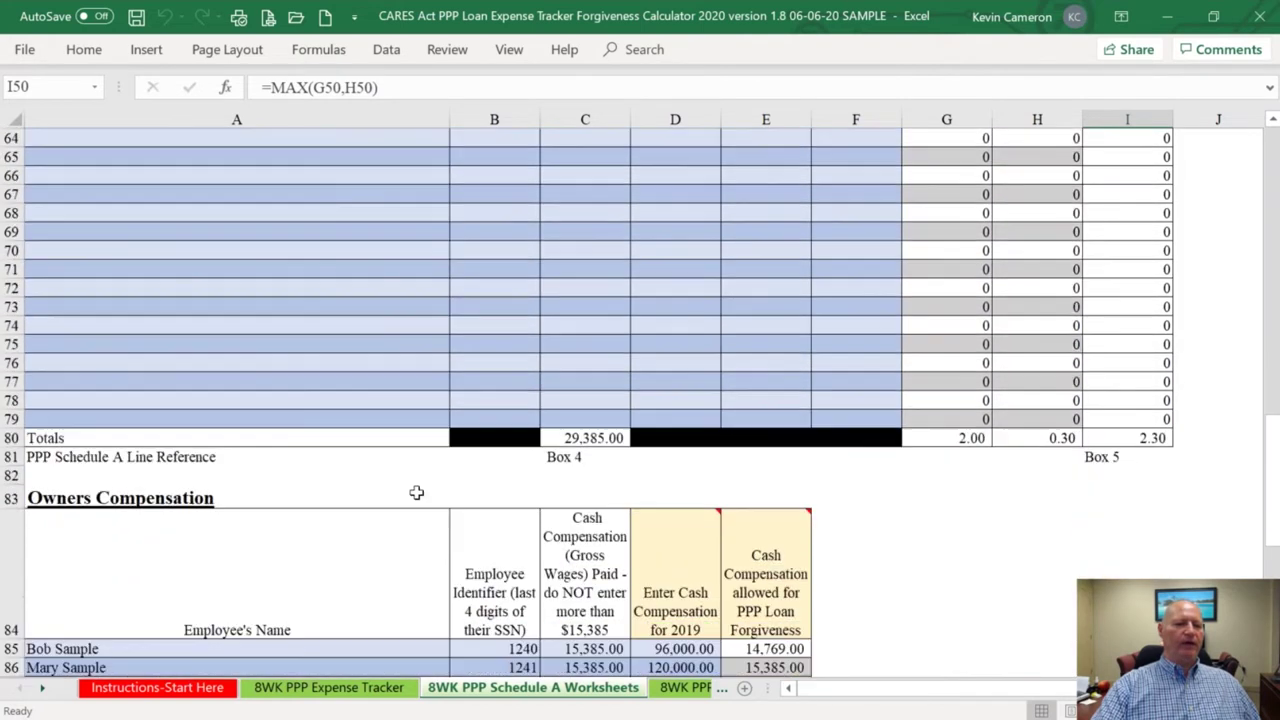
{"action": "scroll", "coordinate": [416, 492], "scroll_direction": "down", "scroll_amount": 2}
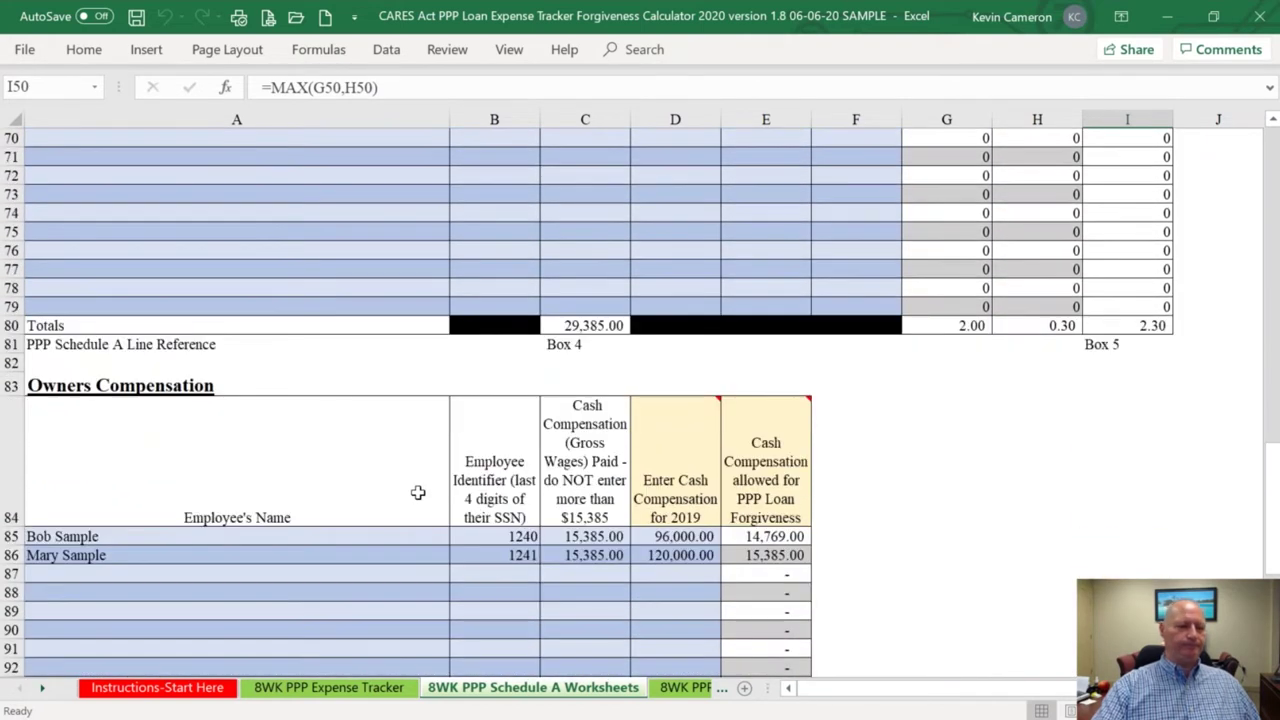
{"action": "scroll", "coordinate": [418, 492], "scroll_direction": "down", "scroll_amount": 1}
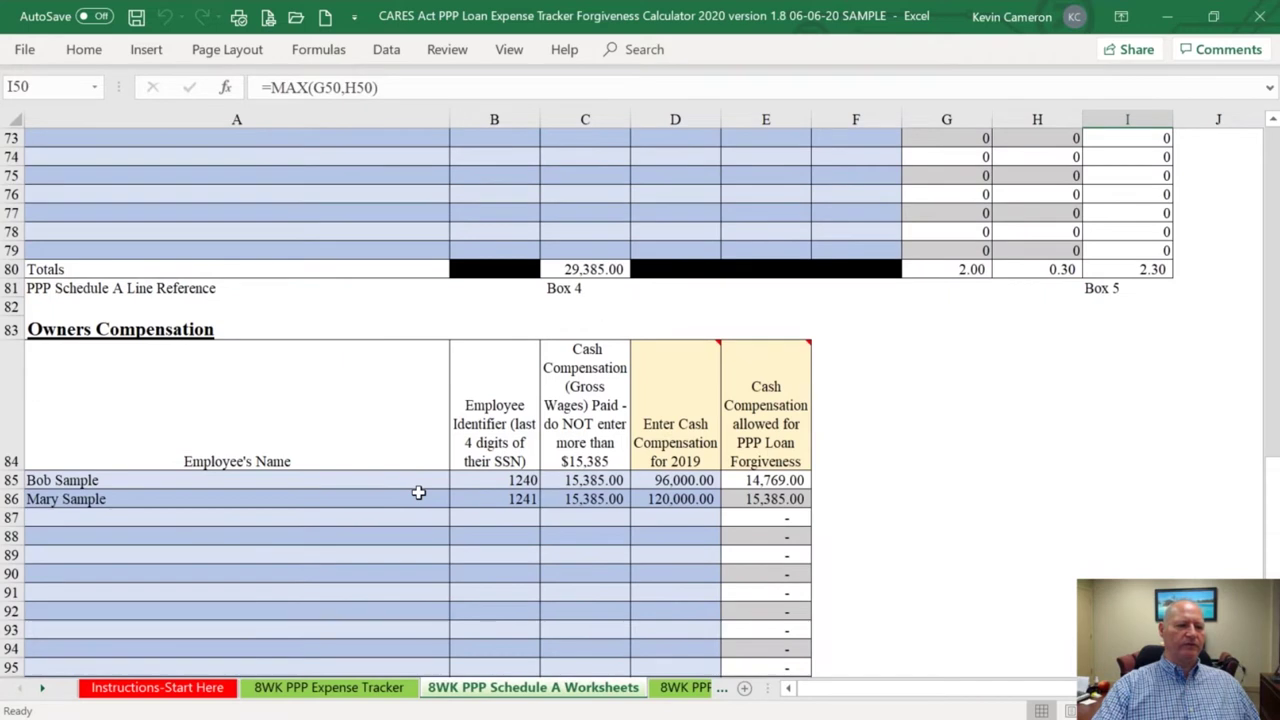
{"action": "scroll", "coordinate": [418, 492], "scroll_direction": "down", "scroll_amount": 1}
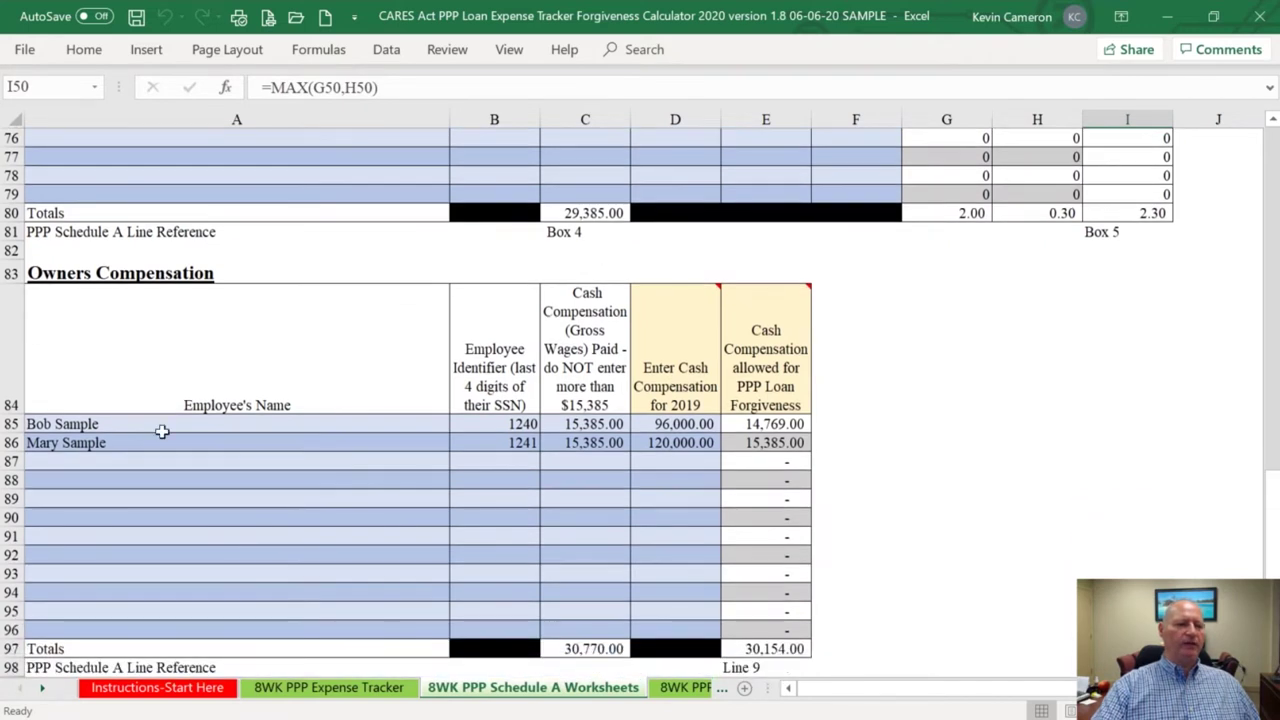
{"action": "left_click", "coordinate": [127, 426]}
{"action": "left_click", "coordinate": [124, 442]}
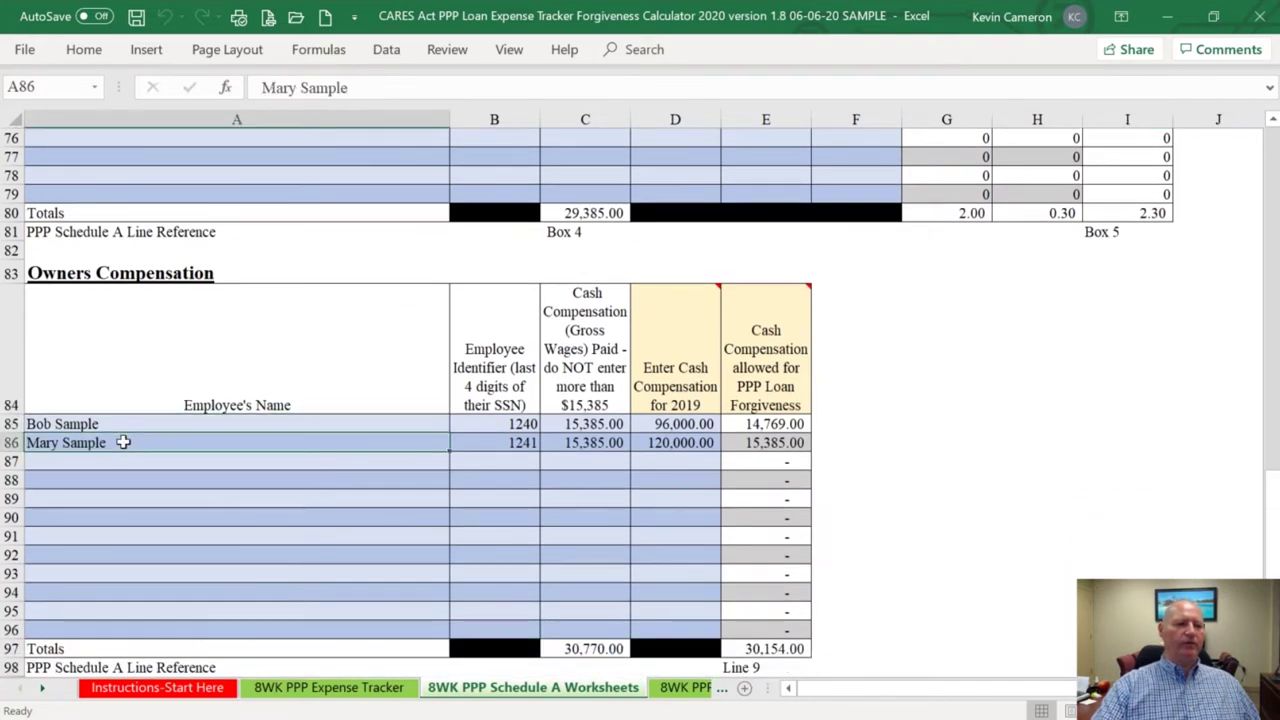
{"action": "left_click", "coordinate": [140, 426]}
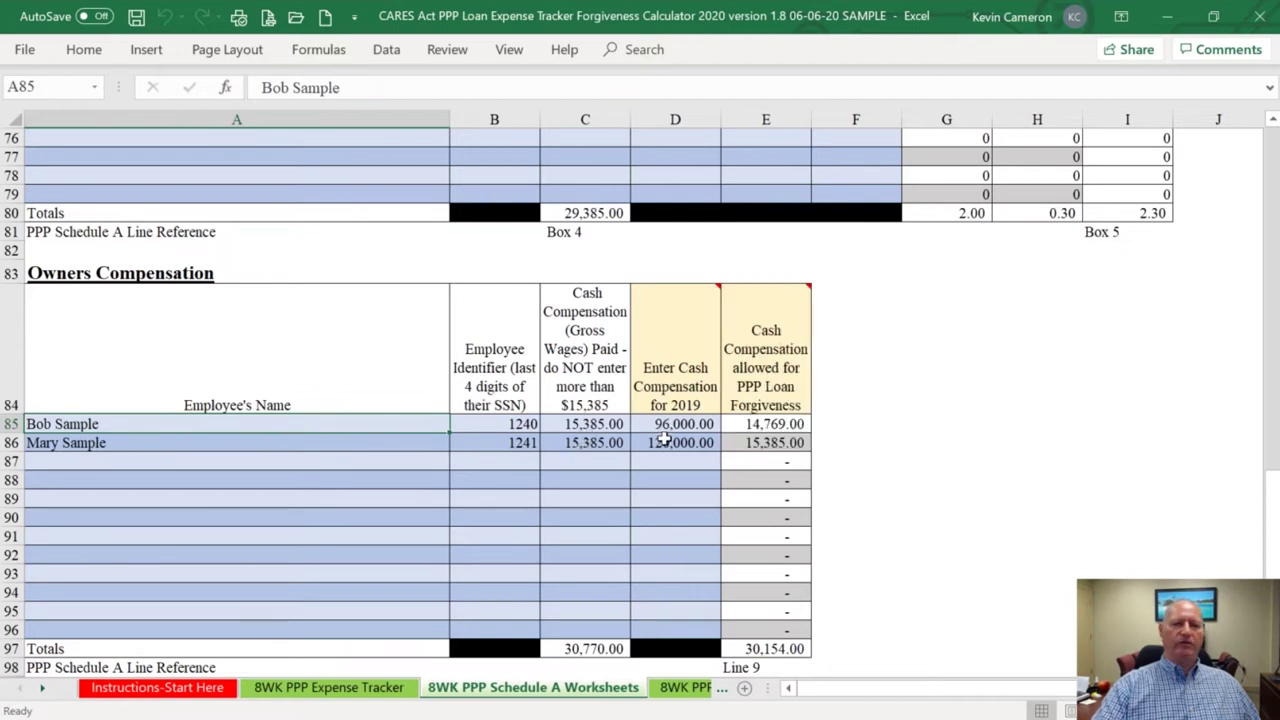
{"action": "left_click", "coordinate": [577, 422]}
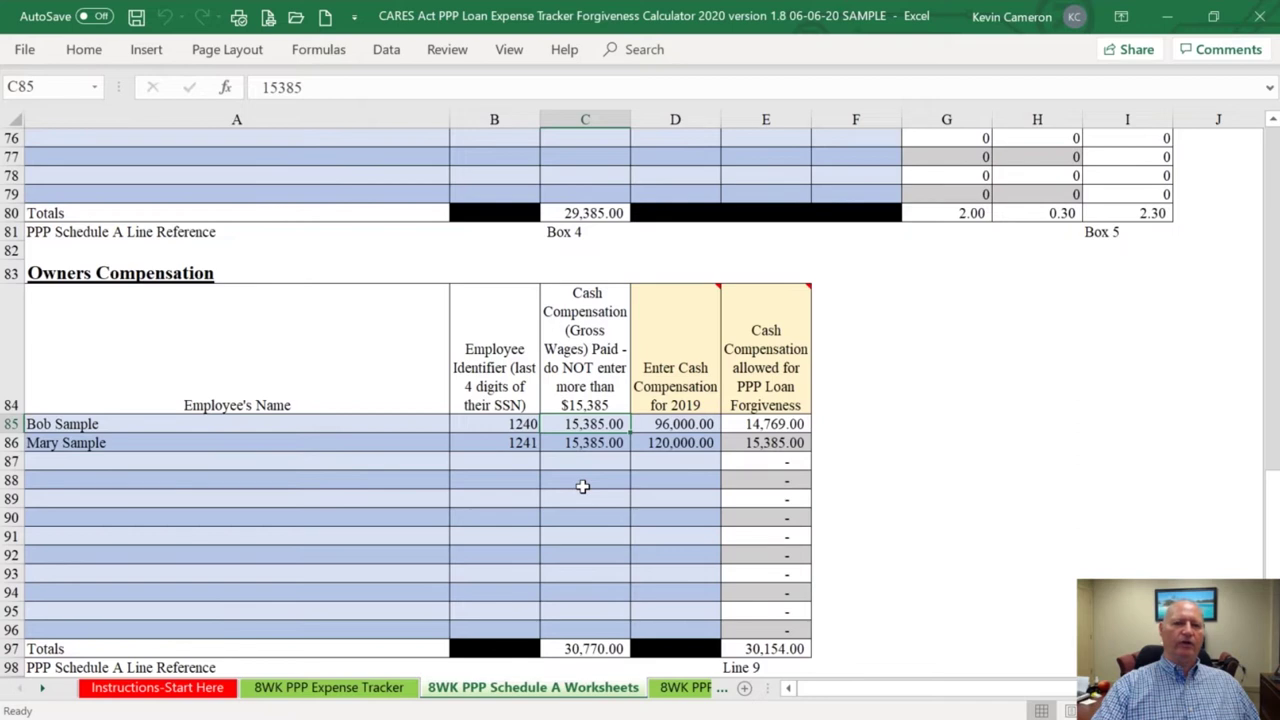
Check the allowed owner compensation formulas in E85 and E86, along with the second owner's 2019 cash compensation in D86
{"action": "left_click", "coordinate": [743, 424]}
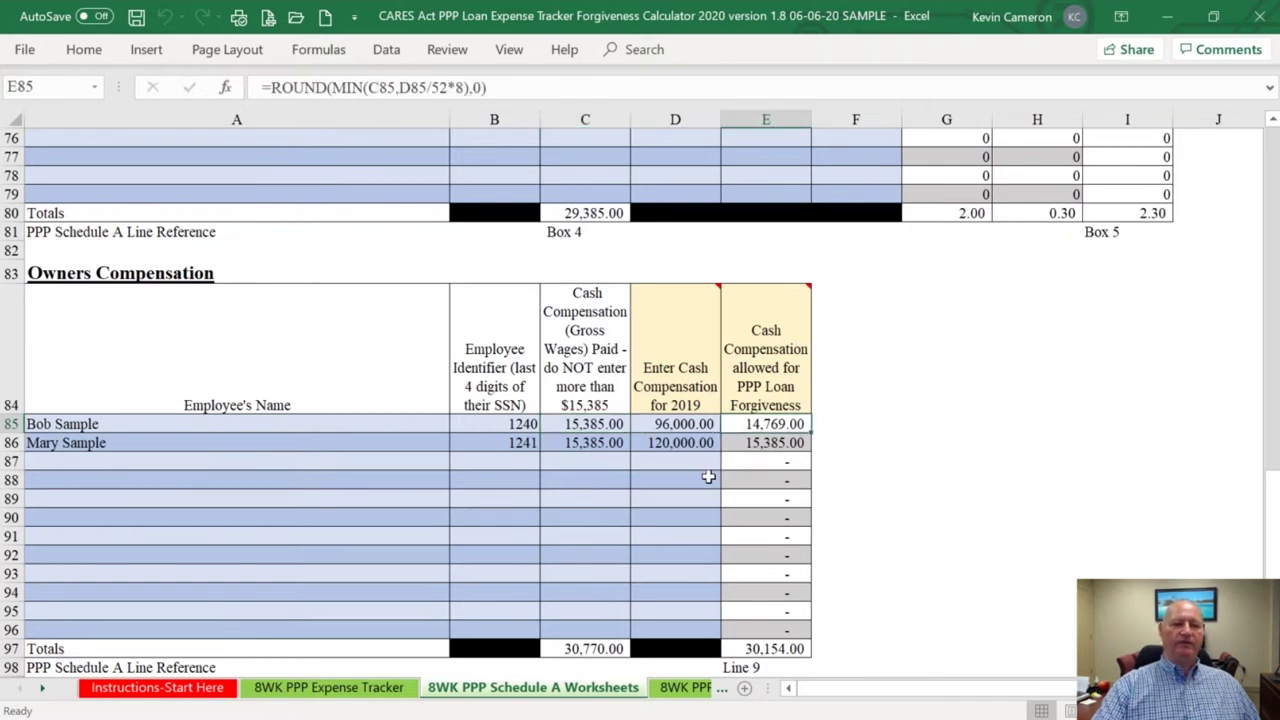
{"action": "left_click", "coordinate": [156, 437]}
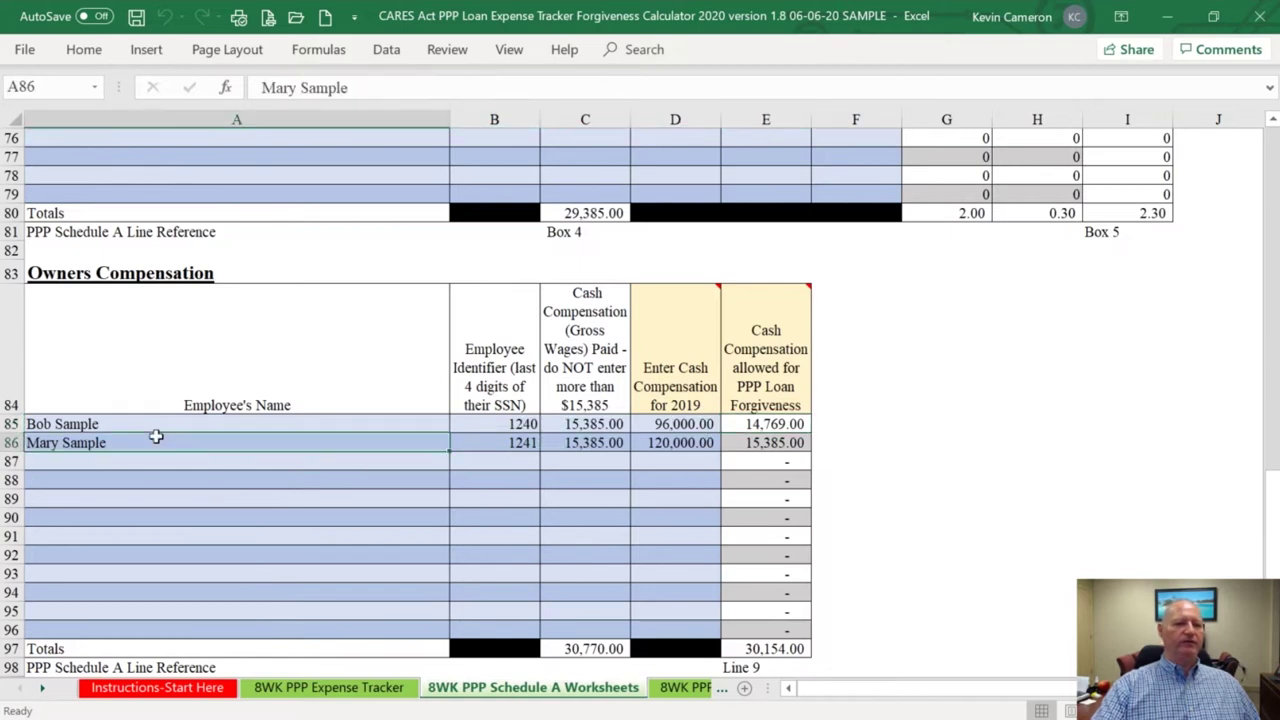
{"action": "left_click", "coordinate": [639, 447]}
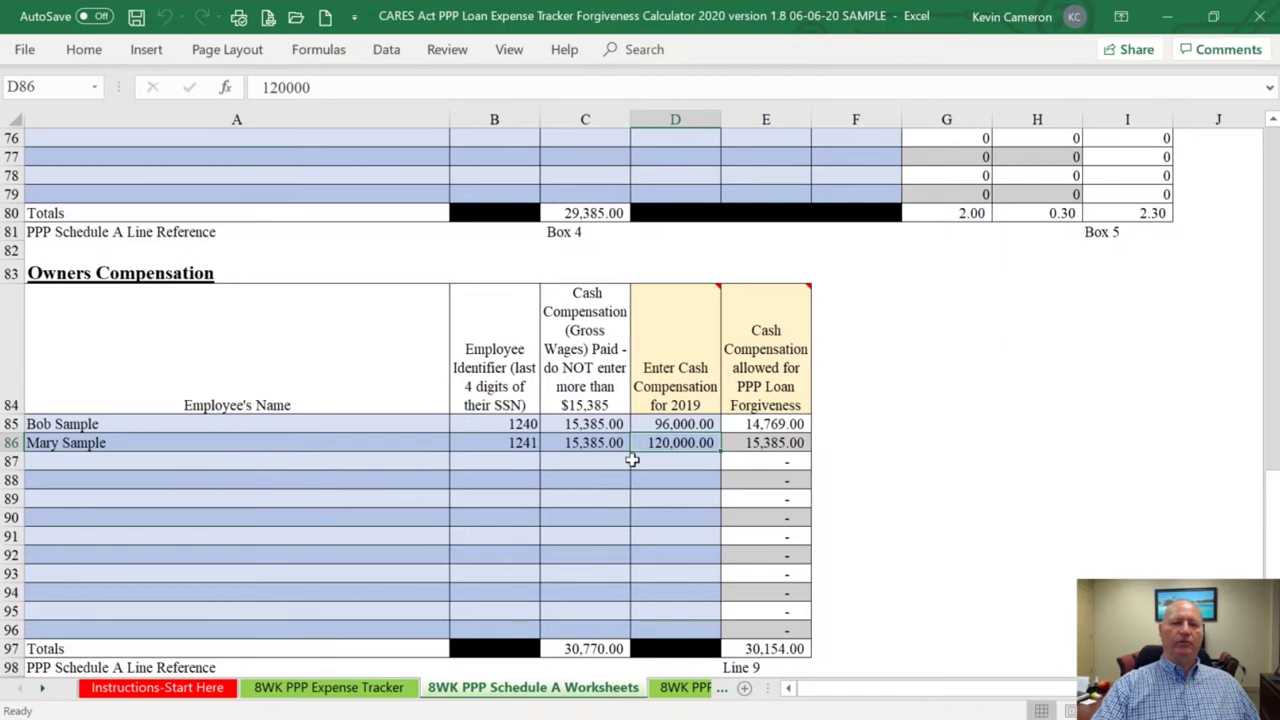
{"action": "left_click", "coordinate": [733, 443]}
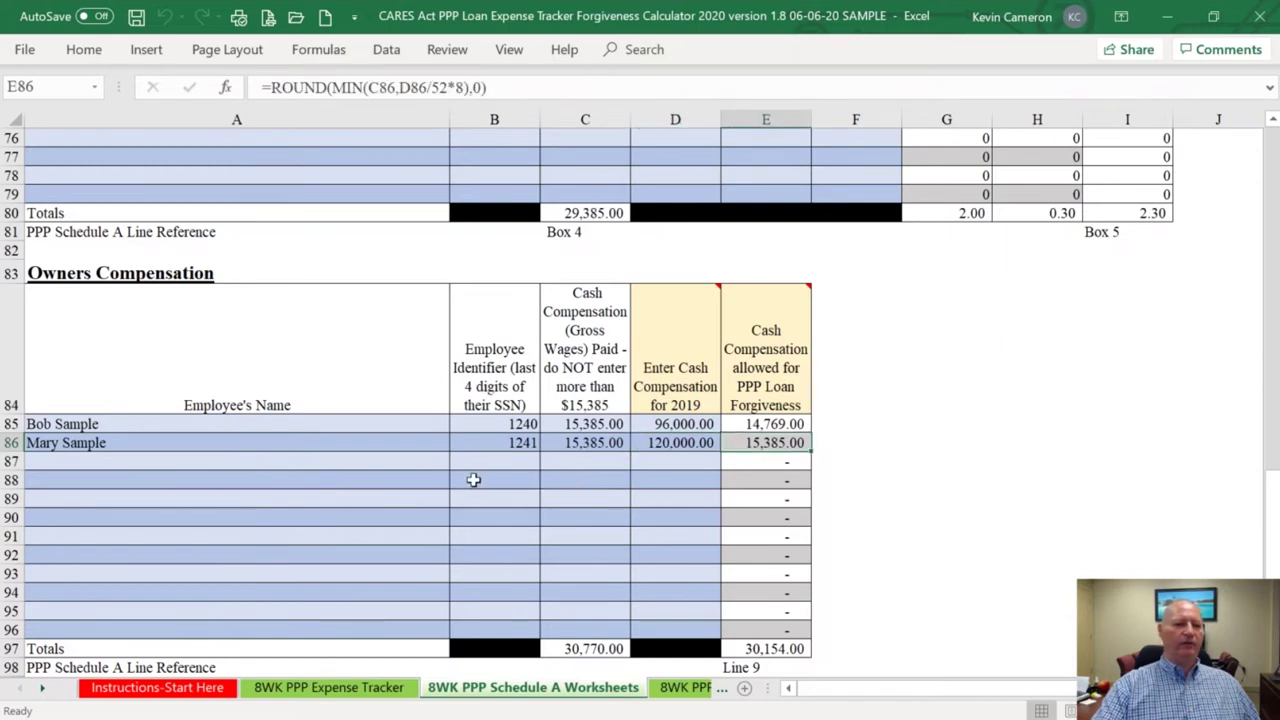
Review the FTE Reduction Safe Harbor section, reading the Step 1 prompt in A103 and the Step 2 prompt in A106
{"action": "scroll", "coordinate": [473, 480], "scroll_direction": "down", "scroll_amount": 5}
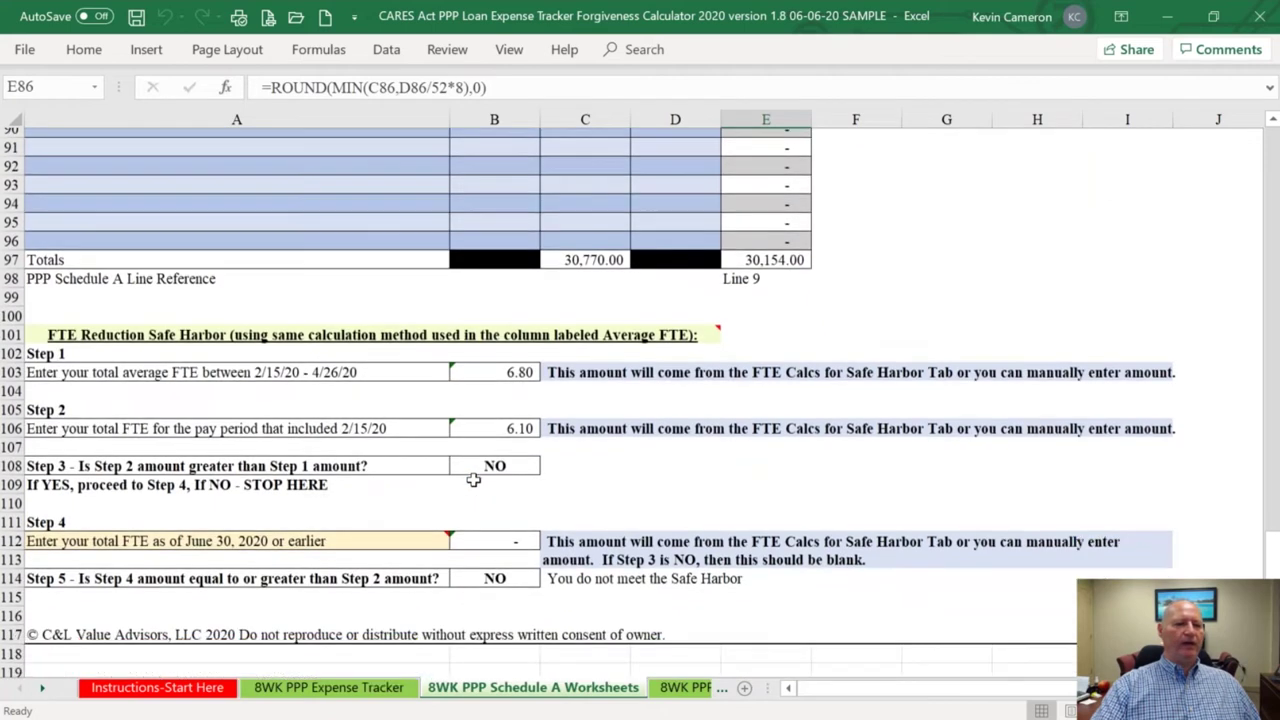
{"action": "scroll", "coordinate": [473, 480], "scroll_direction": "down", "scroll_amount": 1}
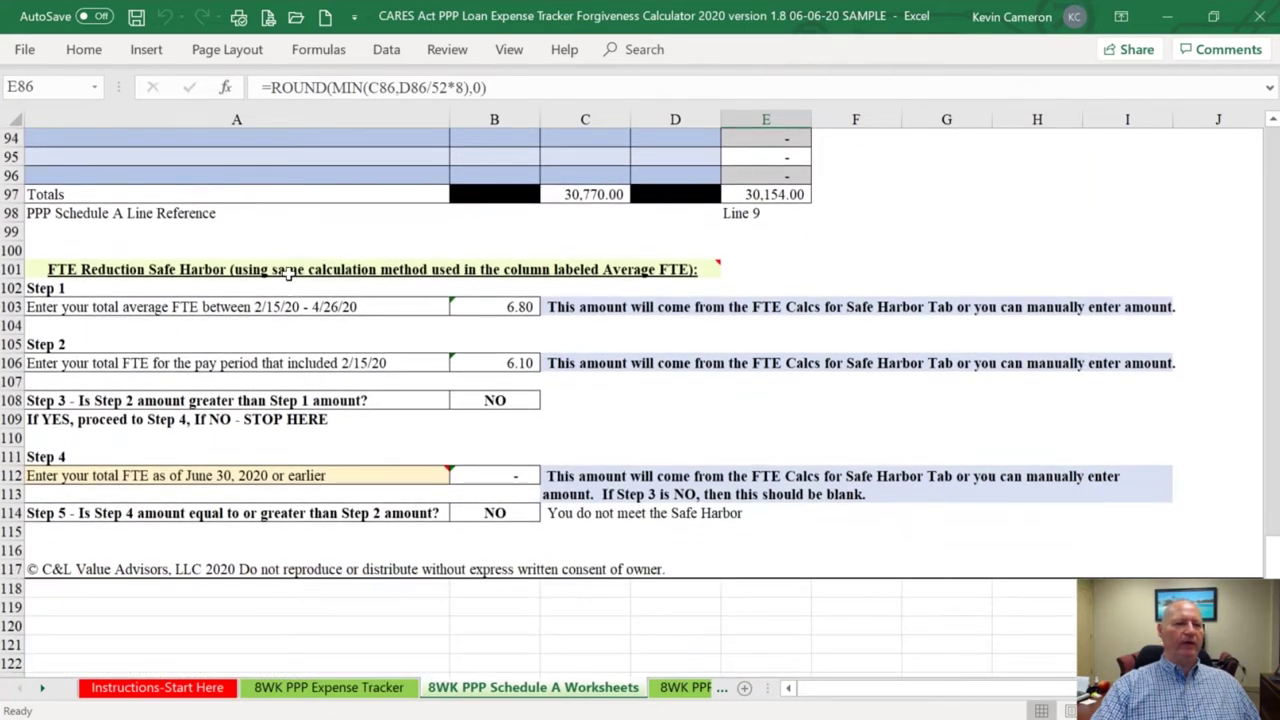
{"action": "mouse_move", "coordinate": [287, 275]}
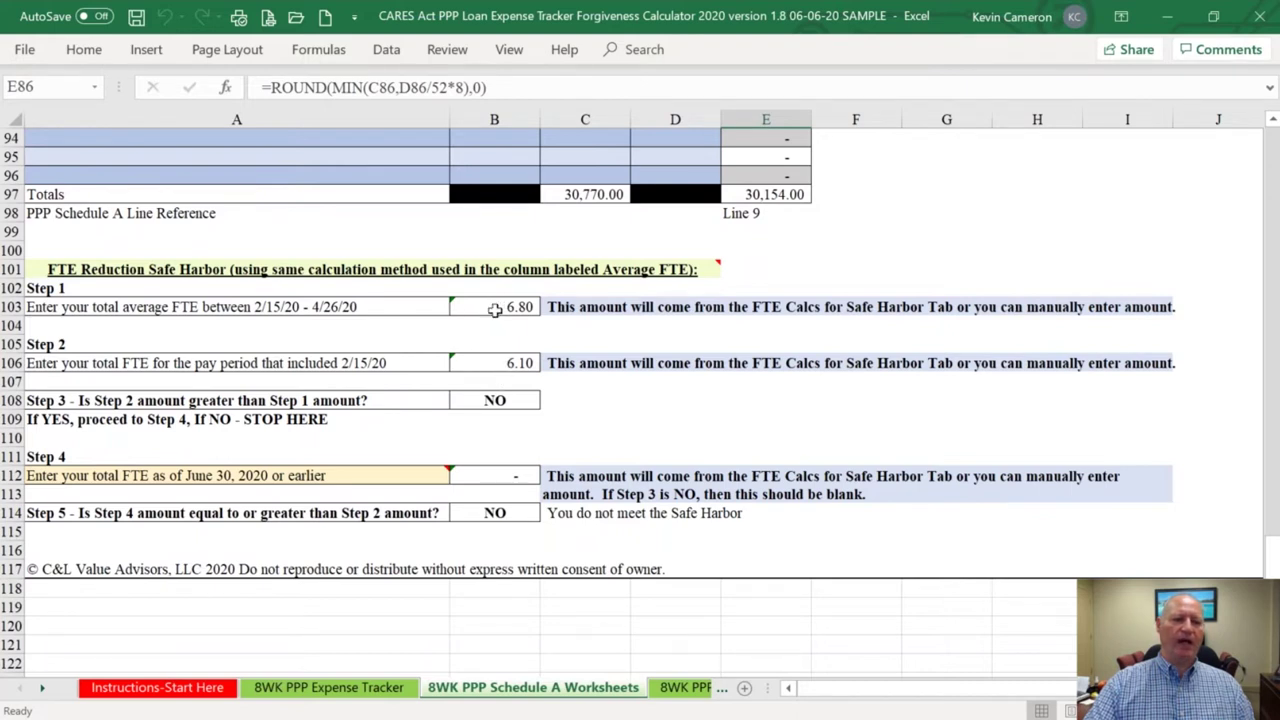
{"action": "left_click", "coordinate": [389, 313]}
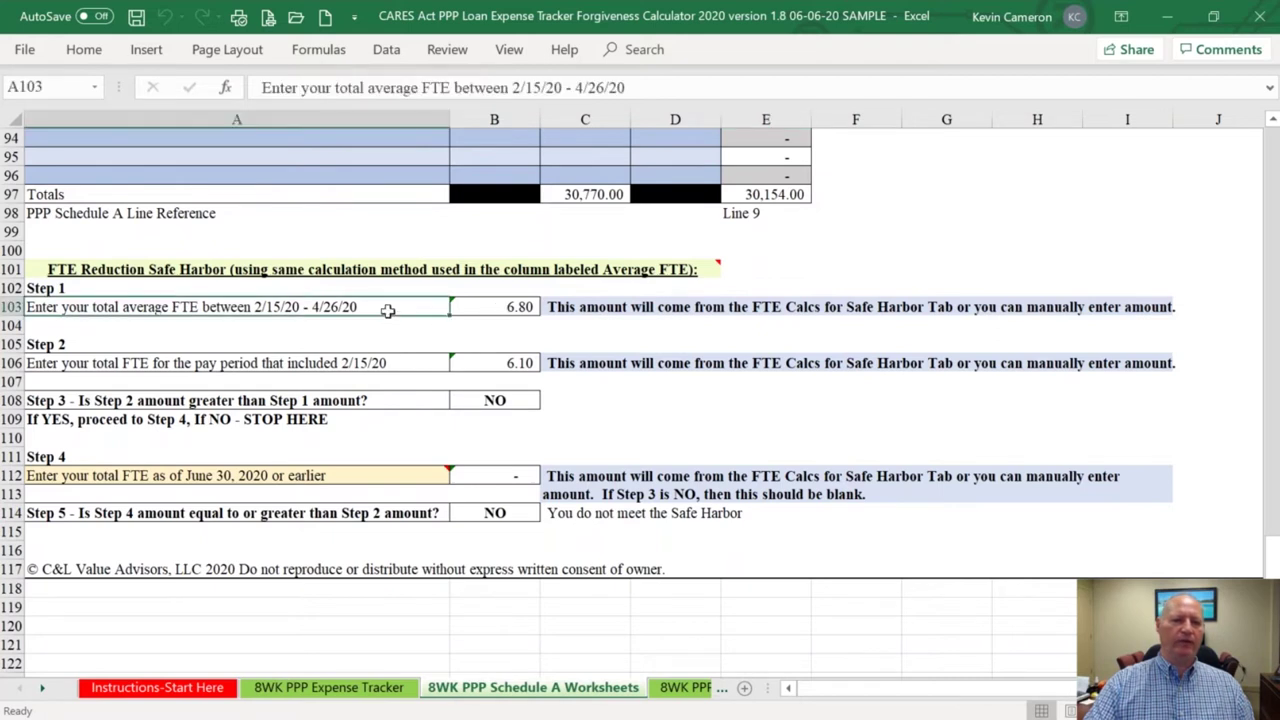
{"action": "left_click", "coordinate": [396, 363]}
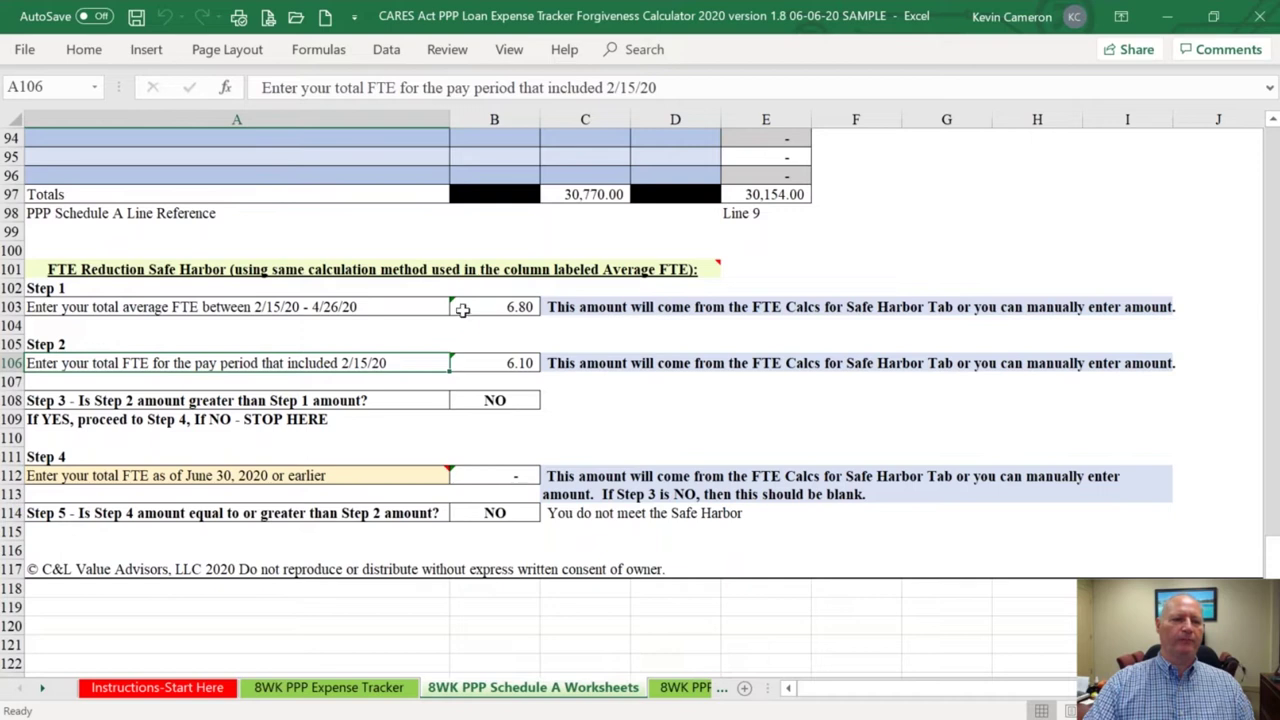
Open the 8WK FTE Calc for Safe Harbor sheet and review the heading in E9 for the payroll period including 2/15/20
{"action": "left_click", "coordinate": [674, 690]}
{"action": "left_click", "coordinate": [674, 690]}
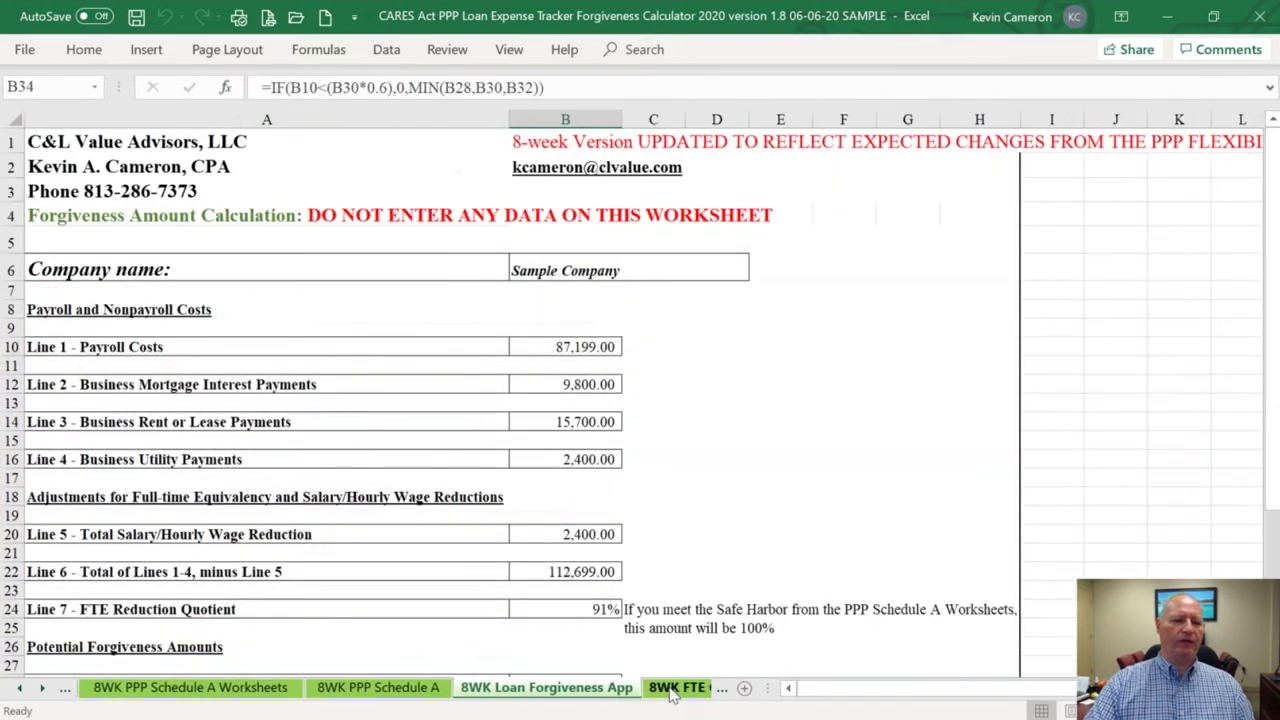
{"action": "left_click", "coordinate": [674, 689]}
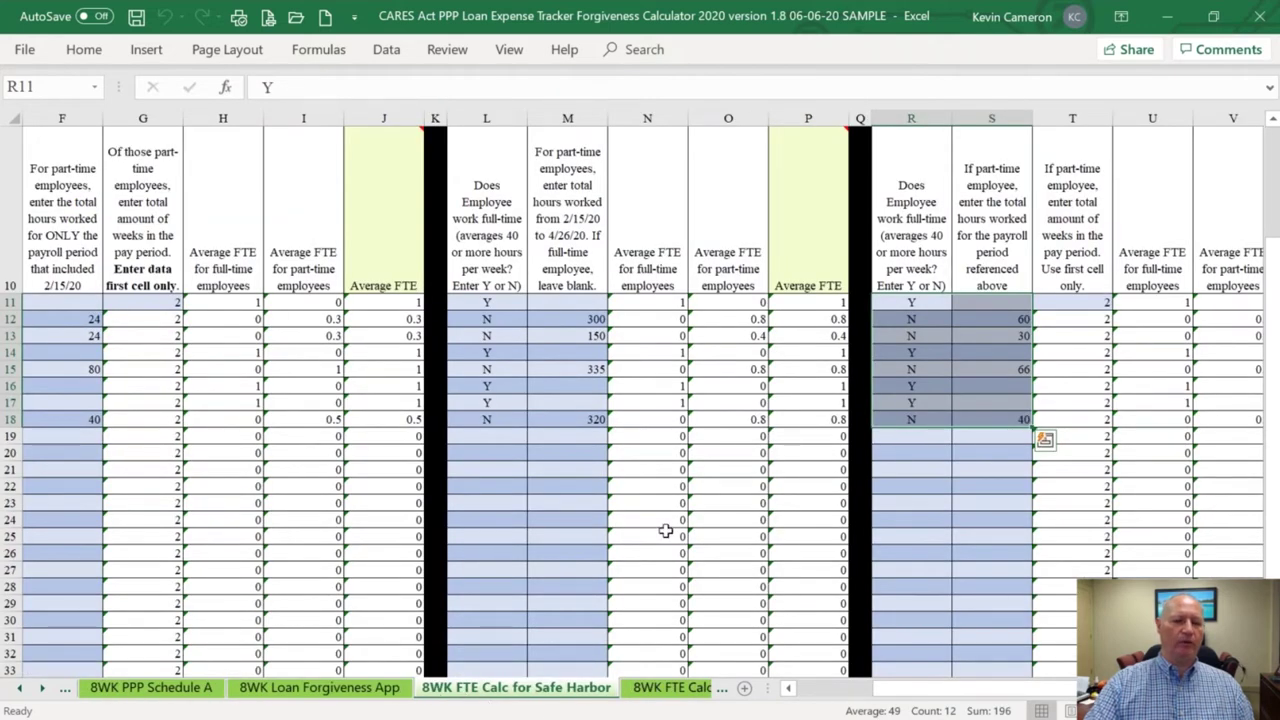
{"action": "left_click_drag", "start_coordinate": [960, 690], "coordinate": [409, 477]}
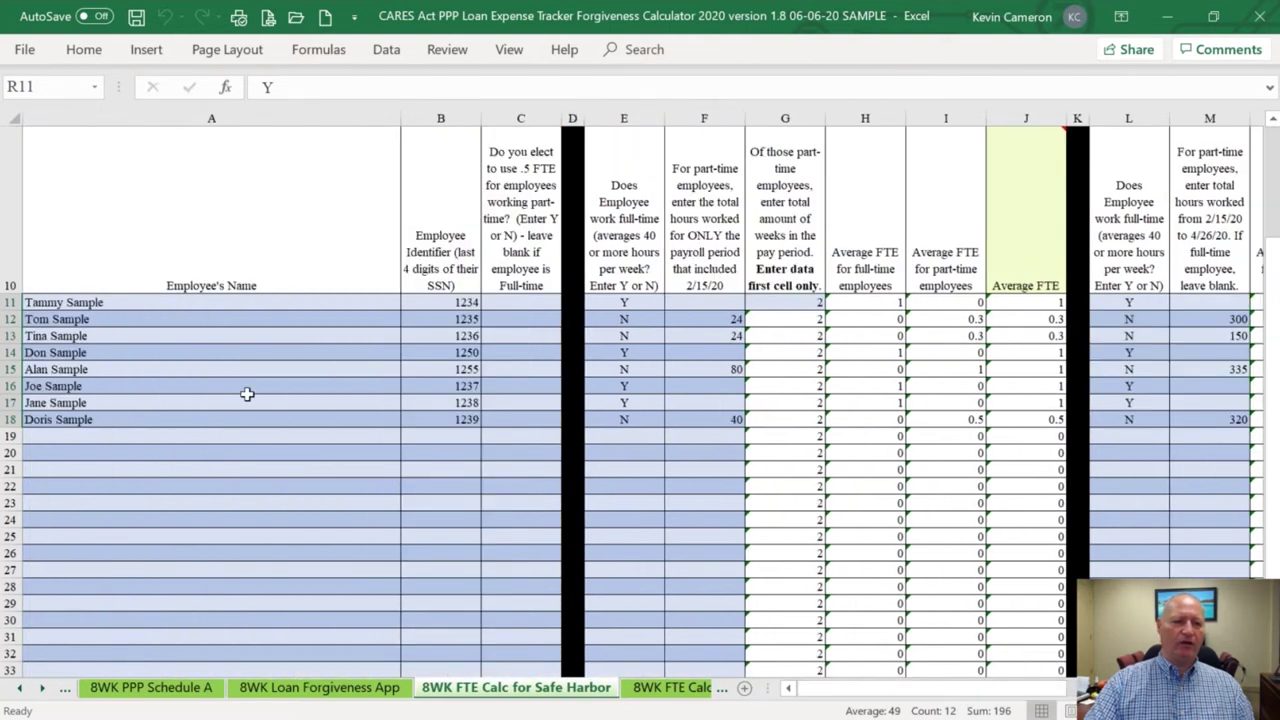
{"action": "scroll", "coordinate": [247, 394], "scroll_direction": "up", "scroll_amount": 3}
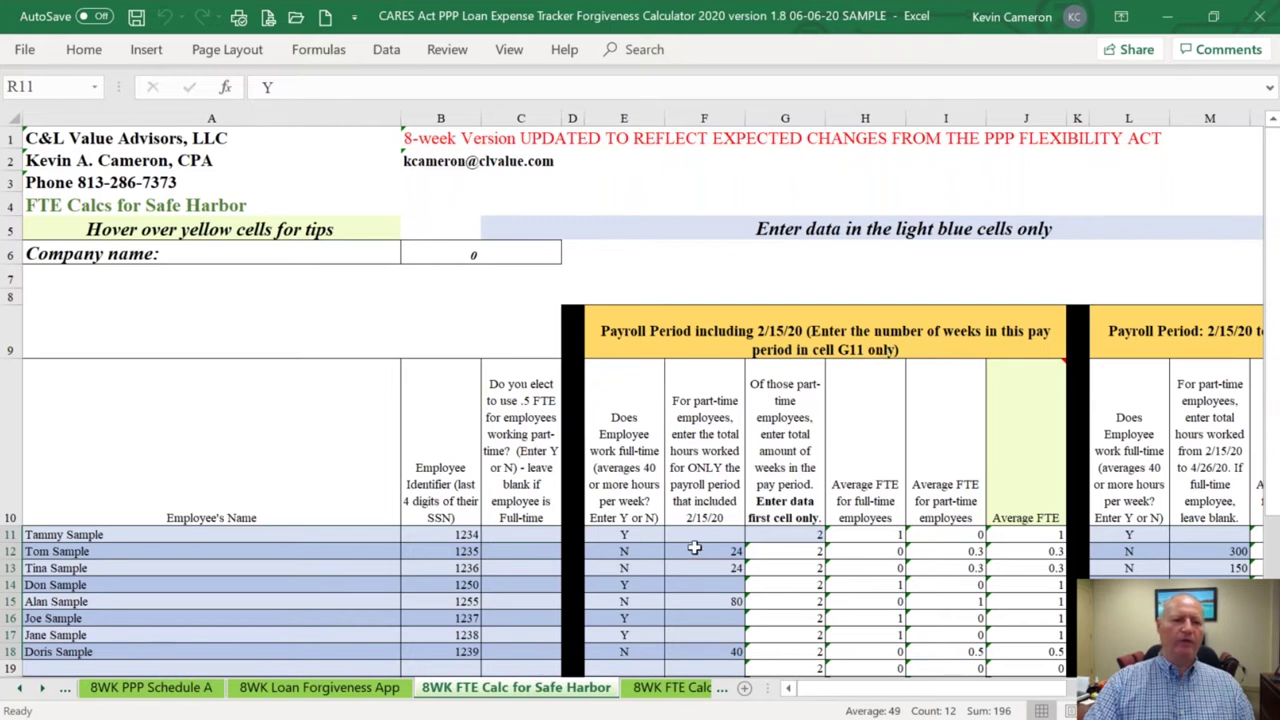
{"action": "left_click", "coordinate": [760, 346]}
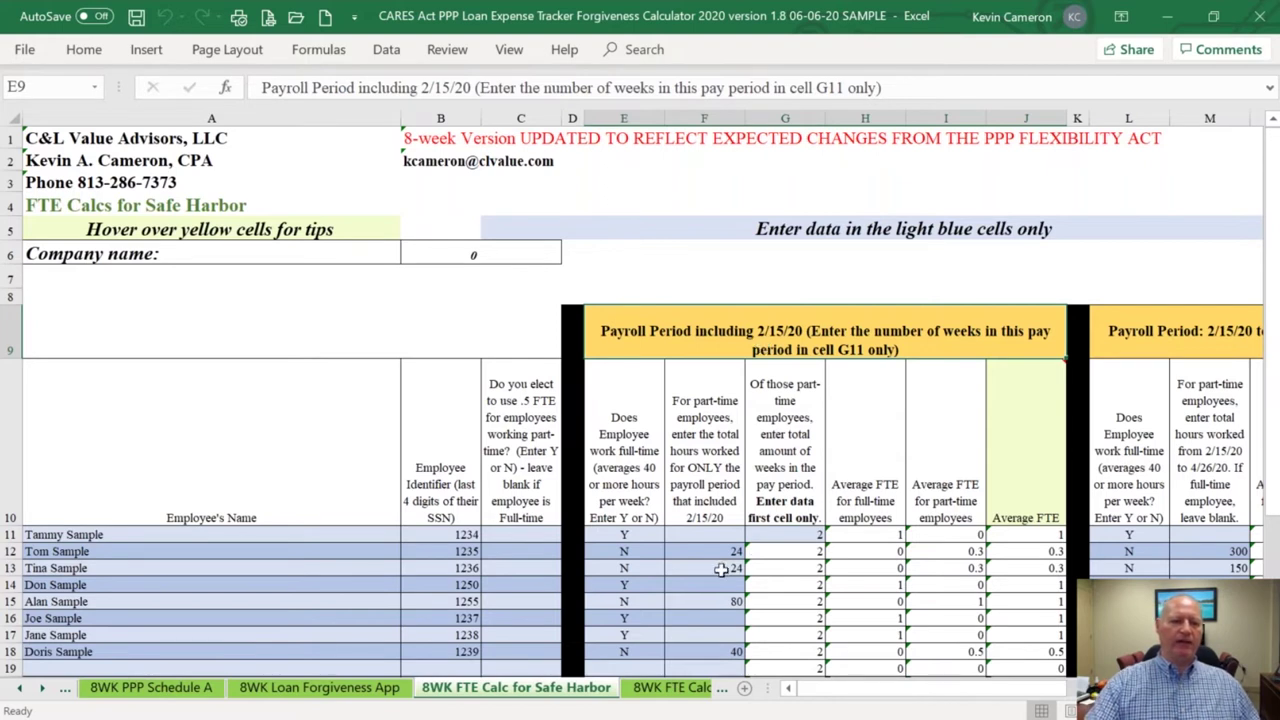
Examine the 2/15/20 period's full-time flags in E11 and E12, part-time hours in F12, weeks in G11 and the FTE formula in I12
{"action": "left_click", "coordinate": [645, 535]}
{"action": "left_click", "coordinate": [638, 556]}
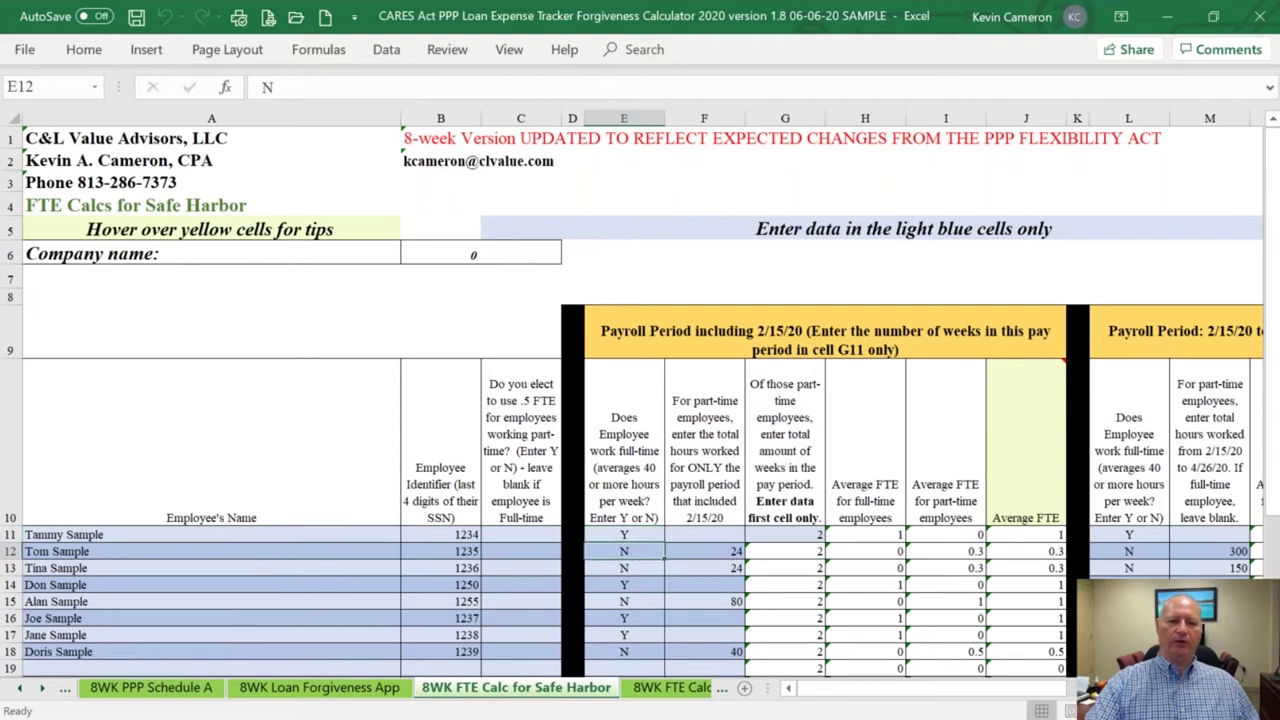
{"action": "left_click", "coordinate": [710, 534]}
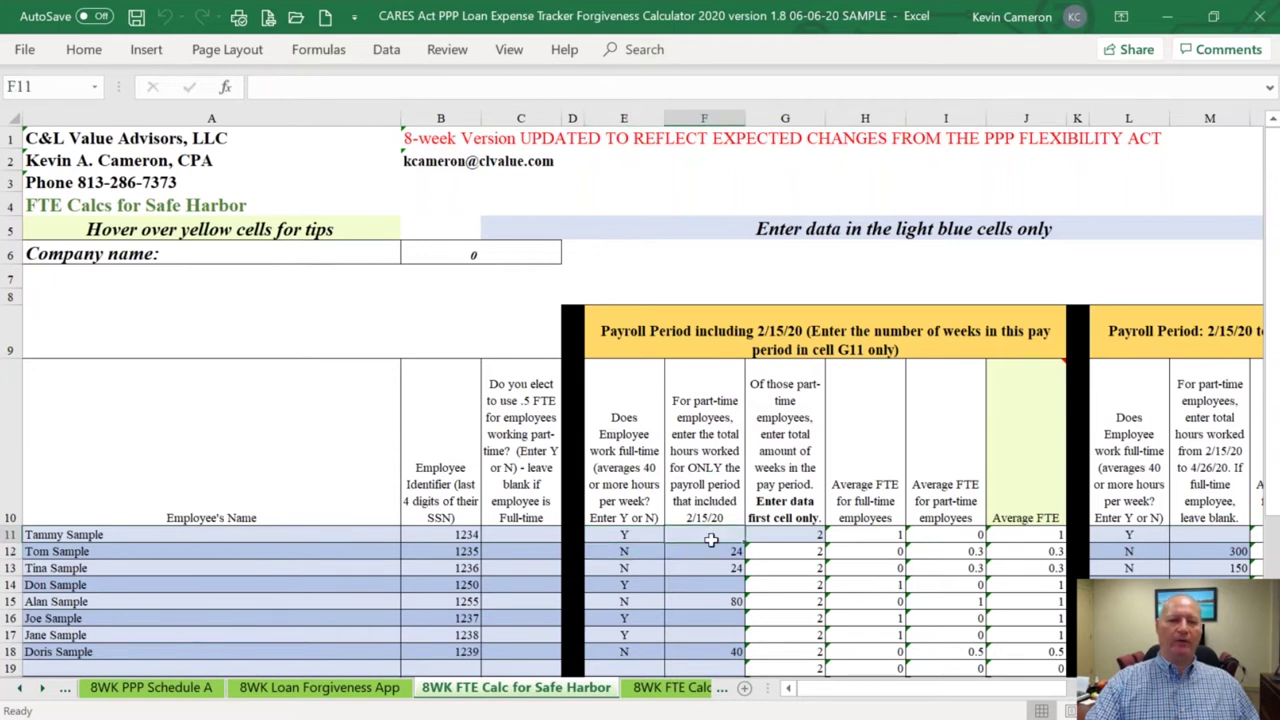
{"action": "left_click", "coordinate": [713, 554]}
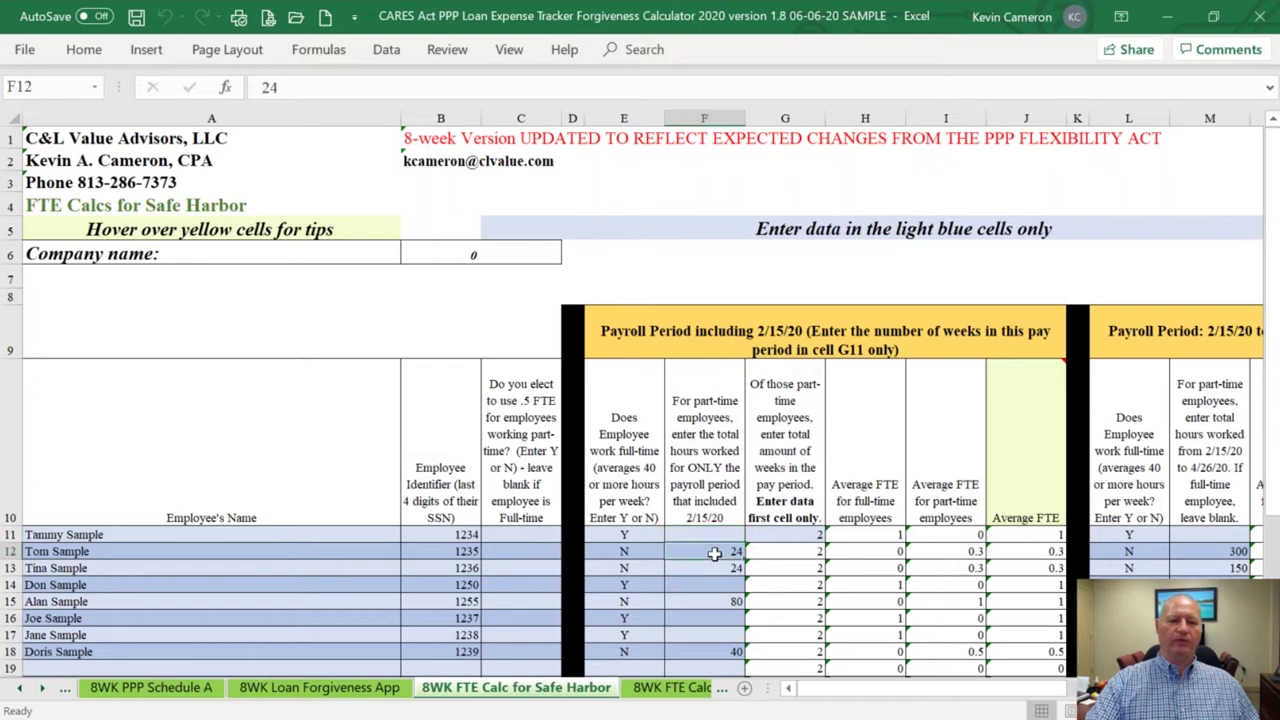
{"action": "left_click", "coordinate": [775, 534]}
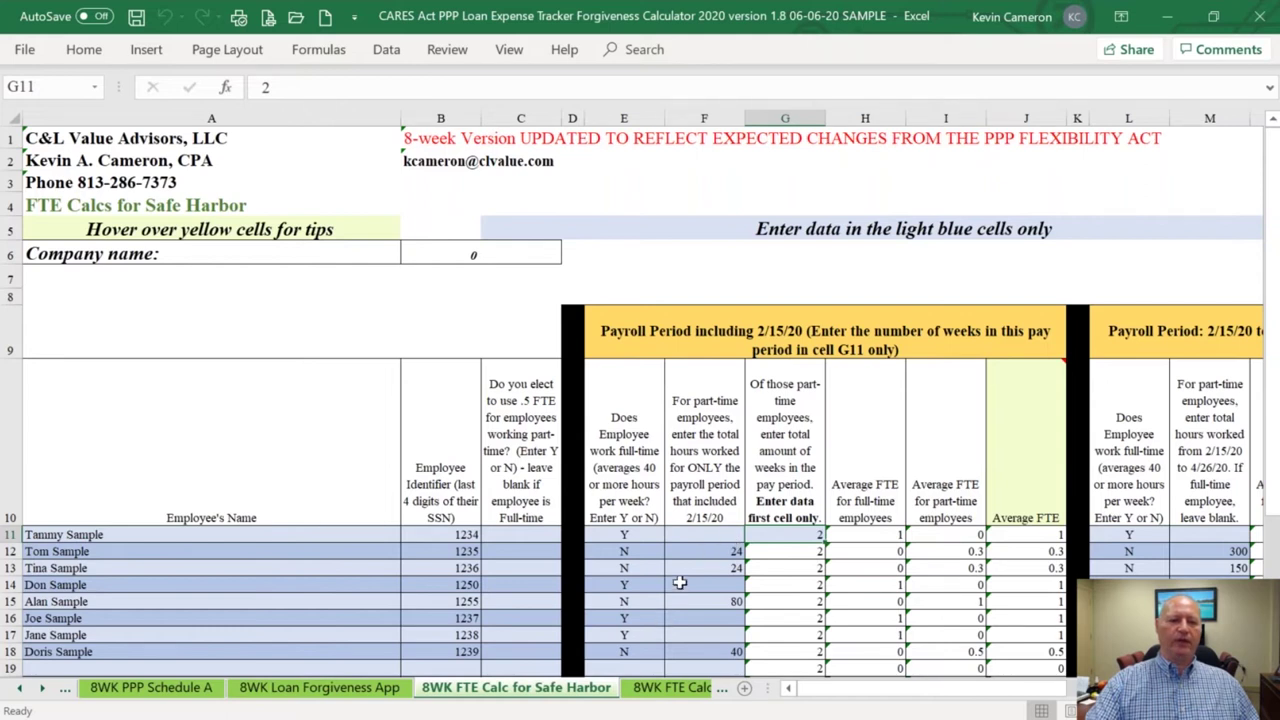
{"action": "left_click", "coordinate": [726, 554]}
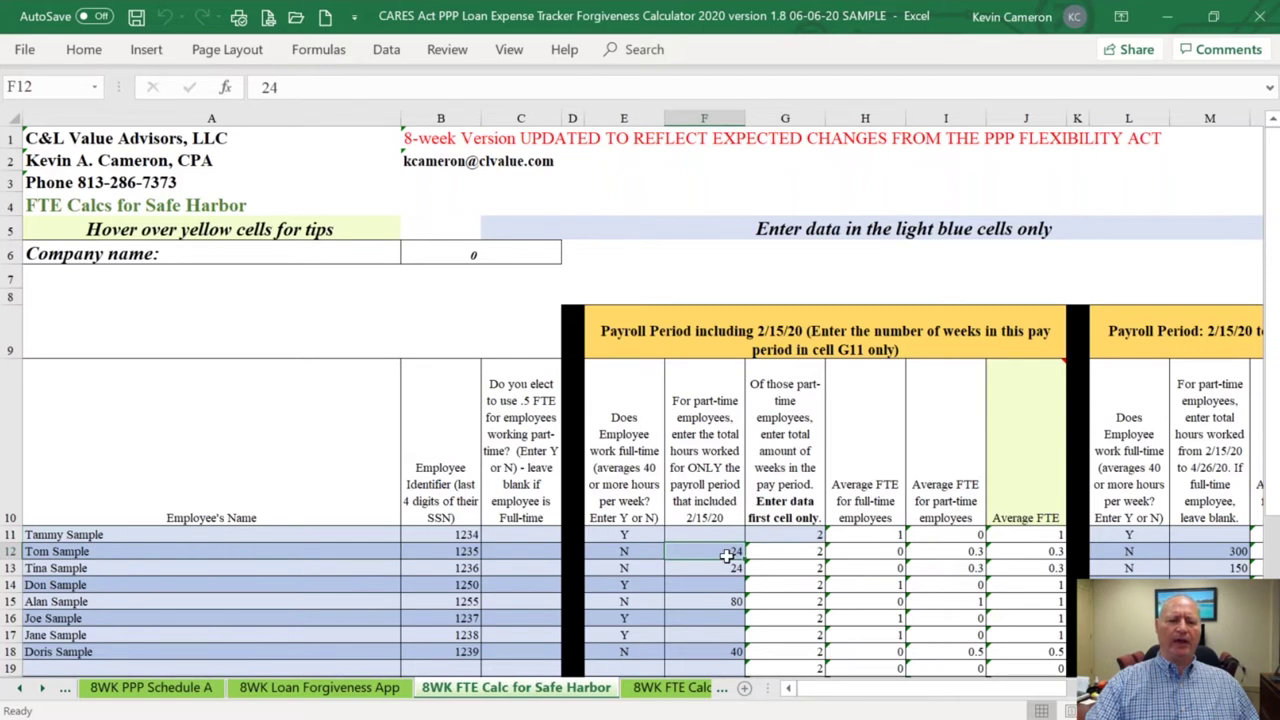
{"action": "left_click", "coordinate": [953, 557]}
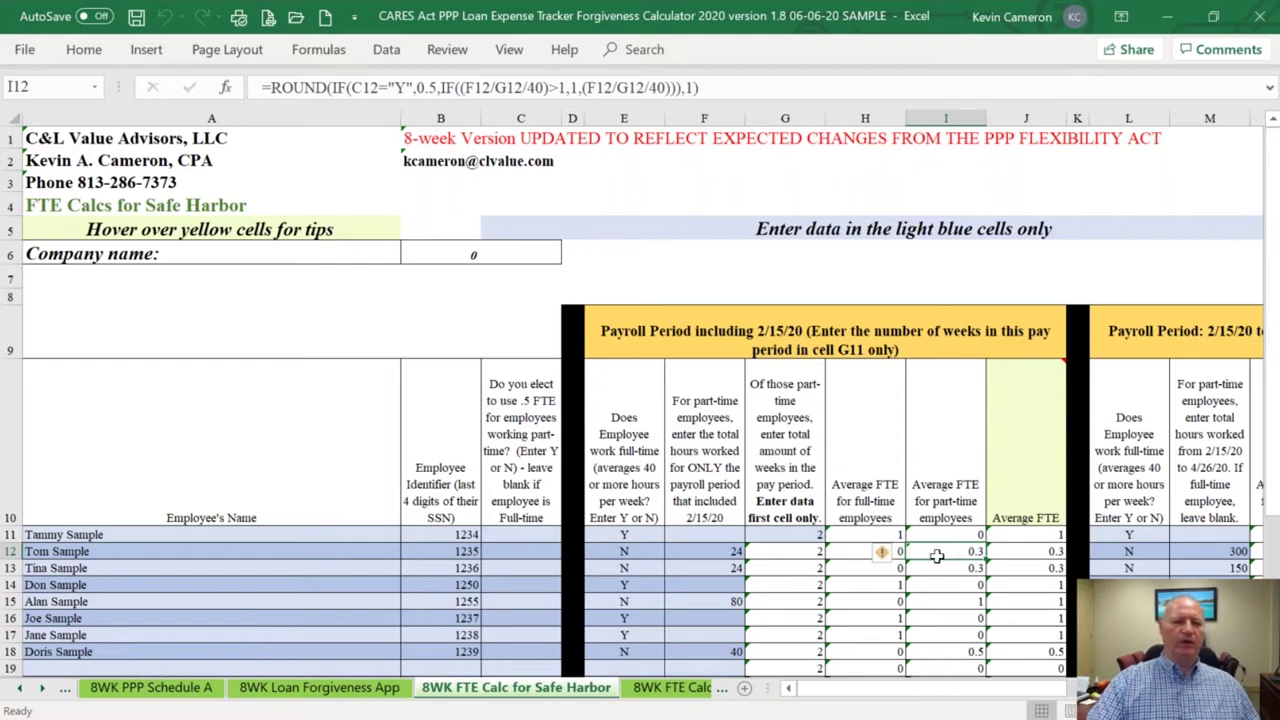
{"action": "left_click", "coordinate": [708, 450]}
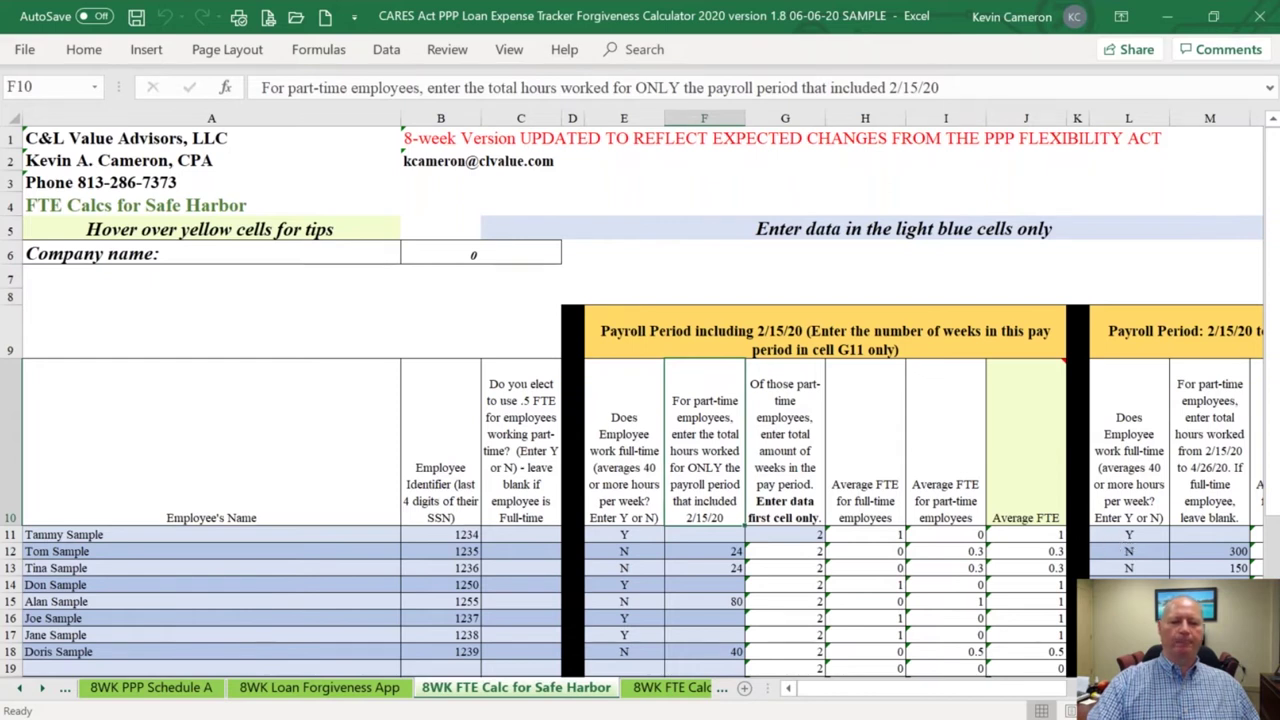
Review the 2/15/20 to 4/26/20 payroll period block, reading its heading in L9 and its employee rows
{"action": "scroll", "coordinate": [643, 394], "scroll_direction": "right", "scroll_amount": 5}
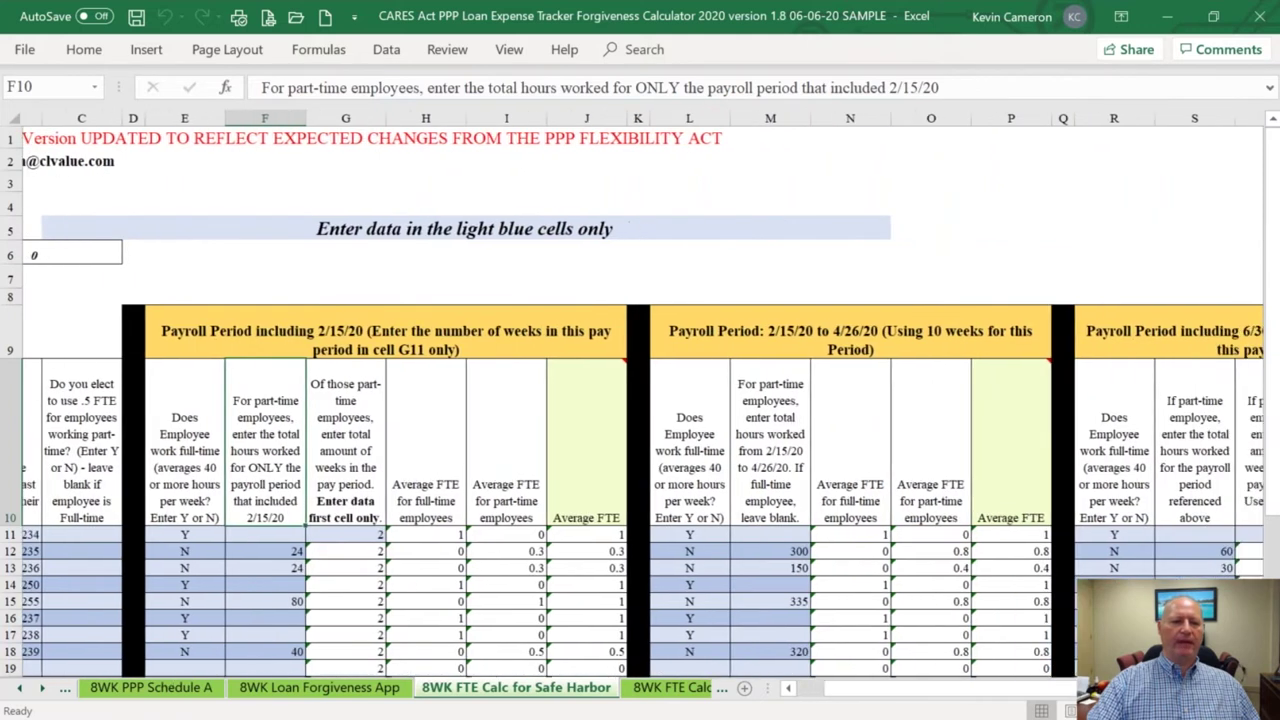
{"action": "scroll", "coordinate": [675, 343], "scroll_direction": "right", "scroll_amount": 2}
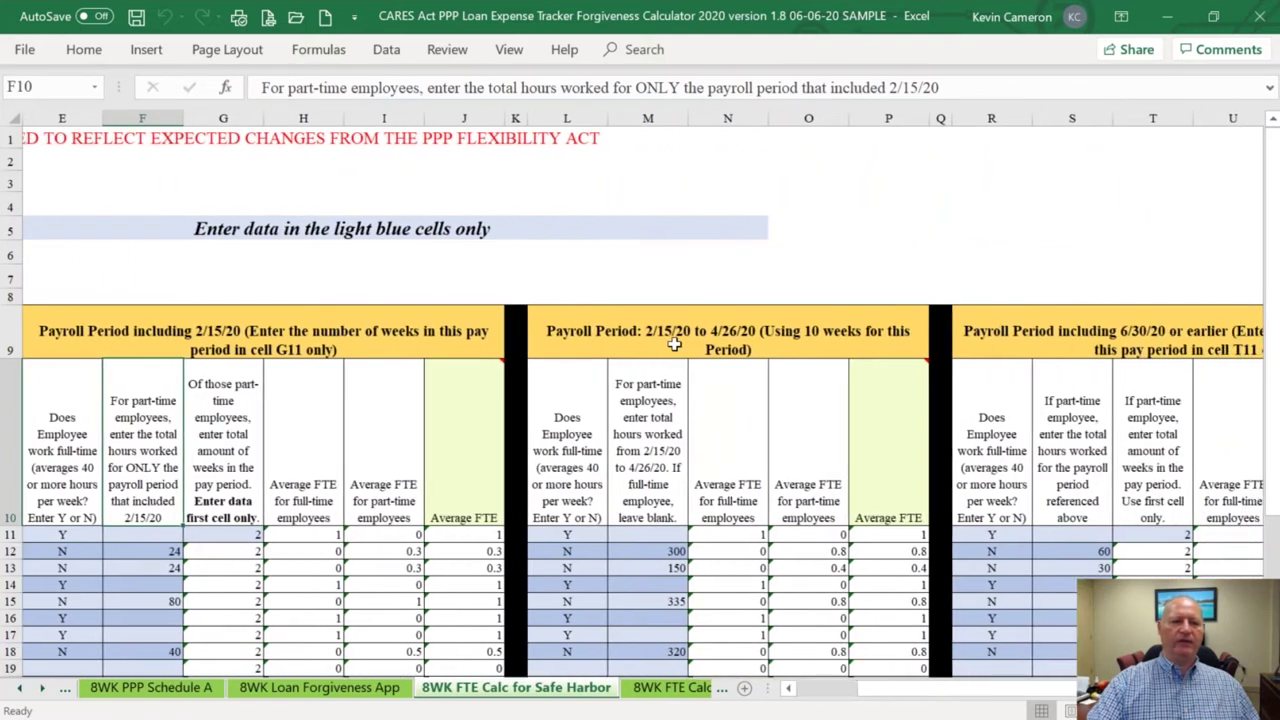
{"action": "left_click", "coordinate": [675, 343]}
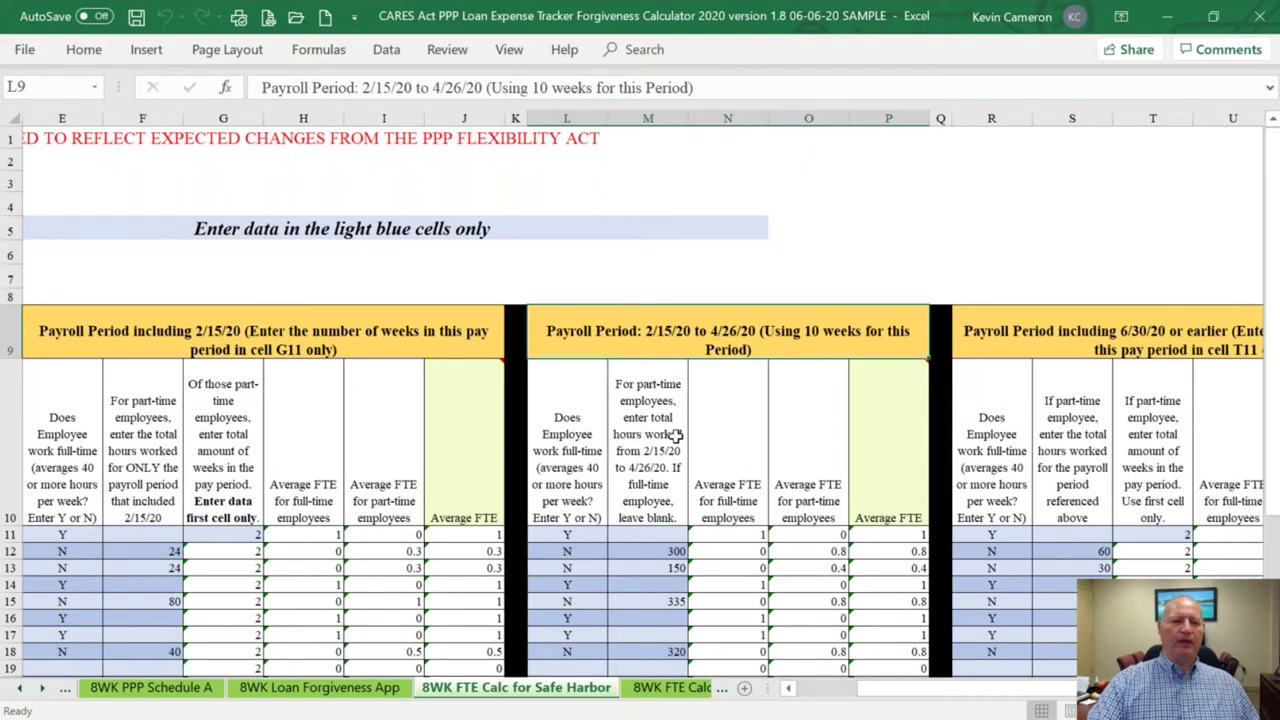
{"action": "scroll", "coordinate": [676, 436], "scroll_direction": "down", "scroll_amount": 1}
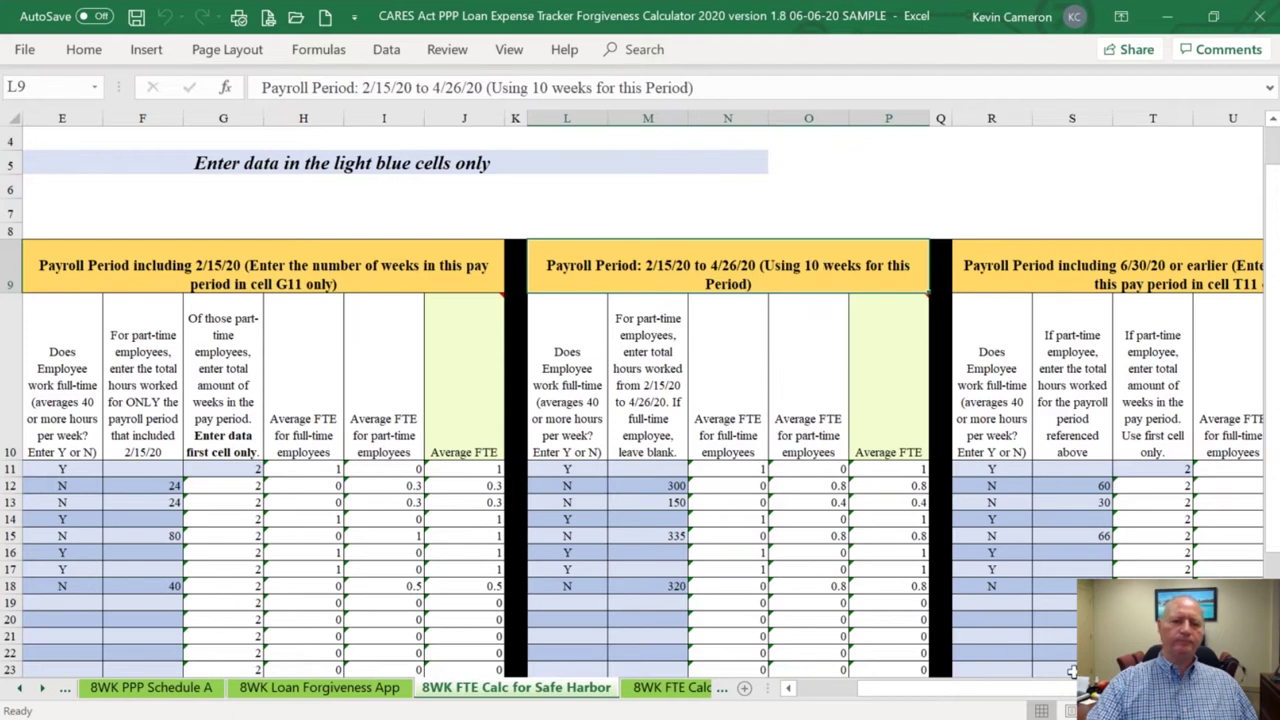
Review the payroll period including 6/30/20 or earlier, checking R9, the weeks in T11 and the Average FTE totals in row 43
{"action": "left_click_drag", "start_coordinate": [1060, 688], "coordinate": [1092, 688]}
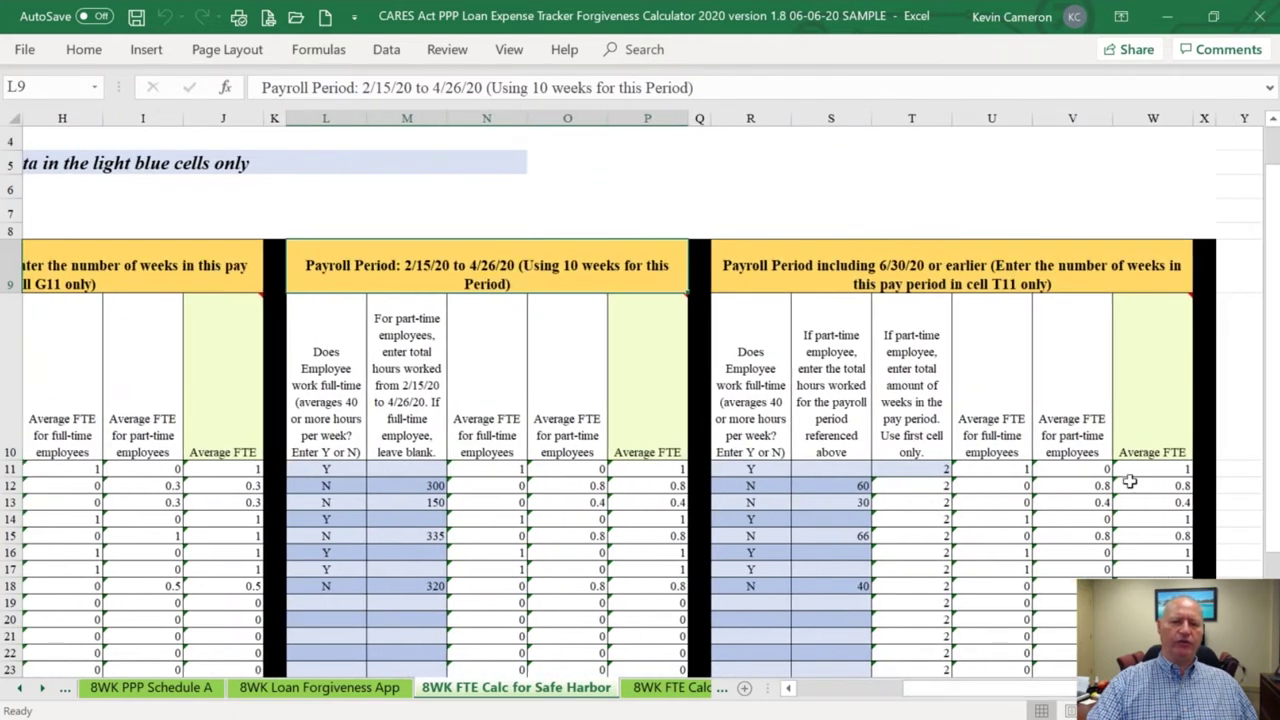
{"action": "left_click", "coordinate": [1018, 260]}
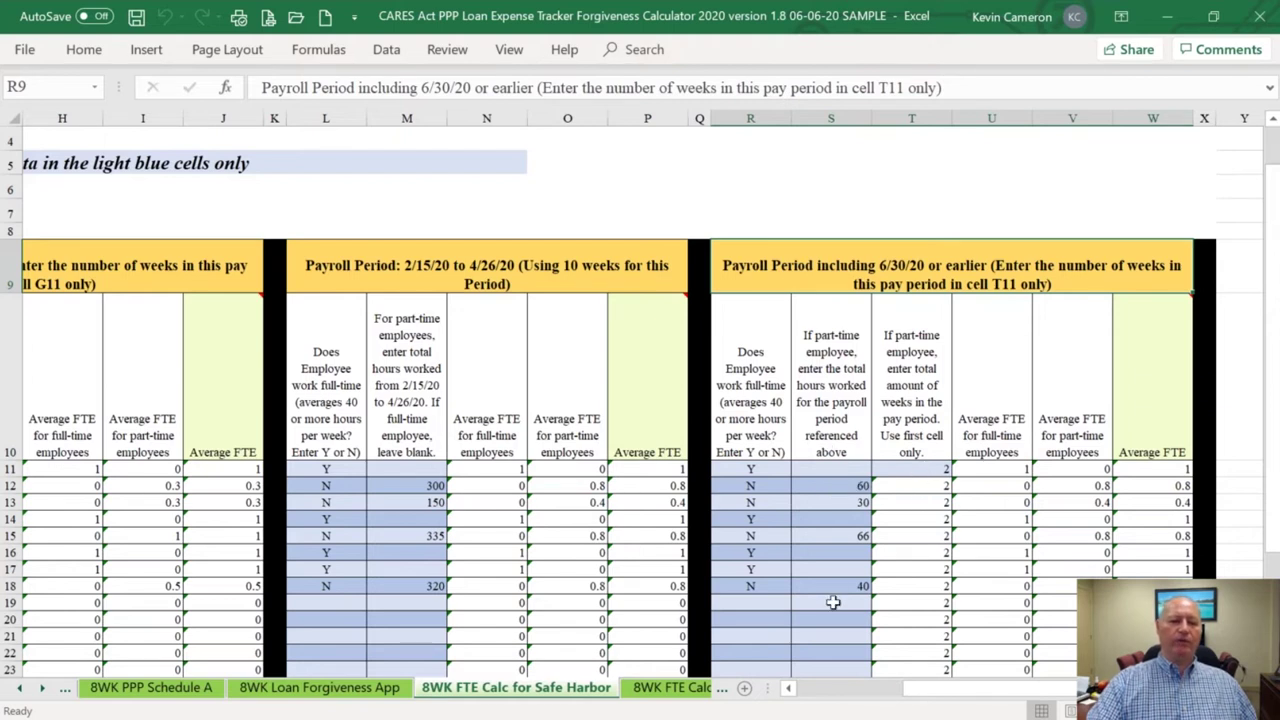
{"action": "left_click", "coordinate": [899, 473]}
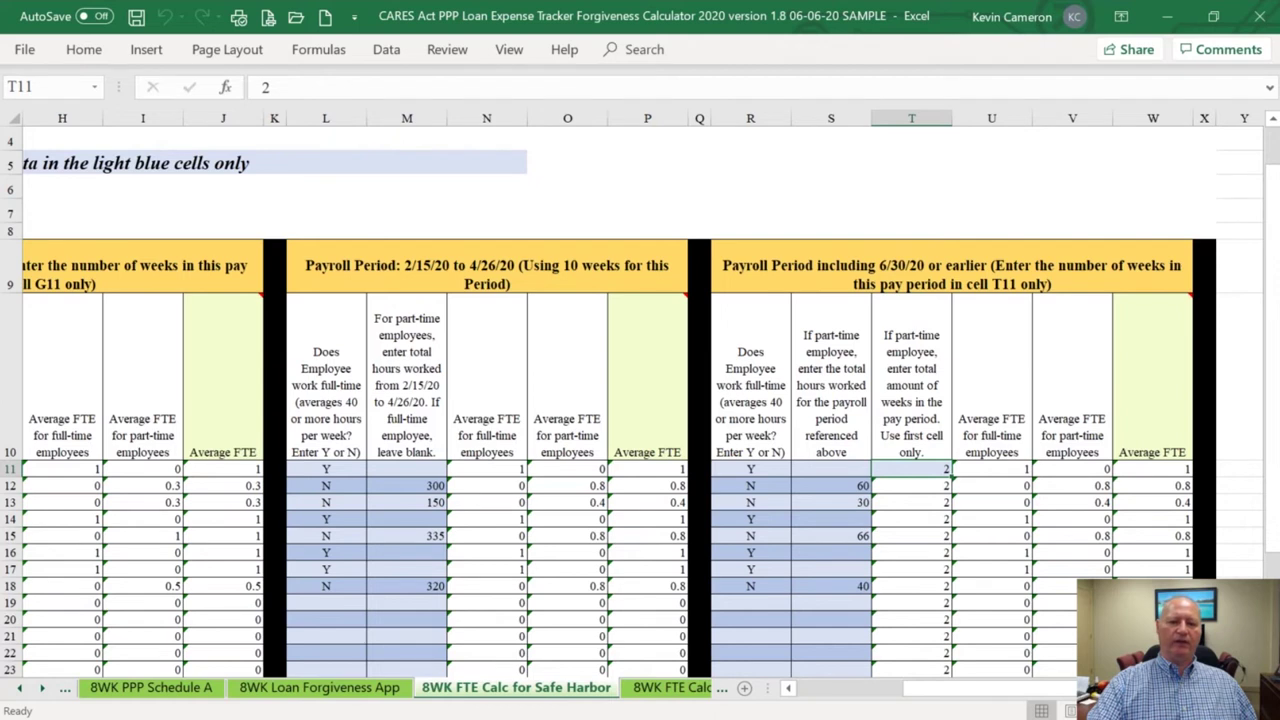
{"action": "scroll", "coordinate": [1186, 566], "scroll_direction": "down", "scroll_amount": 5}
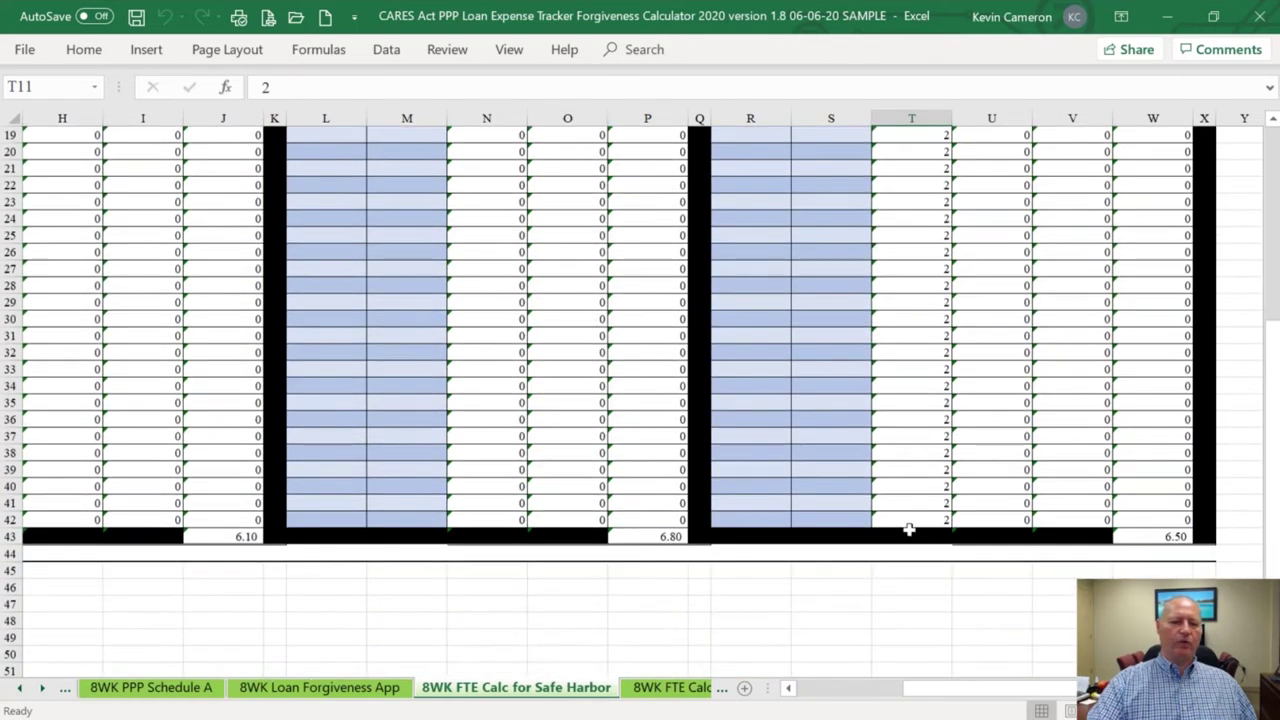
Return to the 8WK PPP Schedule A Worksheets sheet and check the Safe Harbor formulas in B103, B108, B112 and B114
{"action": "left_click", "coordinate": [135, 690]}
{"action": "left_click", "coordinate": [20, 688]}
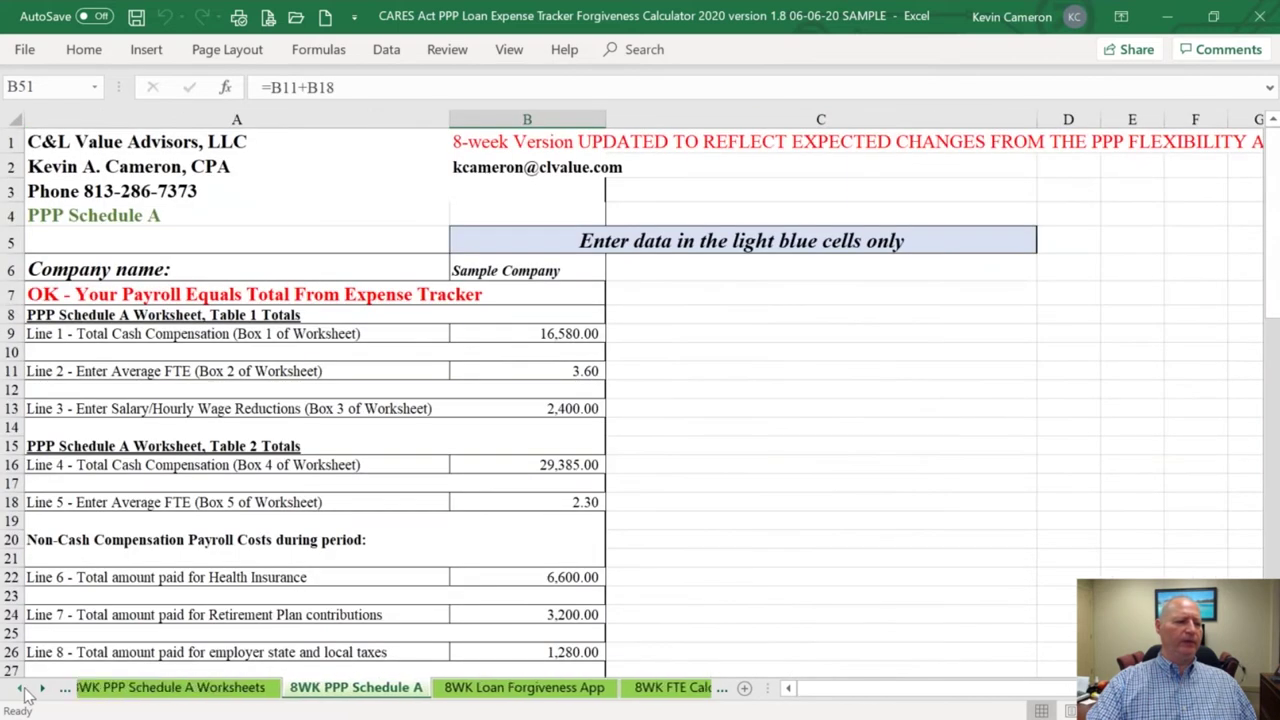
{"action": "left_click", "coordinate": [184, 688]}
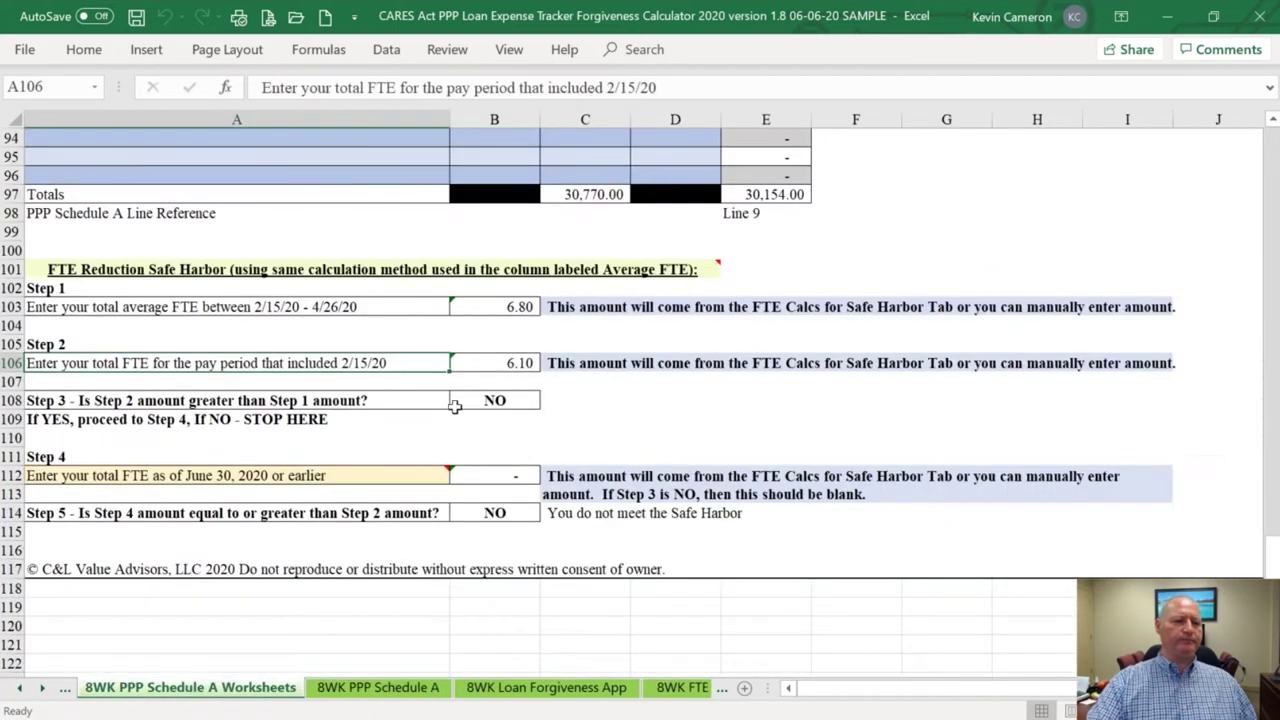
{"action": "left_click", "coordinate": [494, 307]}
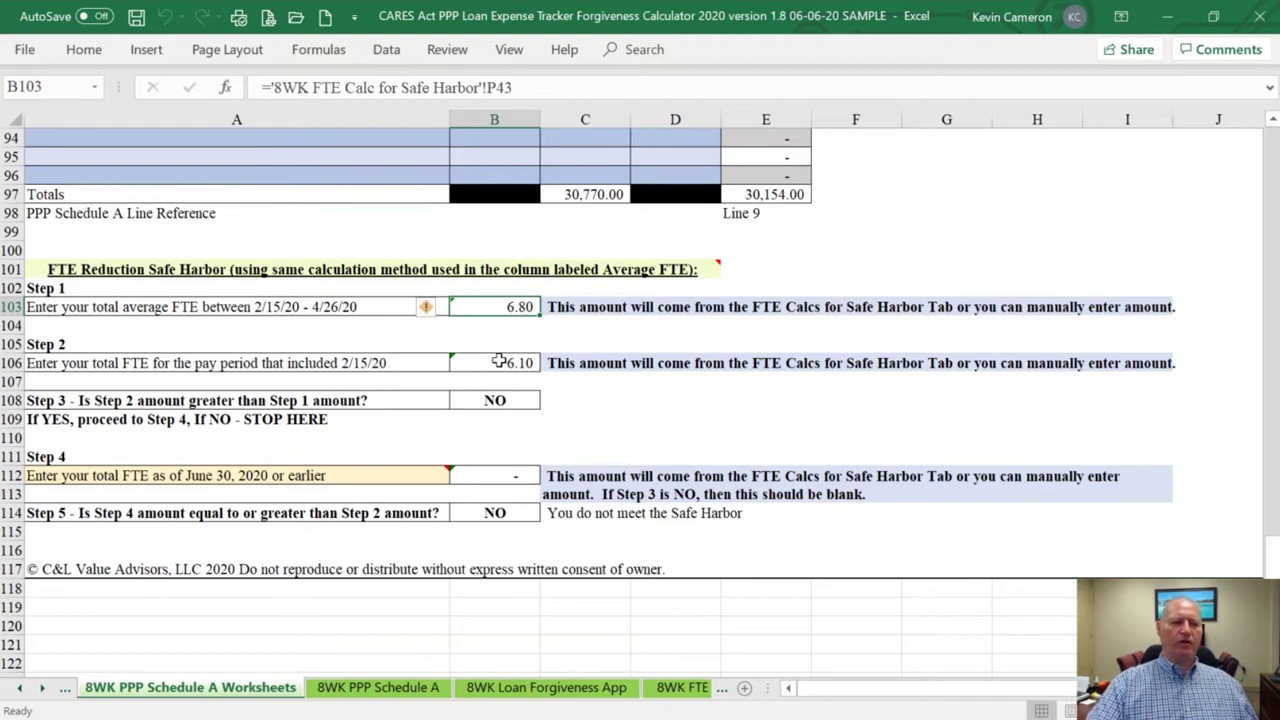
{"action": "left_click", "coordinate": [488, 401]}
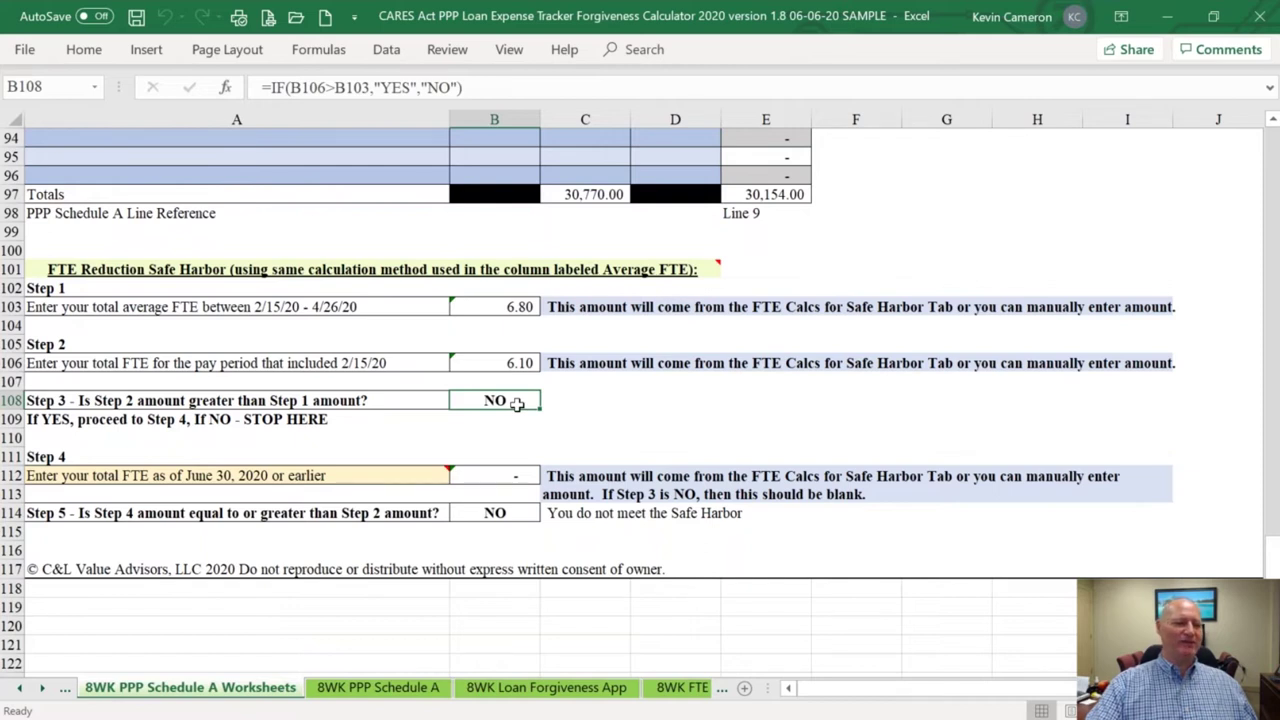
{"action": "left_click", "coordinate": [494, 474]}
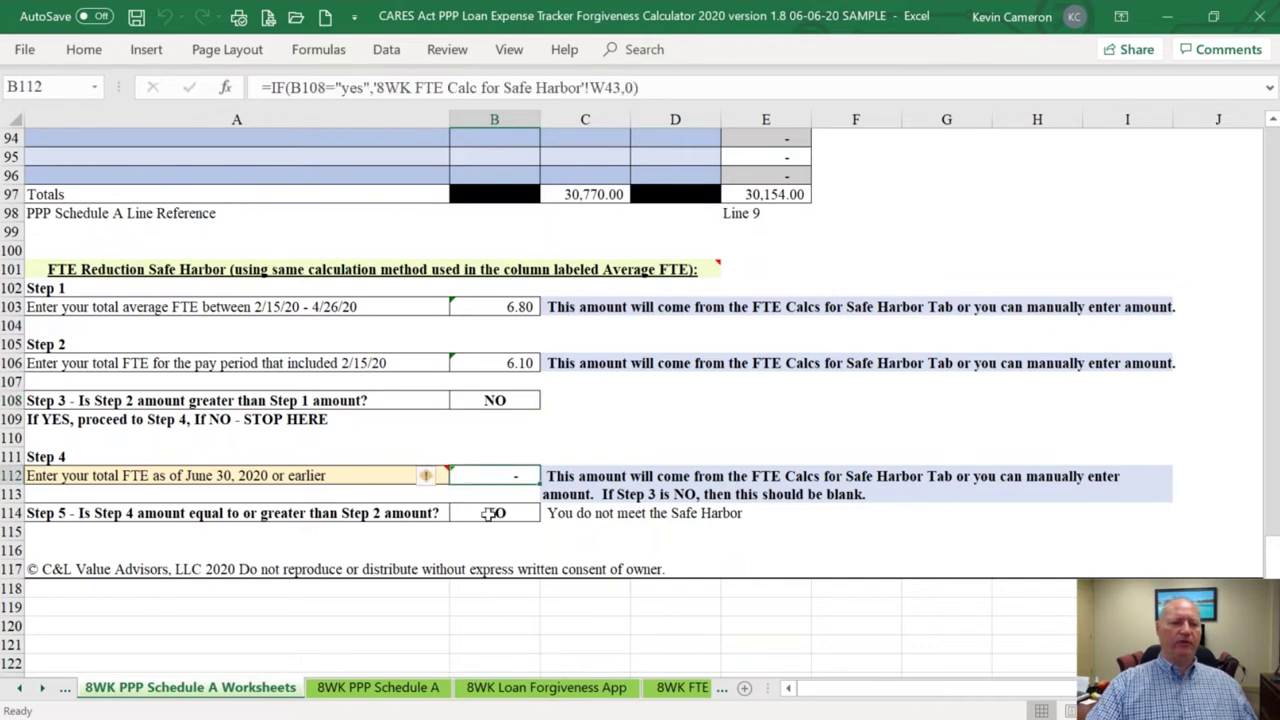
{"action": "left_click", "coordinate": [489, 514]}
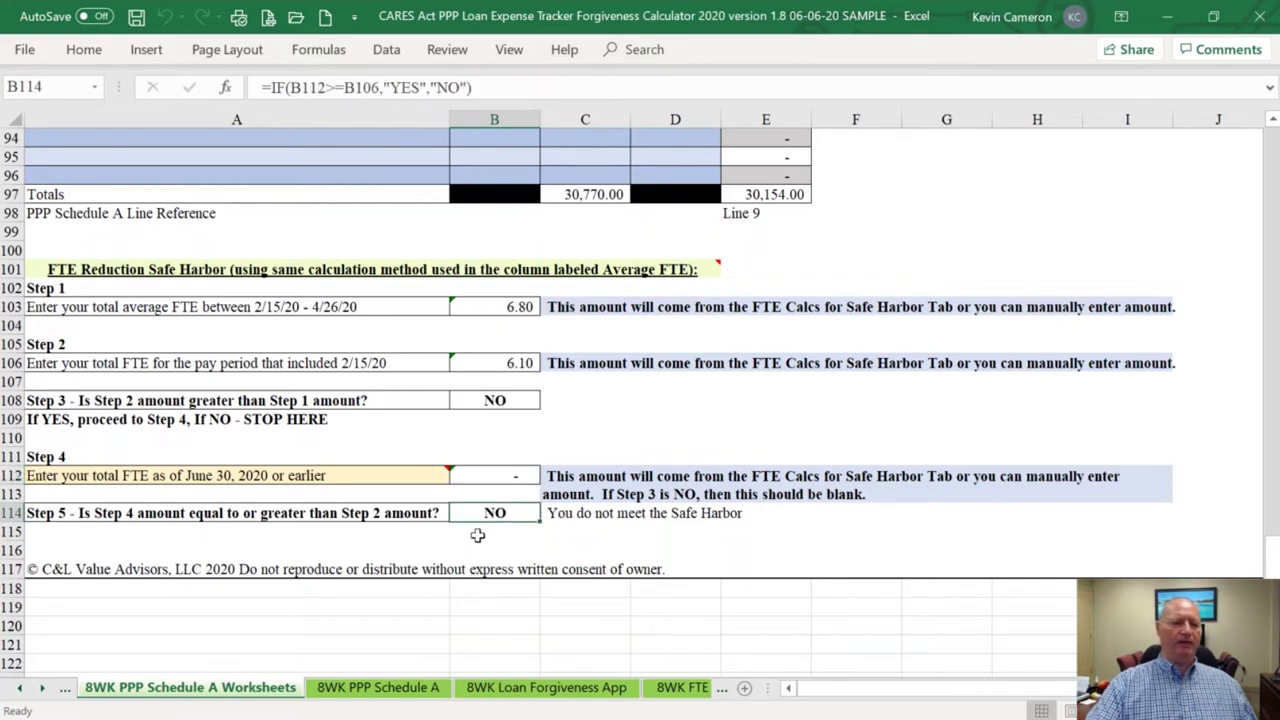
Check the Safe Harbor result message formula in C114 against the FTE Reduction Safe Harbor steps above it
{"action": "left_click", "coordinate": [578, 516]}
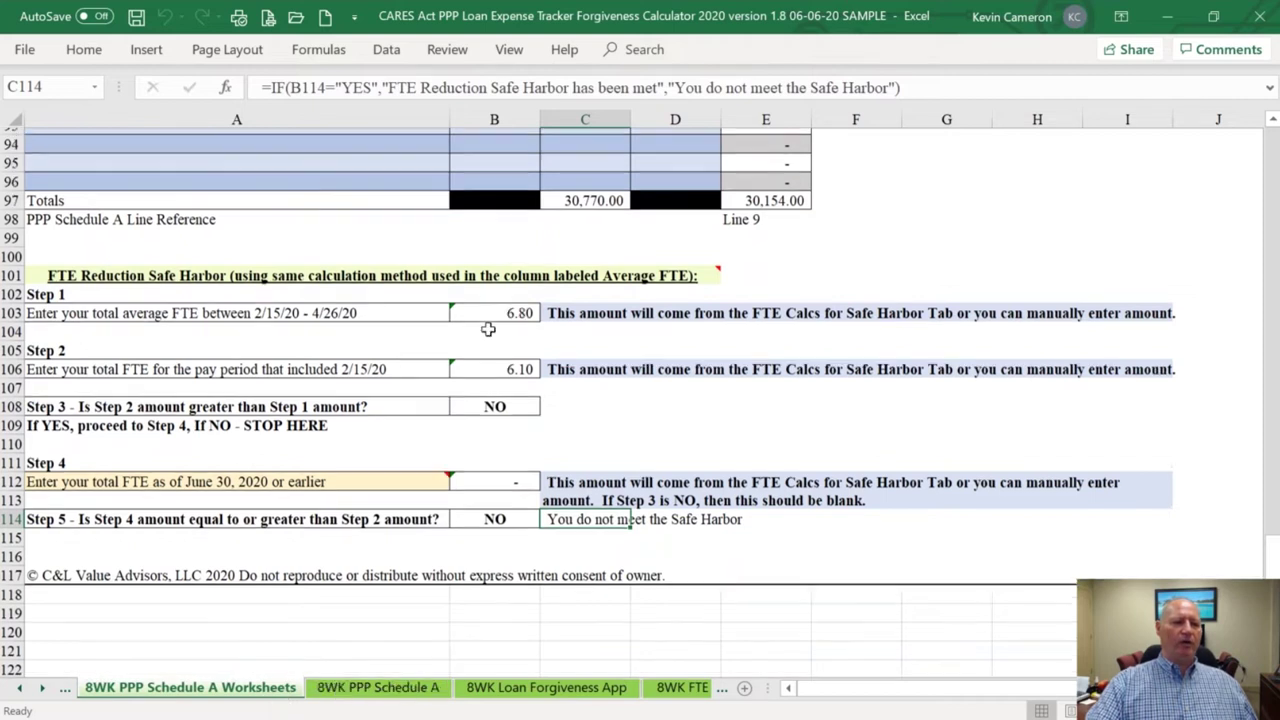
{"action": "scroll", "coordinate": [490, 329], "scroll_direction": "up", "scroll_amount": 4}
{"action": "scroll", "coordinate": [492, 329], "scroll_direction": "down", "scroll_amount": 4}
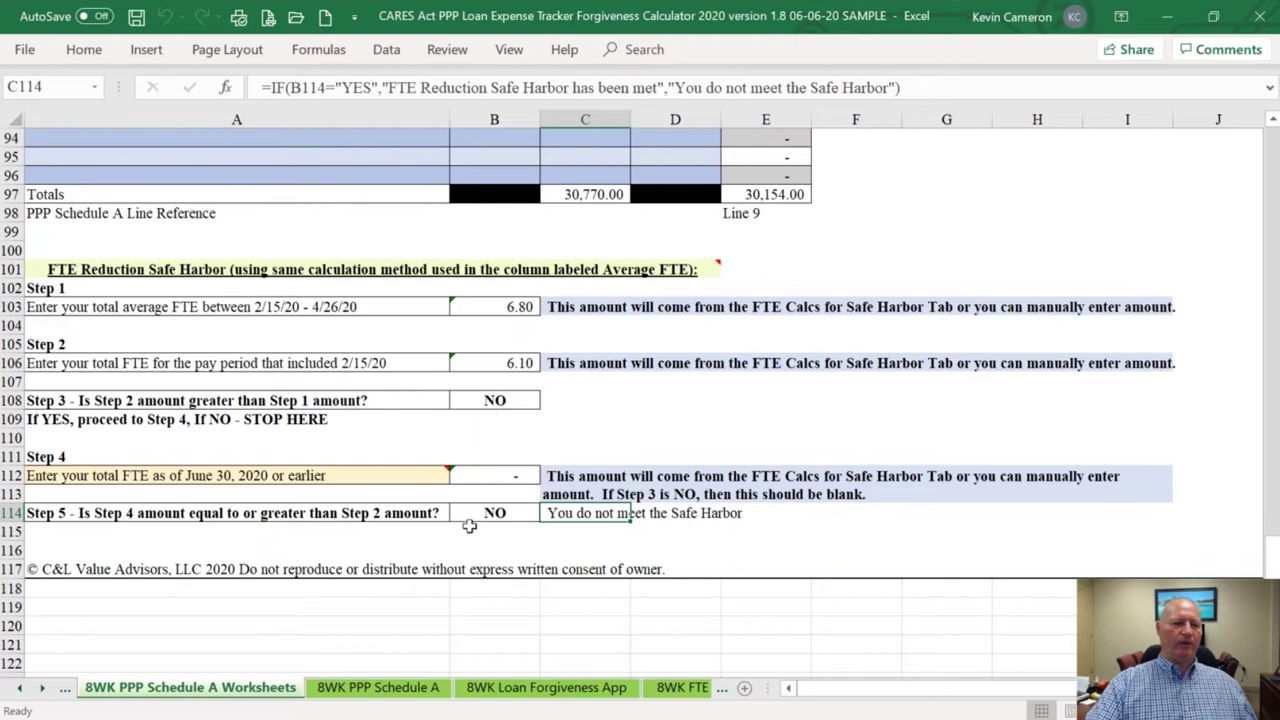
Switch to the 8WK PPP Schedule A sheet and check the linked Line 1 to Line 5 amounts in B9, B11, B13, B16 and B18
{"action": "left_click", "coordinate": [405, 690]}
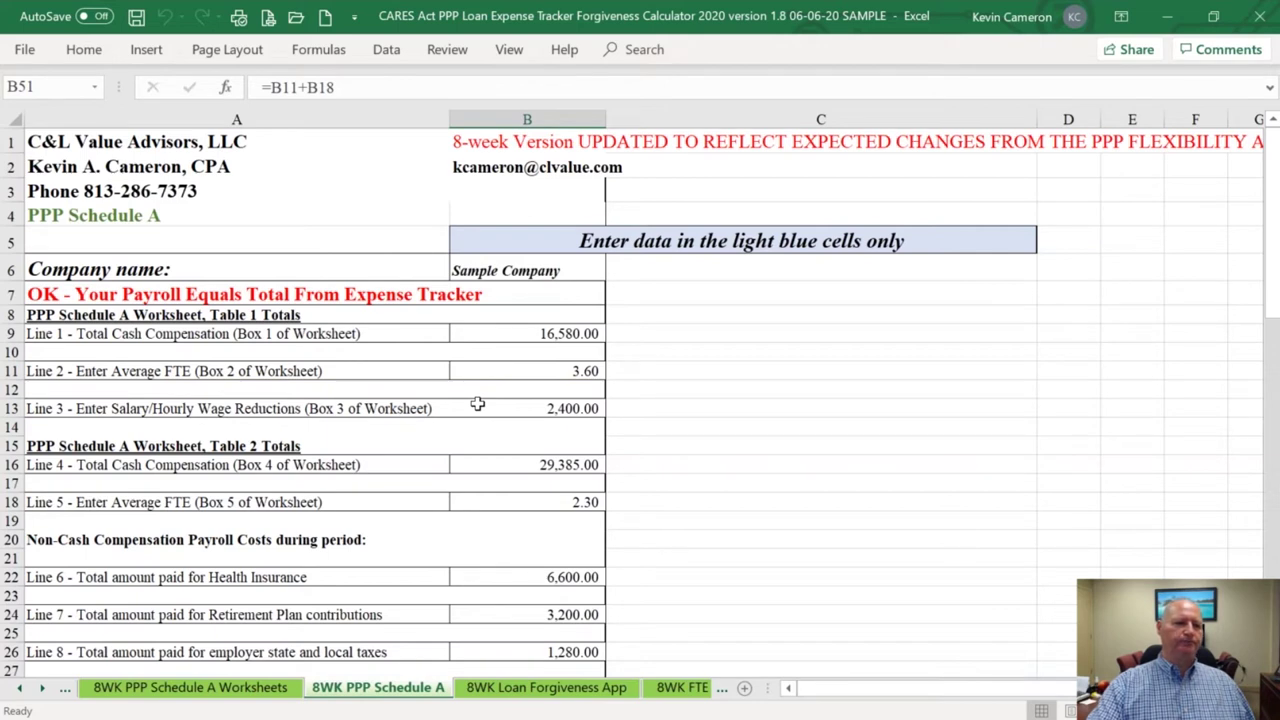
{"action": "left_click", "coordinate": [512, 333]}
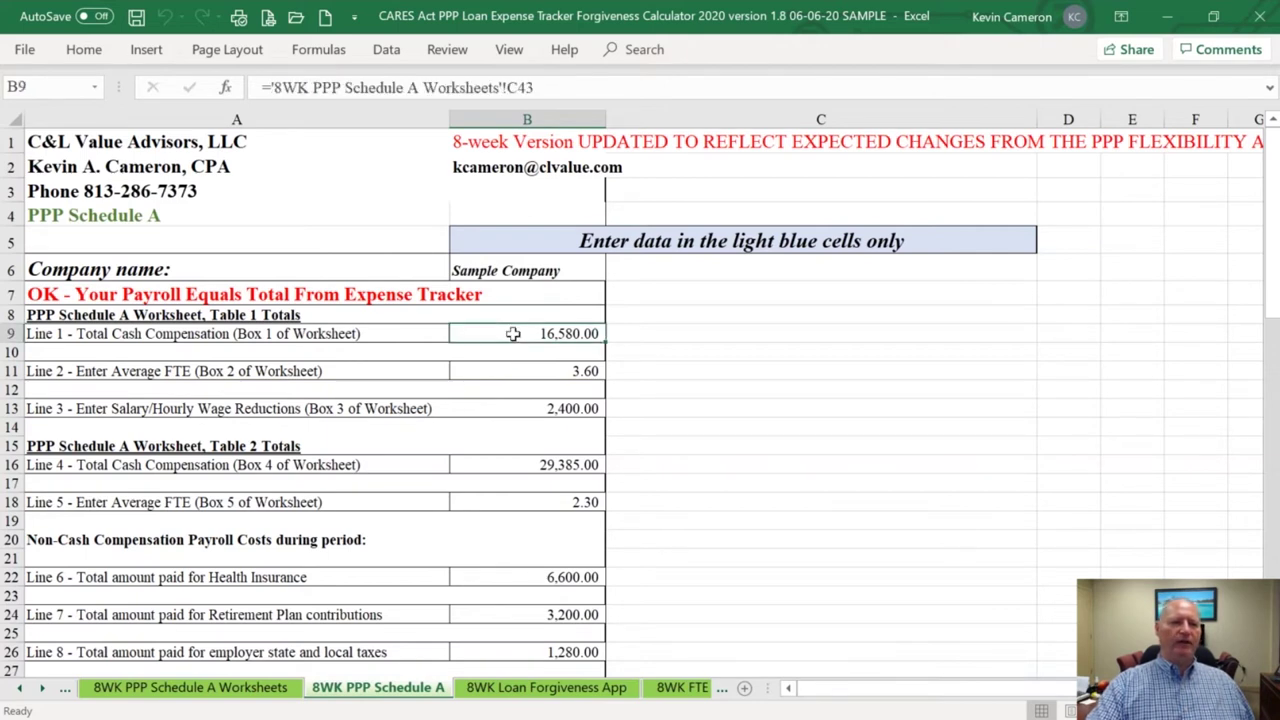
{"action": "left_click", "coordinate": [518, 374]}
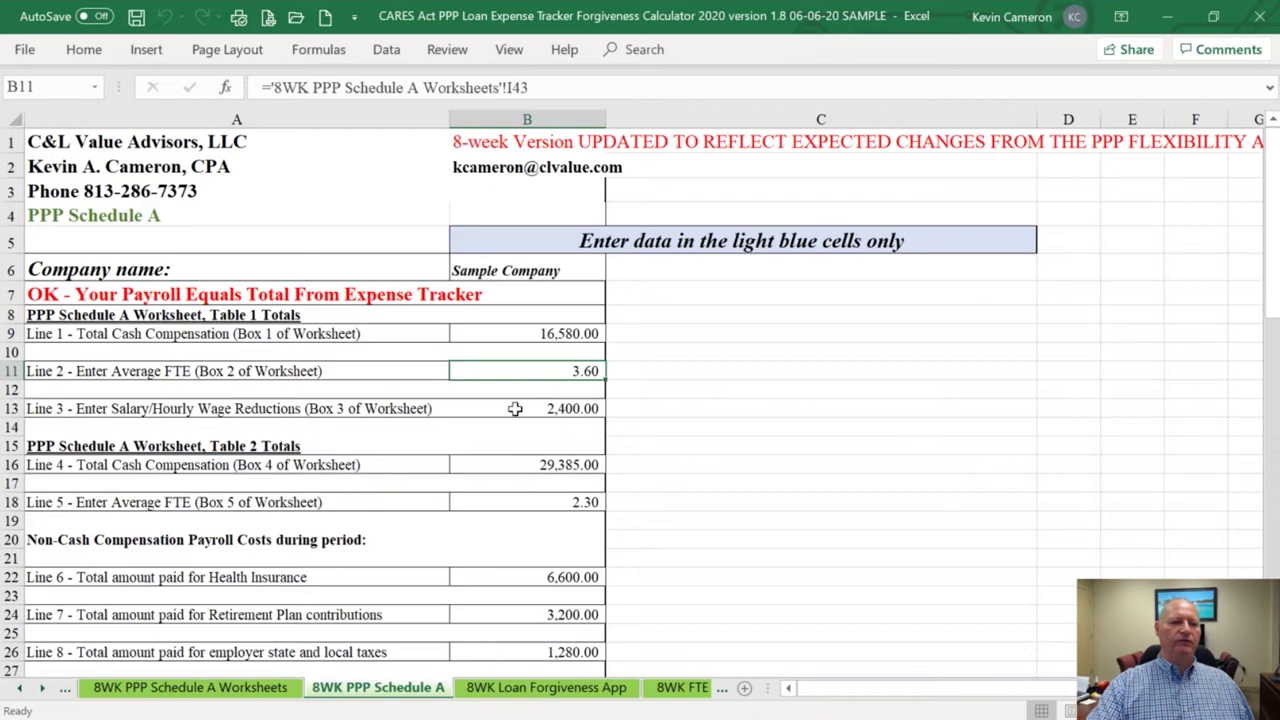
{"action": "left_click", "coordinate": [514, 408]}
{"action": "left_click", "coordinate": [514, 465]}
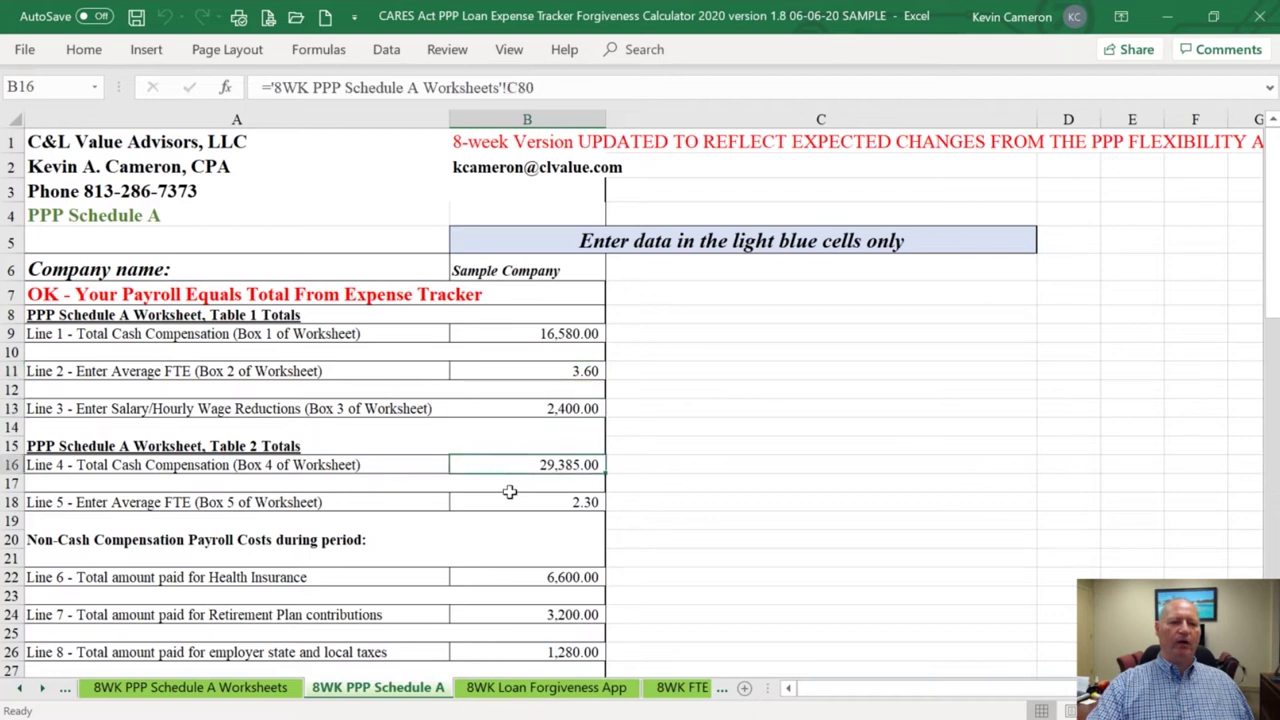
{"action": "left_click", "coordinate": [510, 503]}
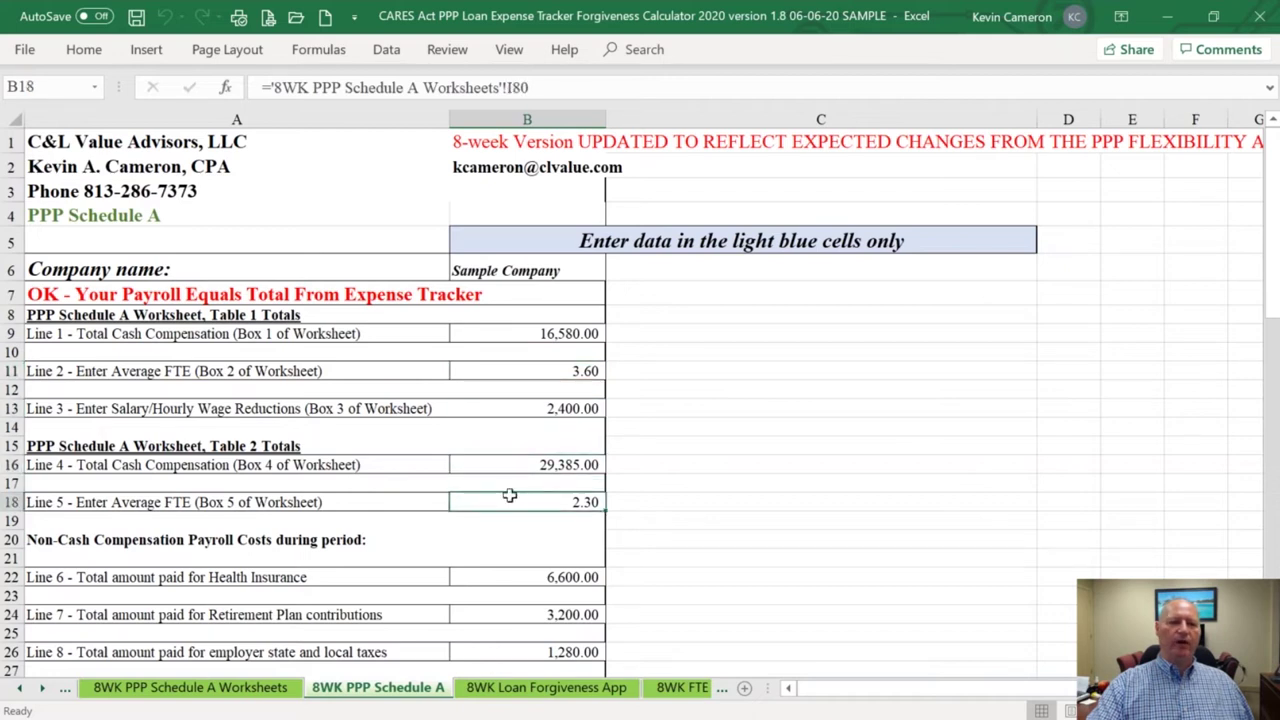
Review Lines 6 to 10 of the payroll costs and the FTE Calculation section below them
{"action": "scroll", "coordinate": [508, 494], "scroll_direction": "down", "scroll_amount": 2}
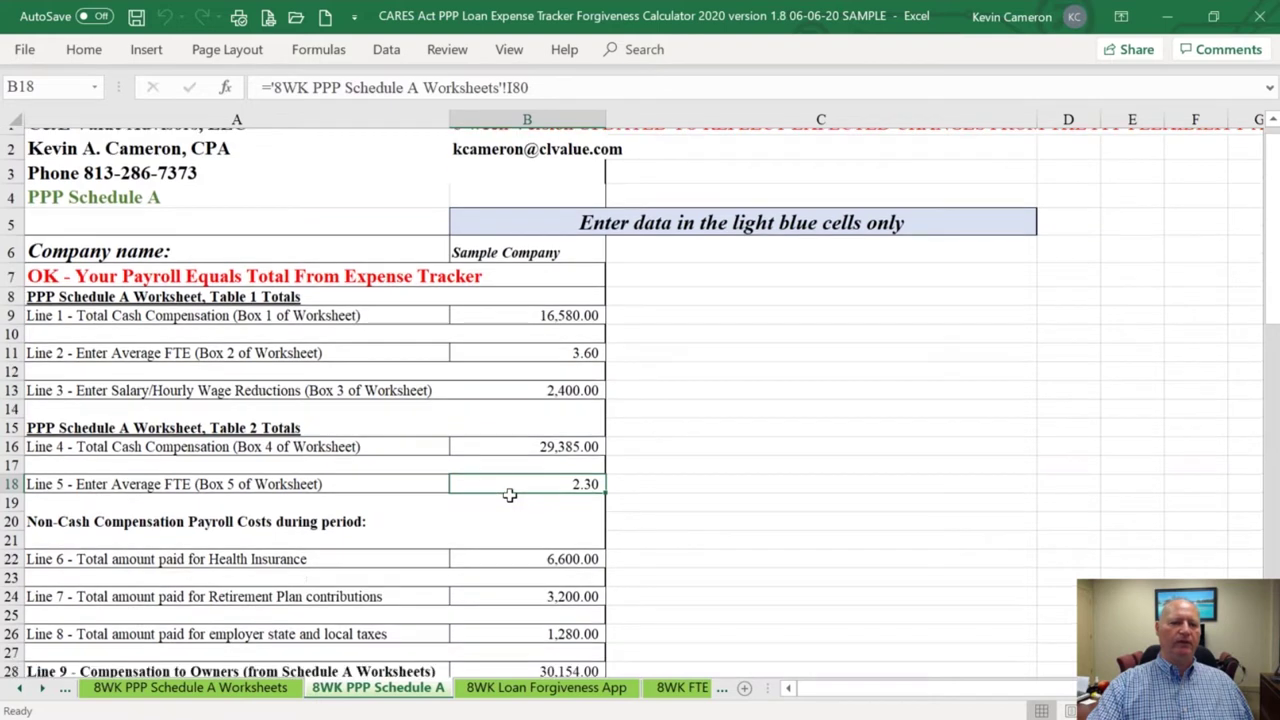
{"action": "scroll", "coordinate": [457, 453], "scroll_direction": "down", "scroll_amount": 1}
{"action": "scroll", "coordinate": [457, 455], "scroll_direction": "down", "scroll_amount": 1}
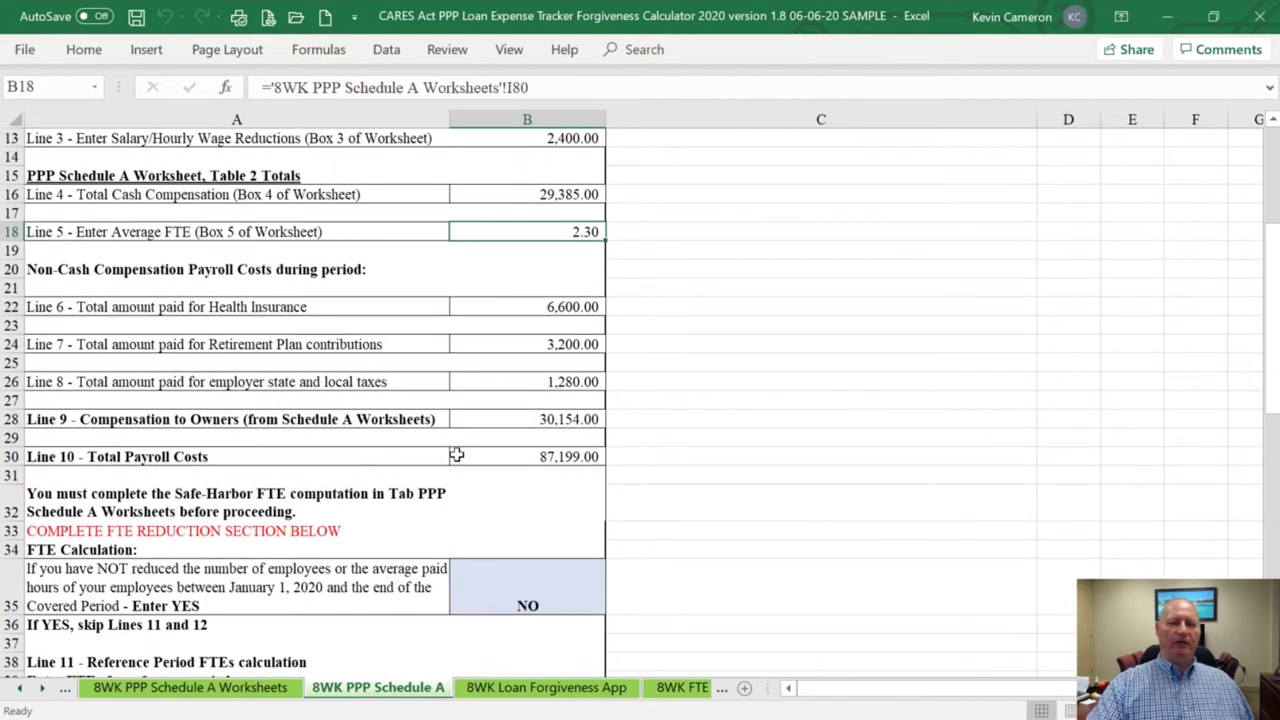
{"action": "scroll", "coordinate": [456, 455], "scroll_direction": "down", "scroll_amount": 2}
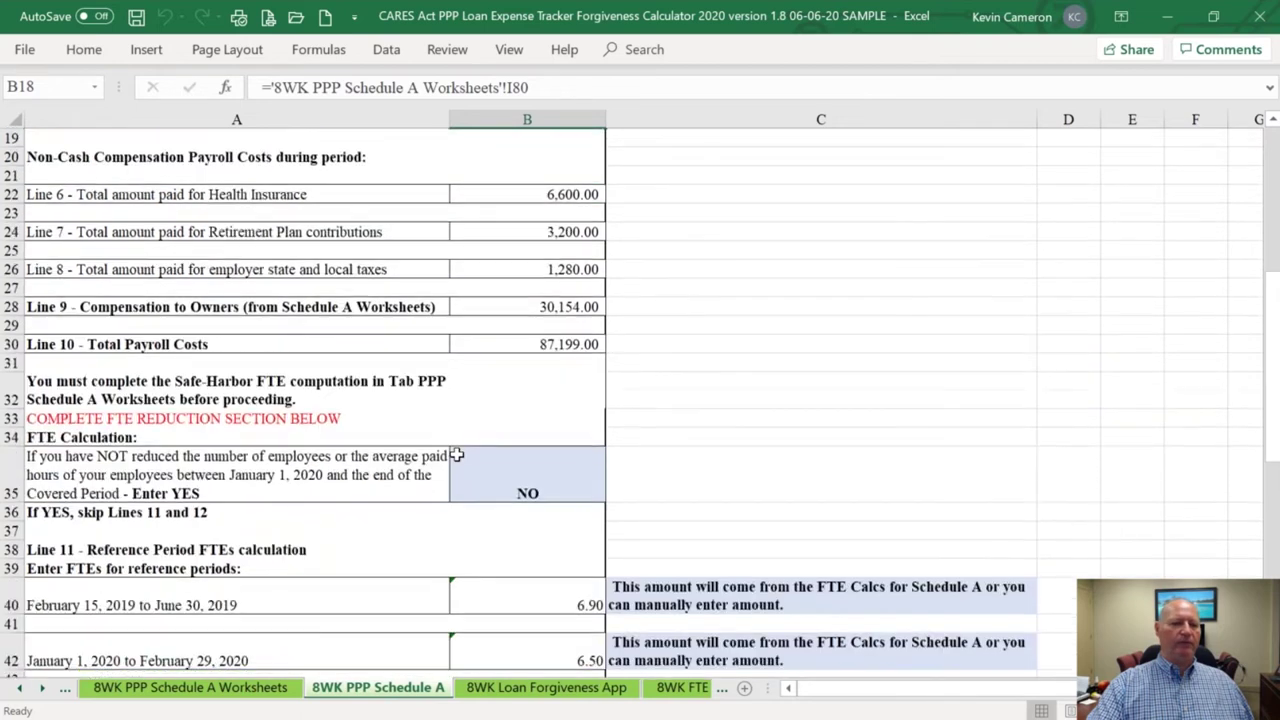
{"action": "scroll", "coordinate": [456, 455], "scroll_direction": "down", "scroll_amount": 4}
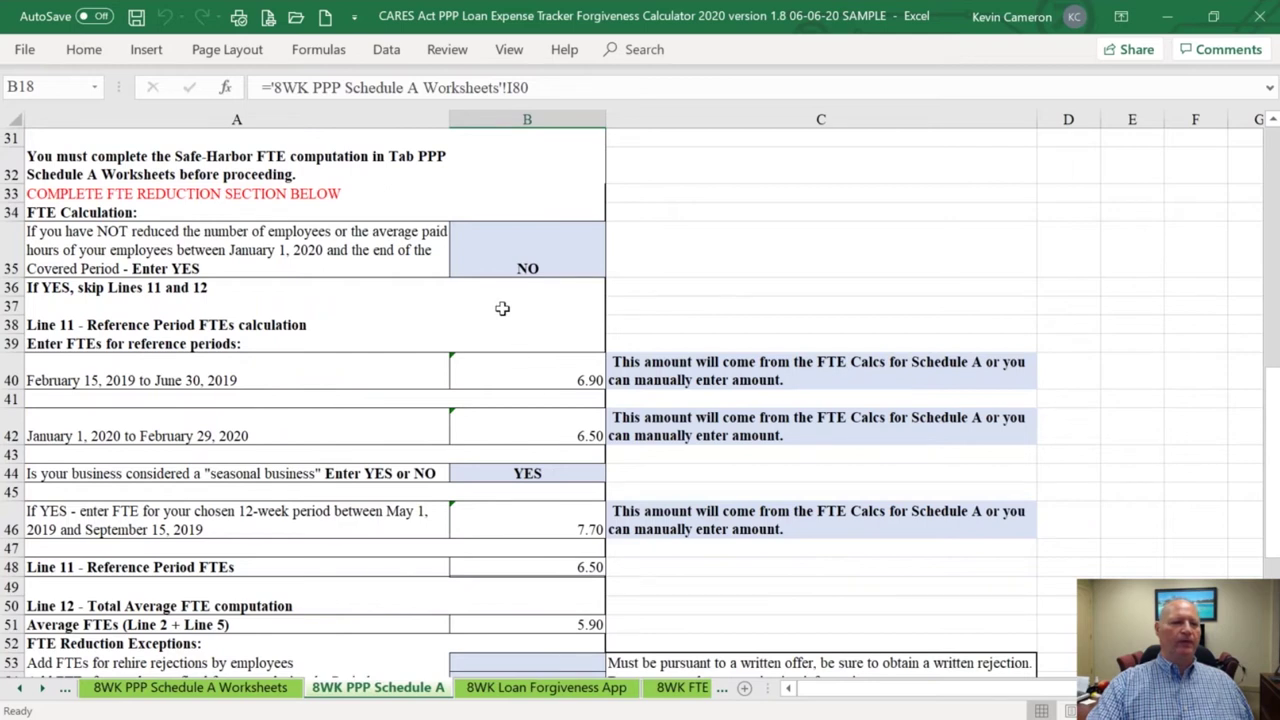
Try YES as the answer to the no-employee-reduction question in B35, and restore the answer to NO
{"action": "left_click", "coordinate": [510, 263]}
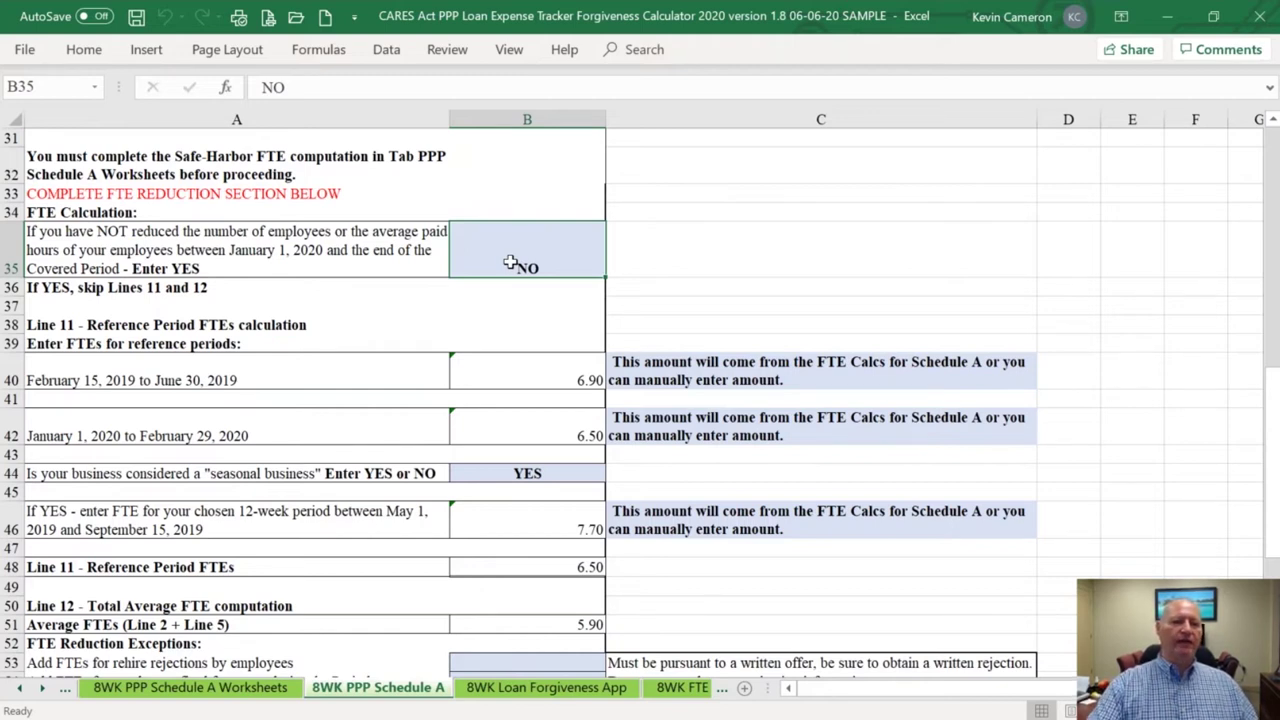
{"action": "type", "text": "YES"}
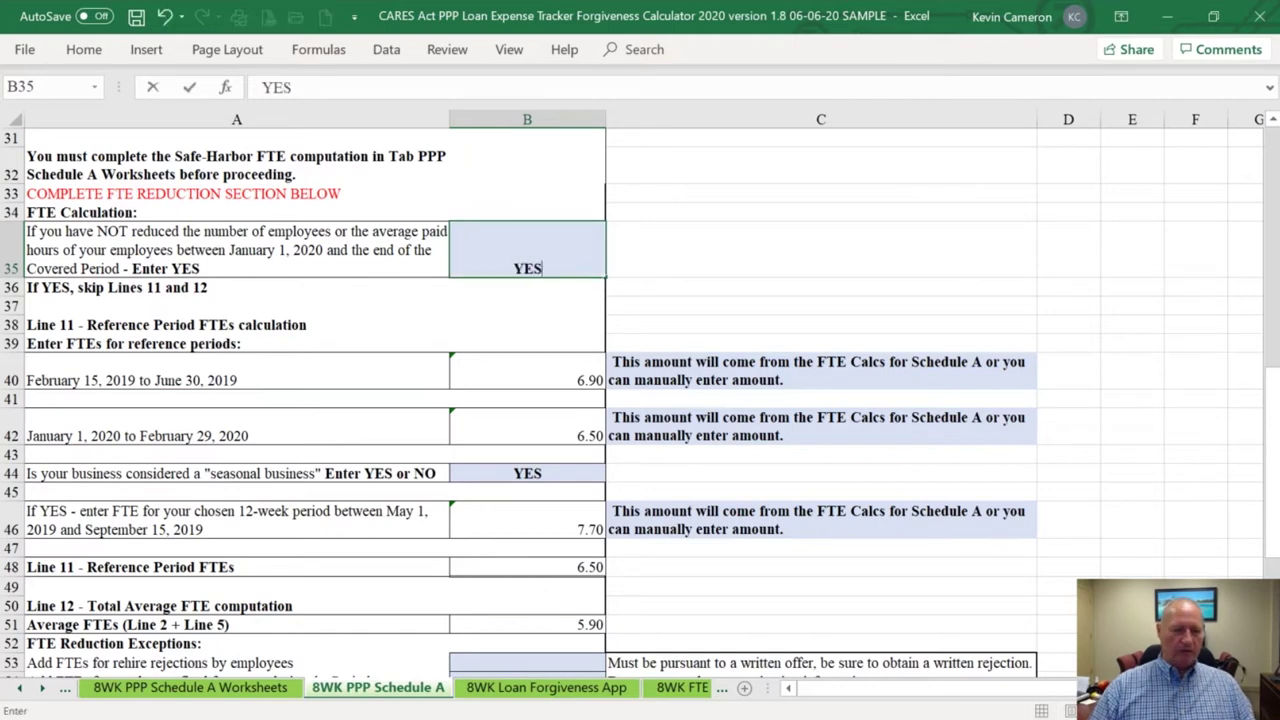
{"action": "key", "text": "Return"}
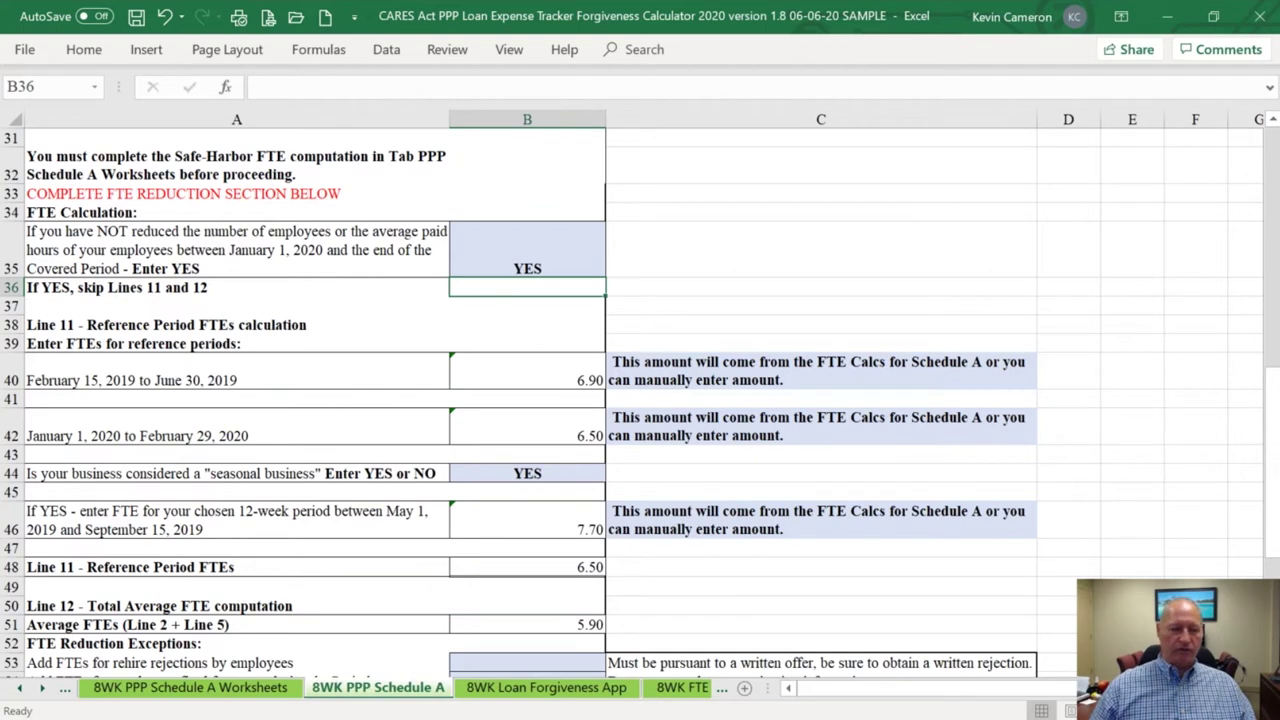
{"action": "left_click", "coordinate": [527, 250]}
{"action": "type", "text": "NO"}
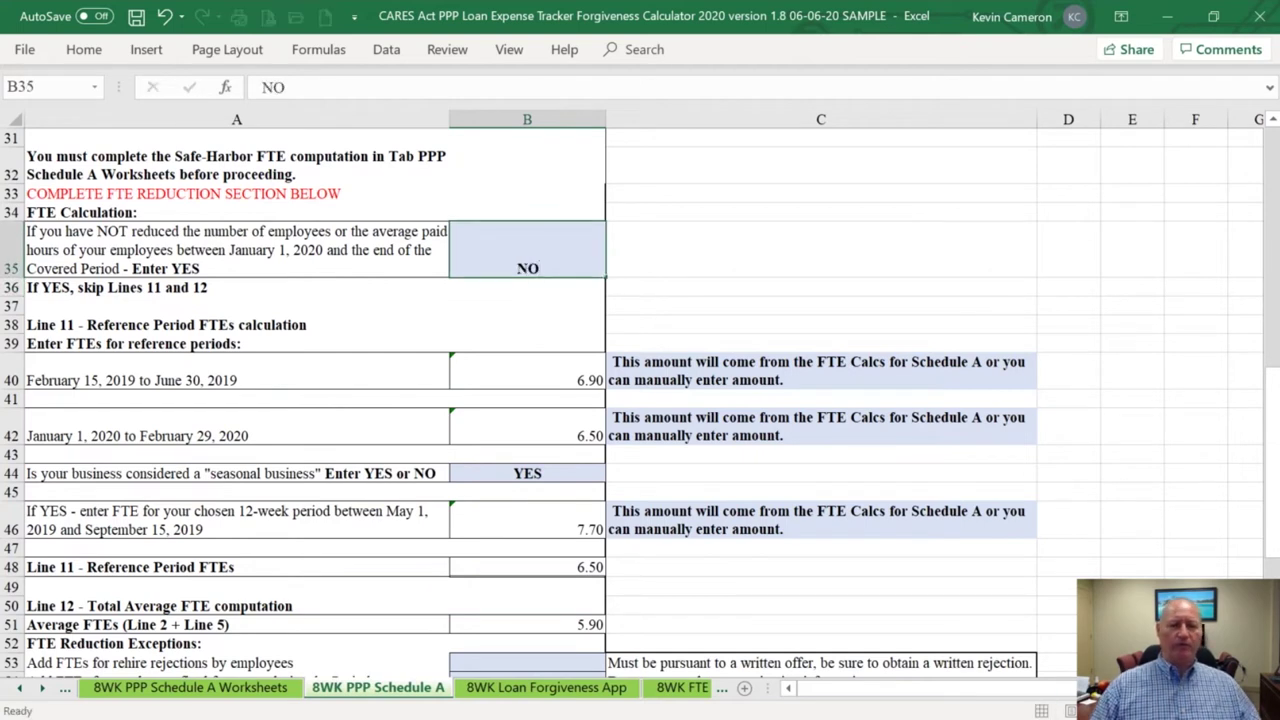
{"action": "key", "text": "Return"}
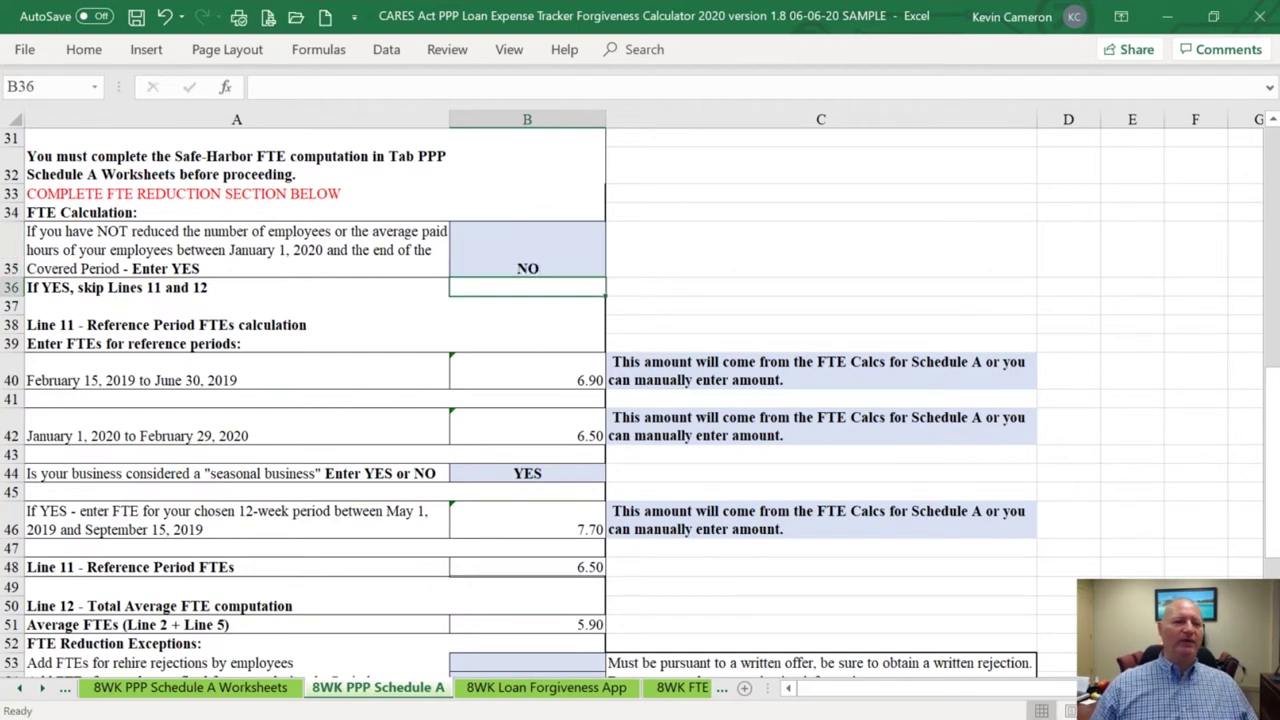
{"action": "key", "text": "Down"}
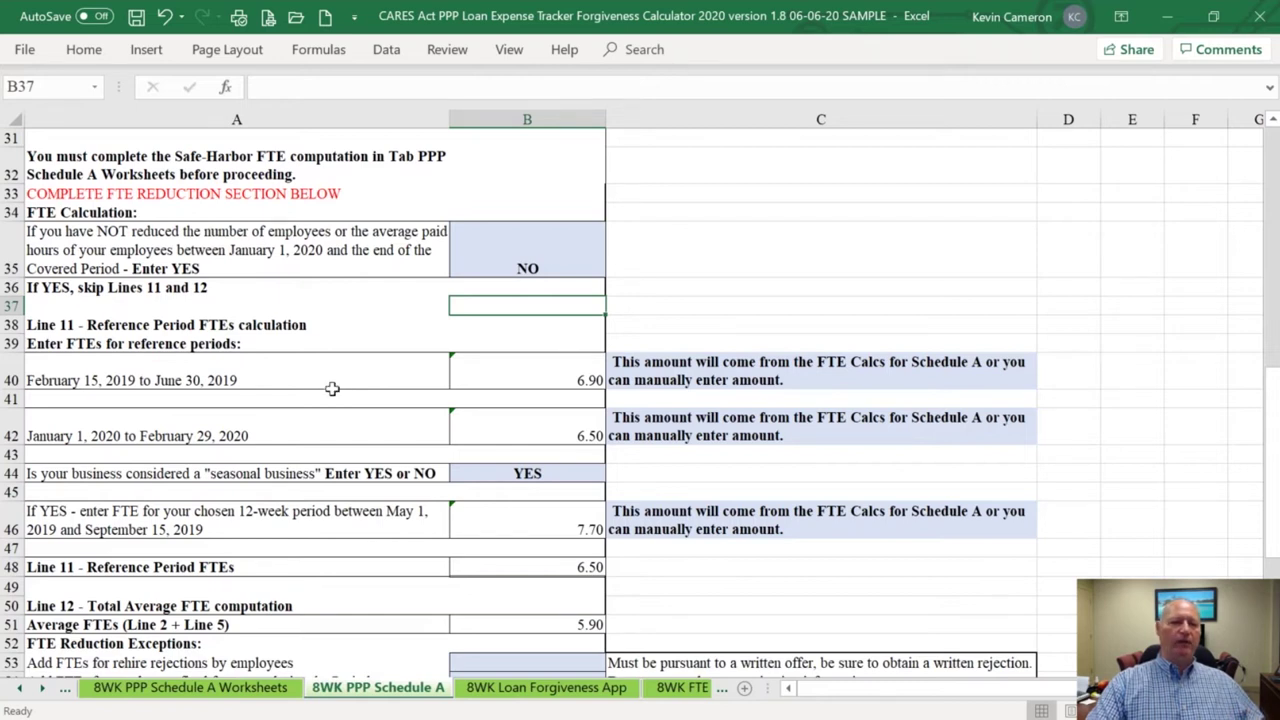
Review the Line 11 reference period labels in A40, A42 and A46 and the seasonal business answer in B44
{"action": "left_click", "coordinate": [296, 374]}
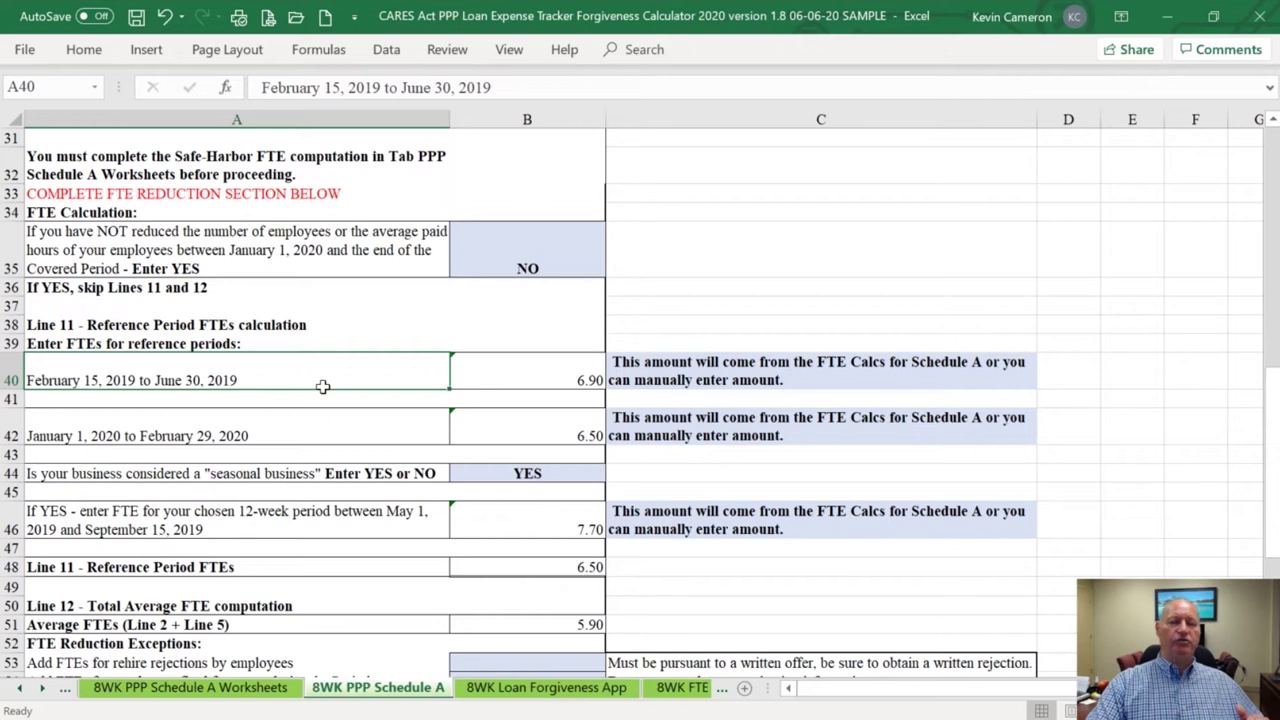
{"action": "left_click", "coordinate": [297, 424]}
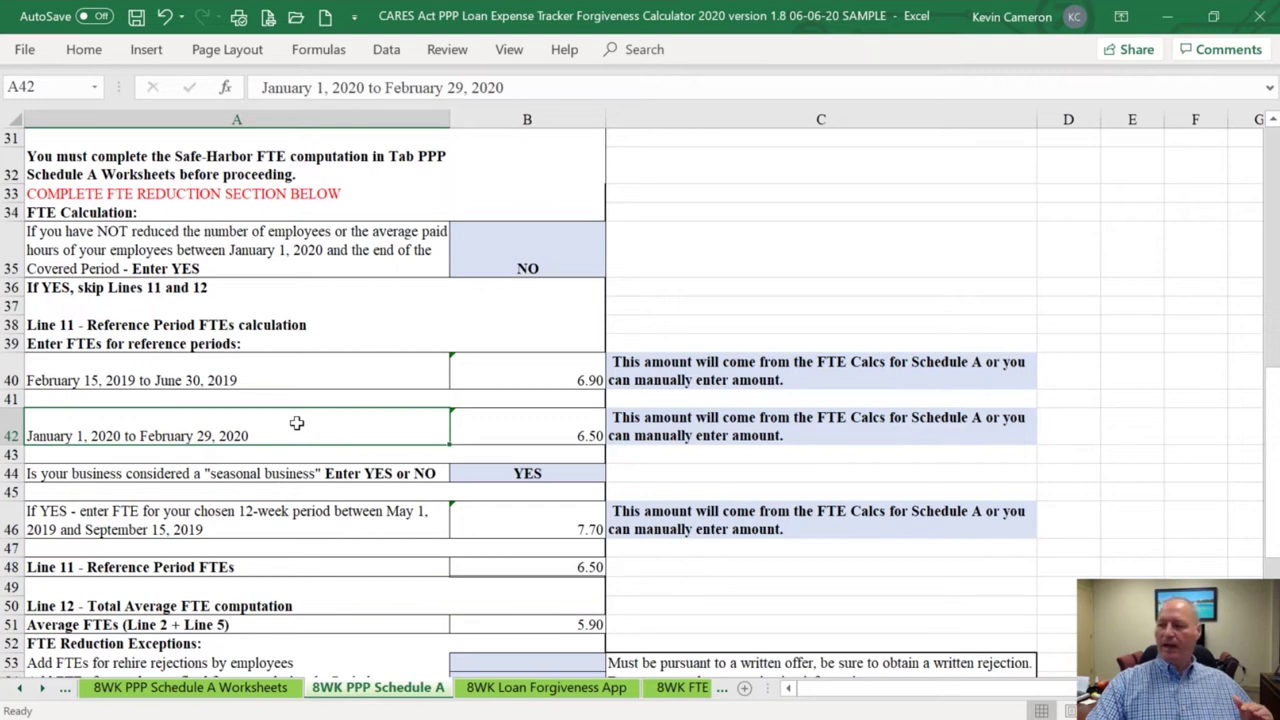
{"action": "left_click", "coordinate": [266, 515]}
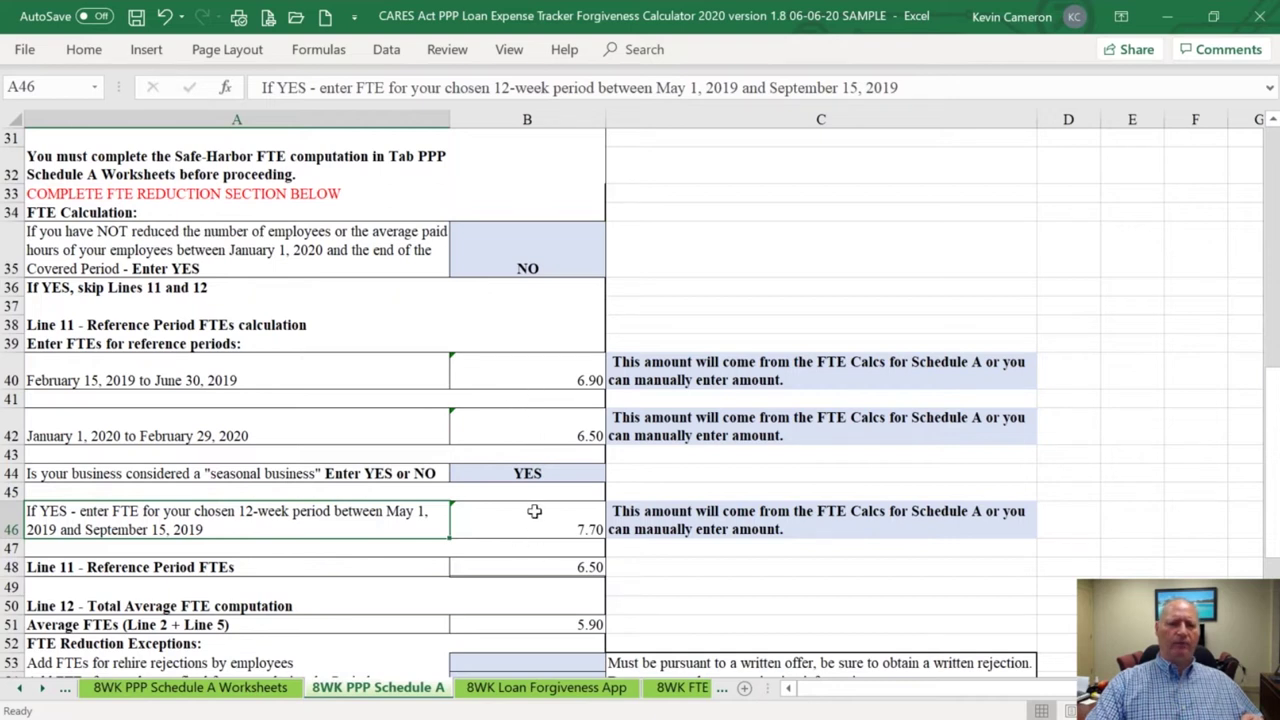
{"action": "left_click", "coordinate": [534, 475]}
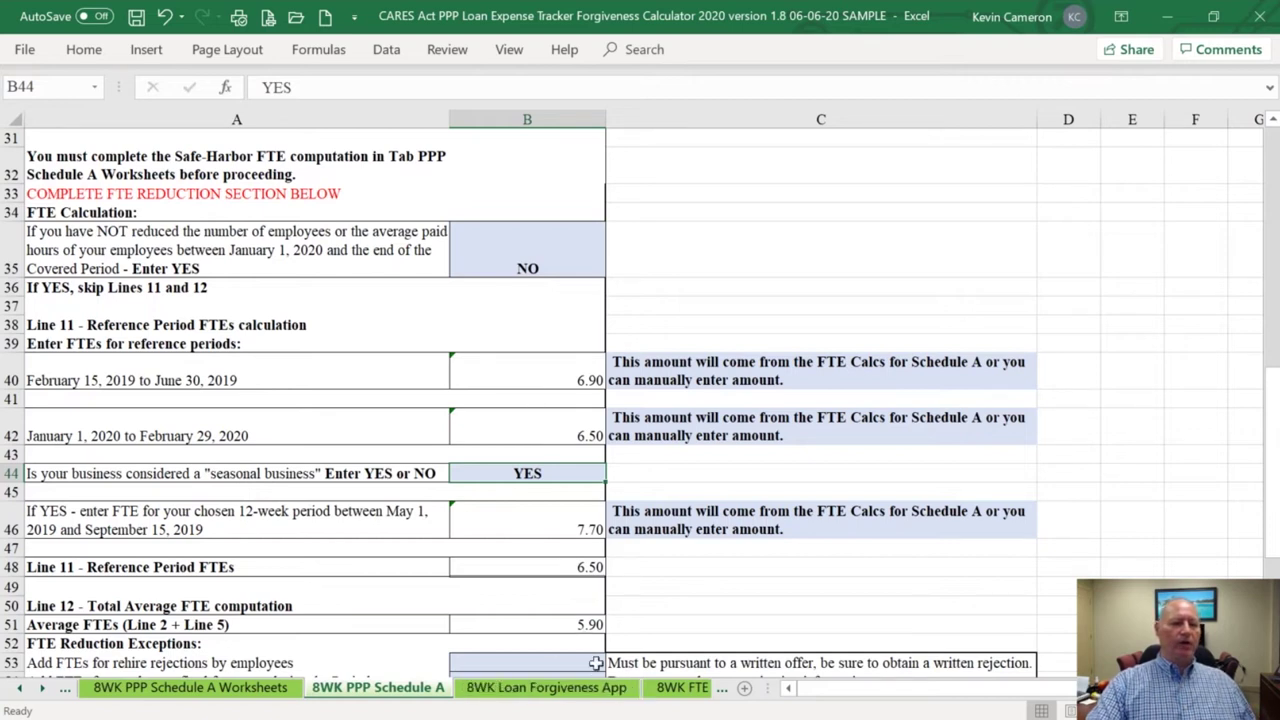
Check the source formulas for the reference period FTEs in B40, B42 and B46
{"action": "left_click", "coordinate": [534, 372]}
{"action": "left_click", "coordinate": [545, 419]}
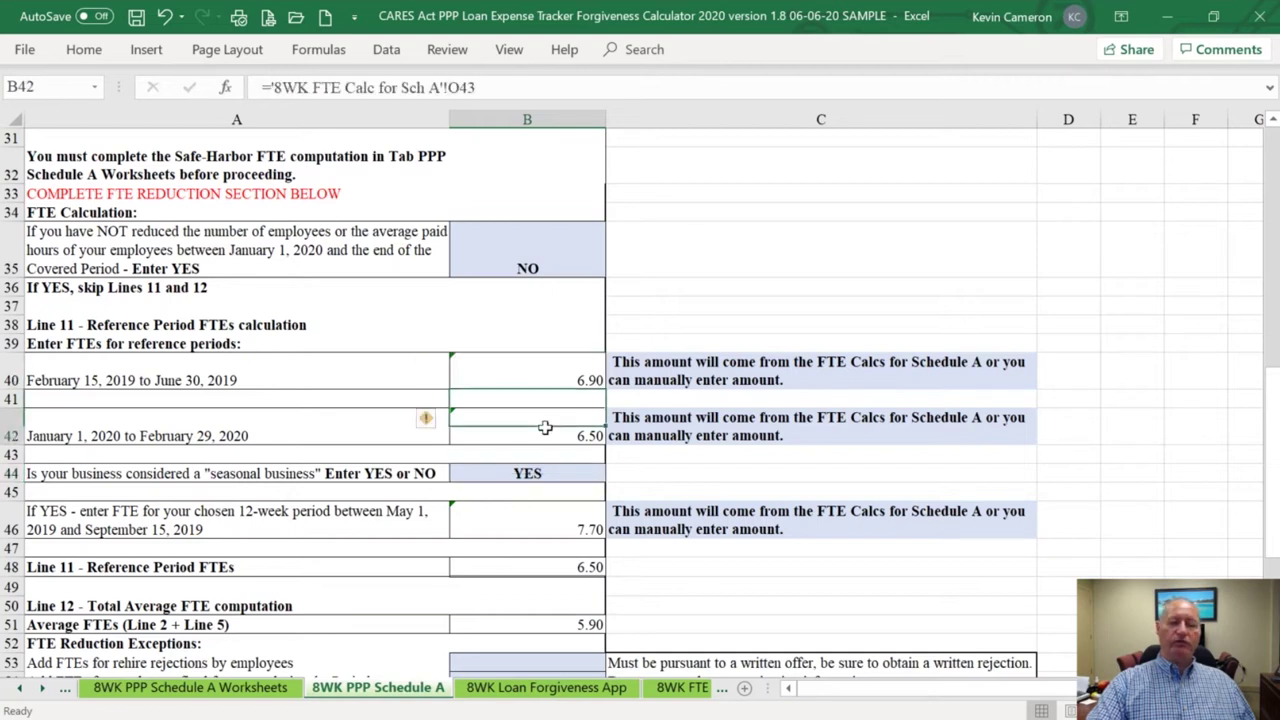
{"action": "left_click", "coordinate": [547, 524]}
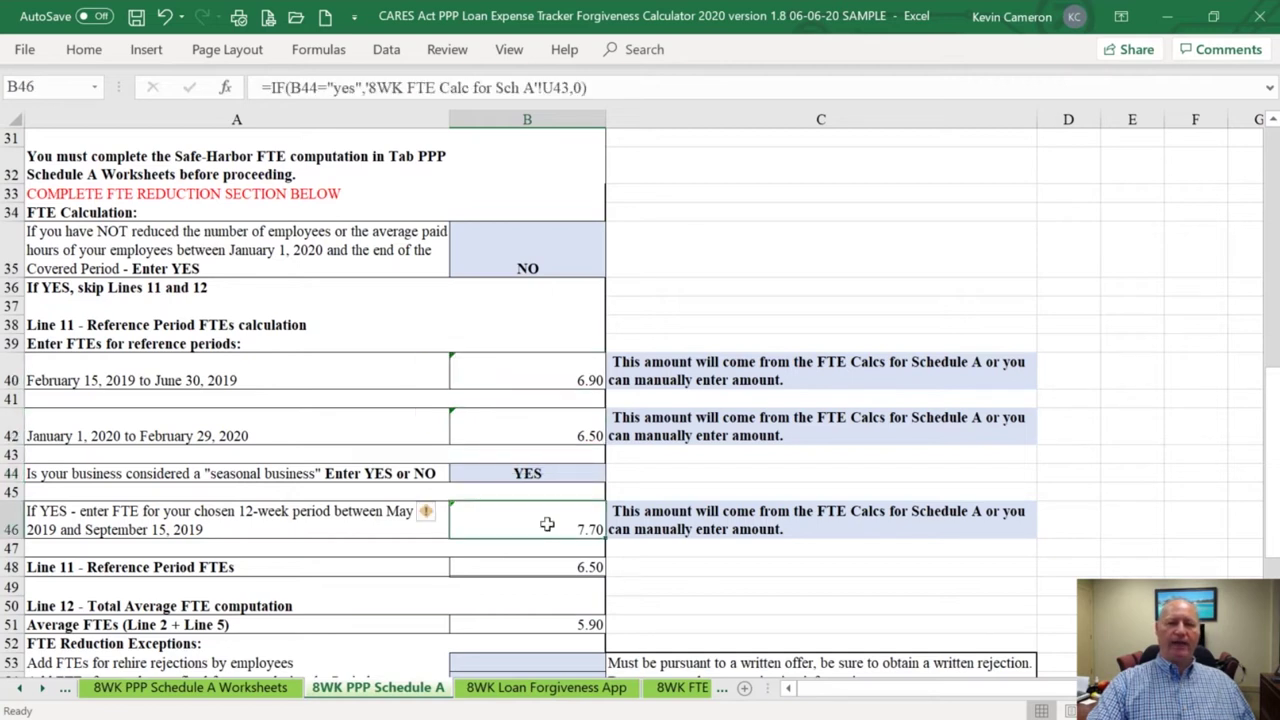
Open the 8WK FTE Calc for Sch A sheet and read the payroll period headings in E9 and K9
{"action": "left_click", "coordinate": [672, 688]}
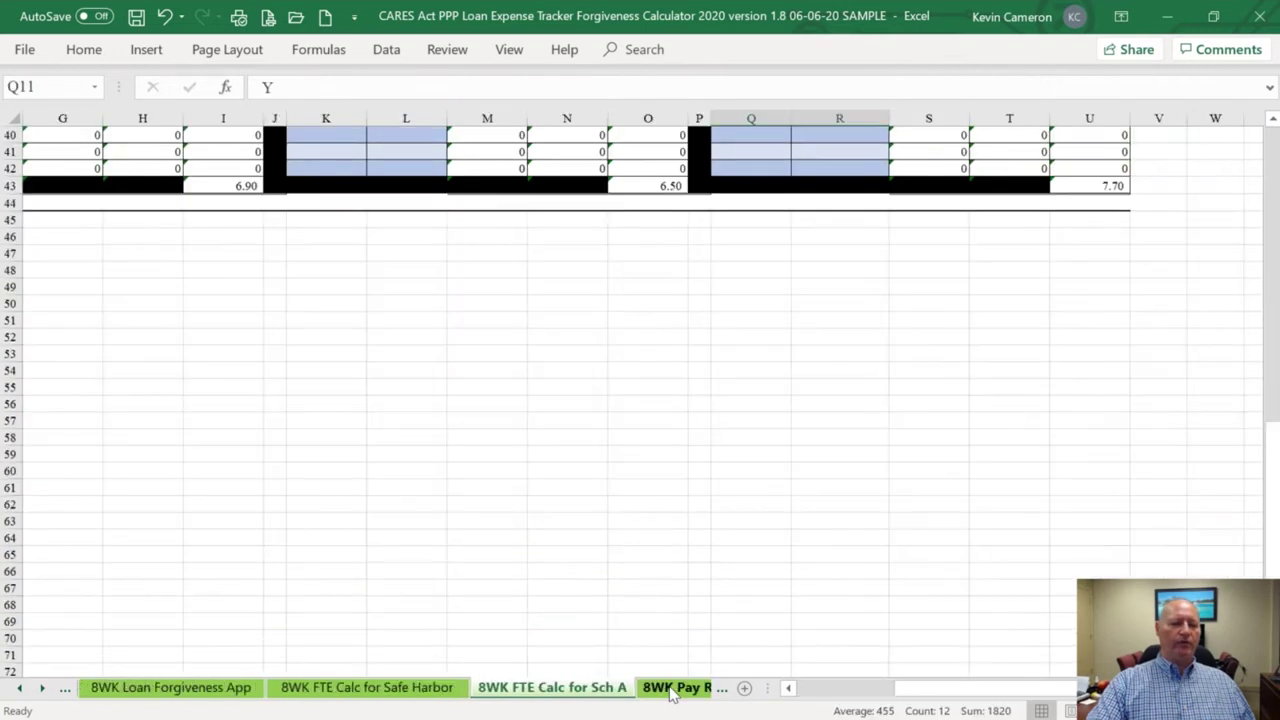
{"action": "left_click", "coordinate": [672, 688]}
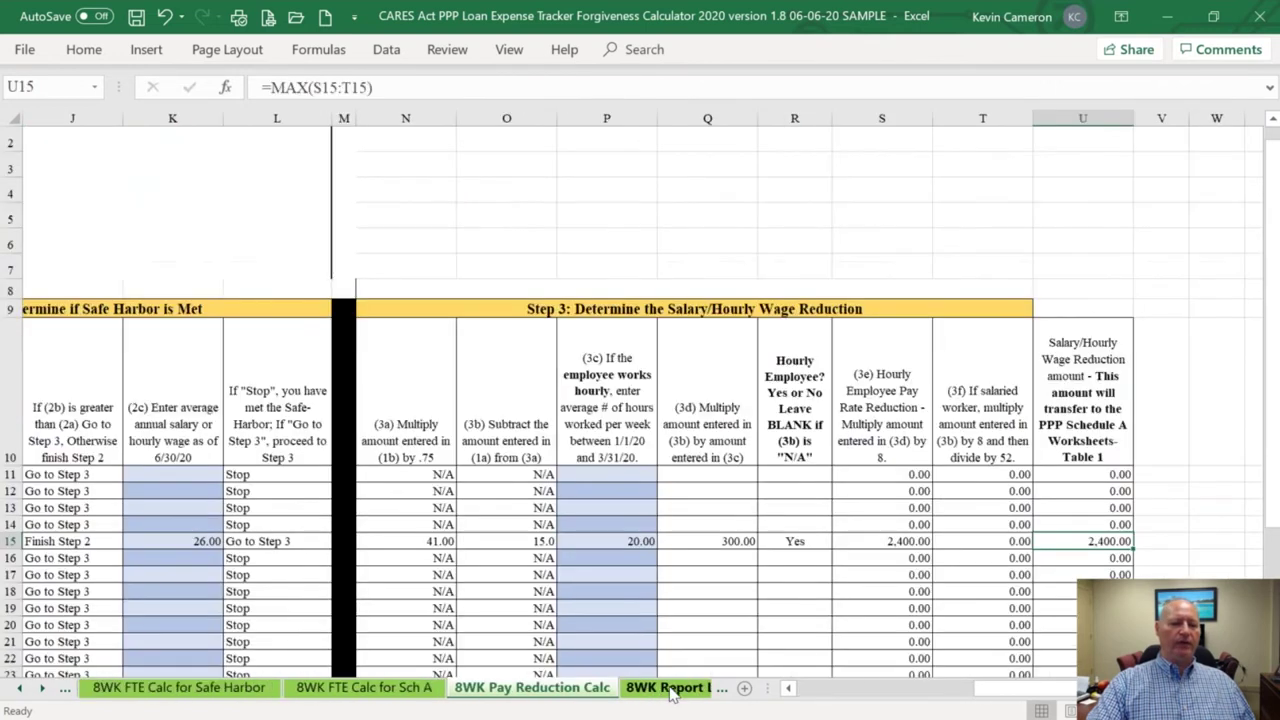
{"action": "left_click", "coordinate": [358, 690]}
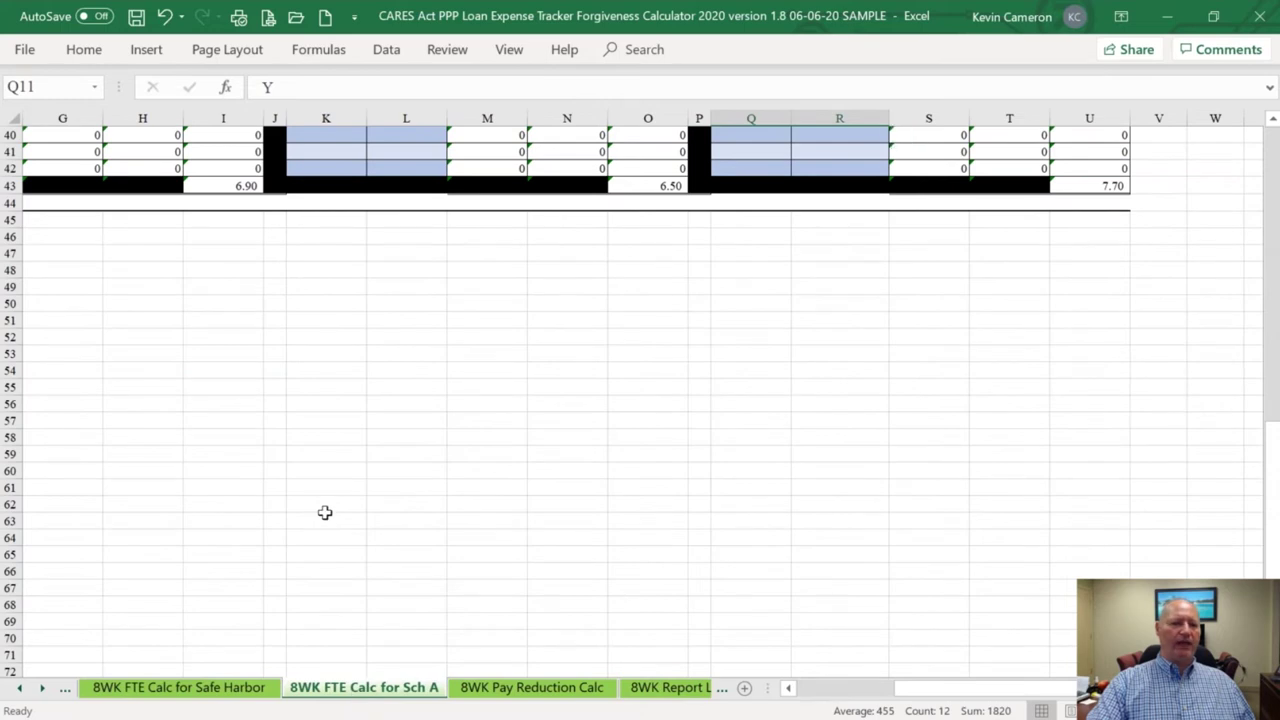
{"action": "scroll", "coordinate": [324, 513], "scroll_direction": "up", "scroll_amount": 13}
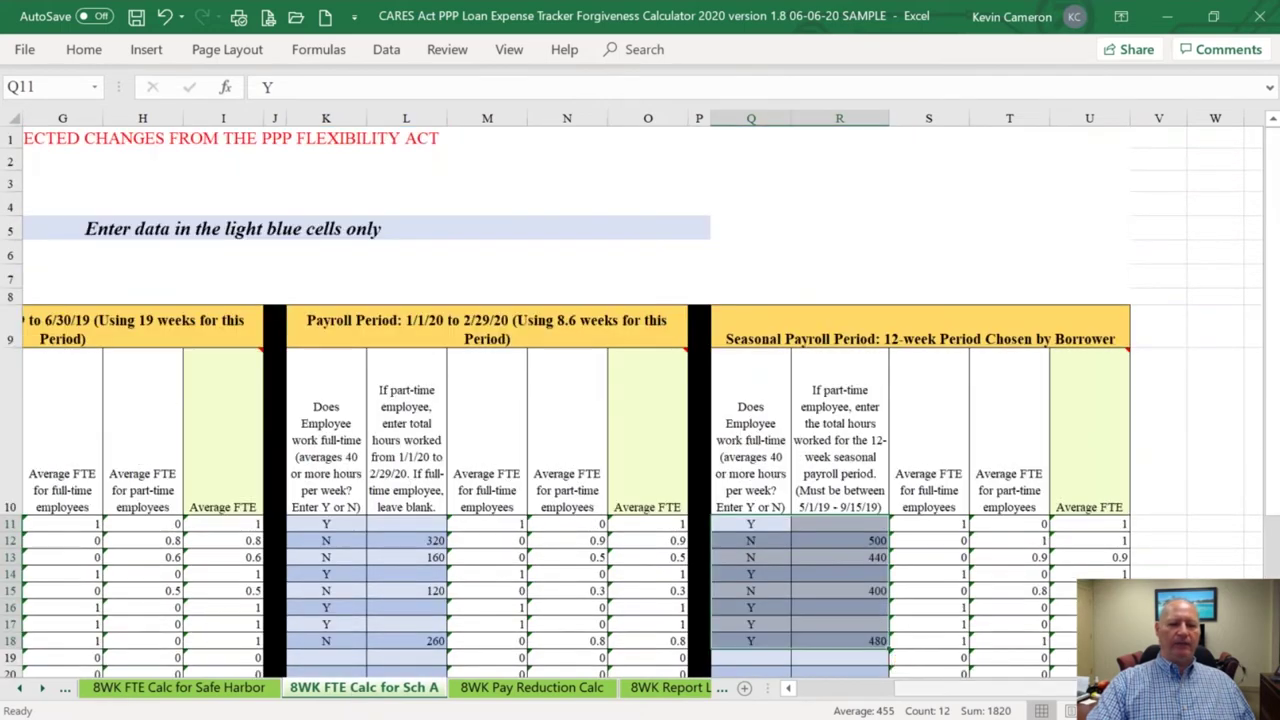
{"action": "scroll", "coordinate": [901, 660], "scroll_direction": "left", "scroll_amount": 5}
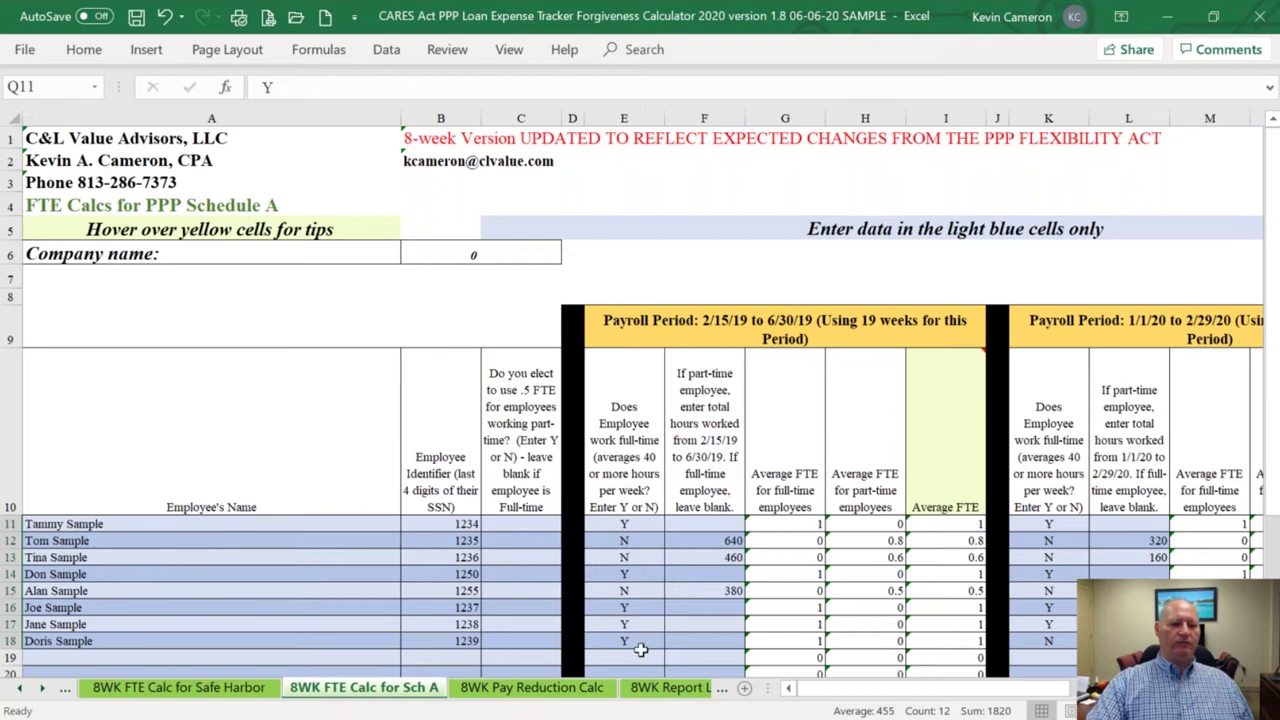
{"action": "left_click", "coordinate": [775, 327]}
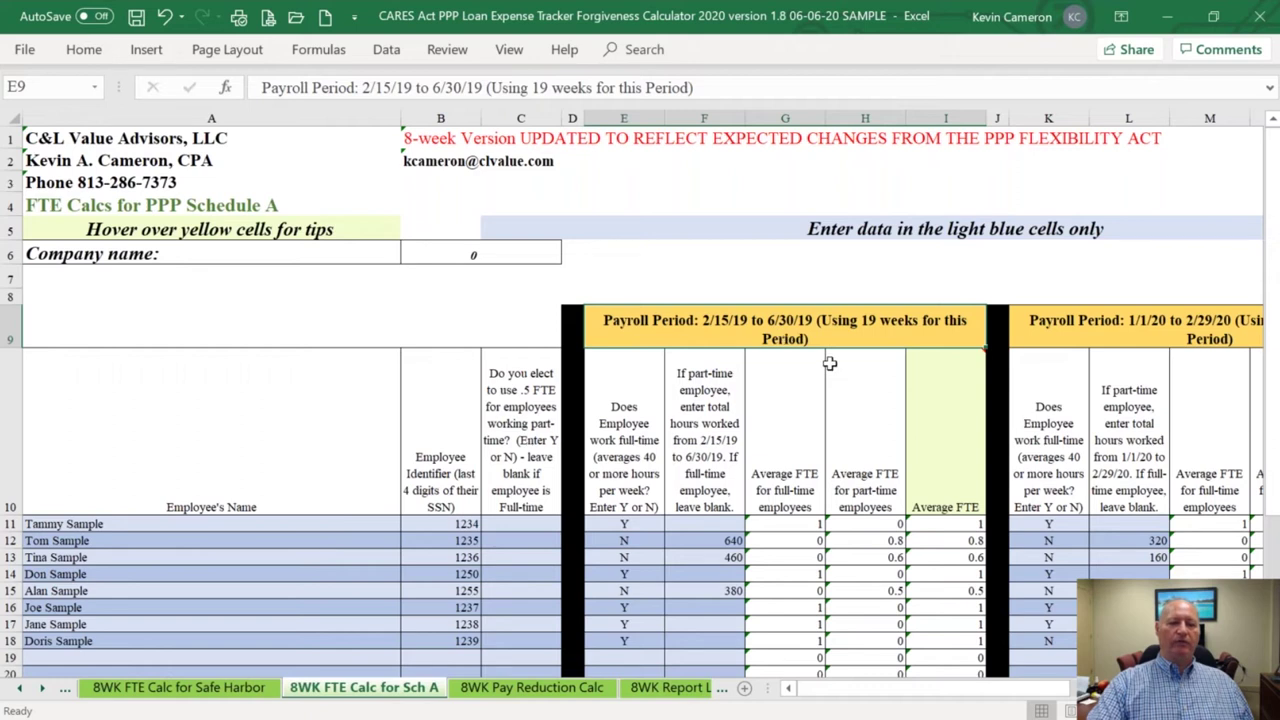
{"action": "left_click", "coordinate": [1083, 322]}
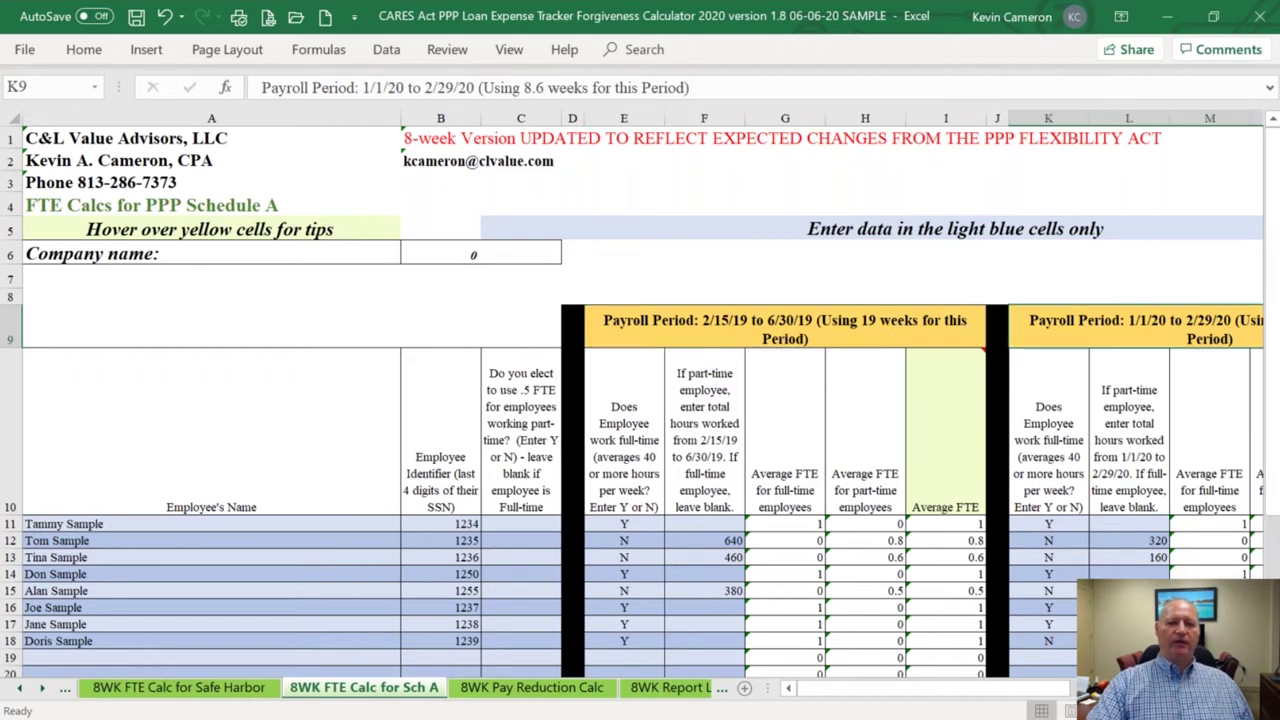
Review the seasonal payroll period heading in Q9, its part-time hours instruction in R10 and the full-time flag in K11
{"action": "scroll", "coordinate": [815, 335], "scroll_direction": "right", "scroll_amount": 2}
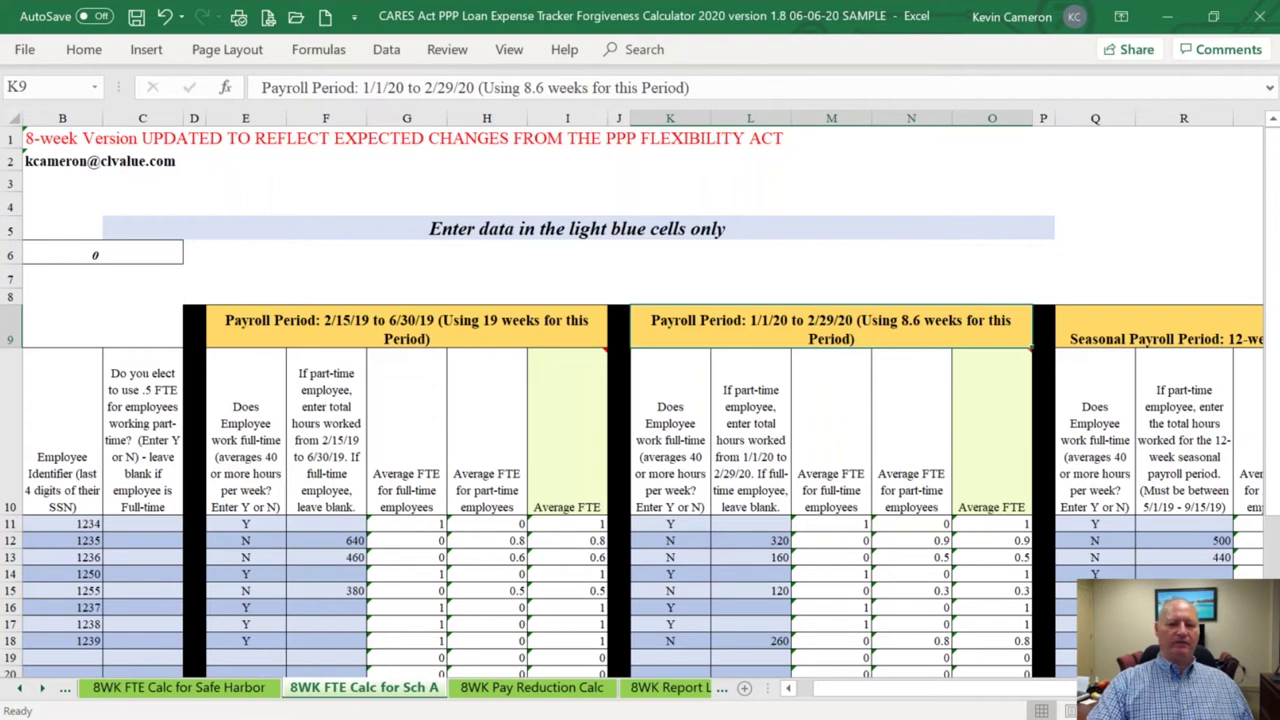
{"action": "scroll", "coordinate": [887, 328], "scroll_direction": "right", "scroll_amount": 5}
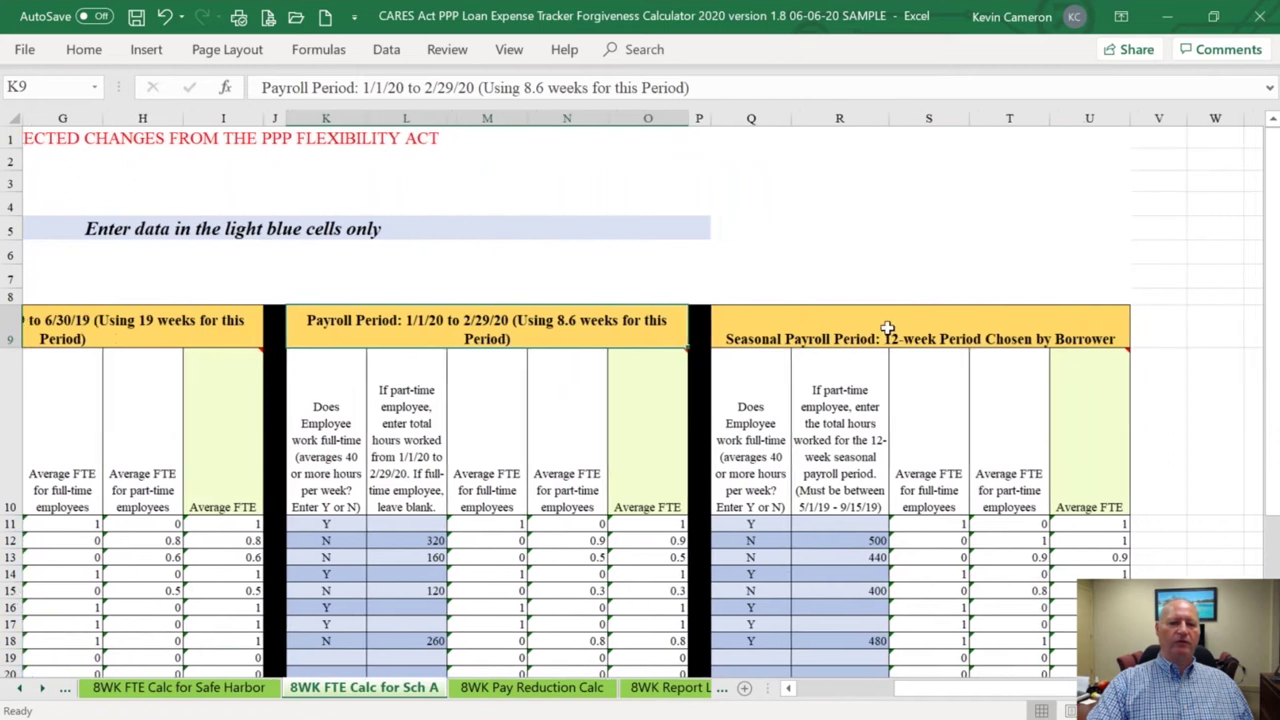
{"action": "left_click", "coordinate": [887, 328]}
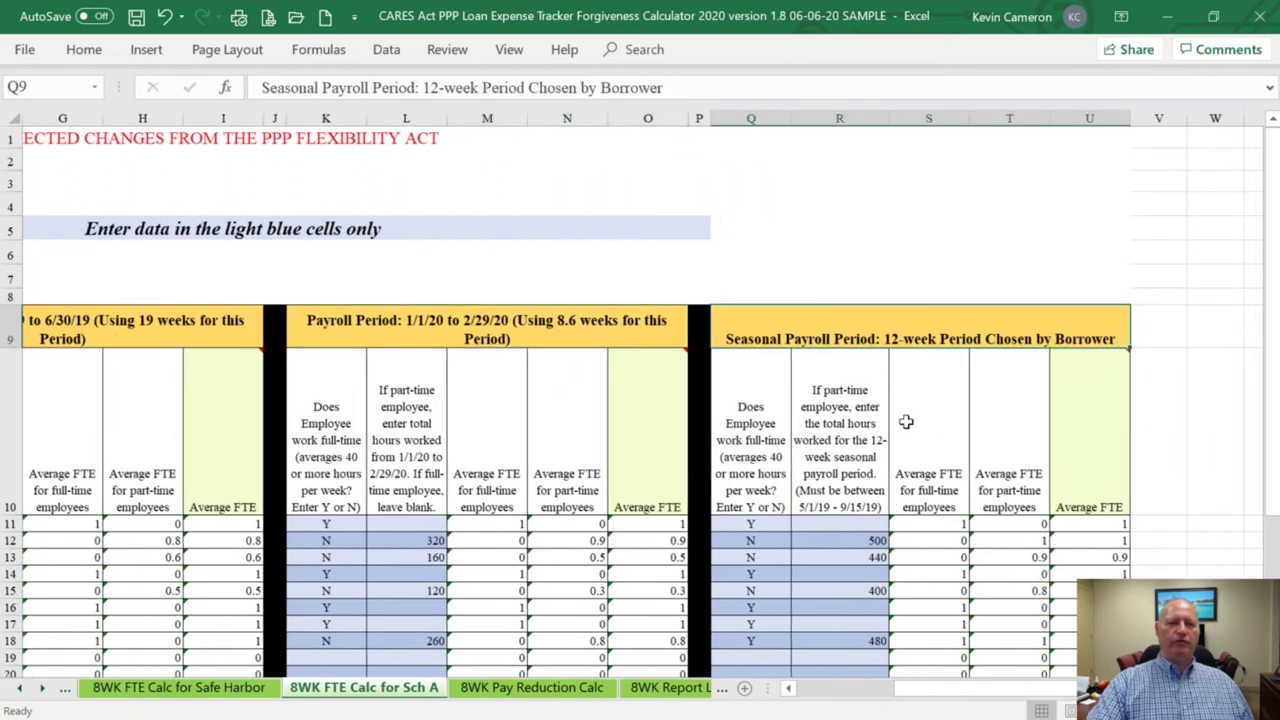
{"action": "left_click", "coordinate": [843, 482]}
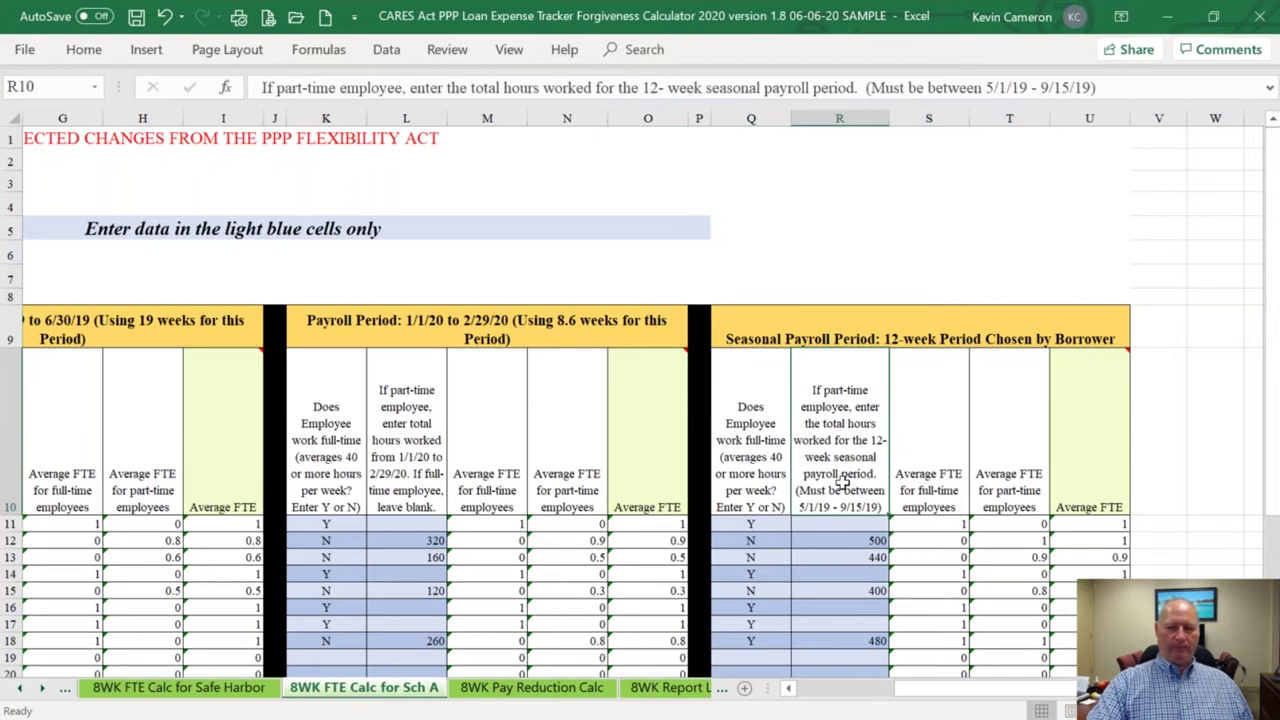
{"action": "left_click", "coordinate": [338, 522]}
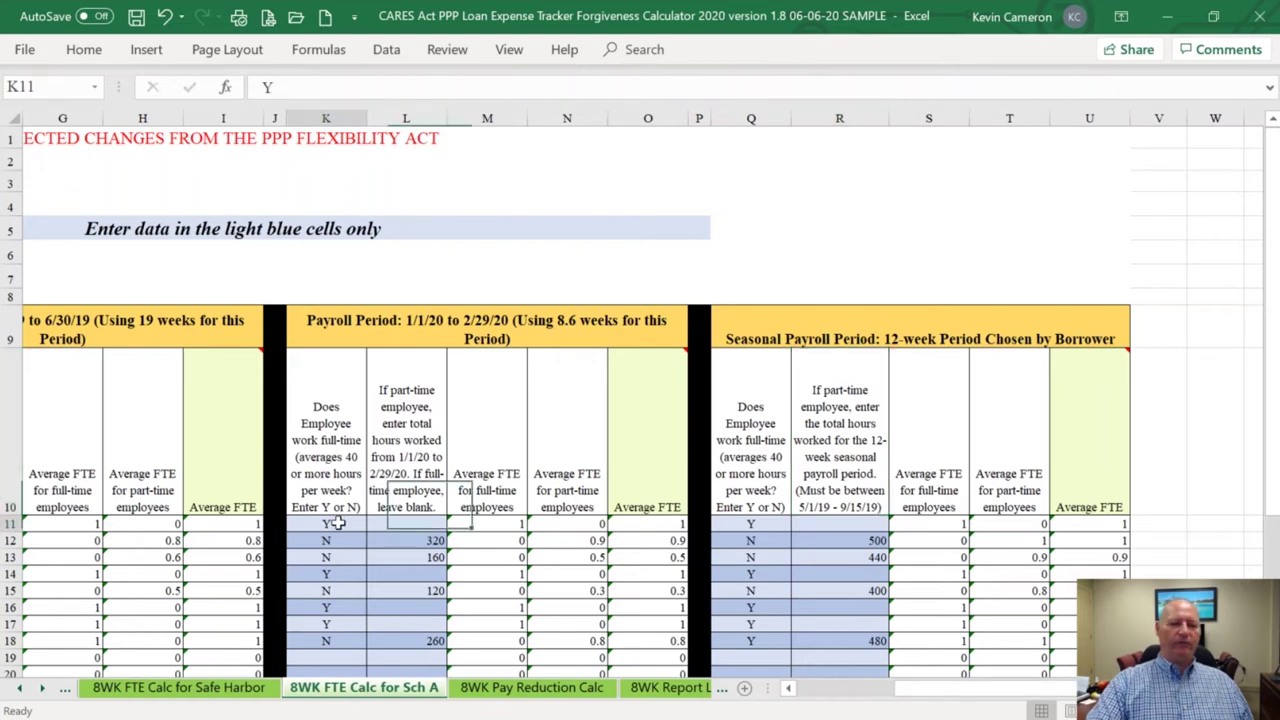
Check the full-time FTE formula in M11, the part-time hours in L12 and the average FTE formula in O12
{"action": "left_click", "coordinate": [517, 527]}
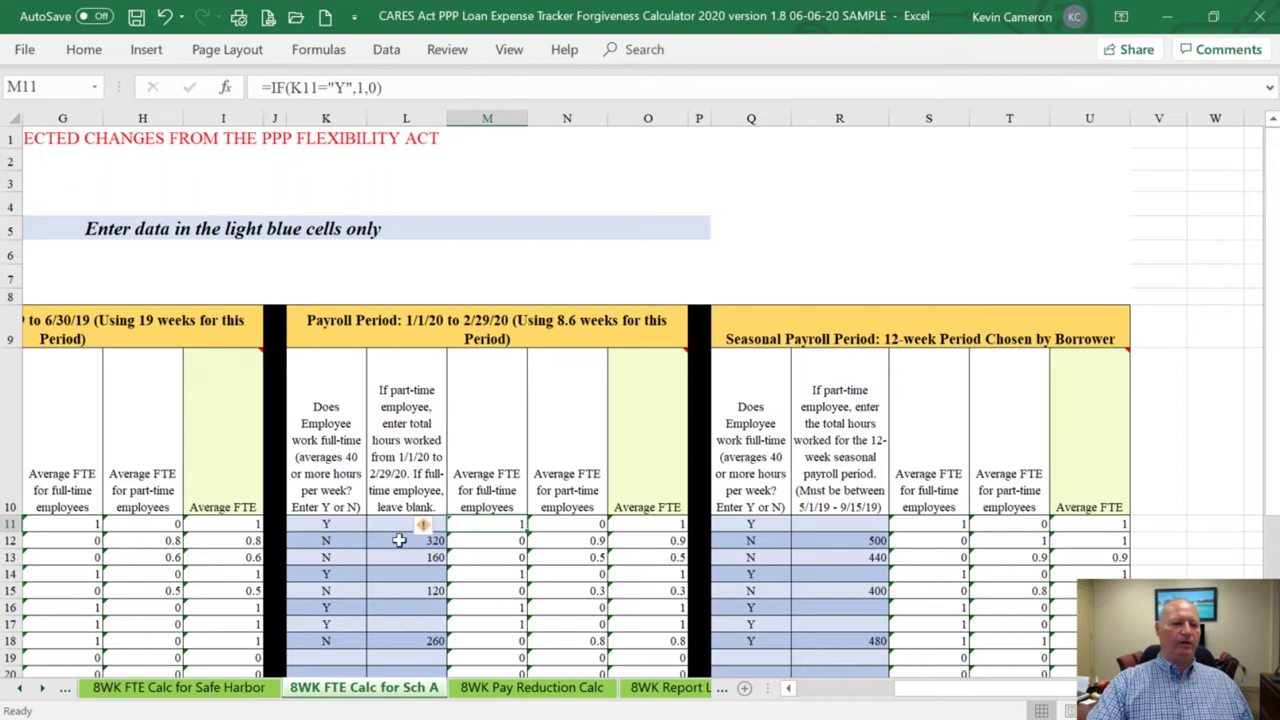
{"action": "left_click", "coordinate": [391, 540]}
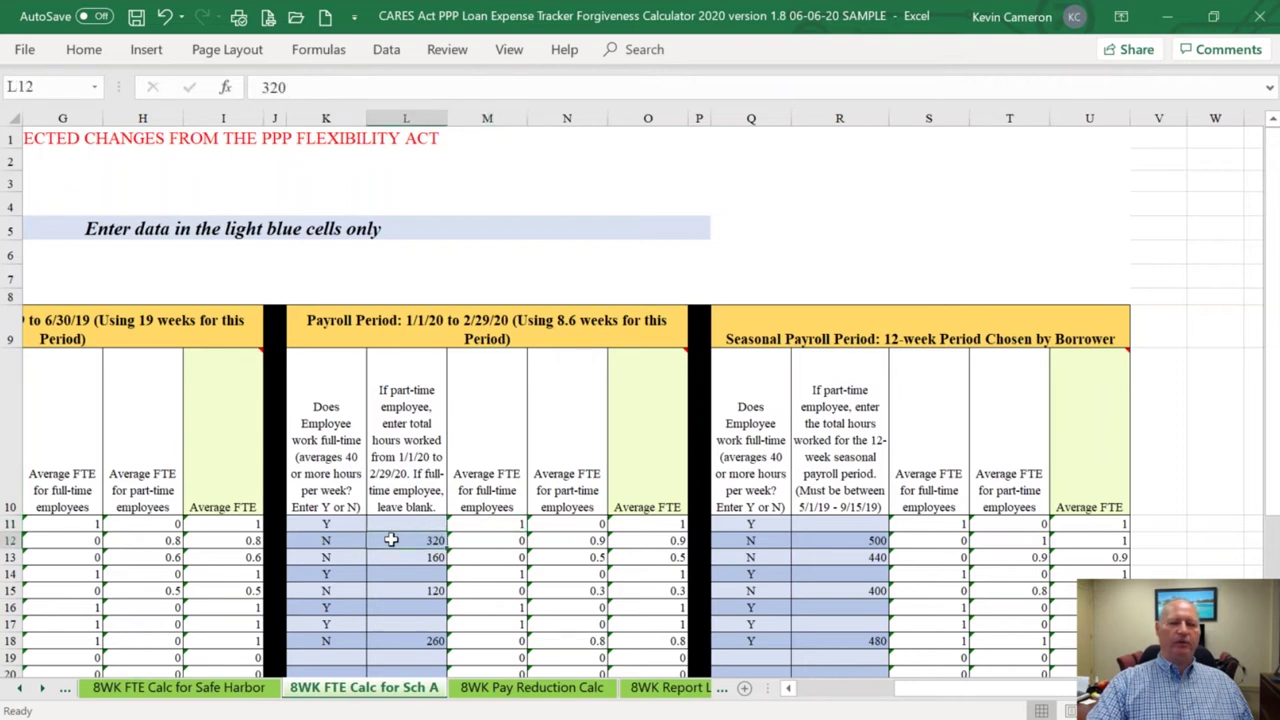
{"action": "left_click", "coordinate": [635, 546]}
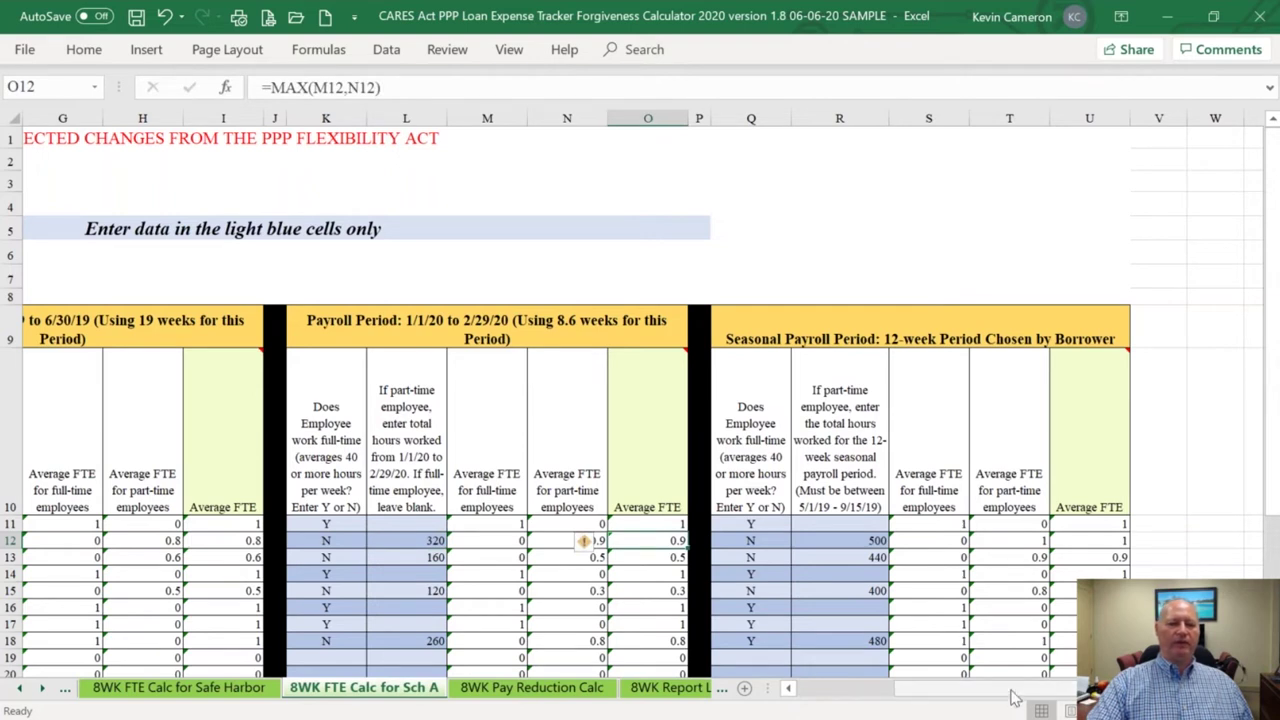
{"action": "left_click_drag", "start_coordinate": [1015, 697], "coordinate": [866, 697]}
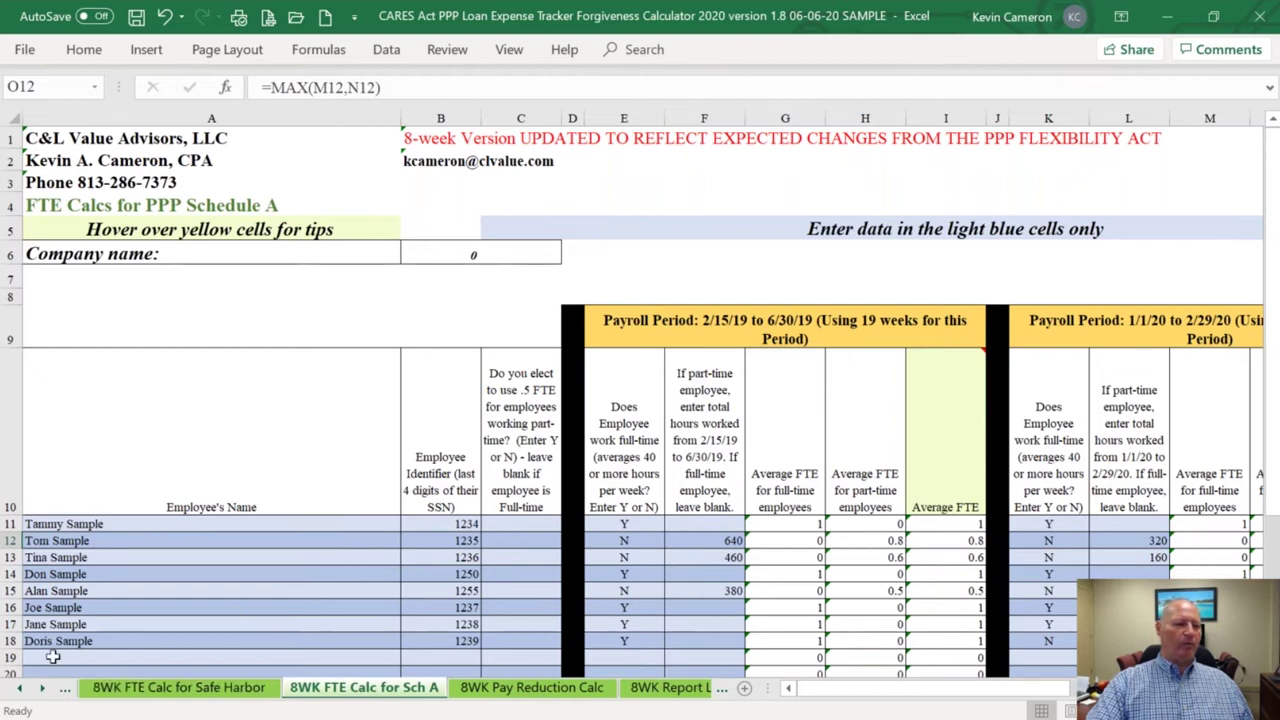
Return to the 8WK PPP Schedule A sheet and review Line 11, Line 12 and the FTE reduction exceptions
{"action": "left_click", "coordinate": [21, 689]}
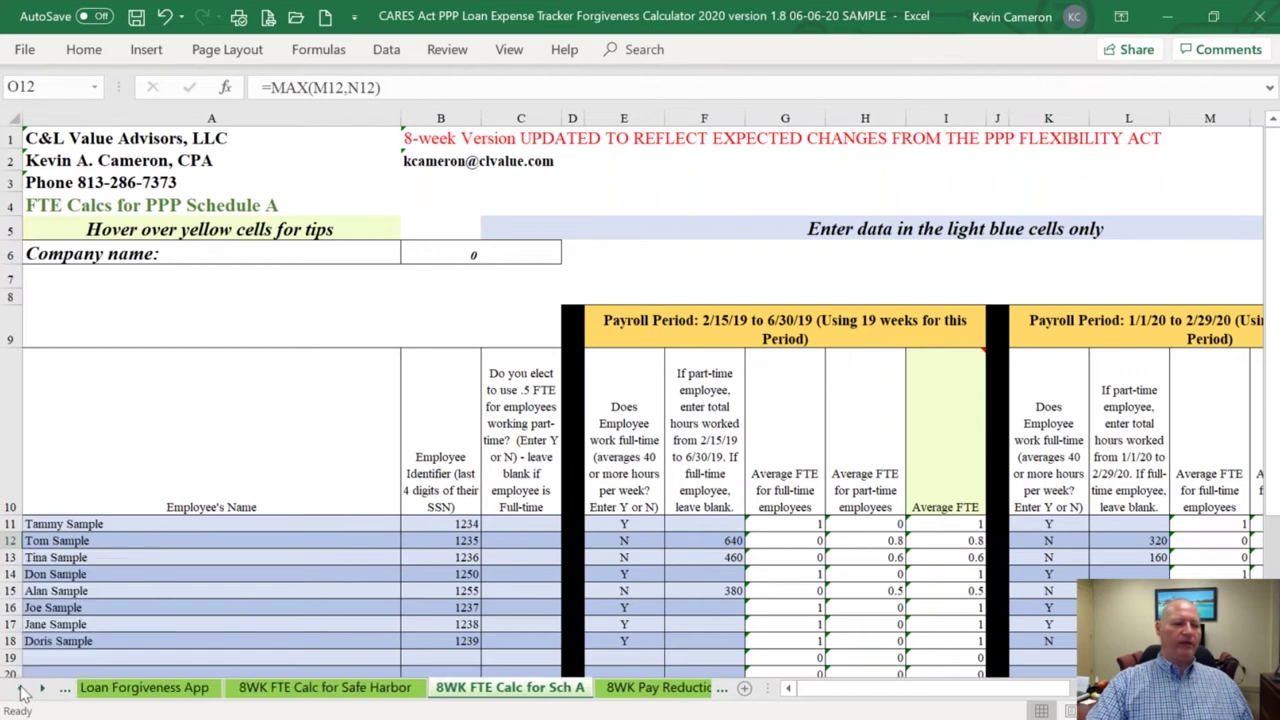
{"action": "left_click", "coordinate": [21, 689]}
{"action": "left_click", "coordinate": [21, 689]}
{"action": "left_click", "coordinate": [375, 688]}
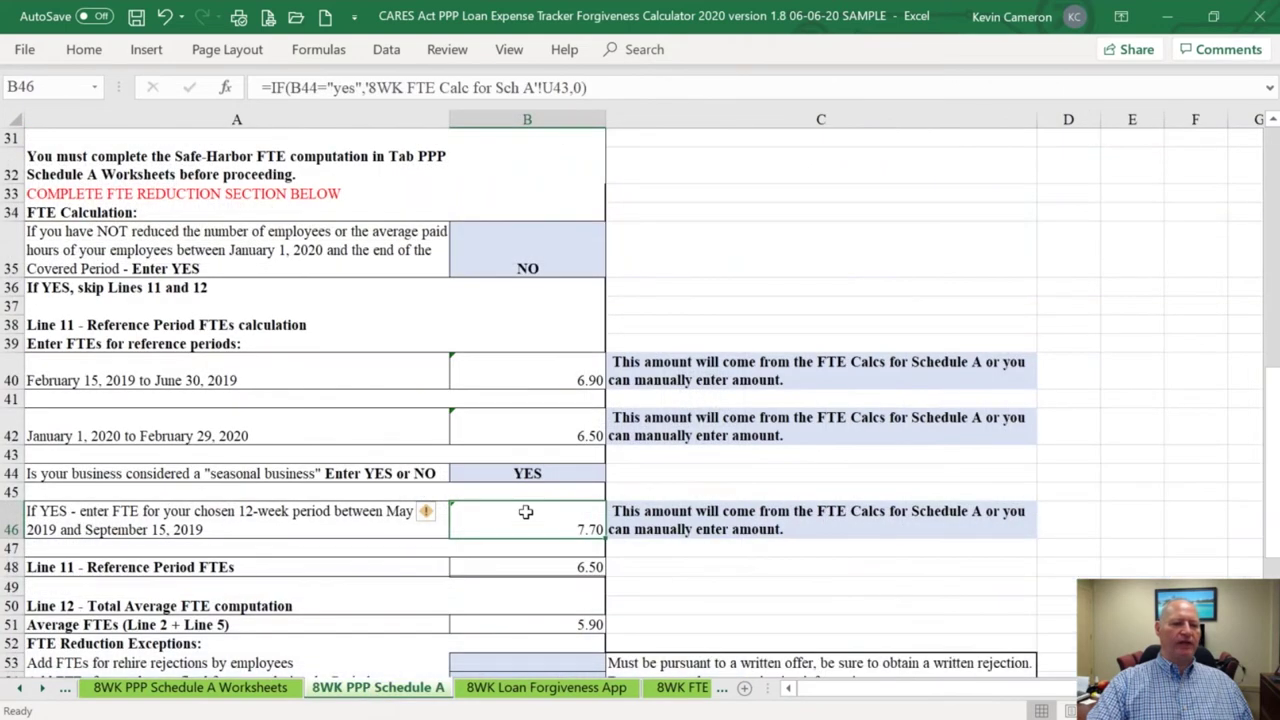
{"action": "scroll", "coordinate": [525, 512], "scroll_direction": "down", "scroll_amount": 1}
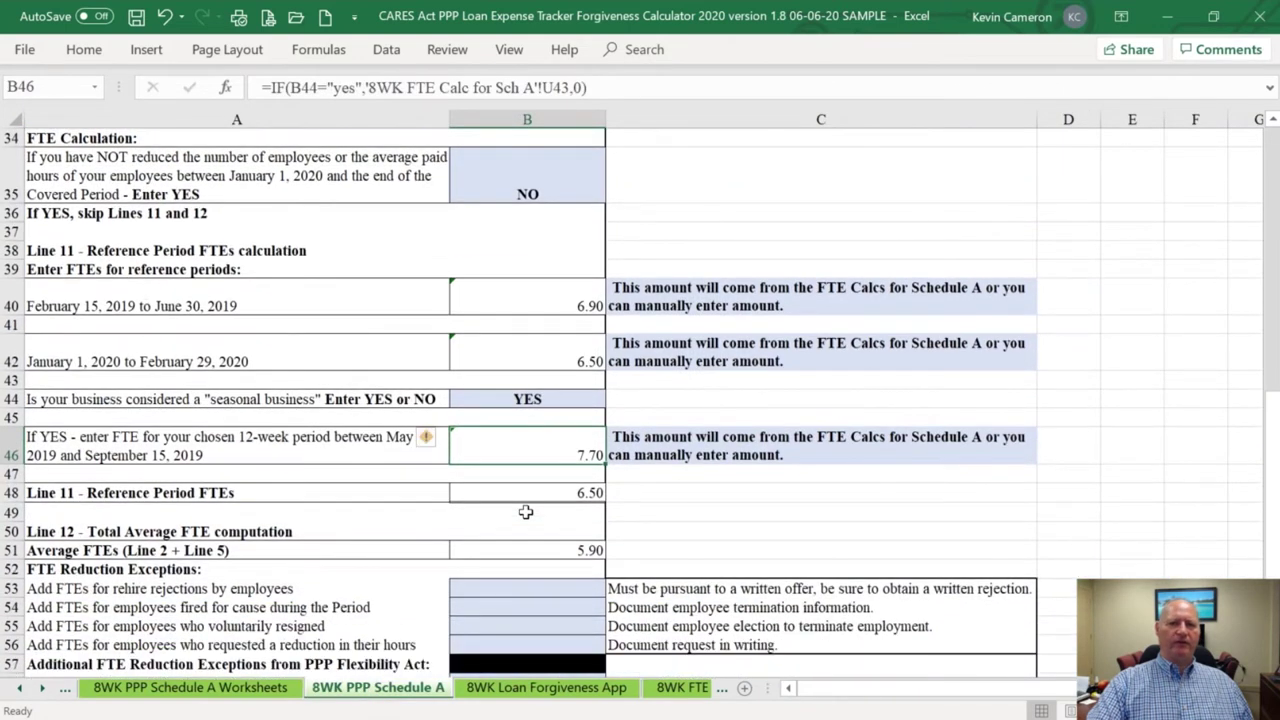
{"action": "scroll", "coordinate": [525, 512], "scroll_direction": "down", "scroll_amount": 3}
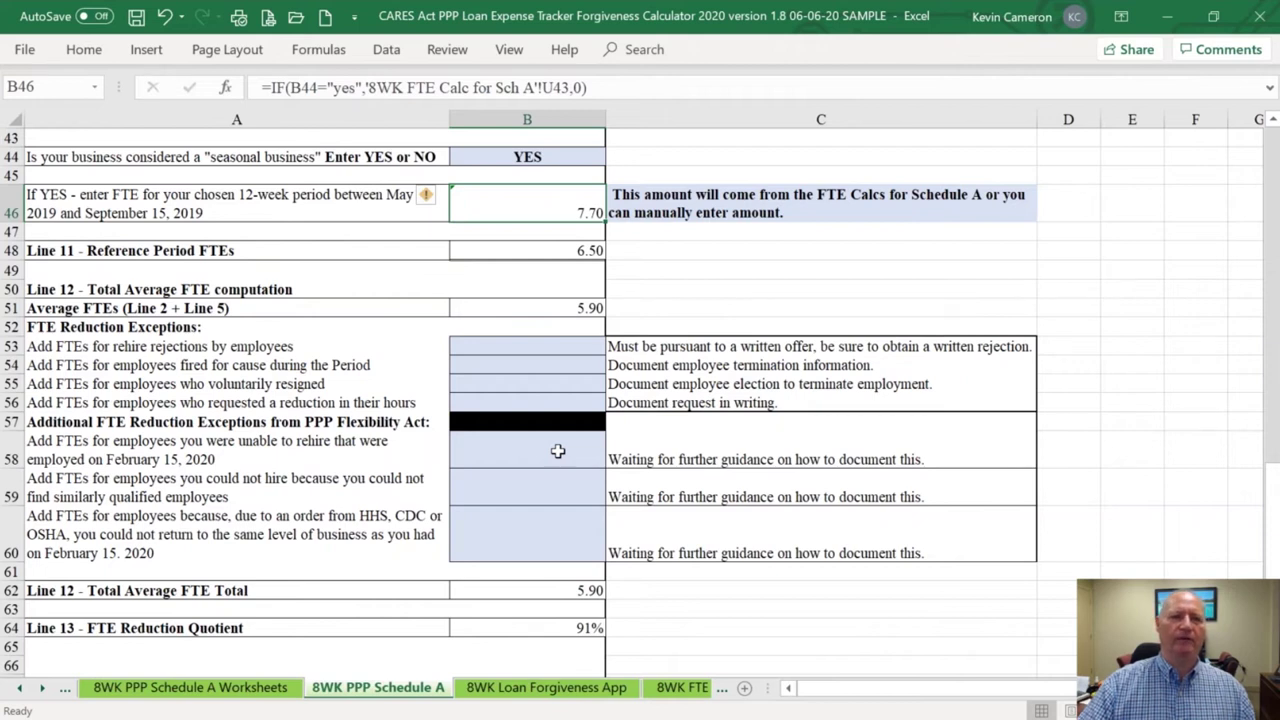
Try 1 FTE for rehire rejections by employees in B53, and clear the entry
{"action": "left_click", "coordinate": [541, 349]}
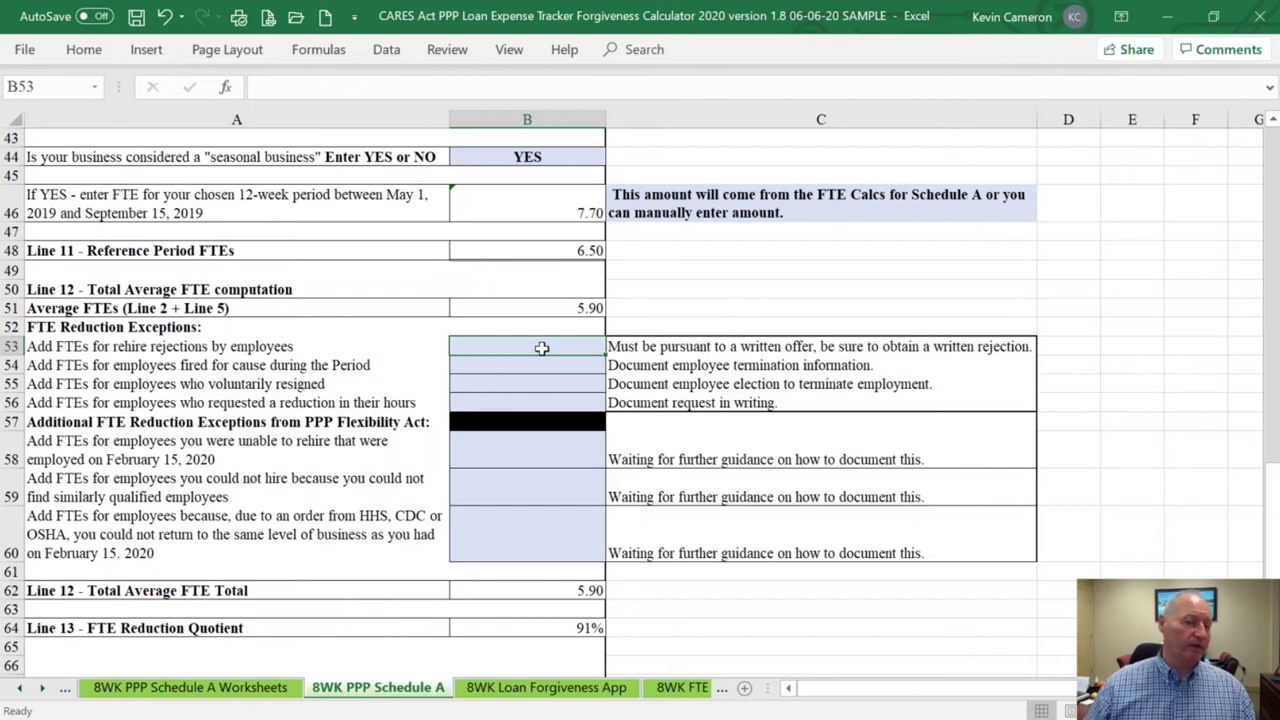
{"action": "type", "text": "1"}
{"action": "key", "text": "Return"}
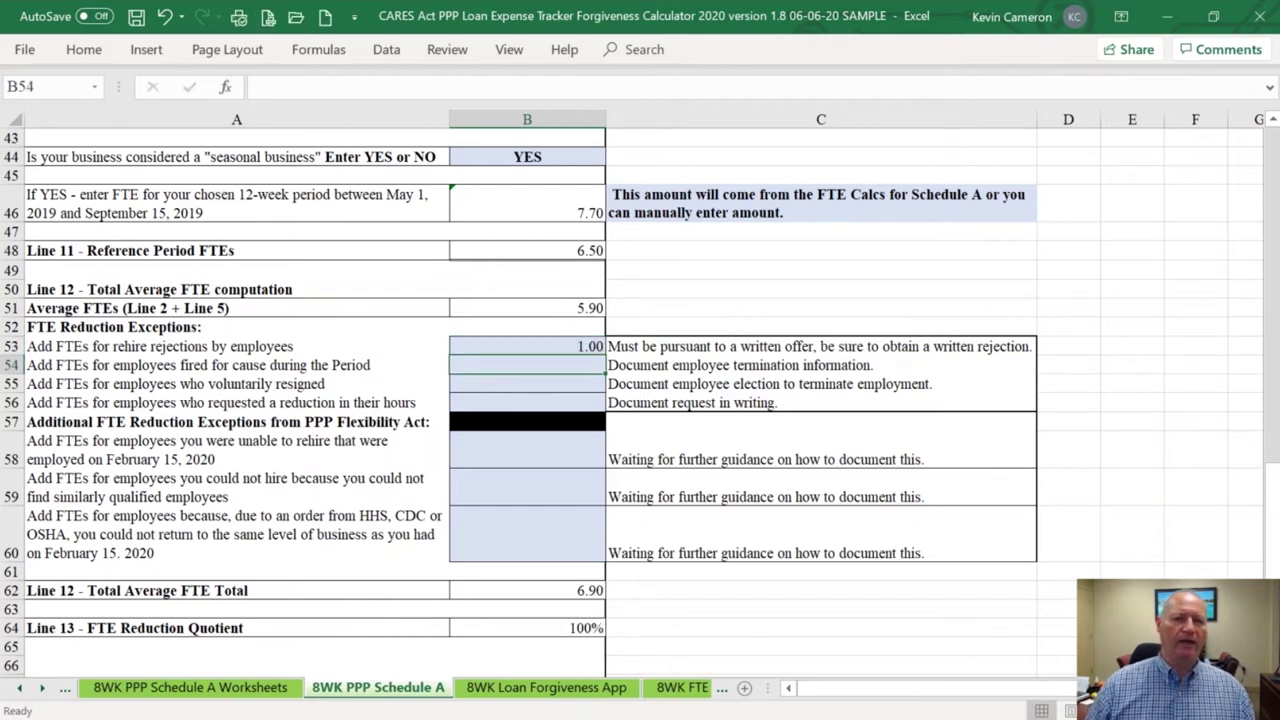
{"action": "left_click", "coordinate": [527, 346]}
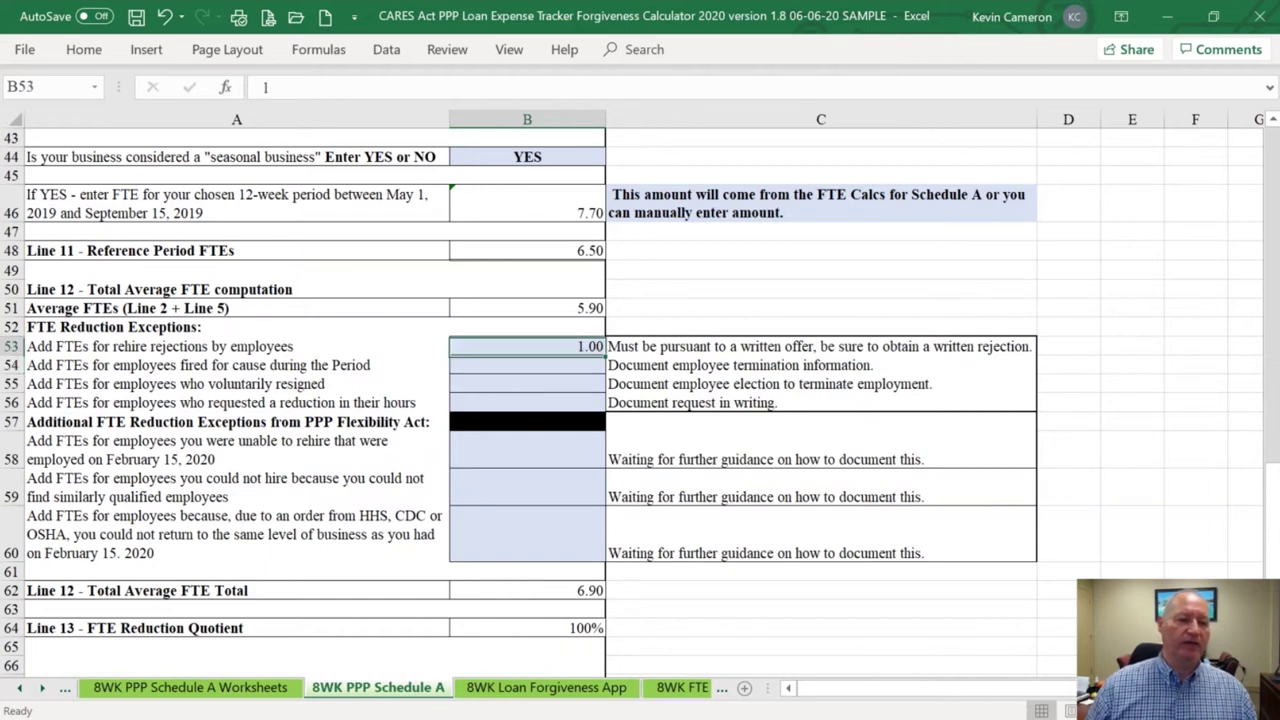
{"action": "key", "text": "Delete"}
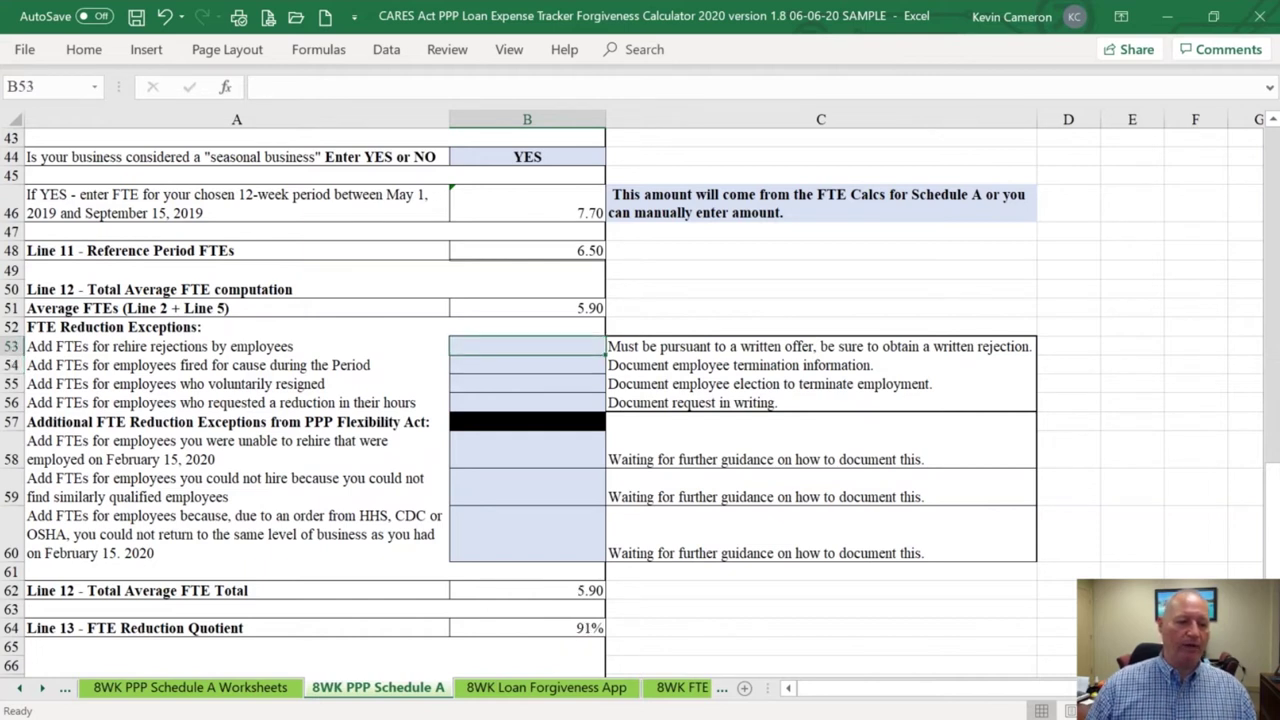
Check the Line 13 FTE Reduction Quotient formula in B64 and the exception cells B54 and B55
{"action": "left_click", "coordinate": [518, 627]}
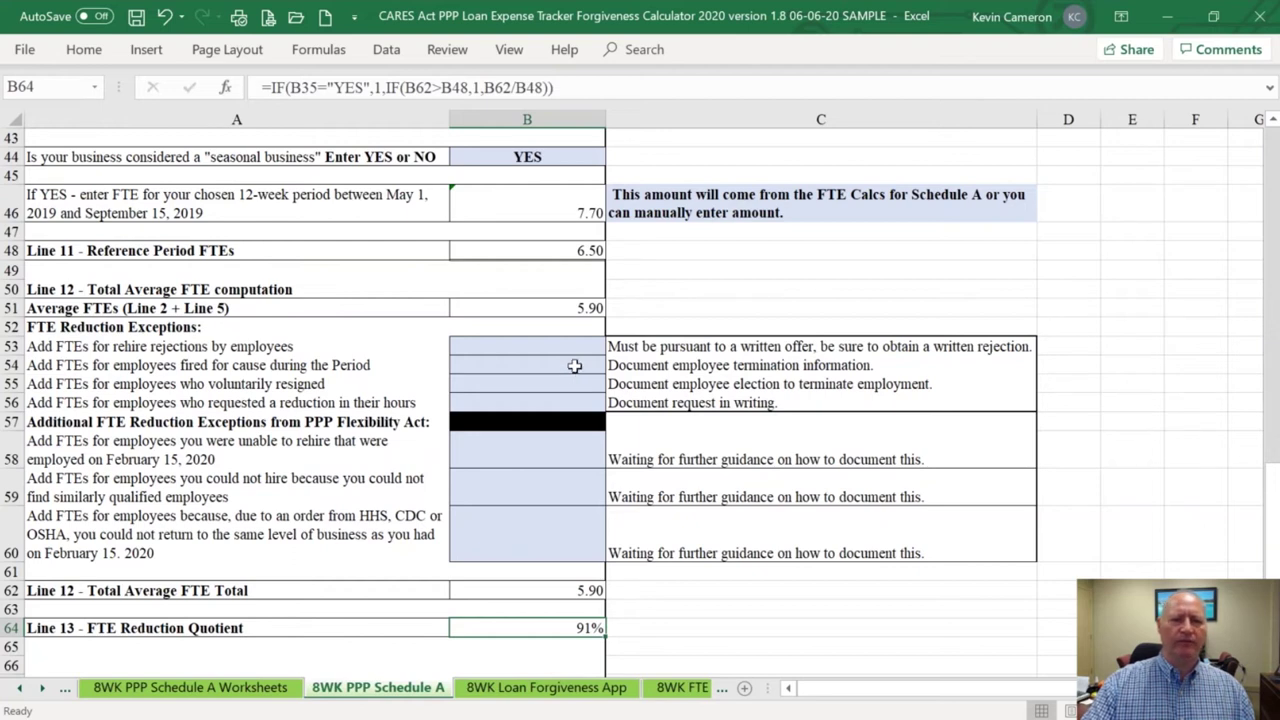
{"action": "left_click", "coordinate": [575, 366]}
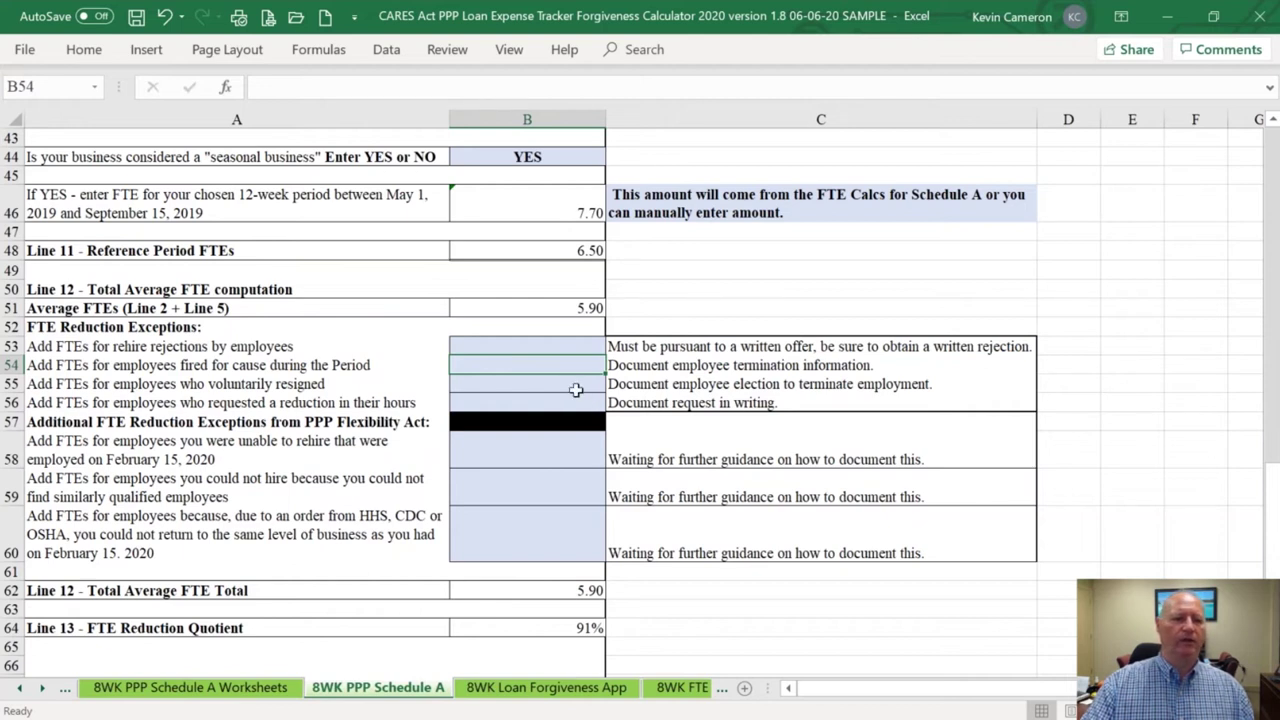
{"action": "left_click", "coordinate": [571, 378]}
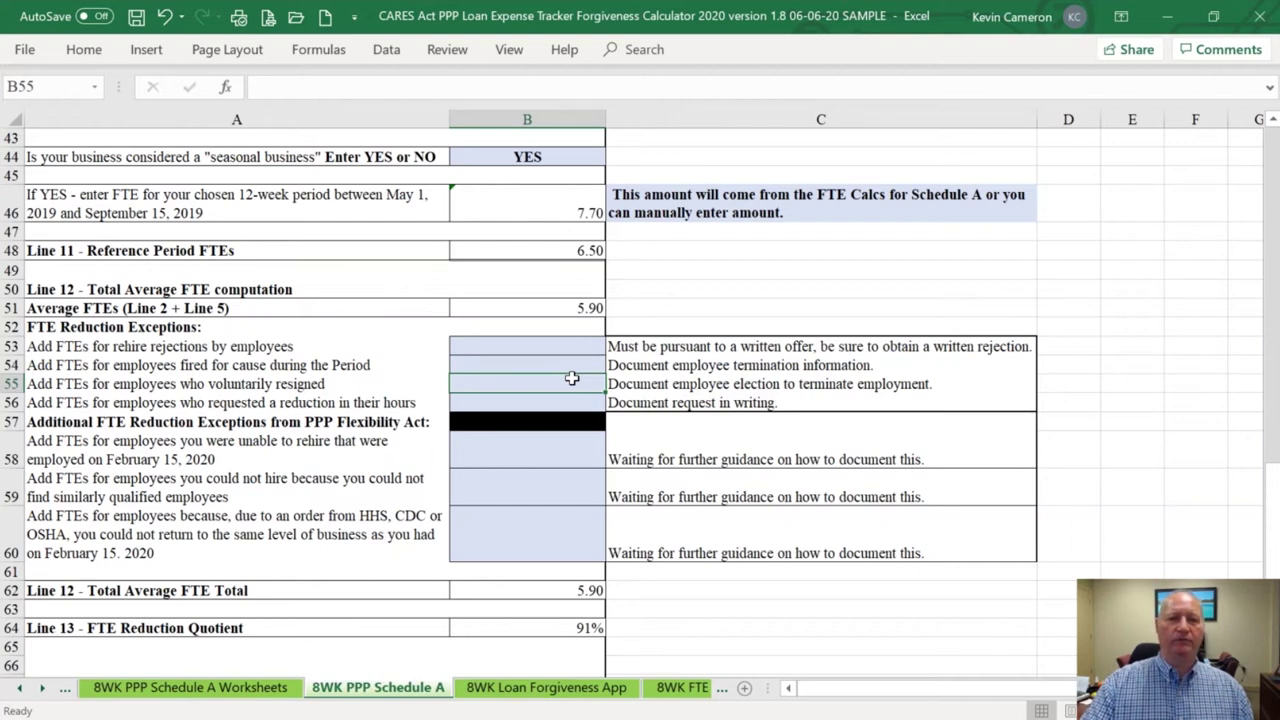
Enter .50 in B56 as the FTEs for employees who requested a reduction in their hours
{"action": "left_click", "coordinate": [571, 401]}
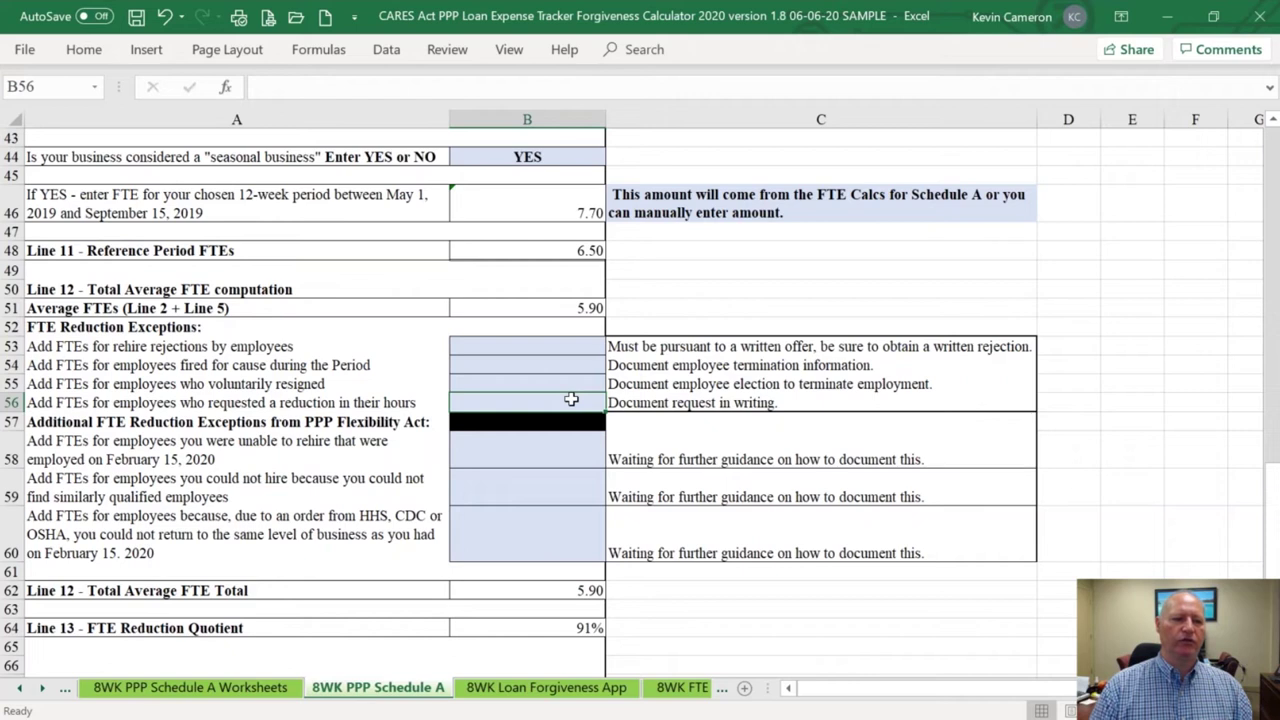
{"action": "type", "text": ".5"}
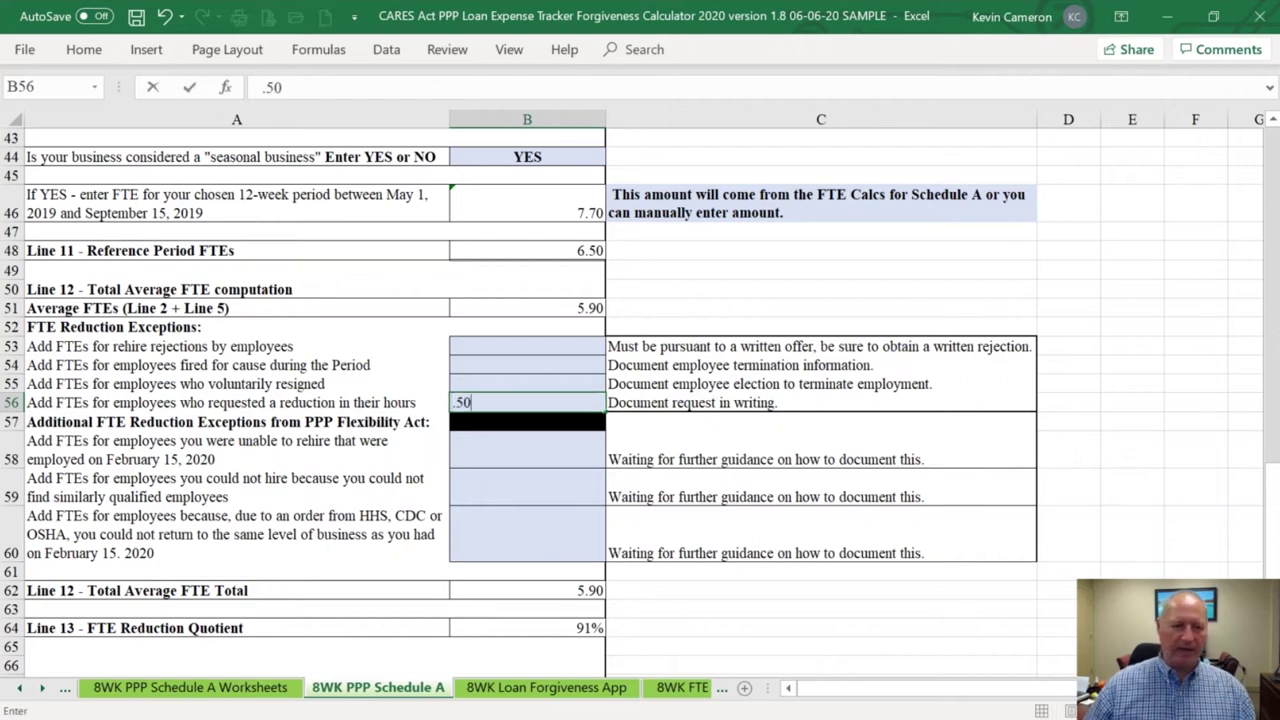
{"action": "key", "text": "Return"}
{"action": "key", "text": "Right"}
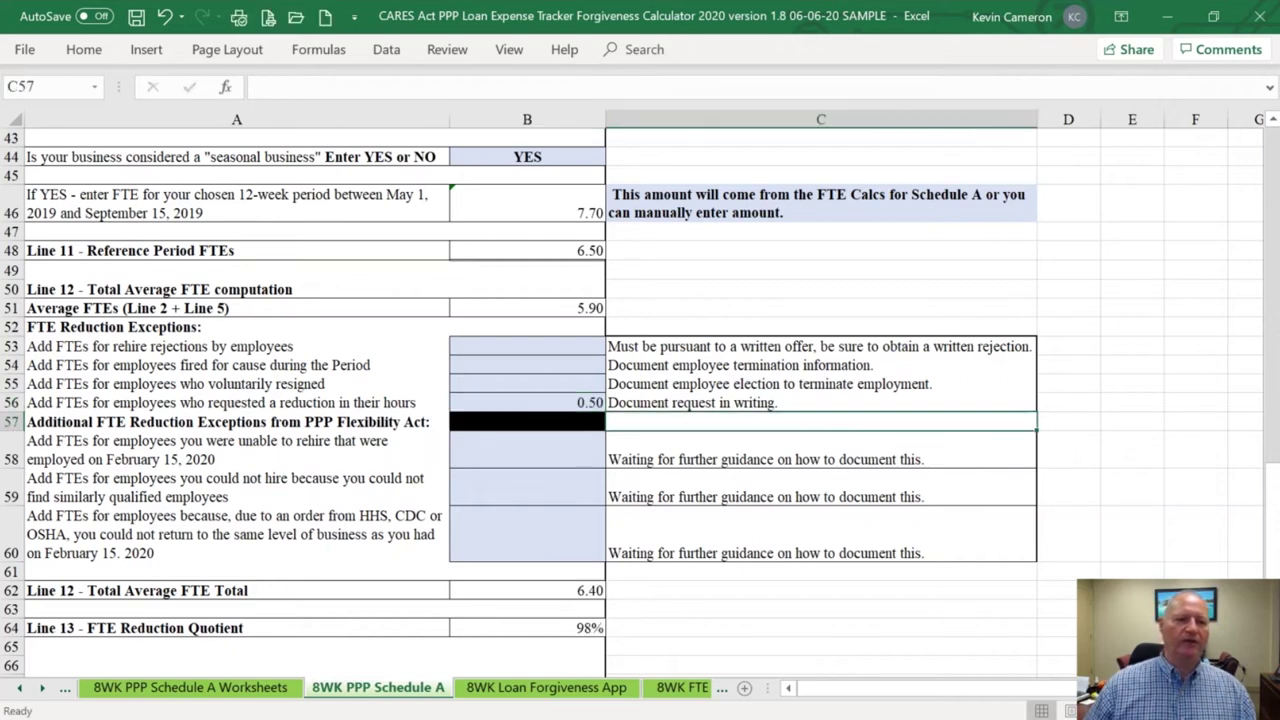
Read the documentation requirements for the FTE reduction exceptions in C53 through C56
{"action": "key", "text": "Up"}
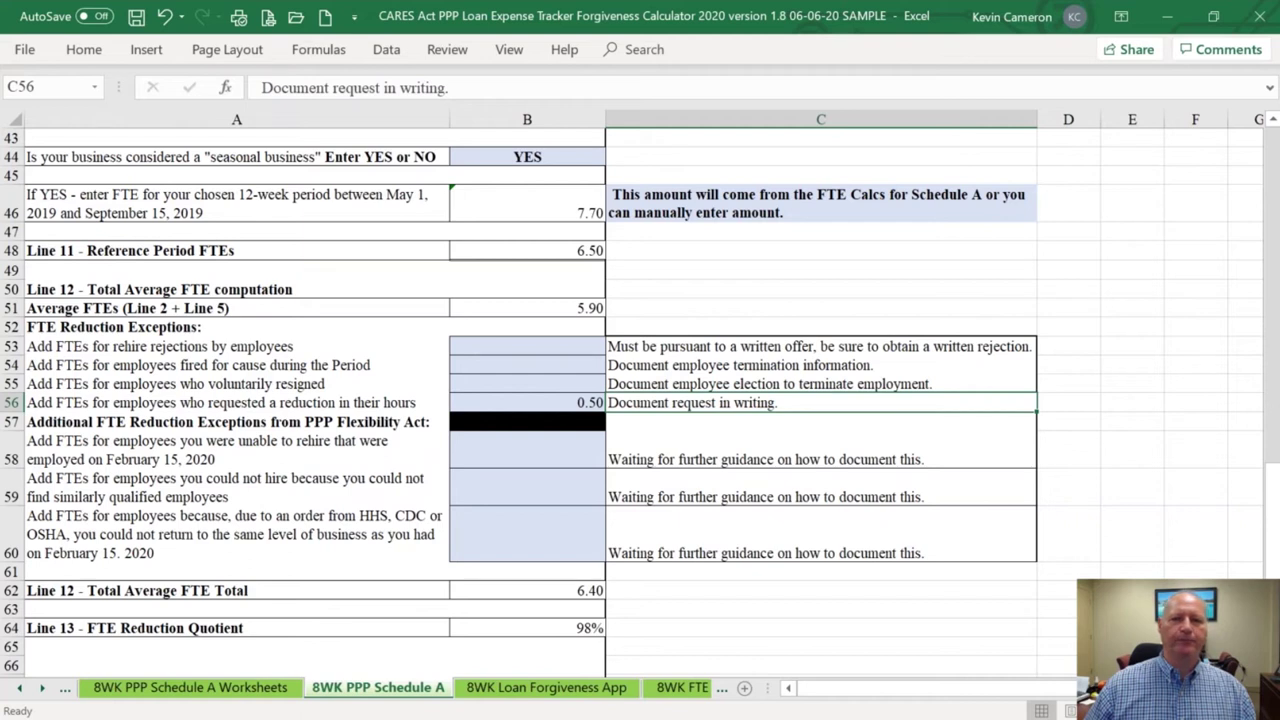
{"action": "key", "text": "Up"}
{"action": "key", "text": "Up"}
{"action": "key", "text": "Up"}
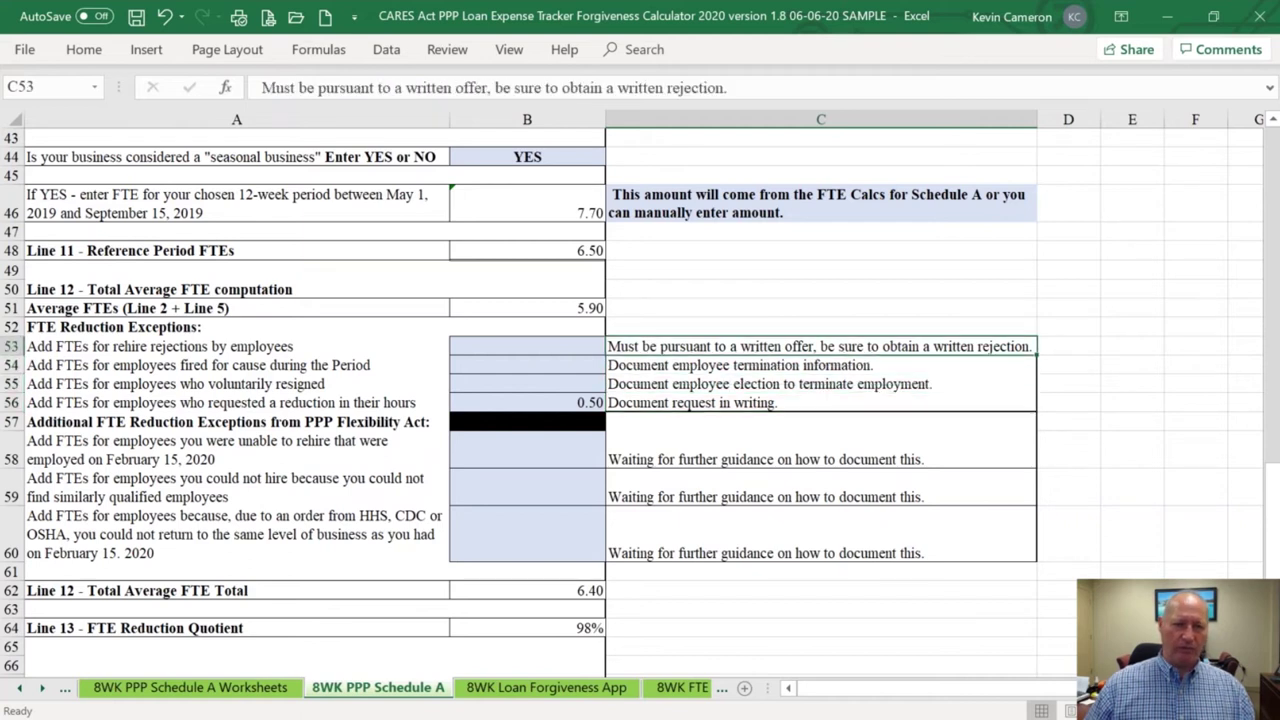
{"action": "key", "text": "Down"}
{"action": "key", "text": "Down"}
{"action": "key", "text": "Down"}
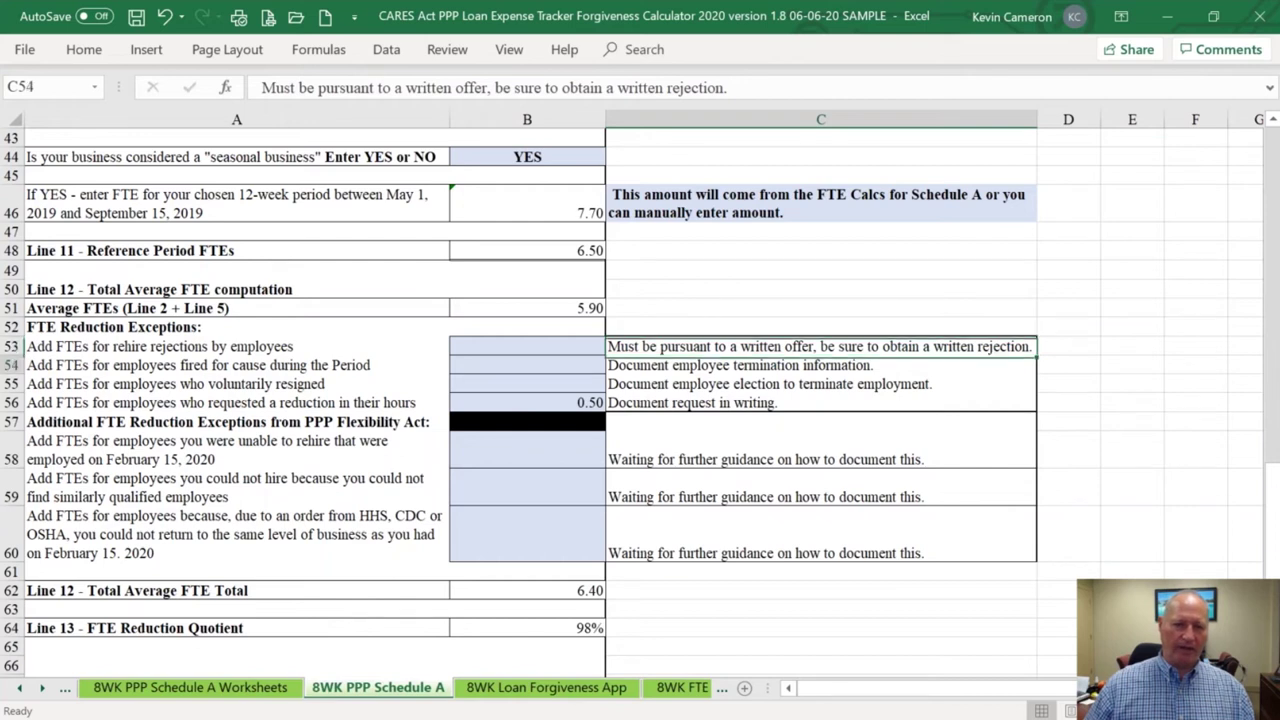
Clear the requested hours reduction entry in B56
{"action": "key", "text": "Left"}
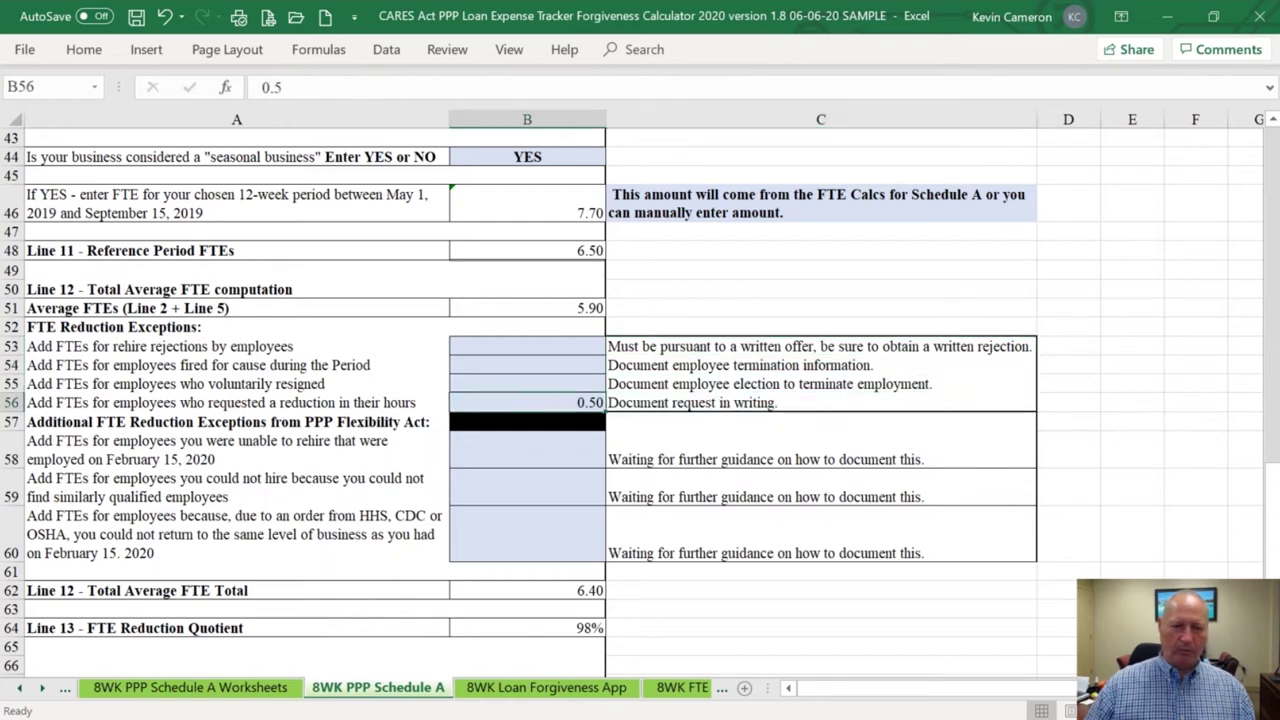
{"action": "key", "text": "Delete"}
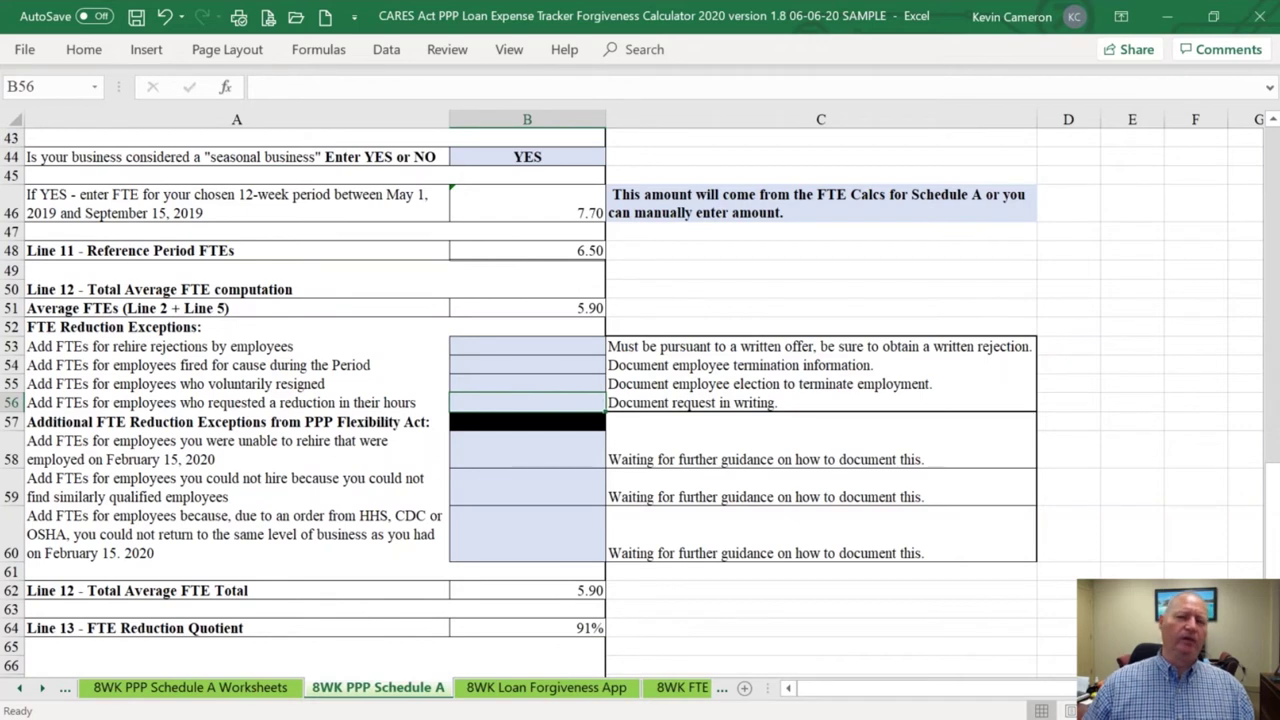
Read the PPP Flexibility Act exception descriptions in A58 and A59 and the documentation note in C58
{"action": "key", "text": "Down"}
{"action": "key", "text": "Down"}
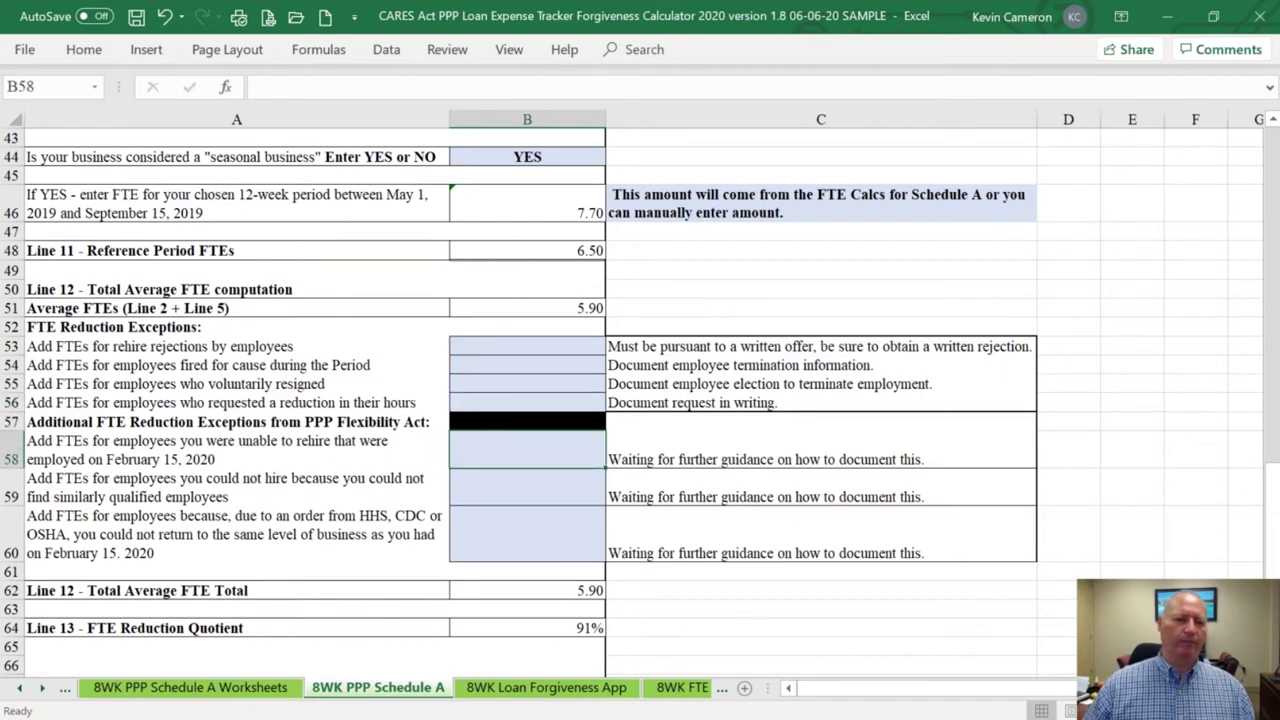
{"action": "left_click", "coordinate": [237, 450]}
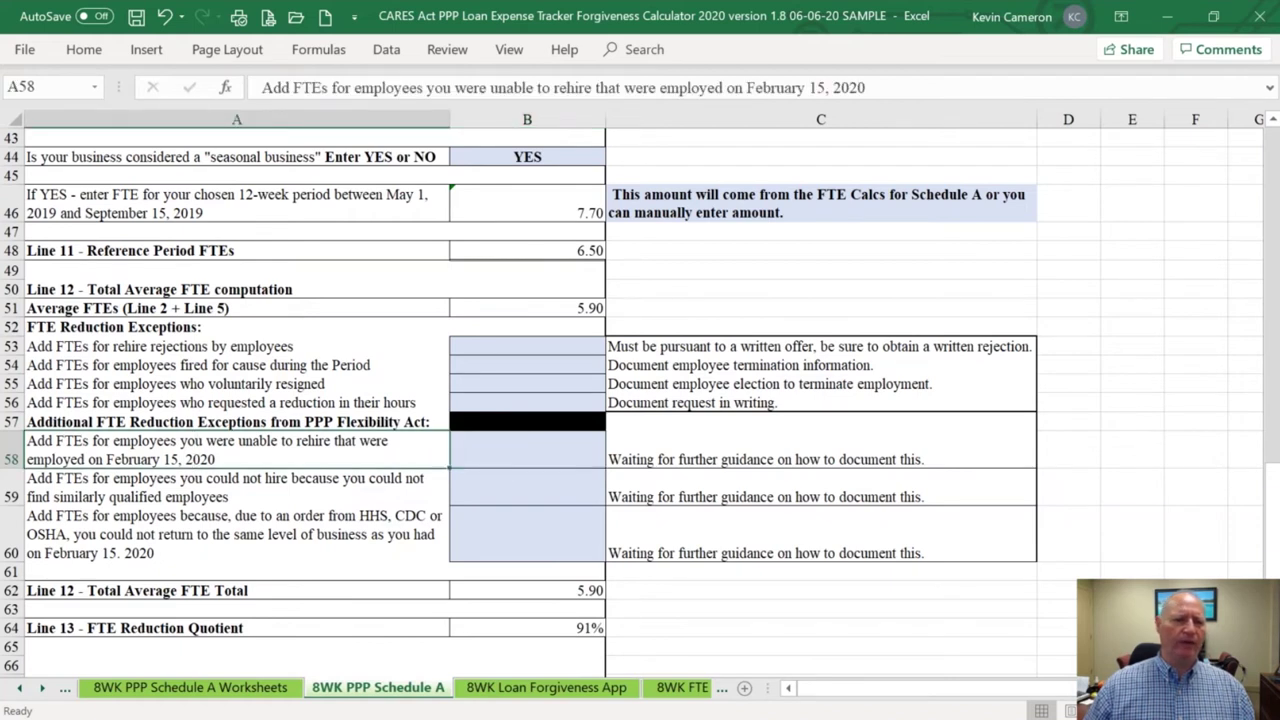
{"action": "left_click", "coordinate": [237, 487]}
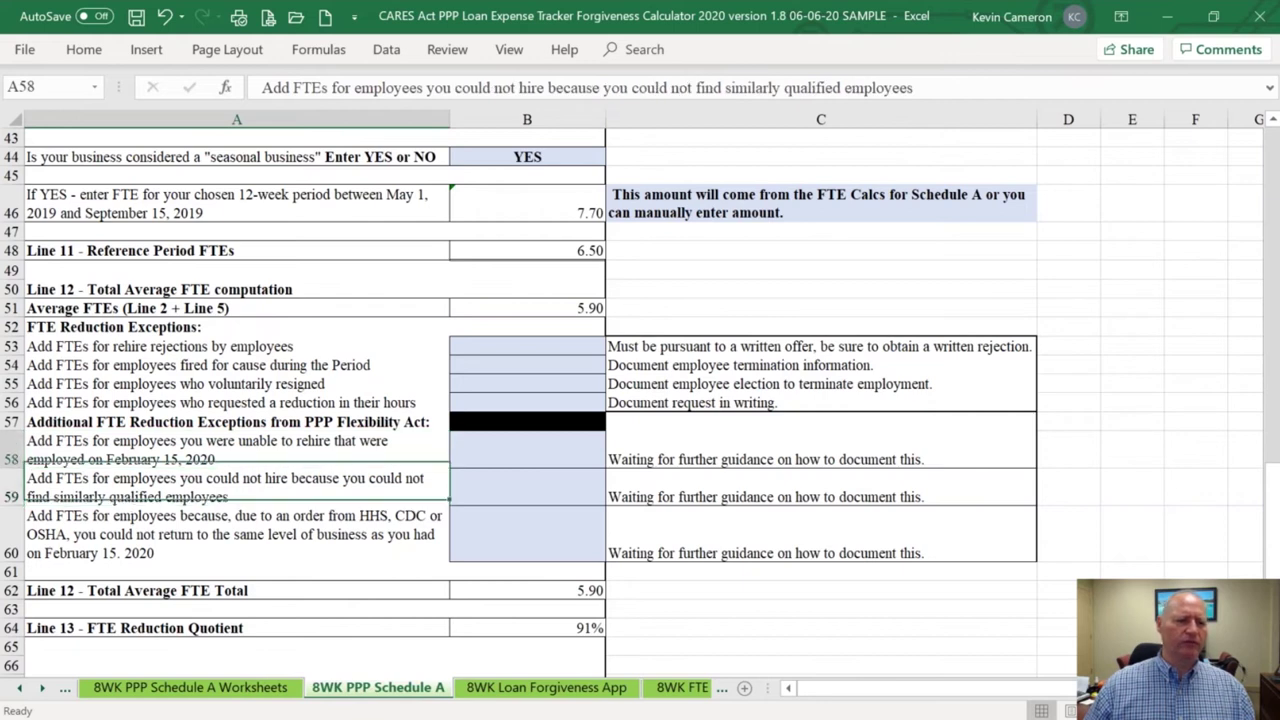
{"action": "left_click", "coordinate": [237, 450]}
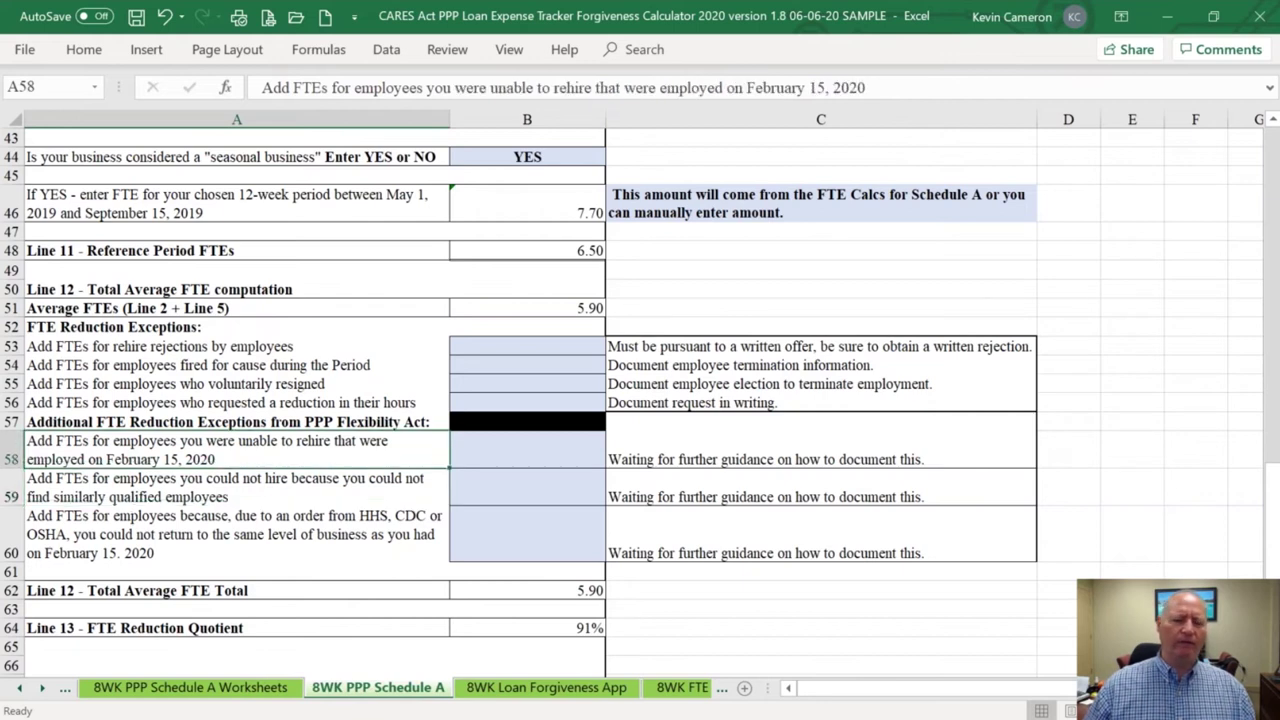
{"action": "left_click", "coordinate": [527, 450]}
{"action": "left_click", "coordinate": [820, 450]}
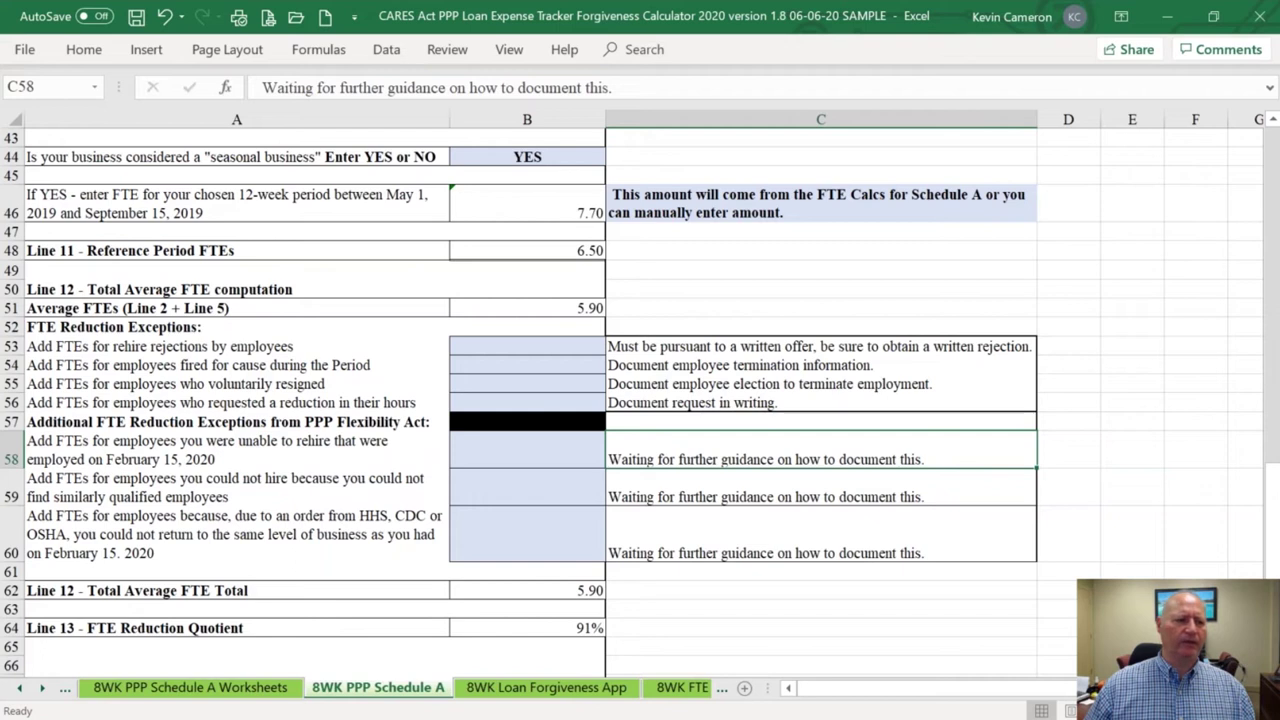
Go through the entry cells B58, B59 and B60 for the additional PPP Flexibility Act exceptions
{"action": "left_click", "coordinate": [527, 450]}
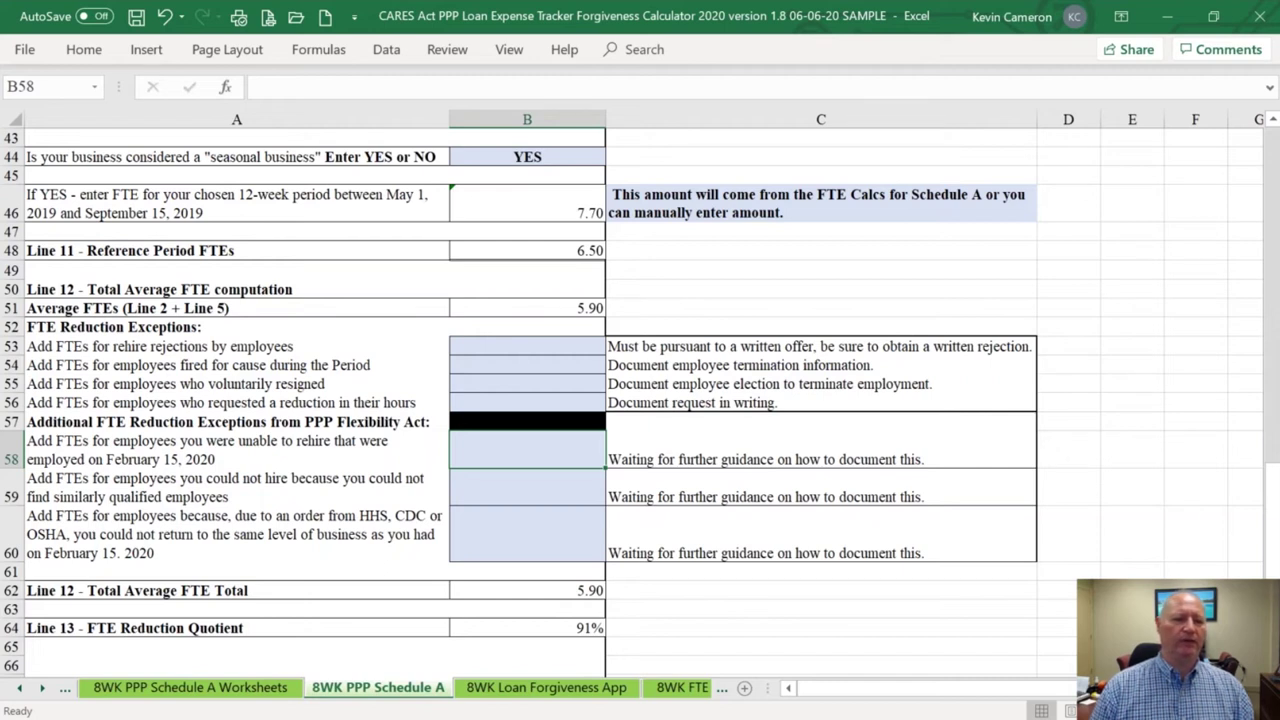
{"action": "left_click", "coordinate": [527, 487]}
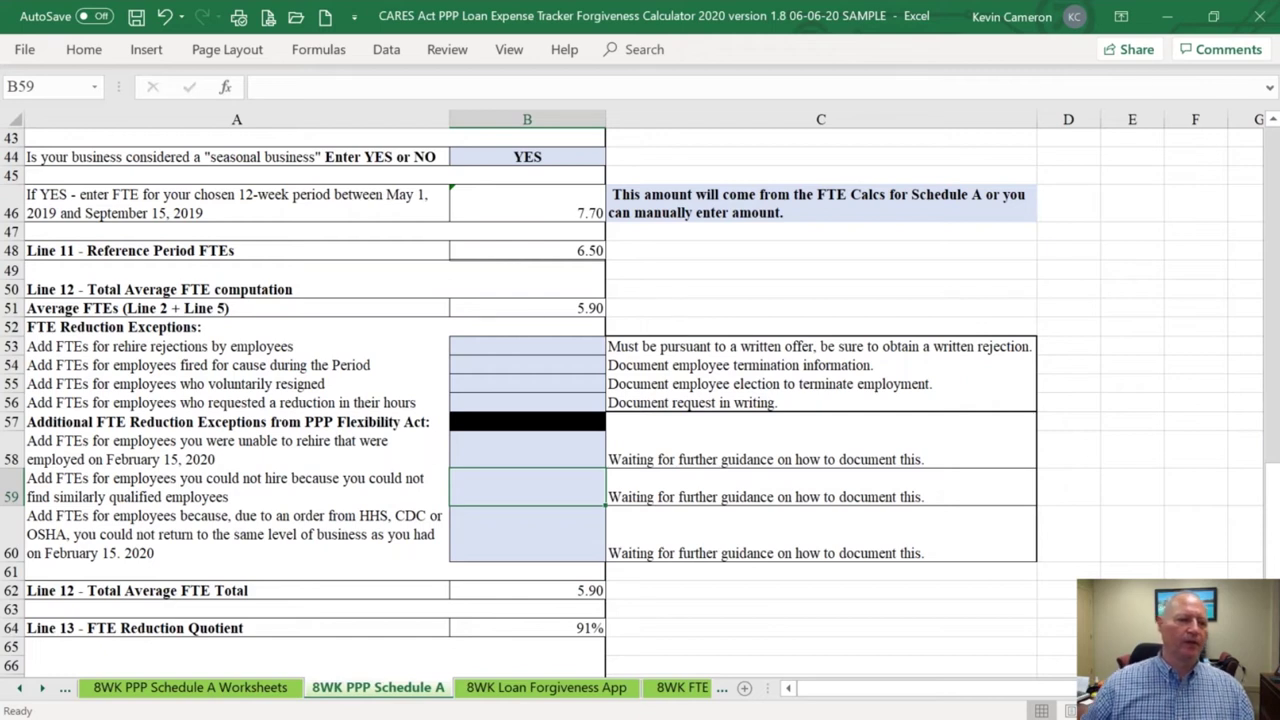
{"action": "left_click", "coordinate": [527, 534]}
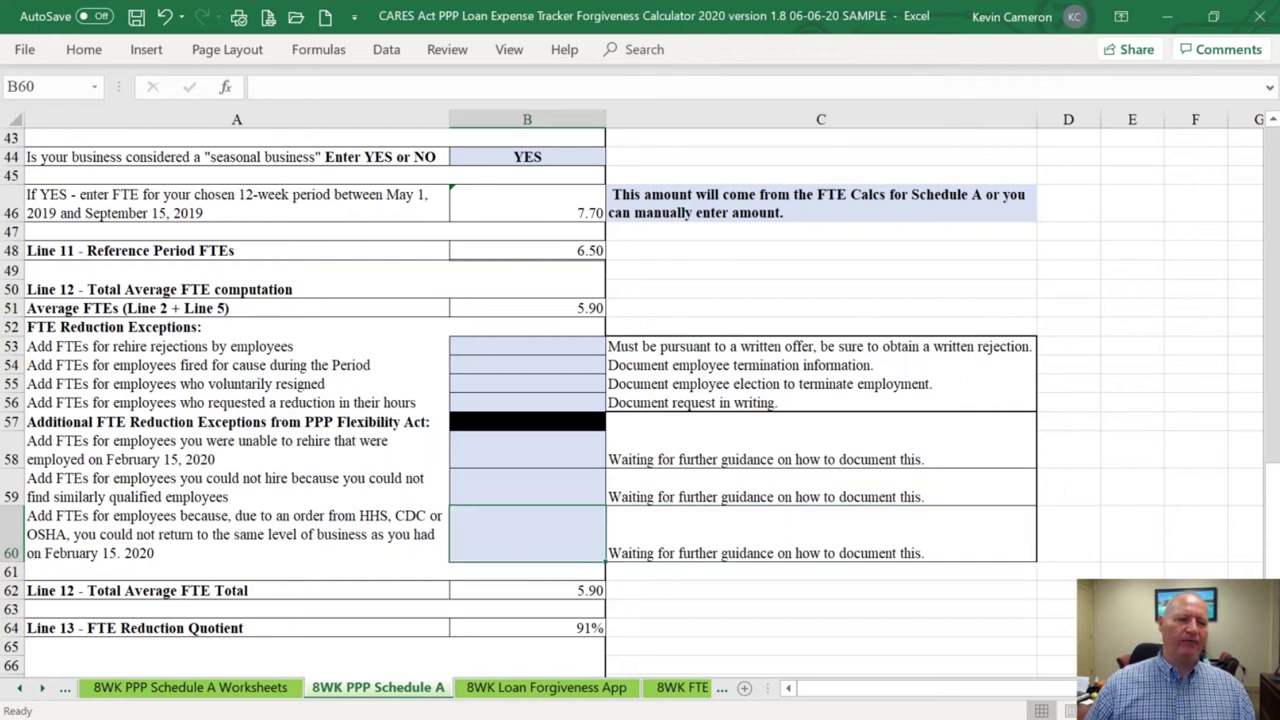
{"action": "key", "text": "Up"}
{"action": "key", "text": "Up"}
{"action": "key", "text": "Up"}
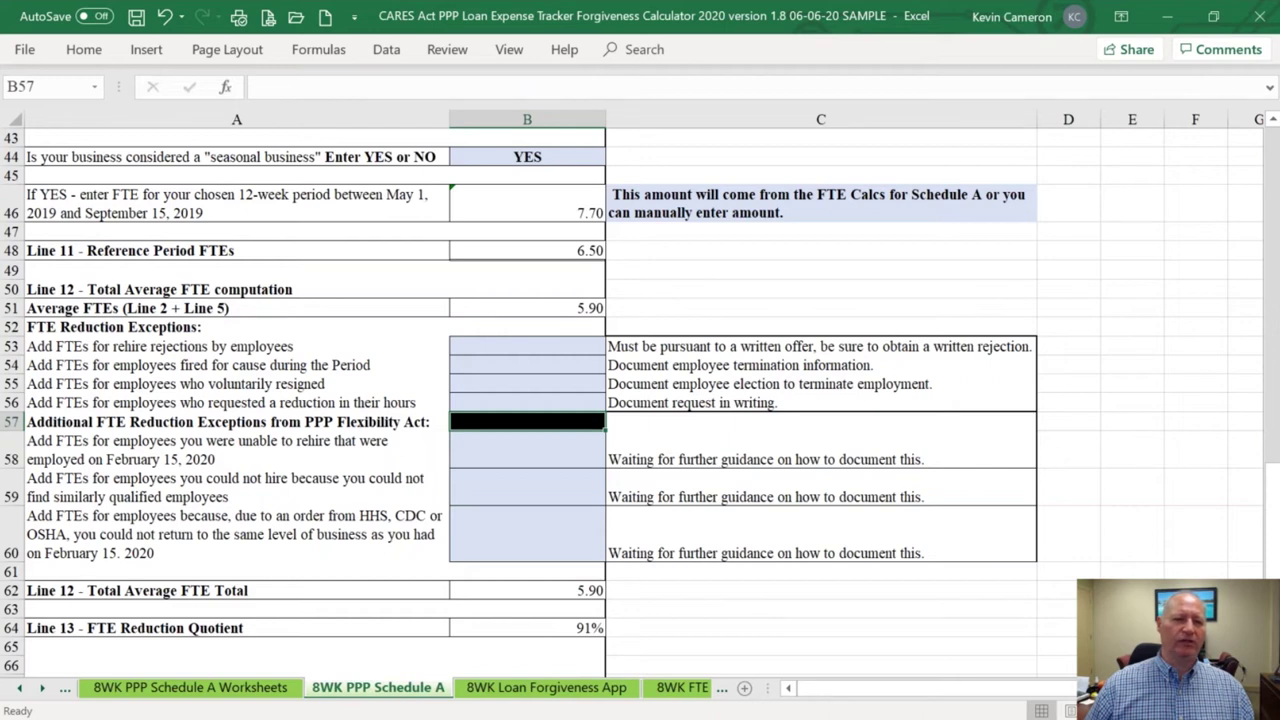
Revisit exception cells B58 and B53, and review the Line 11 and Line 12 FTE figures above them
{"action": "left_click", "coordinate": [527, 450]}
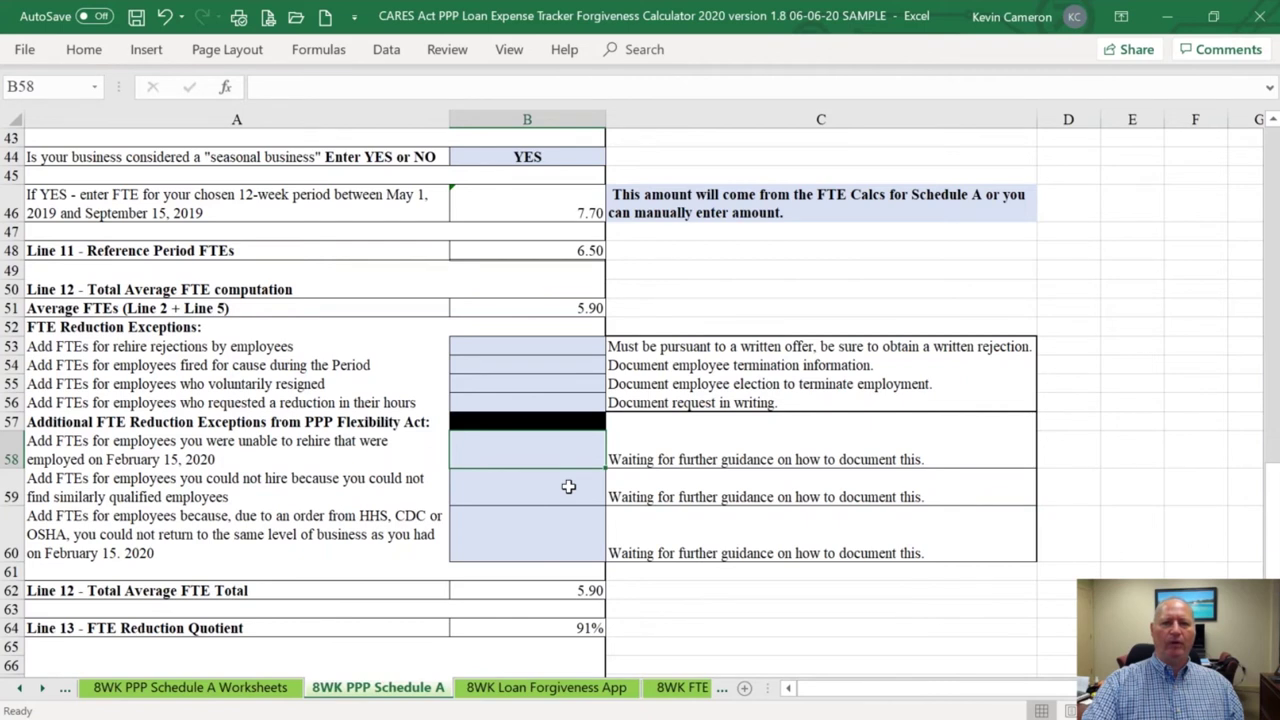
{"action": "left_click", "coordinate": [553, 347]}
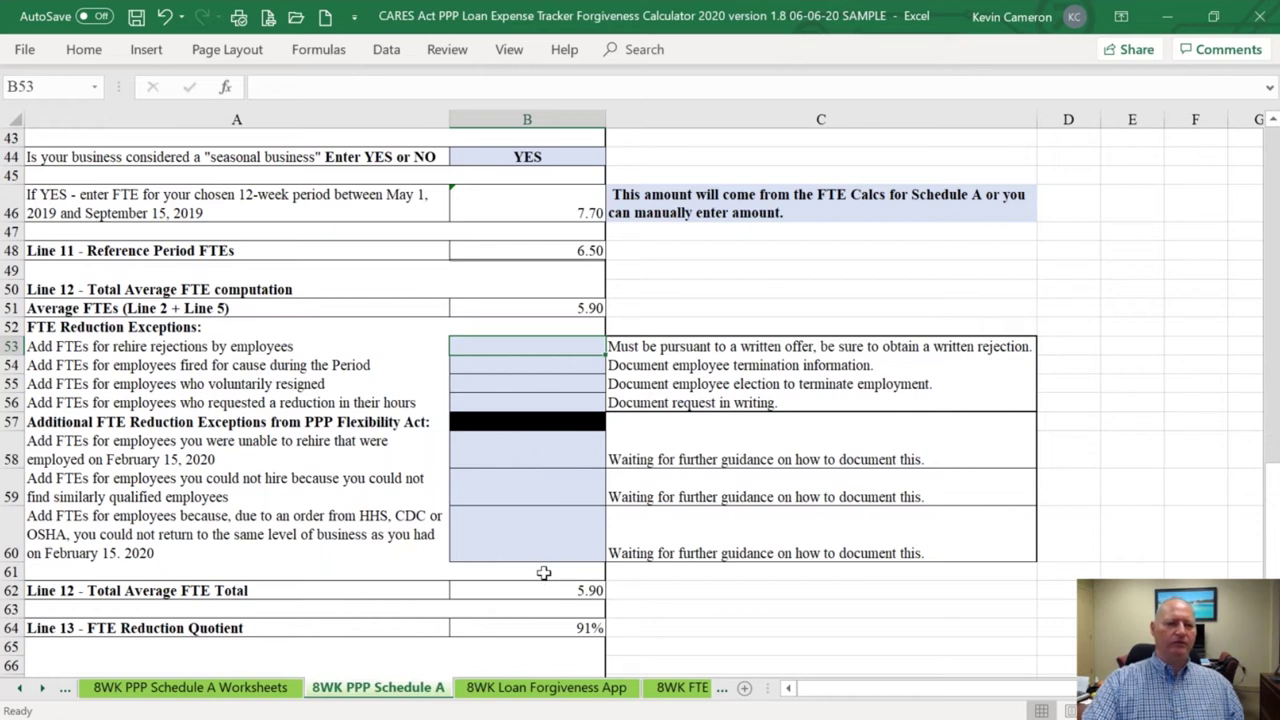
{"action": "scroll", "coordinate": [543, 572], "scroll_direction": "up", "scroll_amount": 1}
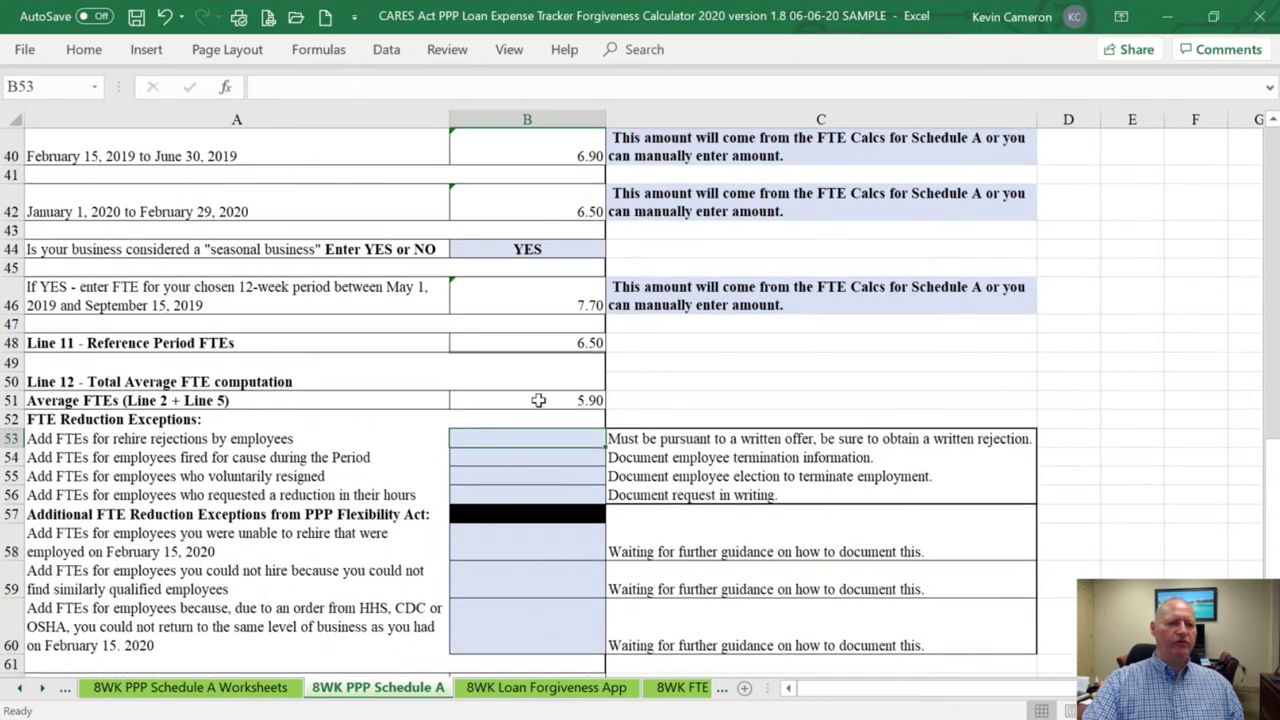
Trace the Line 12 average FTEs in B51 back to Line 2 in B11 and Line 5 in B18
{"action": "left_click", "coordinate": [538, 400]}
{"action": "scroll", "coordinate": [538, 400], "scroll_direction": "up", "scroll_amount": 3}
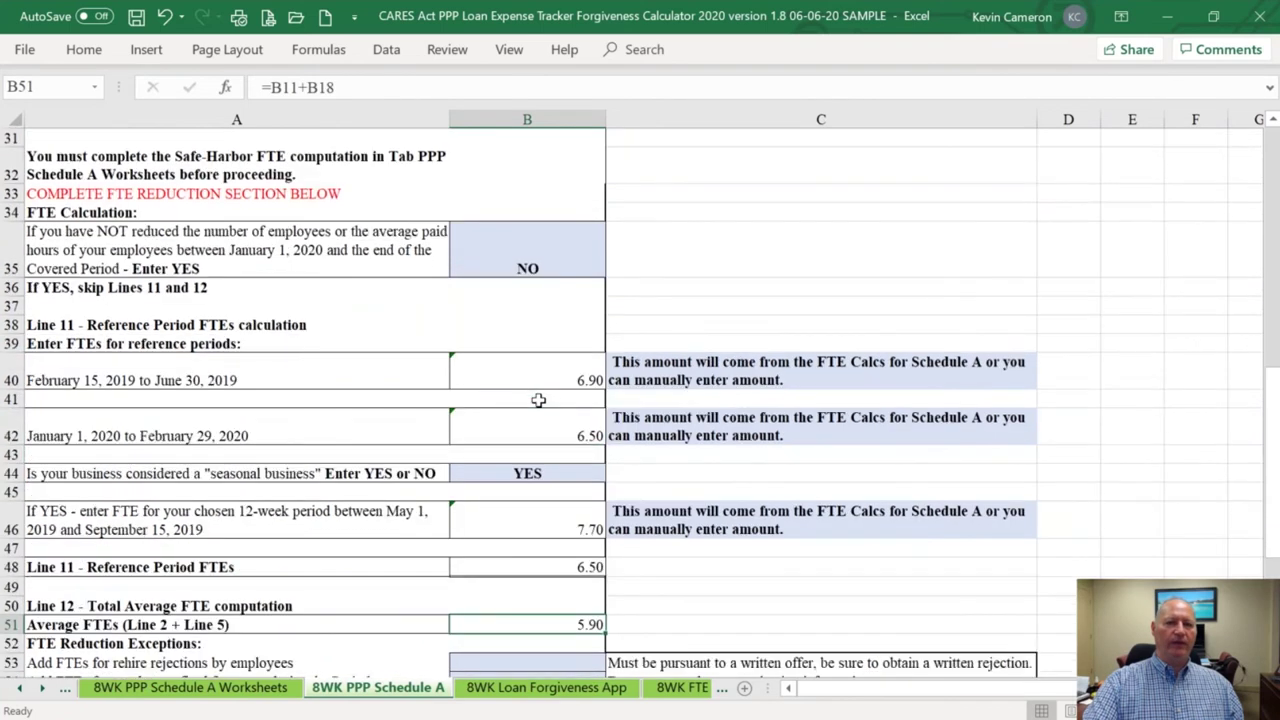
{"action": "scroll", "coordinate": [538, 400], "scroll_direction": "up", "scroll_amount": 8}
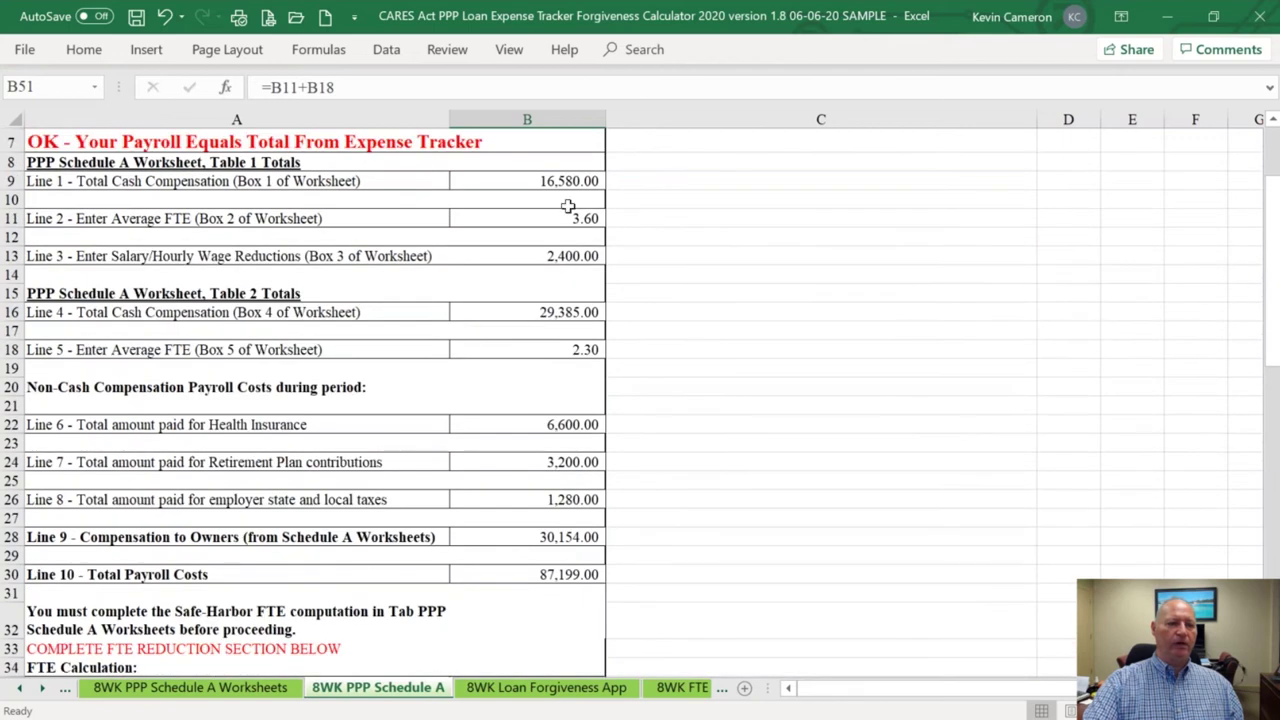
{"action": "left_click", "coordinate": [567, 215]}
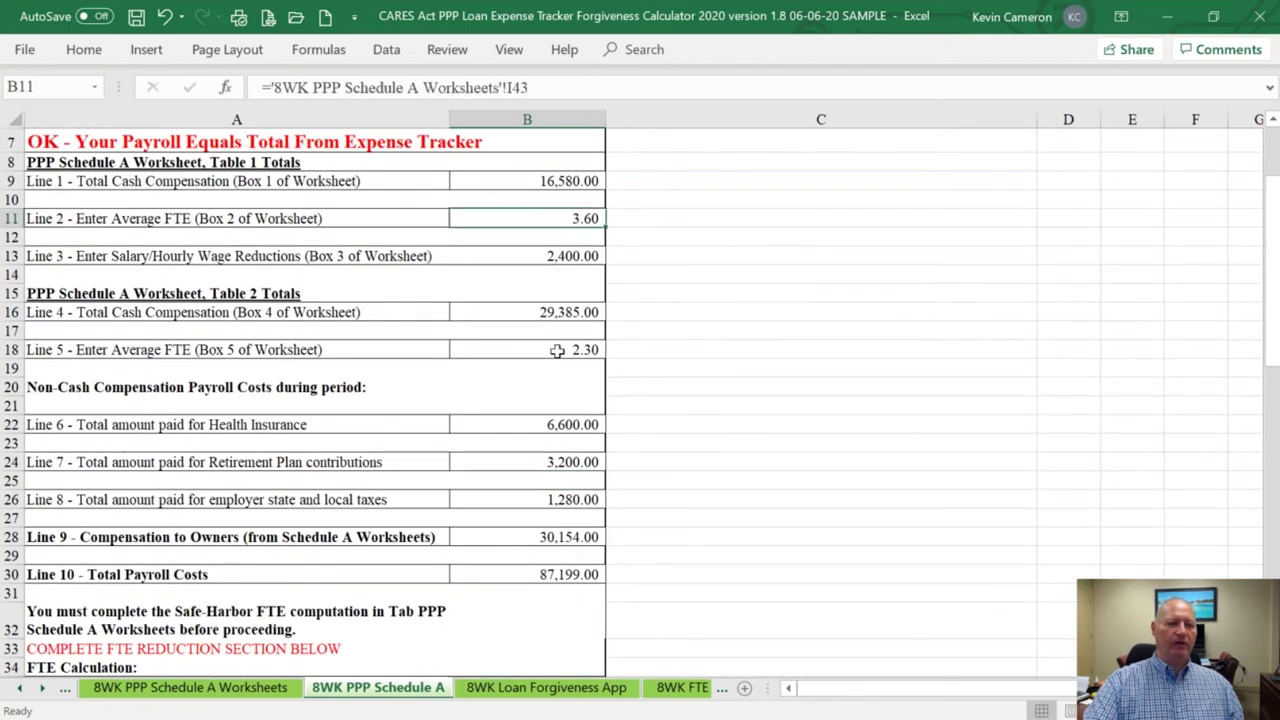
{"action": "left_click", "coordinate": [557, 350]}
{"action": "scroll", "coordinate": [557, 352], "scroll_direction": "down", "scroll_amount": 9}
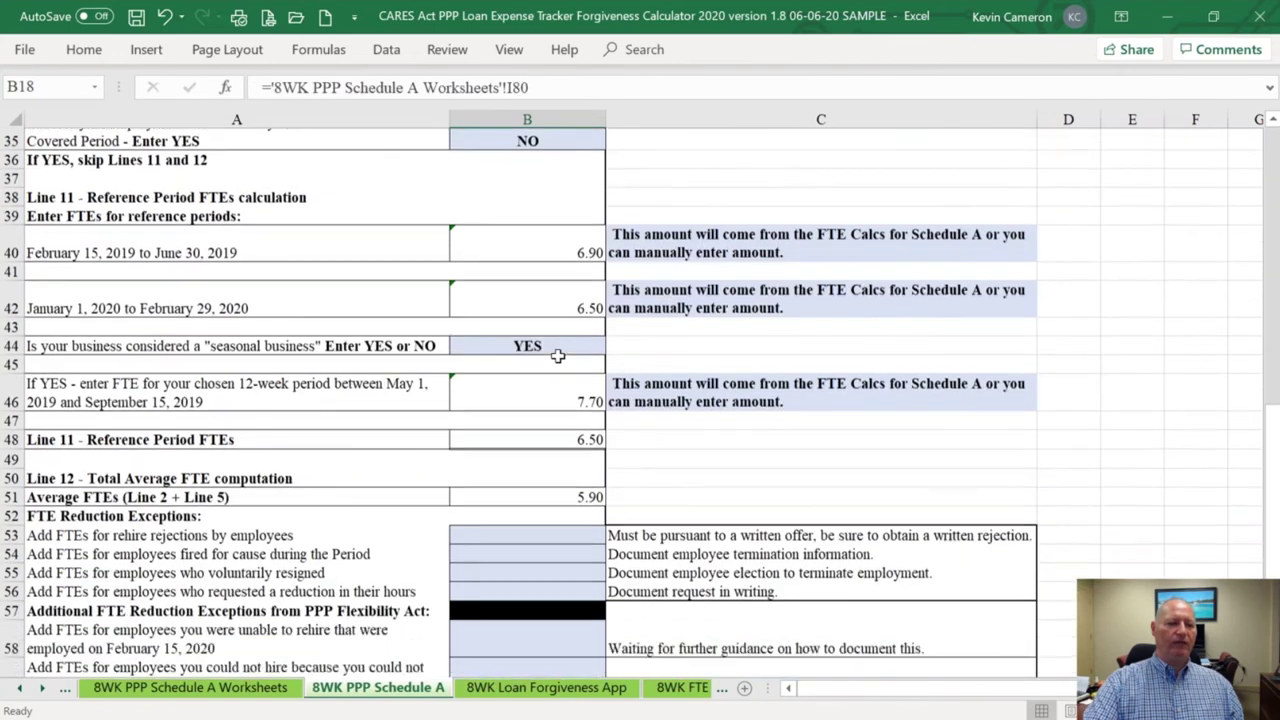
{"action": "scroll", "coordinate": [557, 355], "scroll_direction": "down", "scroll_amount": 2}
{"action": "left_click", "coordinate": [553, 402]}
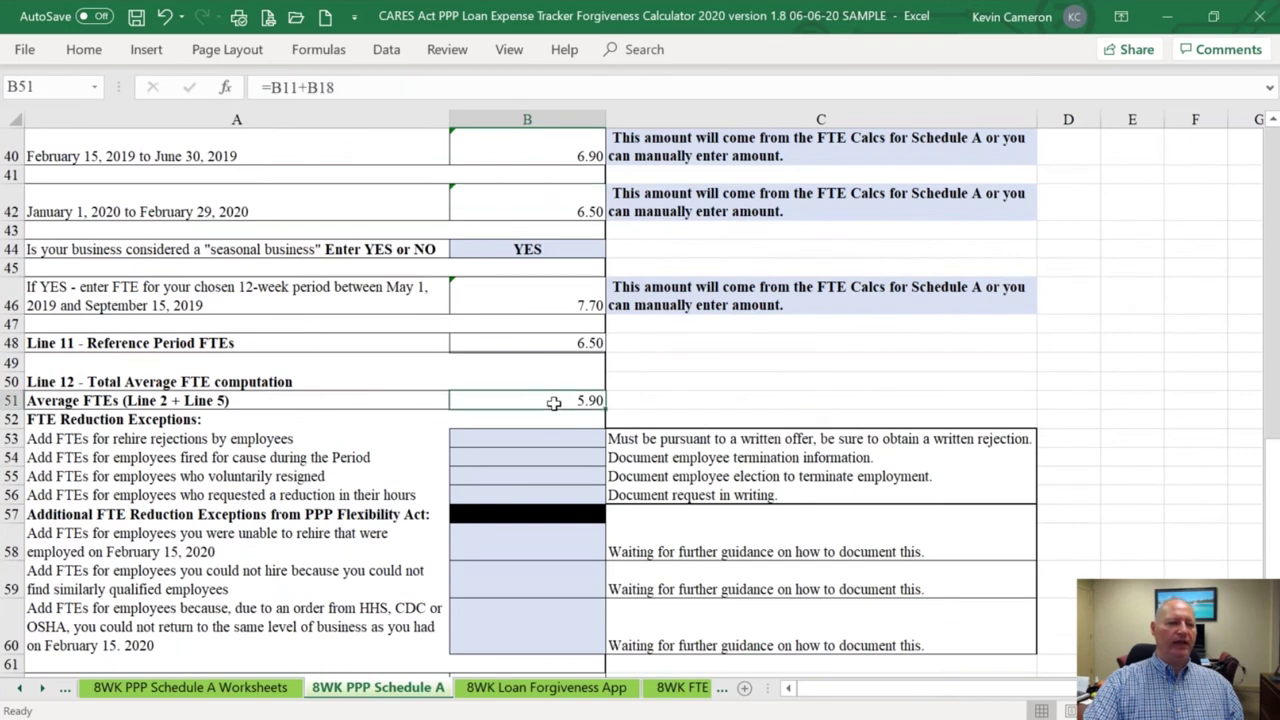
Compare the Line 11 reference period FTEs with the average FTEs in B51, and examine the Line 13 FTE Reduction Quotient in B64
{"action": "left_click", "coordinate": [540, 343]}
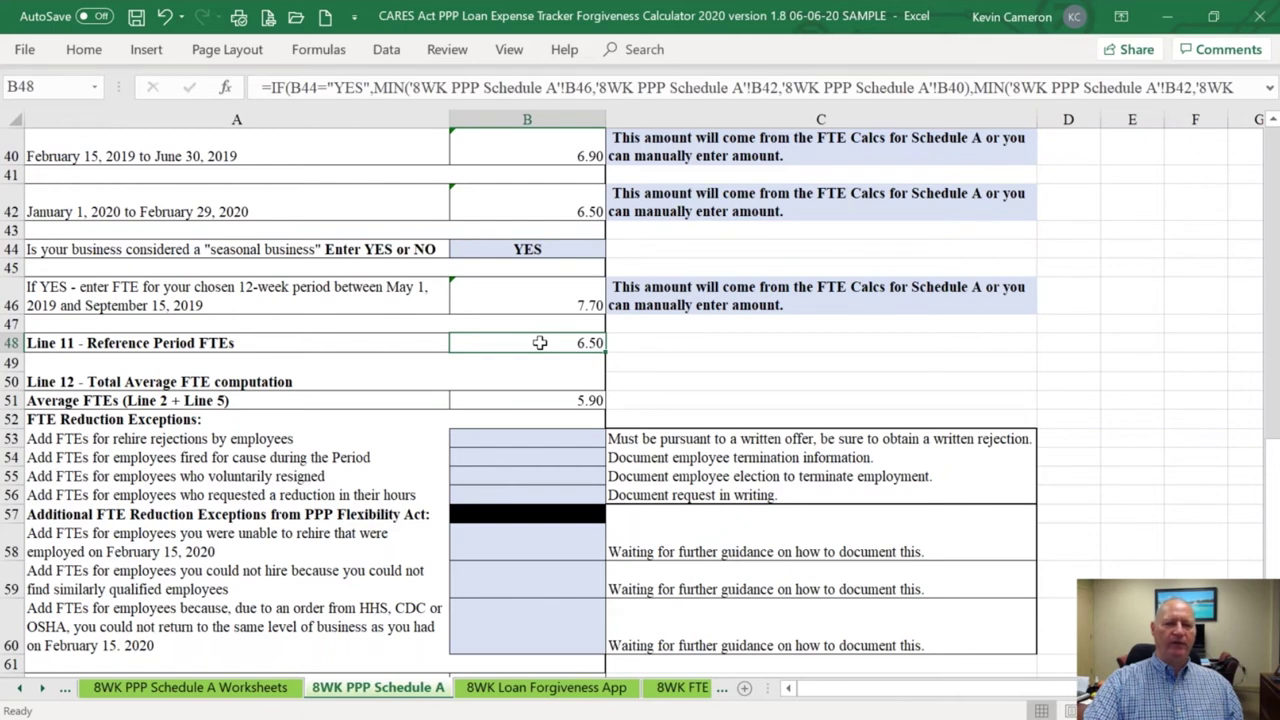
{"action": "scroll", "coordinate": [540, 343], "scroll_direction": "up", "scroll_amount": 1}
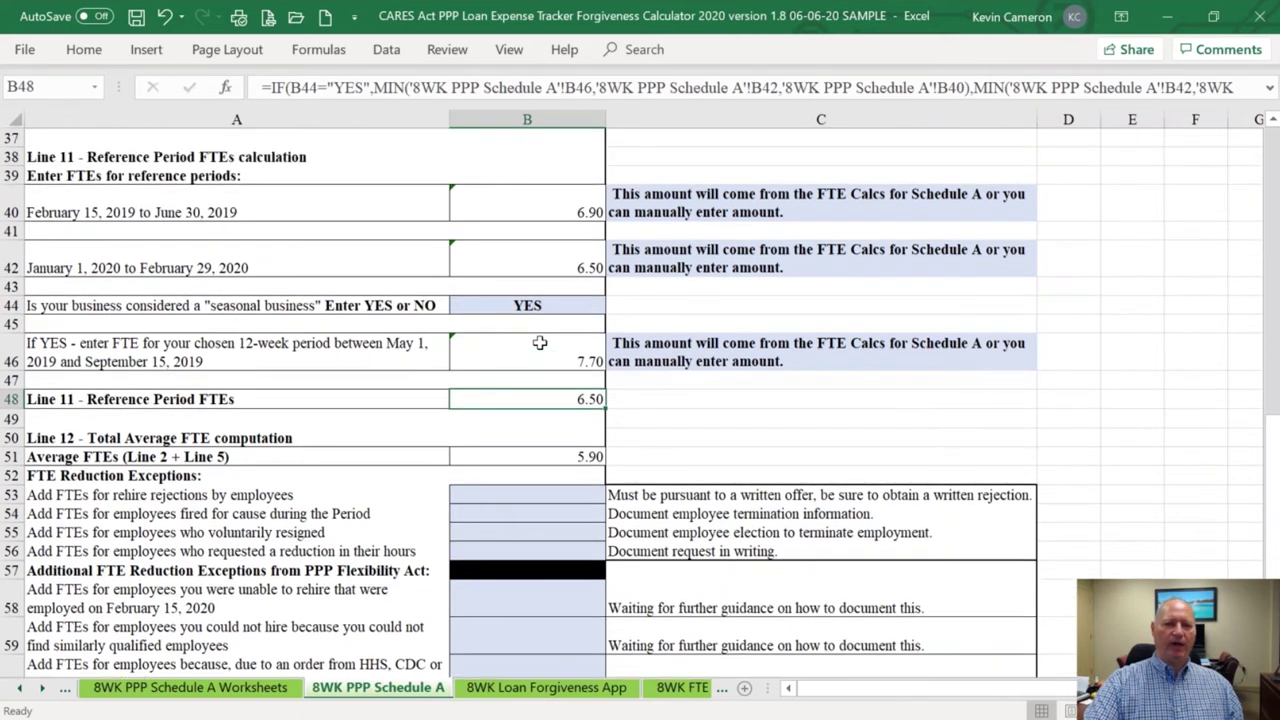
{"action": "left_click", "coordinate": [530, 454]}
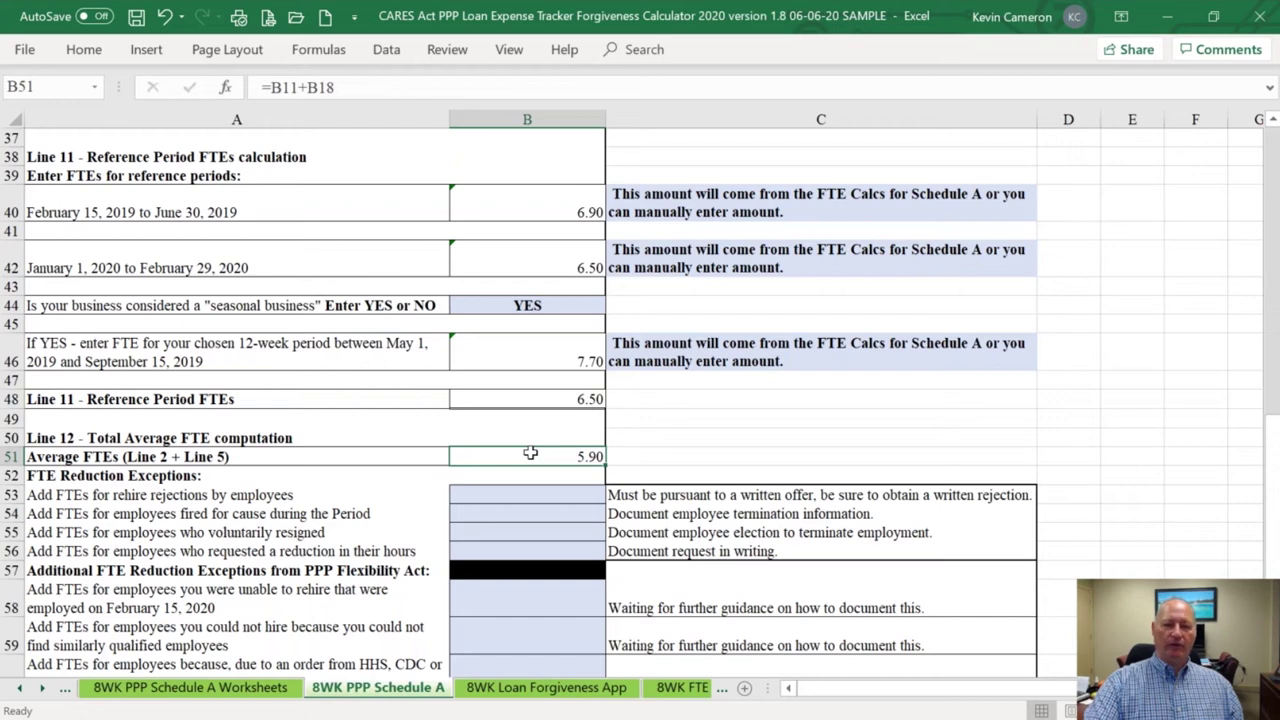
{"action": "scroll", "coordinate": [530, 453], "scroll_direction": "down", "scroll_amount": 3}
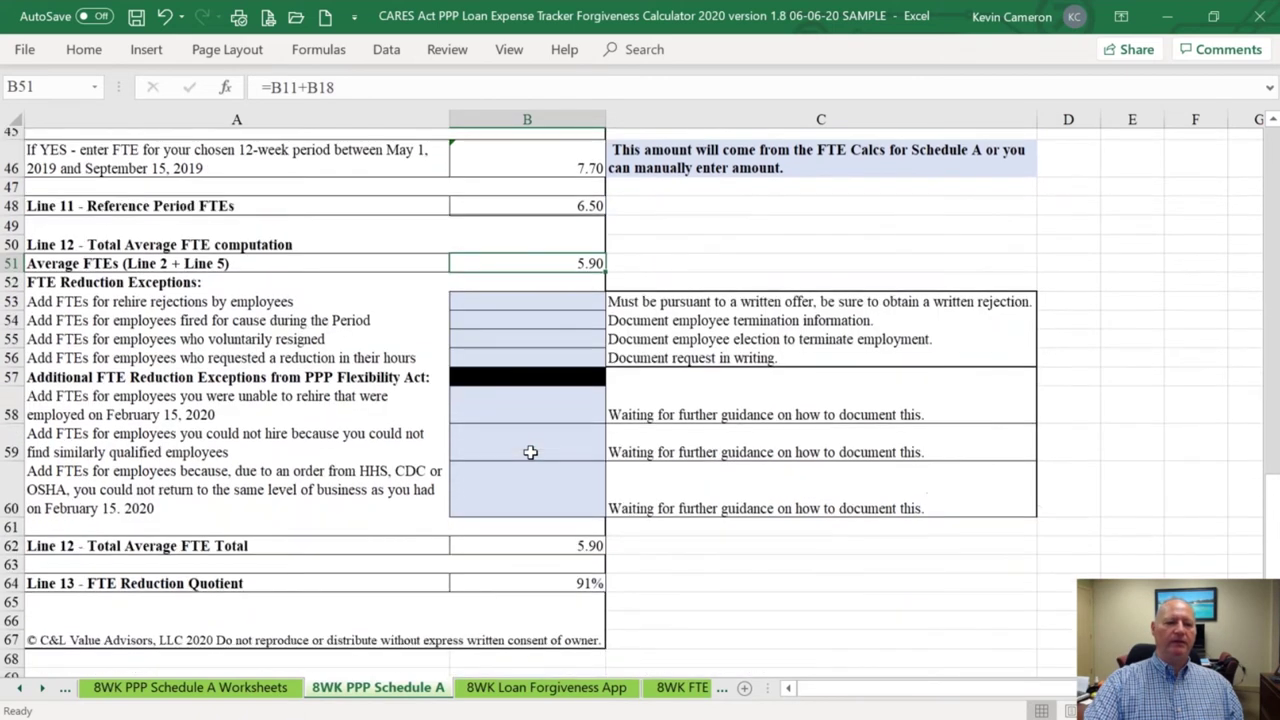
{"action": "left_click", "coordinate": [540, 571]}
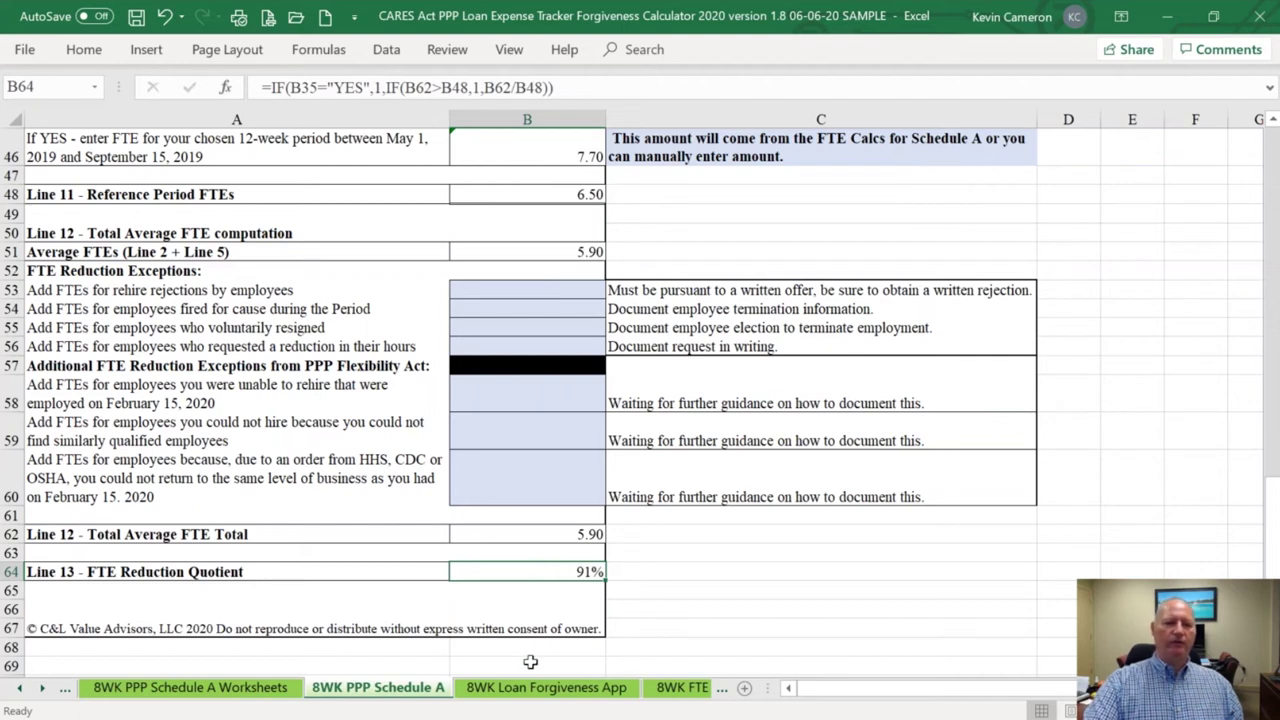
Open the 8WK Loan Forgiveness App sheet and review the payroll, mortgage interest and rent sources in B10, B12 and B14
{"action": "left_click", "coordinate": [548, 690]}
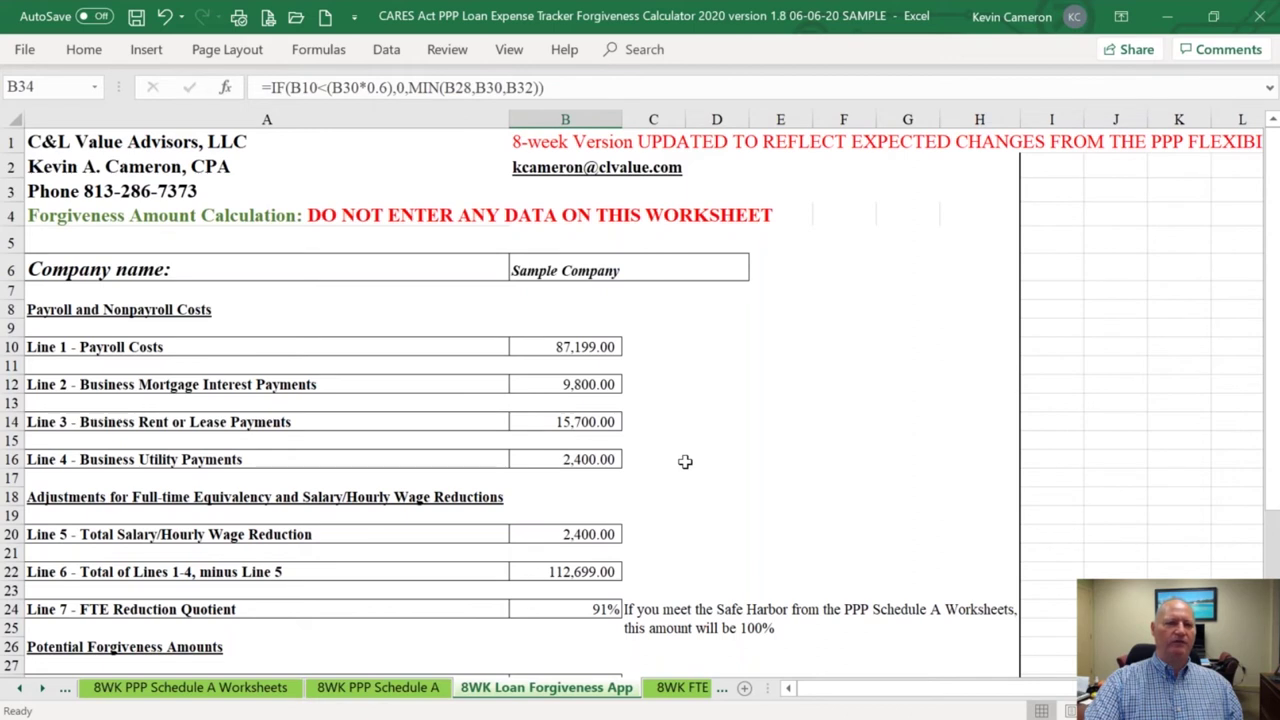
{"action": "left_click", "coordinate": [549, 349]}
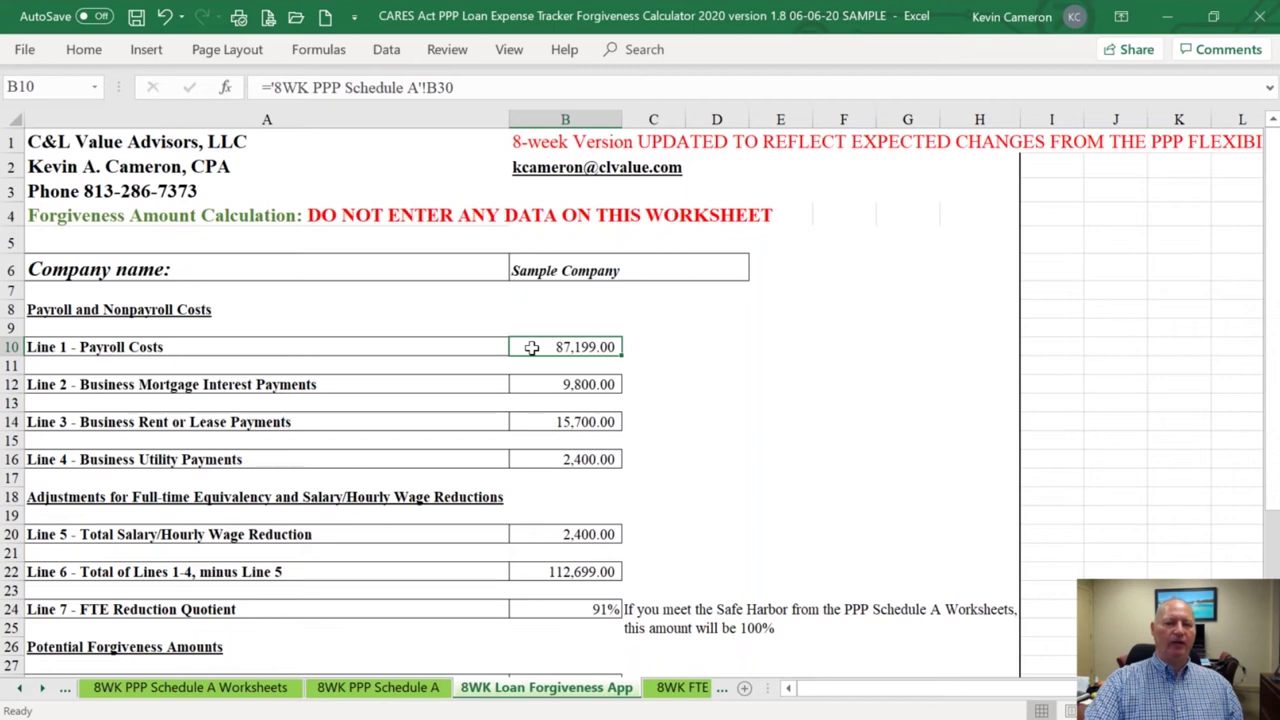
{"action": "left_click", "coordinate": [540, 384]}
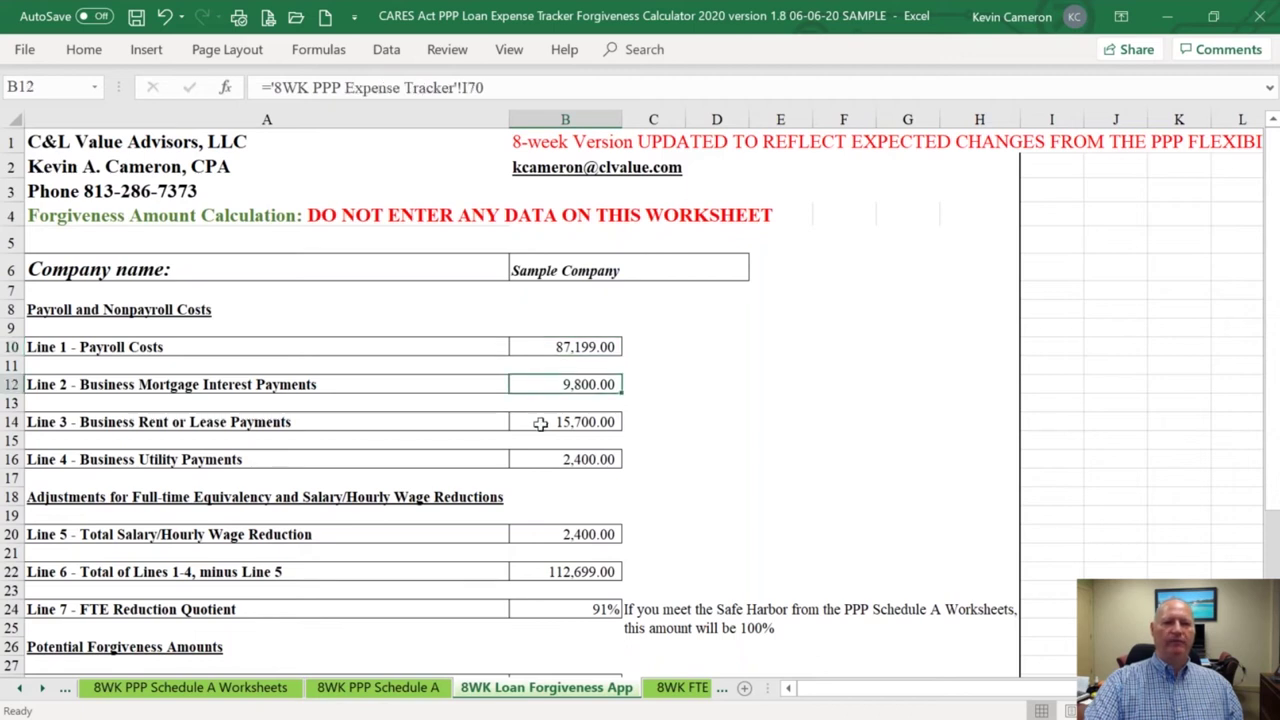
{"action": "double_click", "coordinate": [540, 422]}
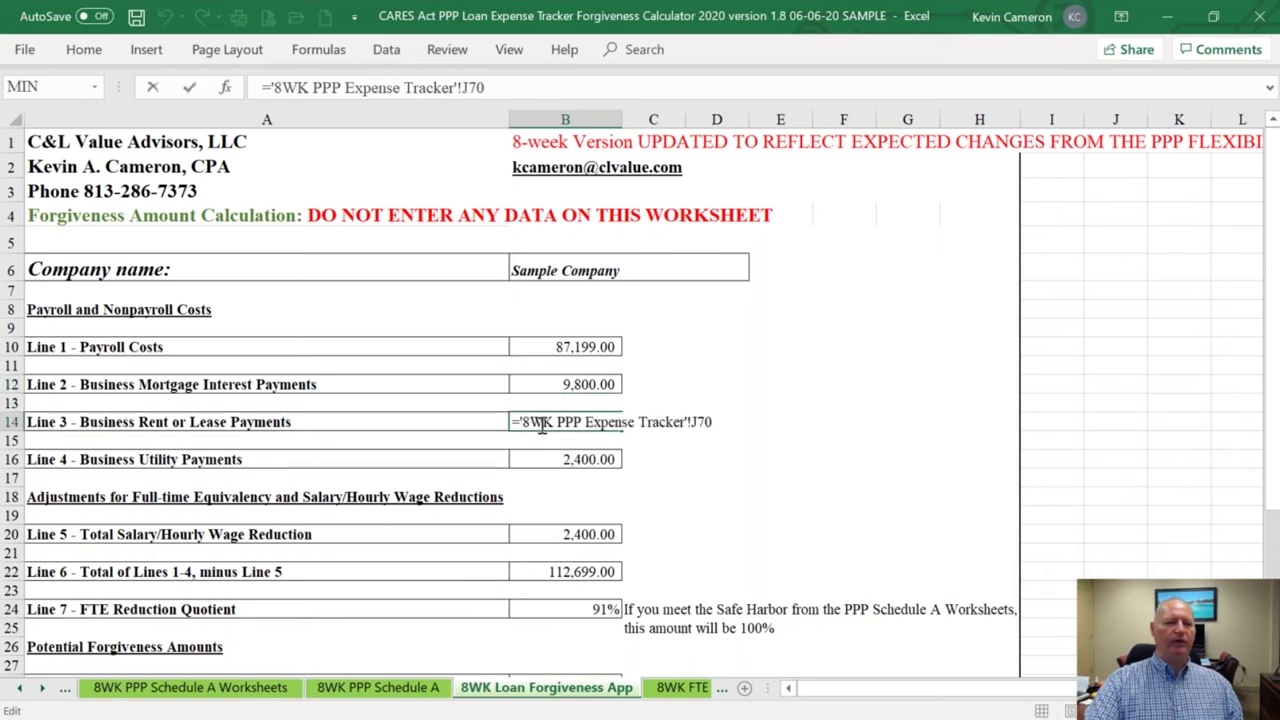
{"action": "left_click", "coordinate": [721, 457]}
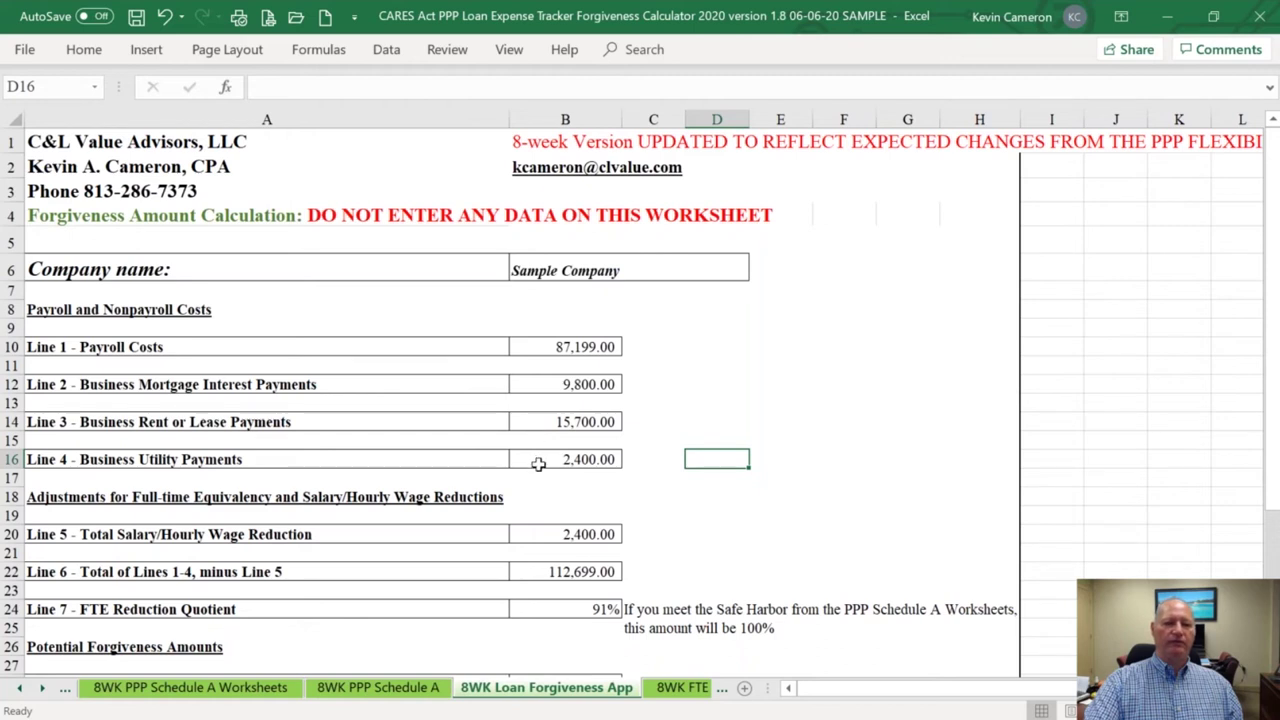
Check the Line 5 salary/hourly wage reduction in B20 and the Line 6 total formula in B22
{"action": "left_click", "coordinate": [538, 534]}
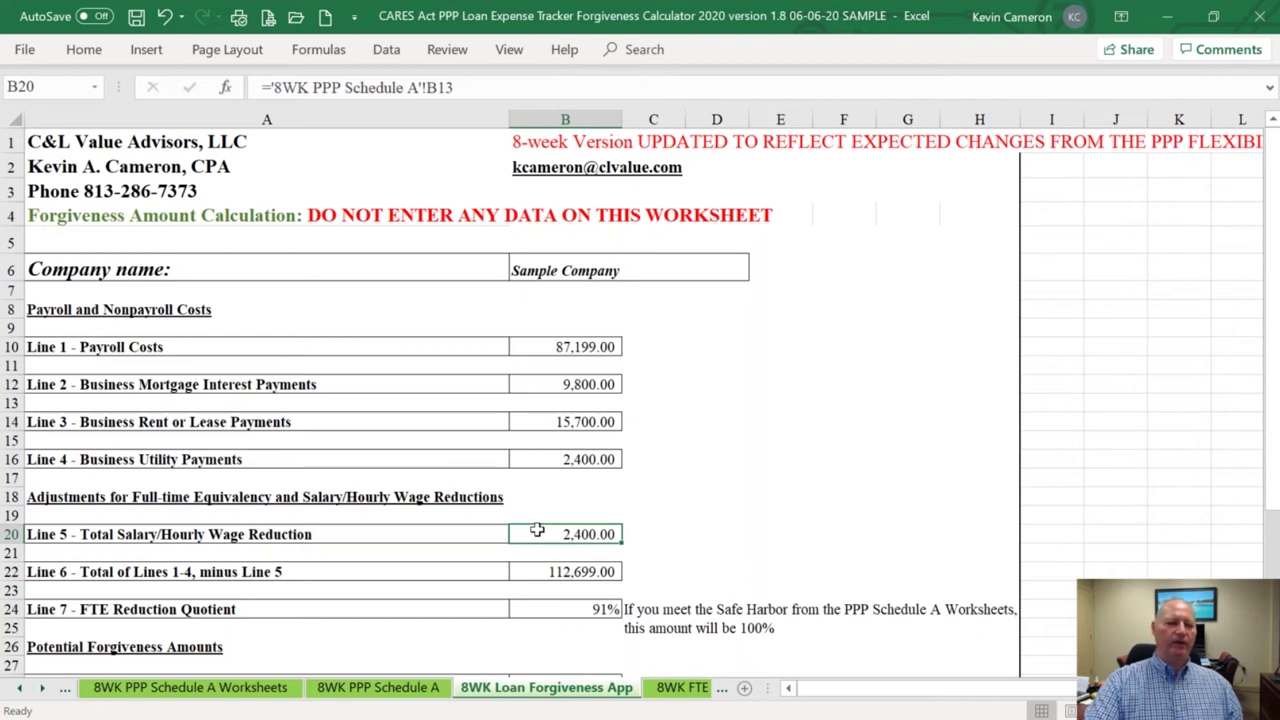
{"action": "left_click", "coordinate": [538, 571]}
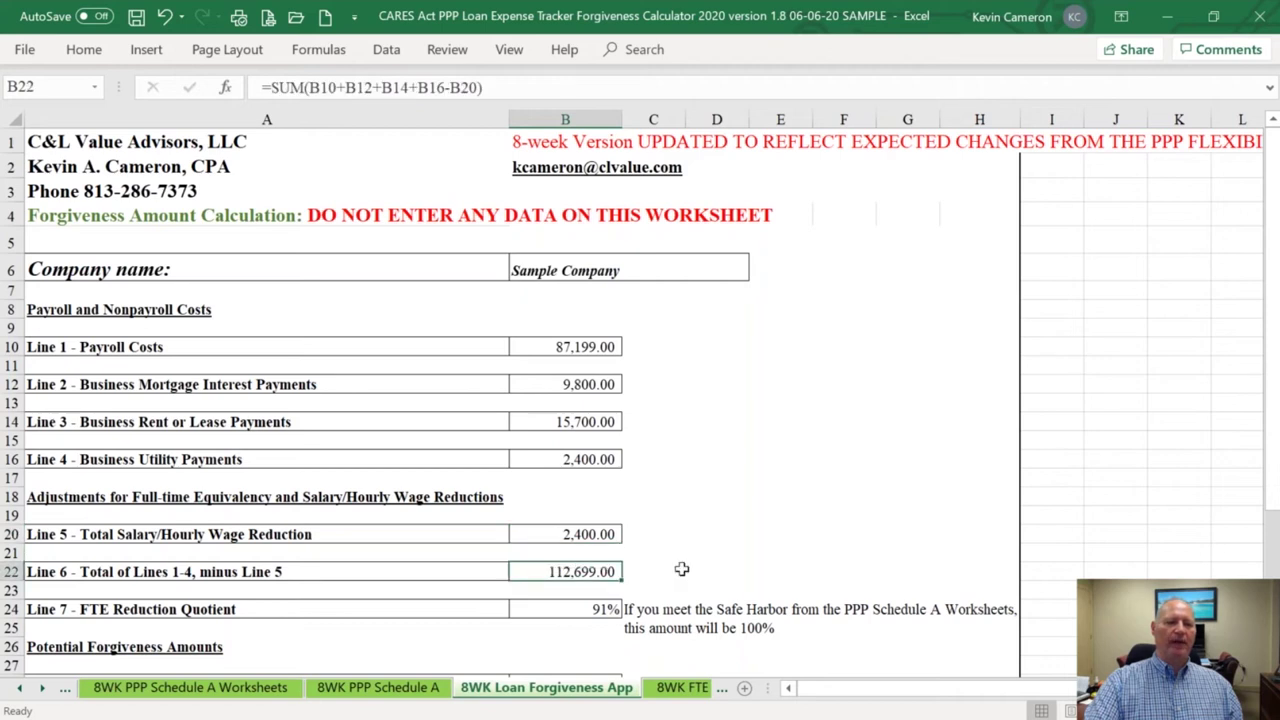
{"action": "left_click", "coordinate": [681, 569]}
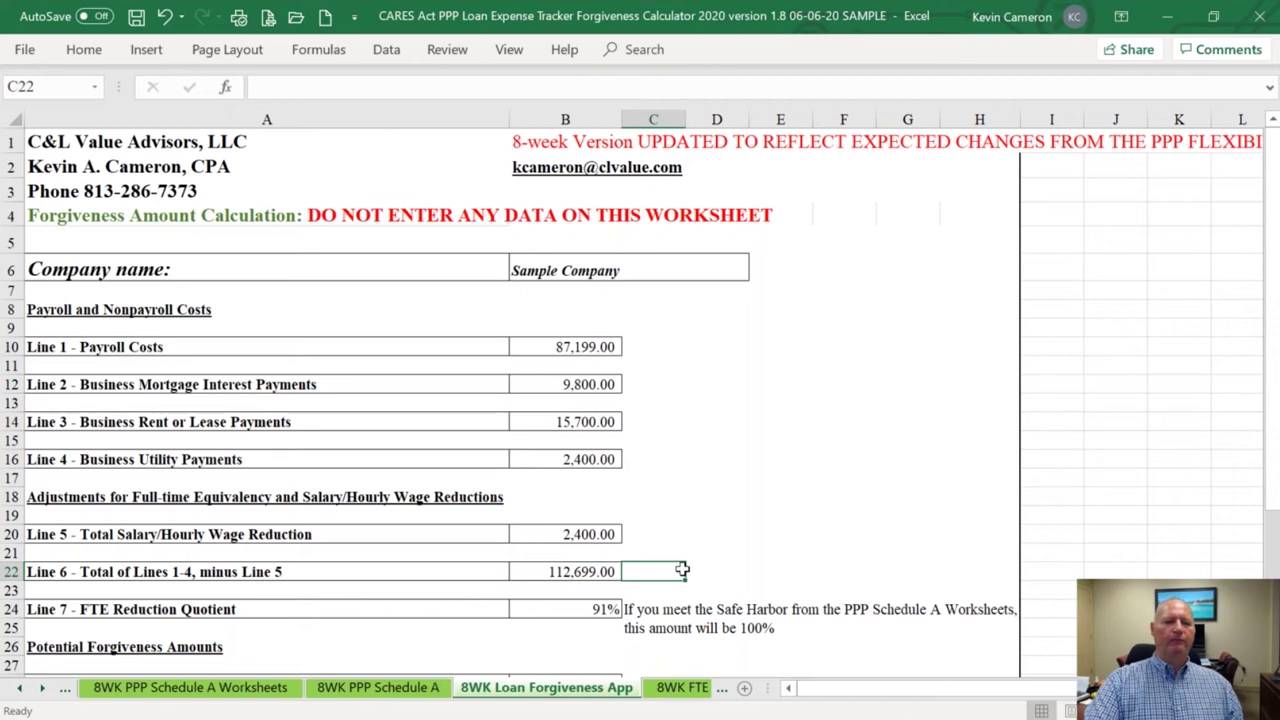
Examine the Line 7 FTE Reduction Quotient in B24 and how the Line 8 formula in B28 multiplies it by Line 6
{"action": "scroll", "coordinate": [682, 570], "scroll_direction": "down", "scroll_amount": 2}
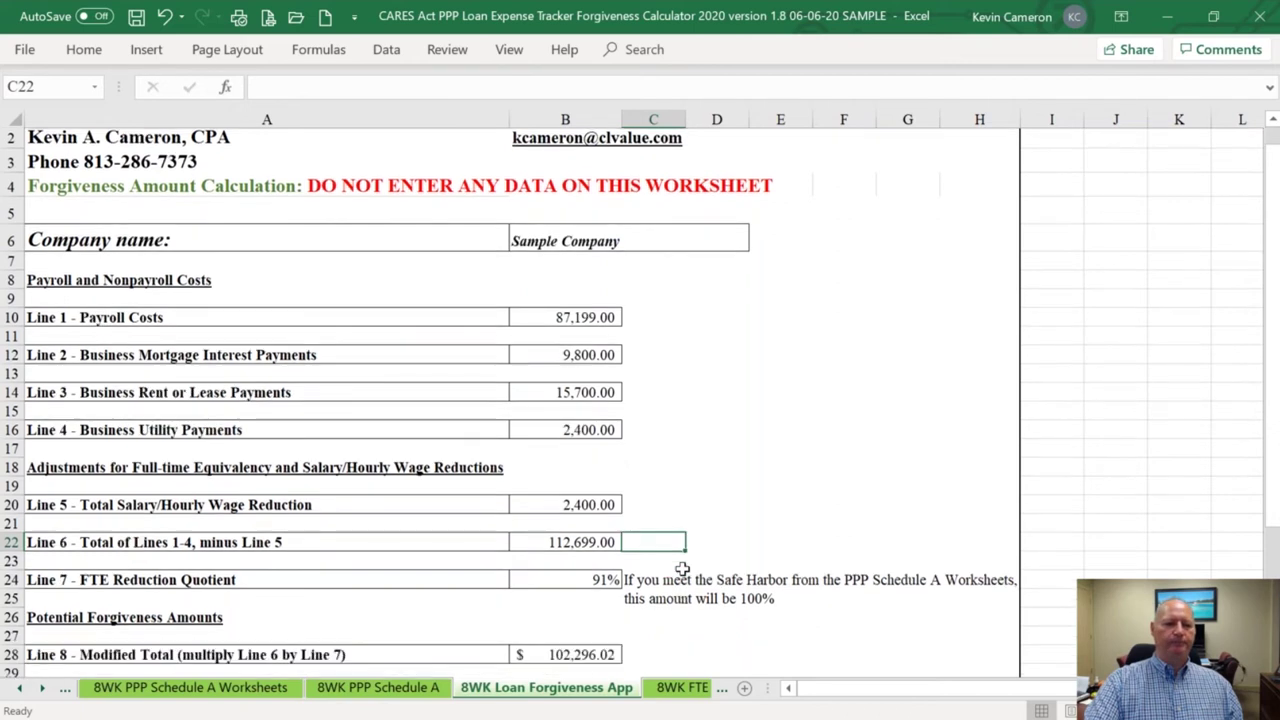
{"action": "left_click", "coordinate": [573, 456]}
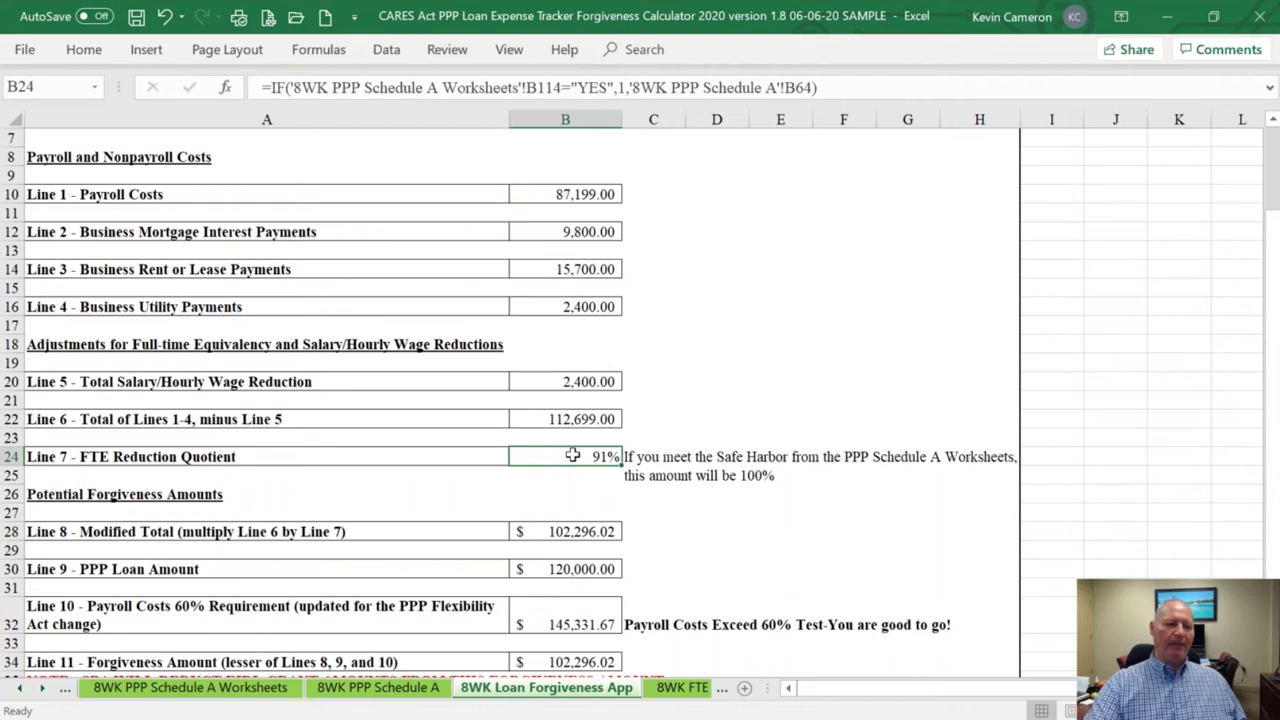
{"action": "left_click", "coordinate": [533, 420]}
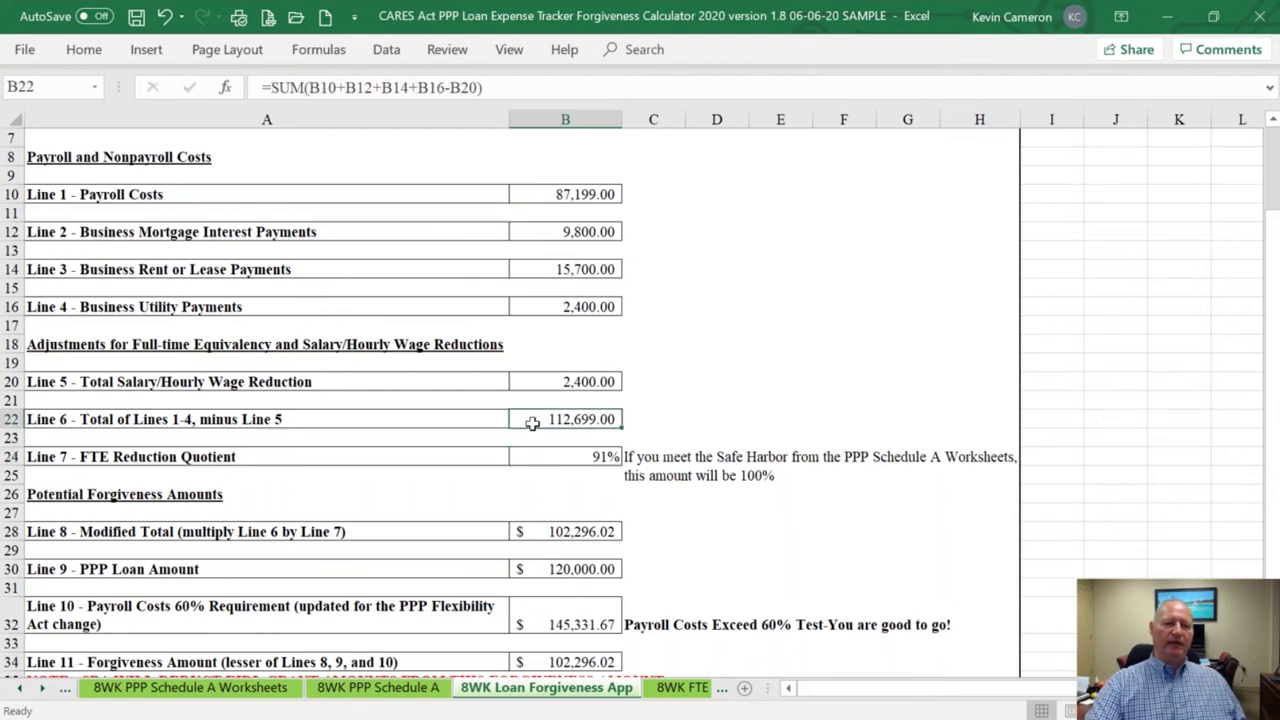
{"action": "double_click", "coordinate": [540, 531]}
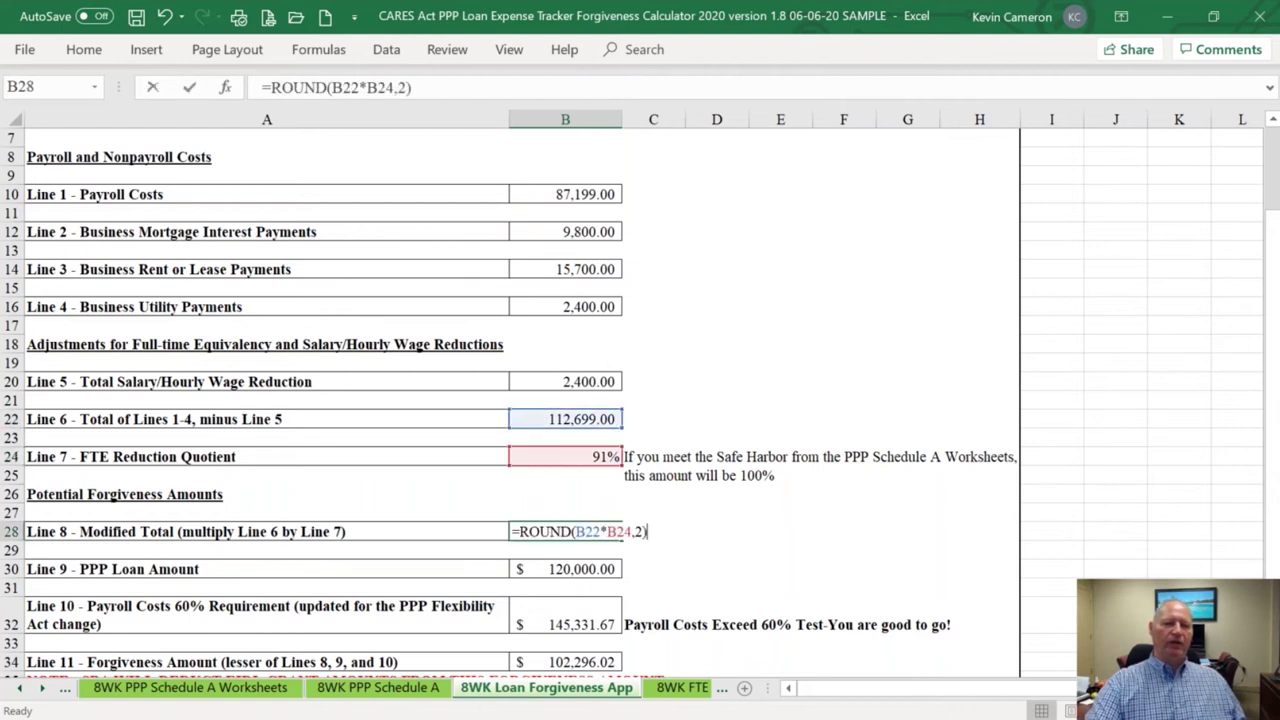
{"action": "left_click", "coordinate": [731, 538]}
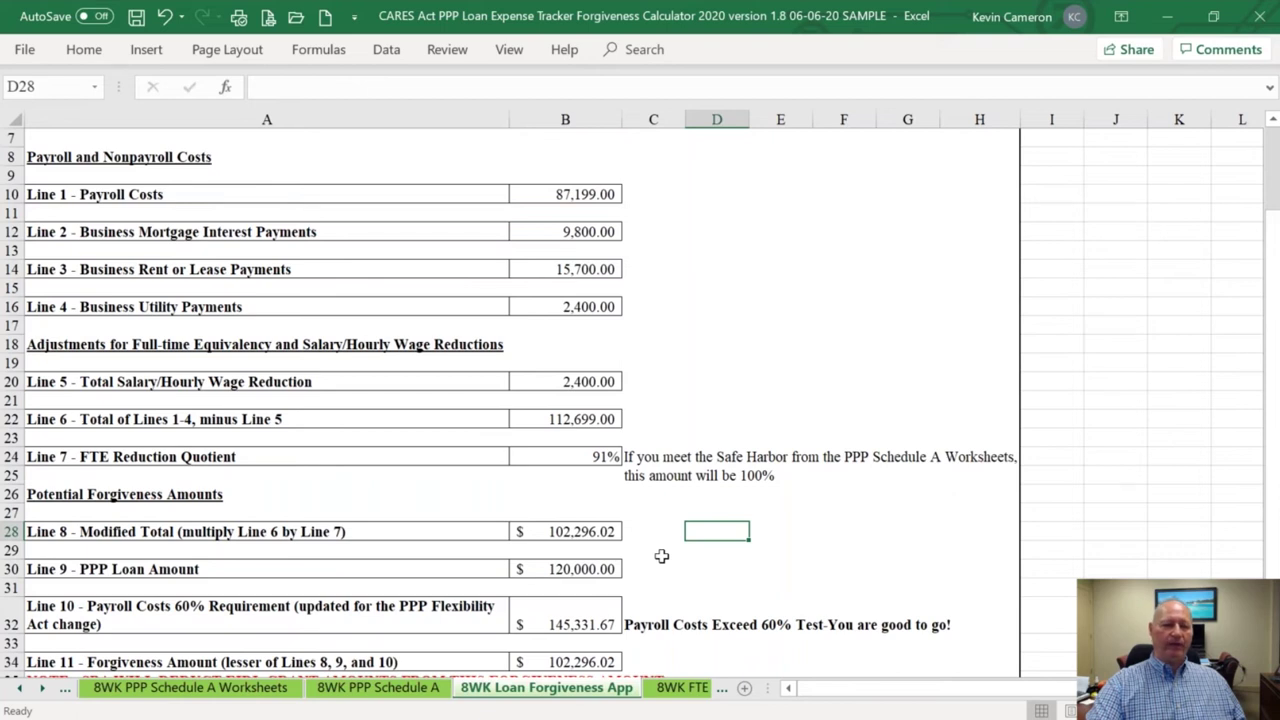
Review the Line 9 loan amount in B30 and trace the Line 10 payroll costs 60% requirement in B32 to the payroll costs in B10
{"action": "left_click", "coordinate": [531, 570]}
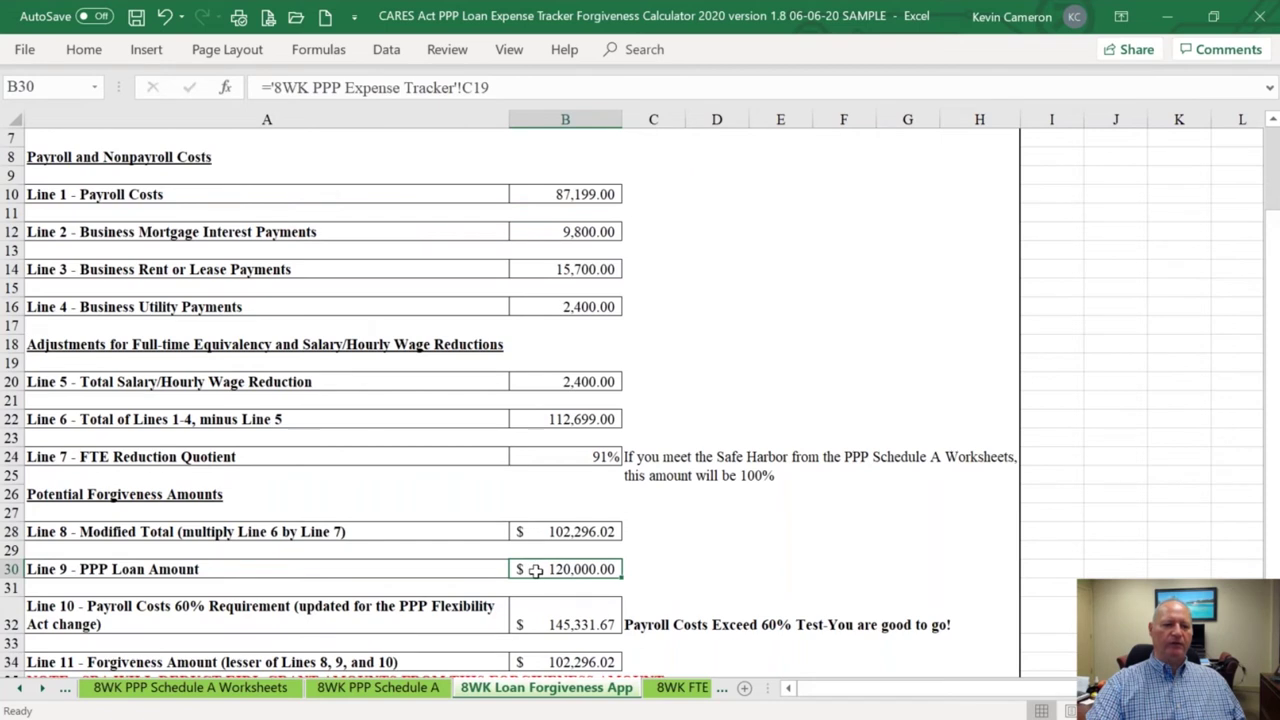
{"action": "left_click", "coordinate": [548, 612]}
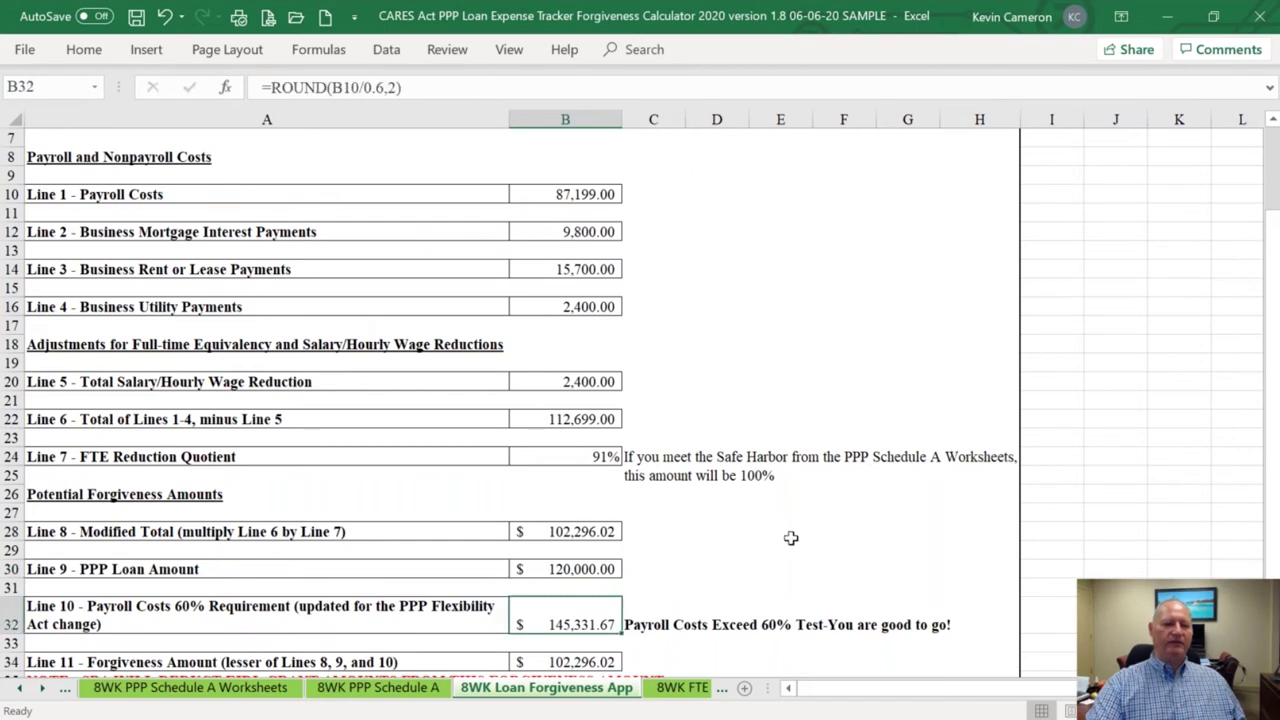
{"action": "scroll", "coordinate": [460, 560], "scroll_direction": "down", "scroll_amount": 1}
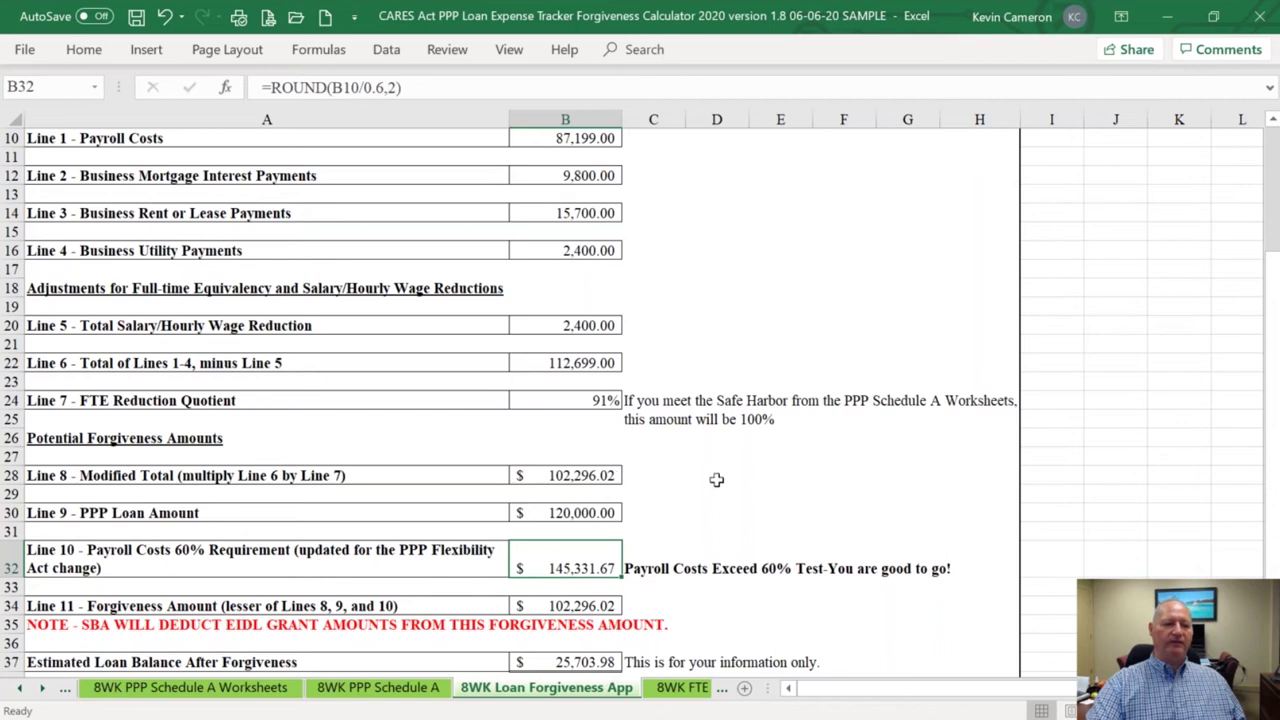
{"action": "scroll", "coordinate": [650, 400], "scroll_direction": "up", "scroll_amount": 3}
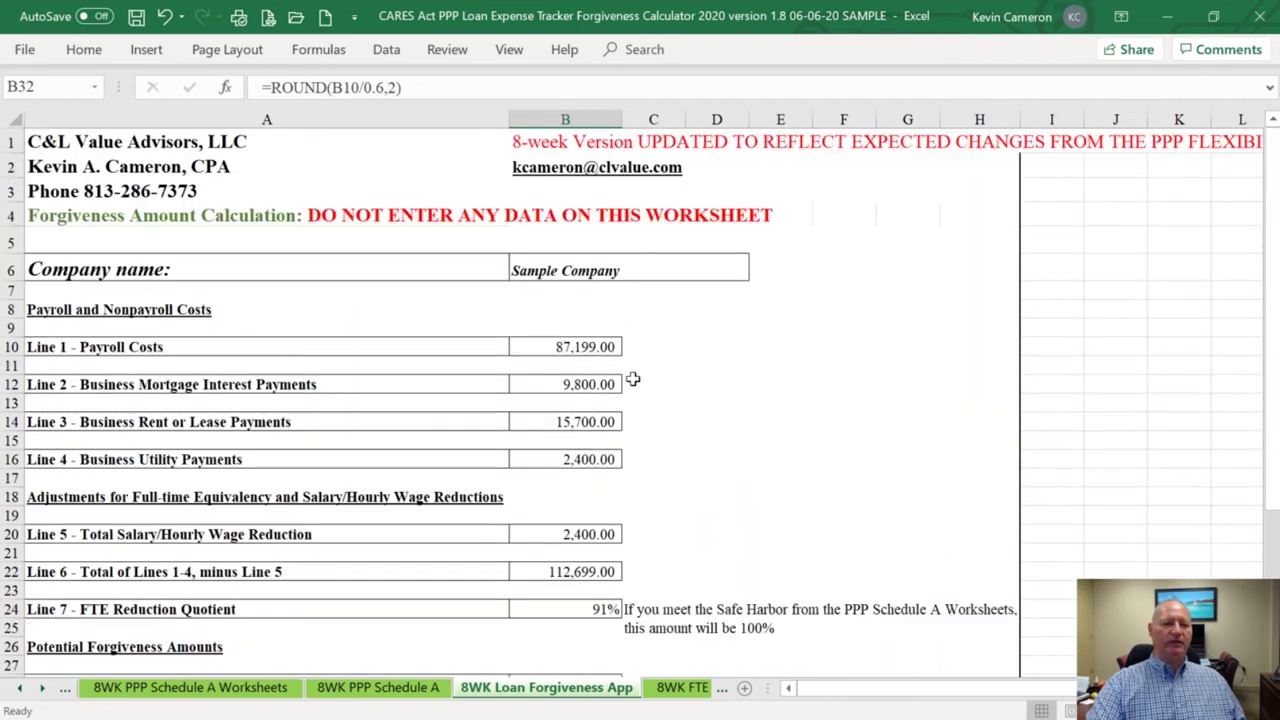
{"action": "left_click", "coordinate": [574, 346]}
{"action": "scroll", "coordinate": [720, 410], "scroll_direction": "down", "scroll_amount": 2}
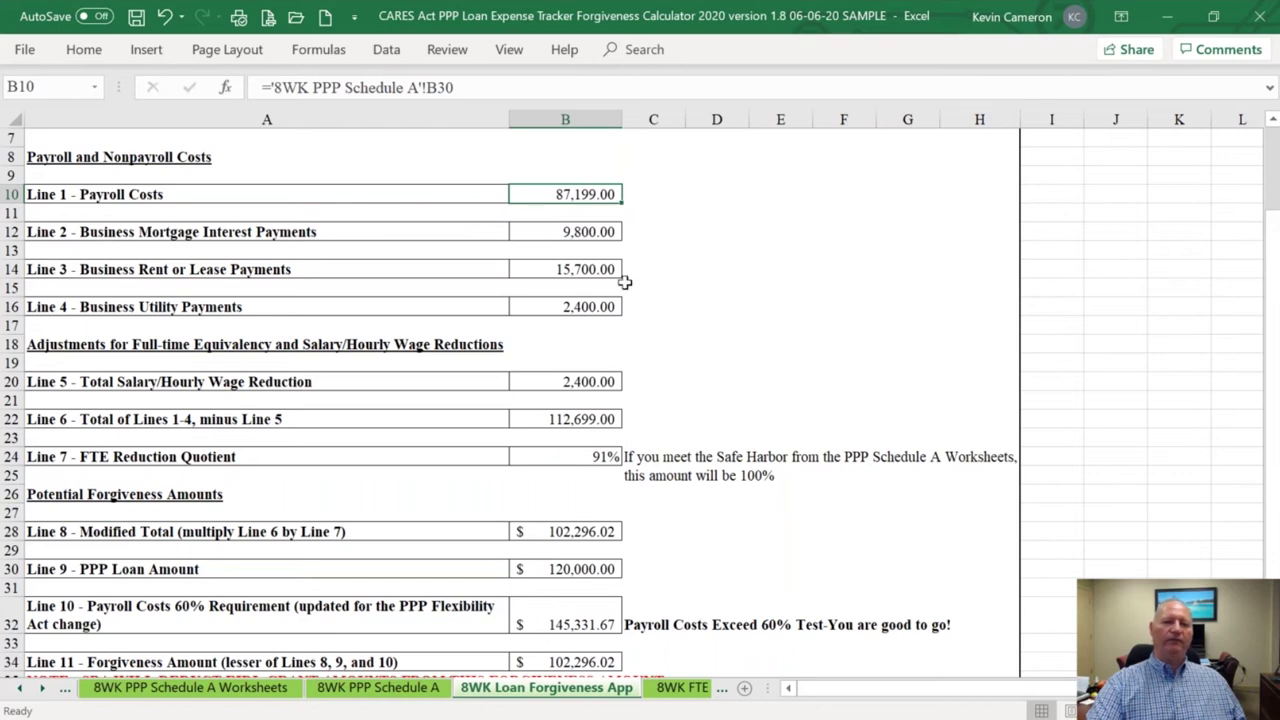
{"action": "left_click", "coordinate": [572, 624]}
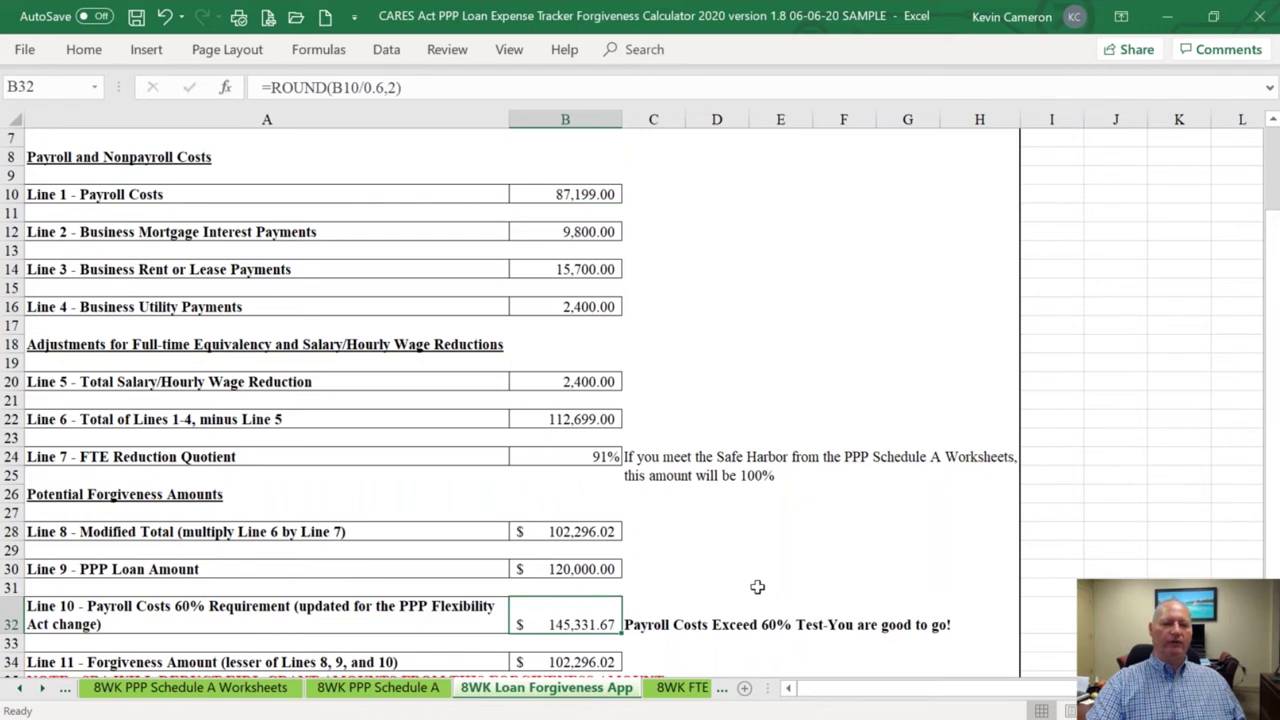
{"action": "key", "text": "ctrl+["}
Examine the Estimated Loan Balance After Forgiveness in B37 against the Line 9 loan amount and the Line 11 forgiveness amount
{"action": "scroll", "coordinate": [670, 570], "scroll_direction": "down", "scroll_amount": 3}
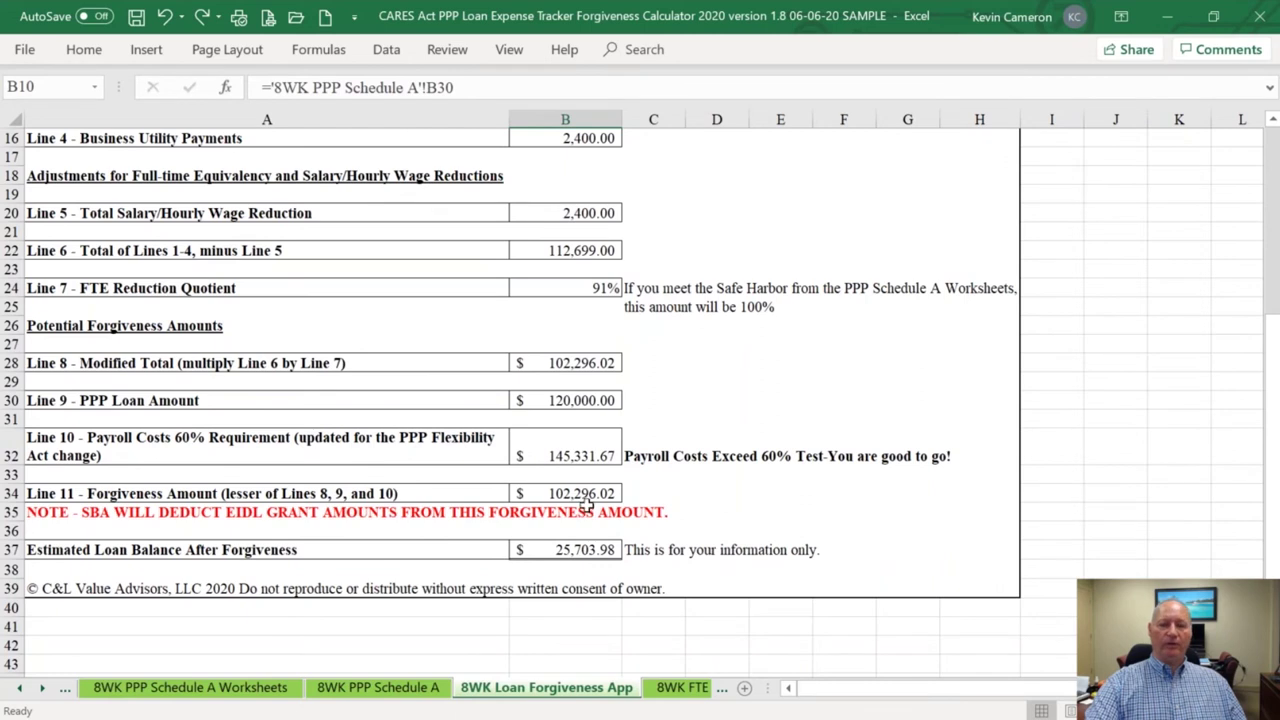
{"action": "left_click", "coordinate": [574, 550]}
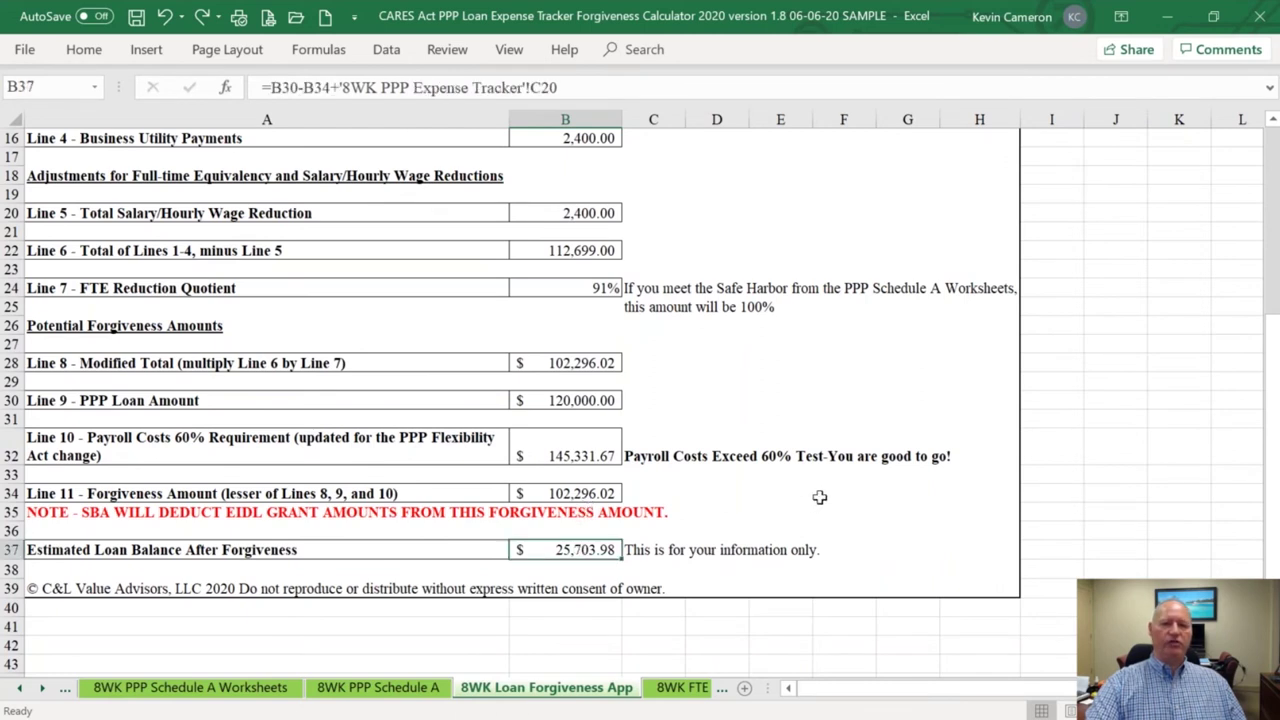
{"action": "scroll", "coordinate": [819, 497], "scroll_direction": "down", "scroll_amount": 1}
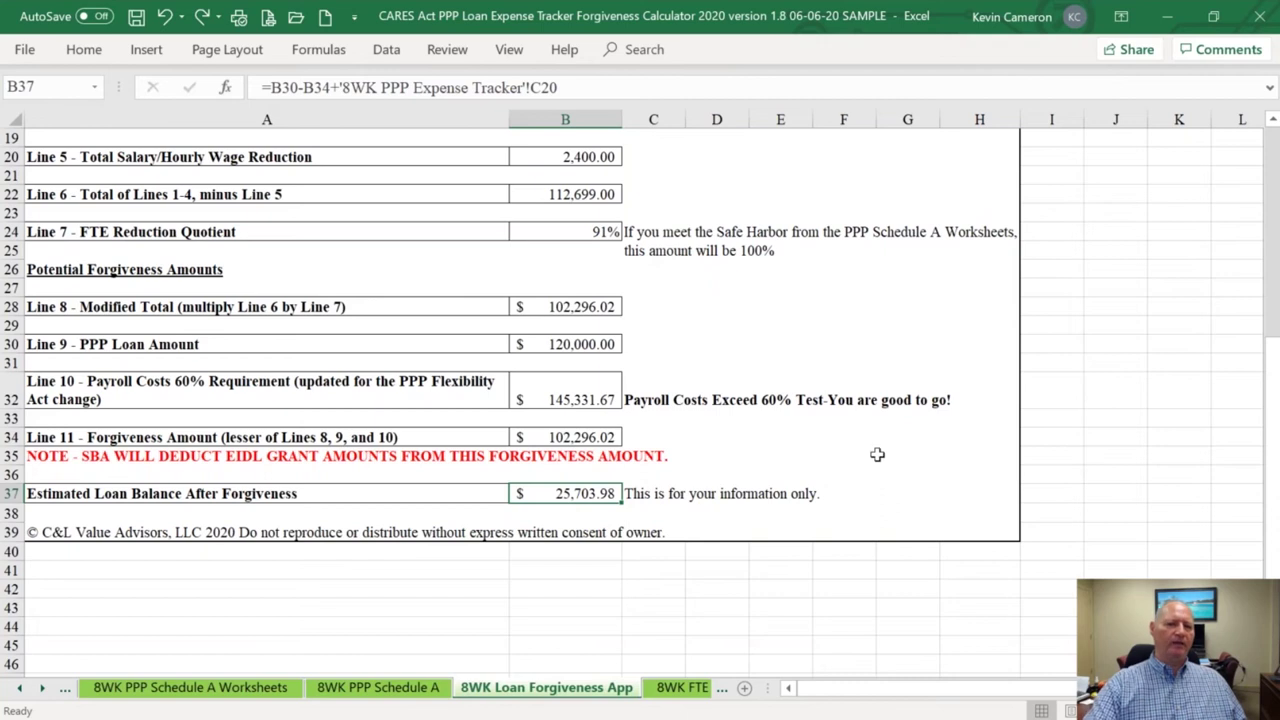
{"action": "key", "text": "ctrl+c"}
{"action": "left_click", "coordinate": [585, 343]}
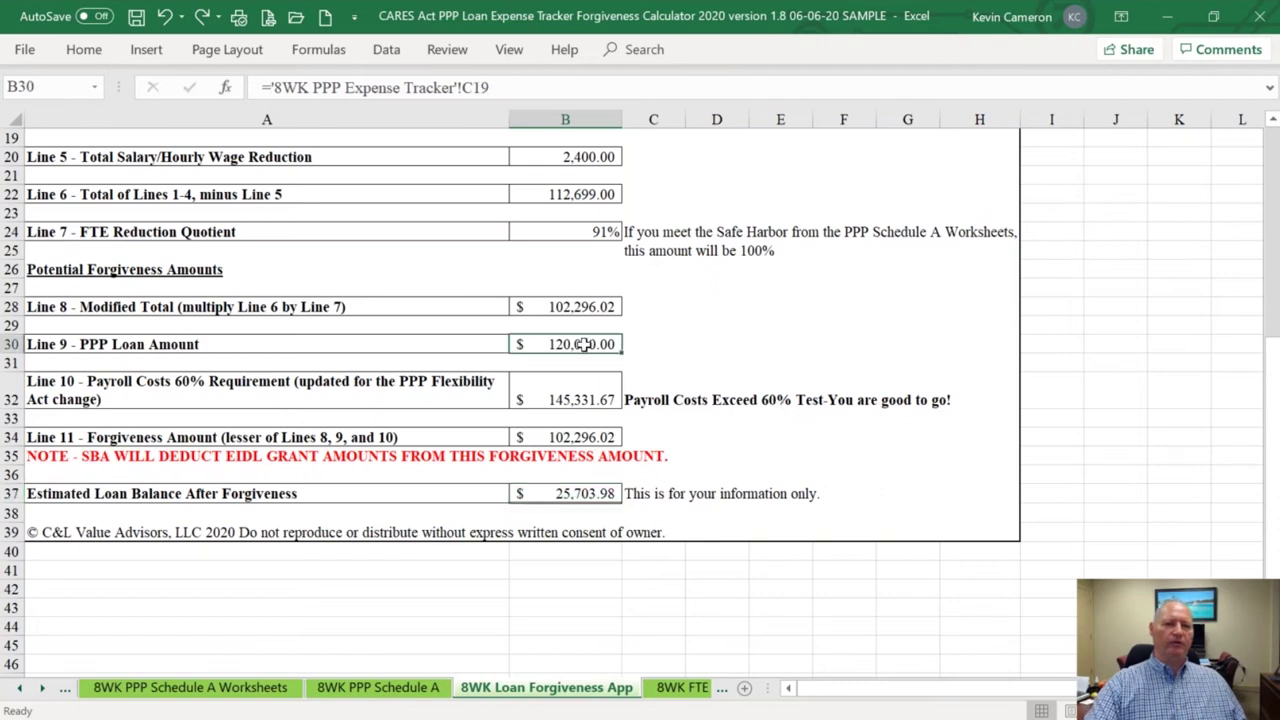
{"action": "left_click", "coordinate": [600, 438]}
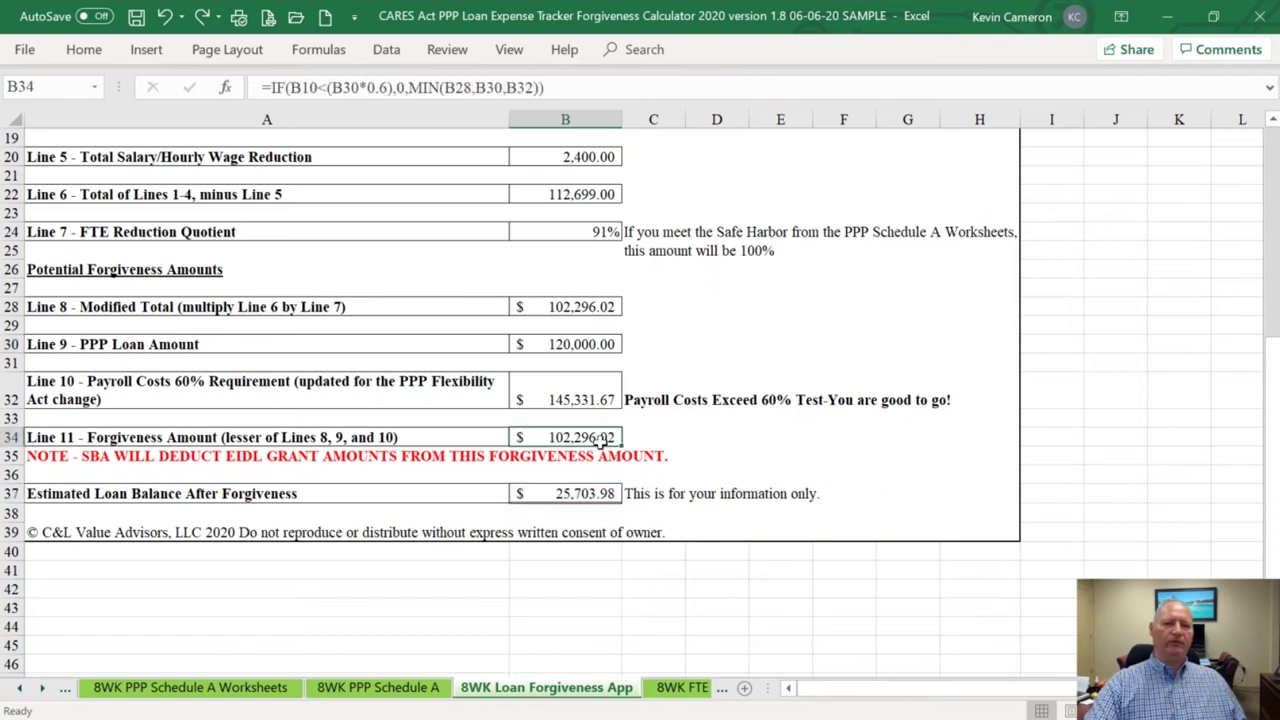
{"action": "left_click", "coordinate": [594, 490]}
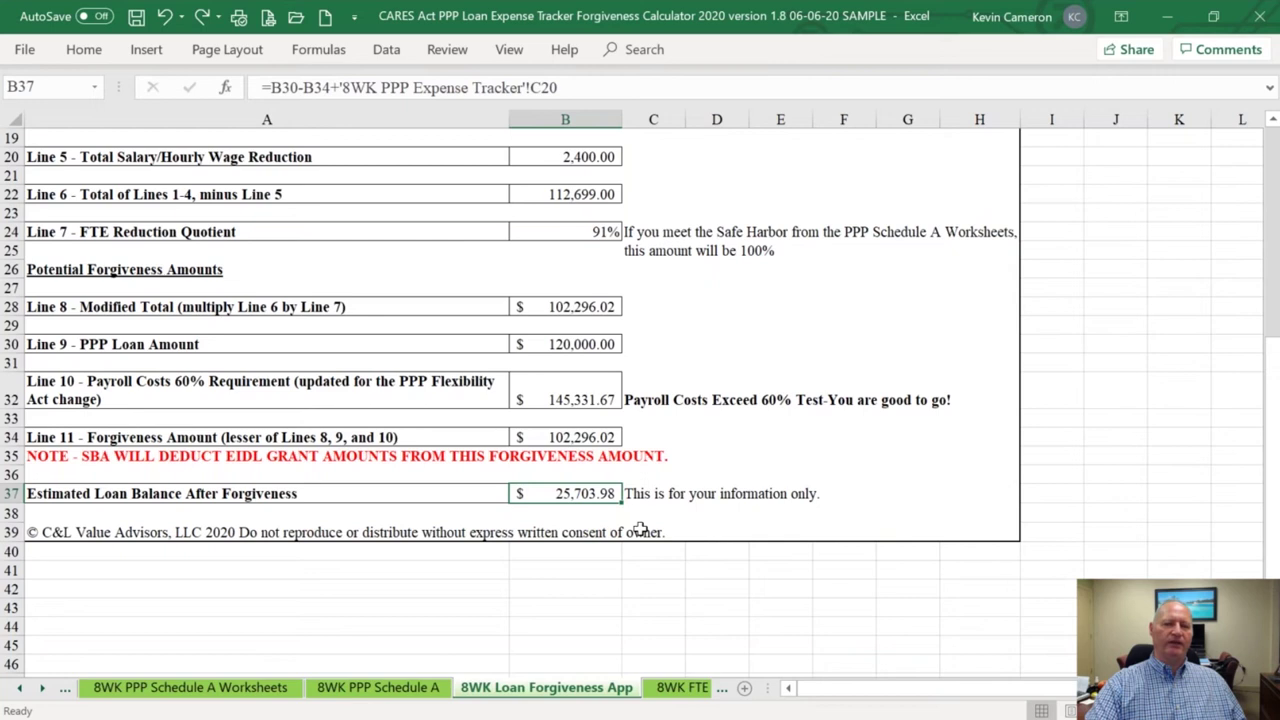
Pass through the 8WK FTE and pay reduction sheets to the 8WK Report Letter and review its opening text and instructions
{"action": "left_click", "coordinate": [686, 690]}
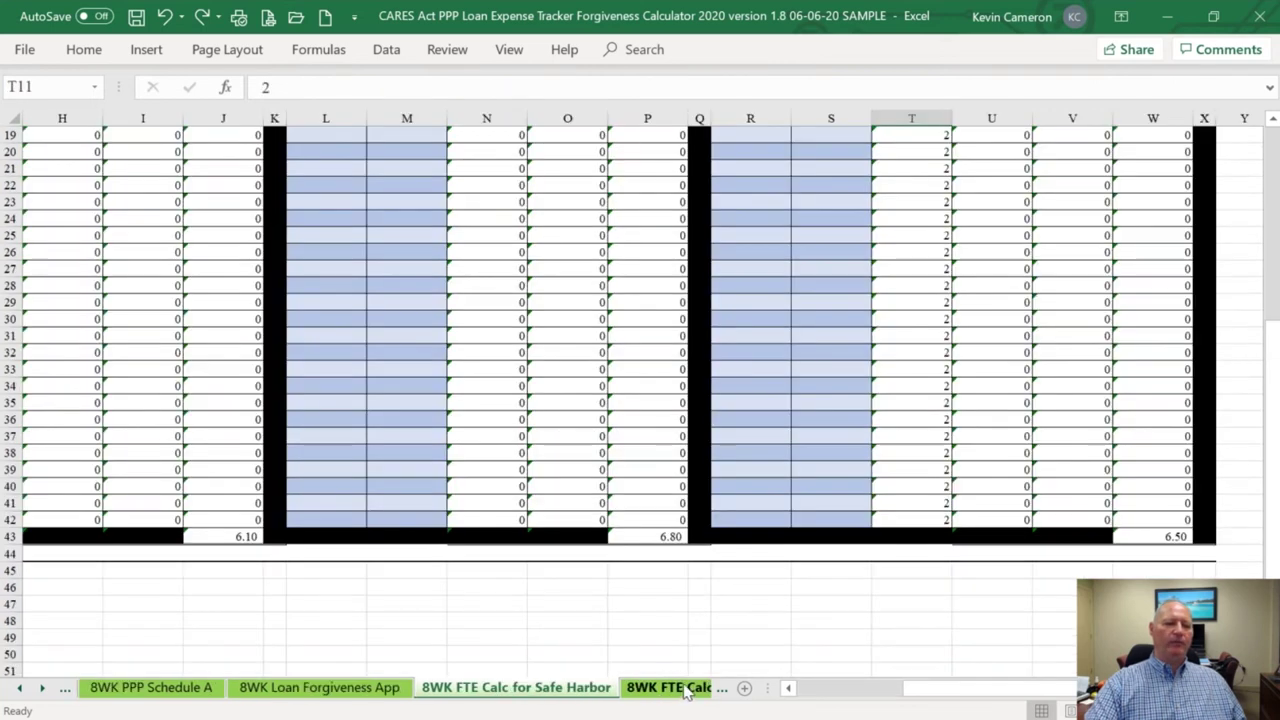
{"action": "left_click", "coordinate": [686, 690]}
{"action": "left_click", "coordinate": [686, 690]}
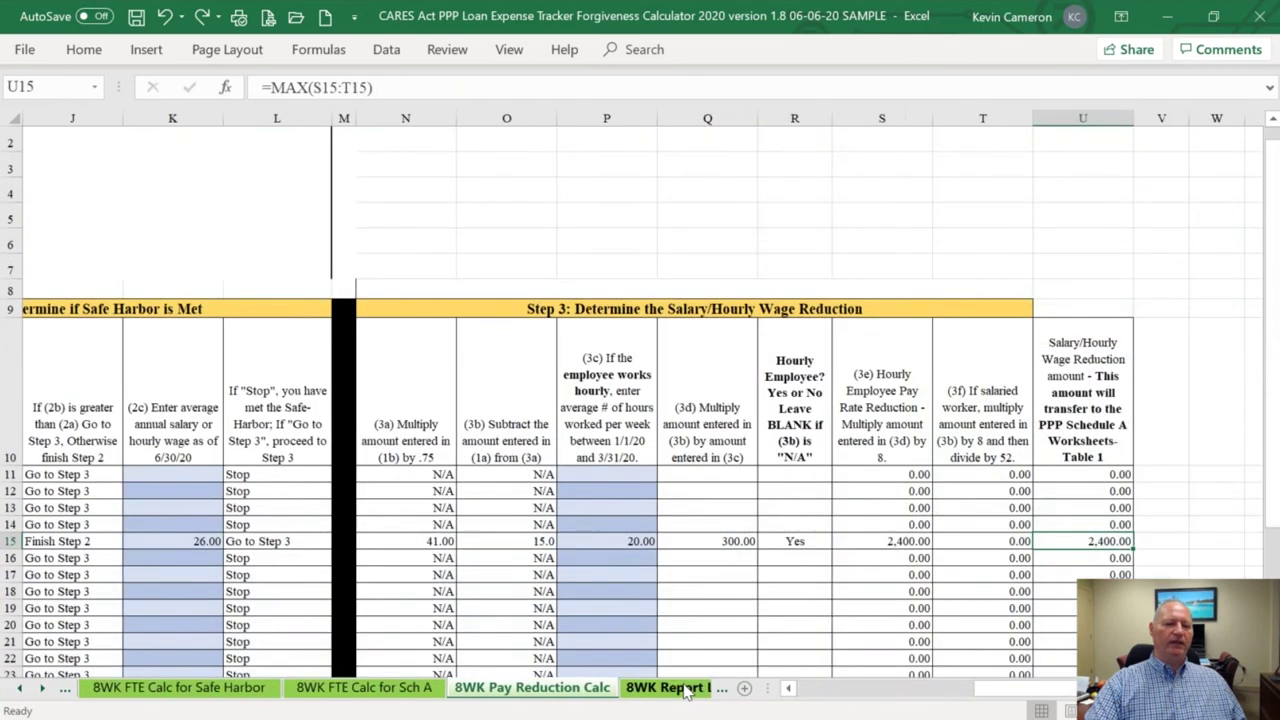
{"action": "left_click", "coordinate": [686, 690]}
{"action": "left_click", "coordinate": [686, 690]}
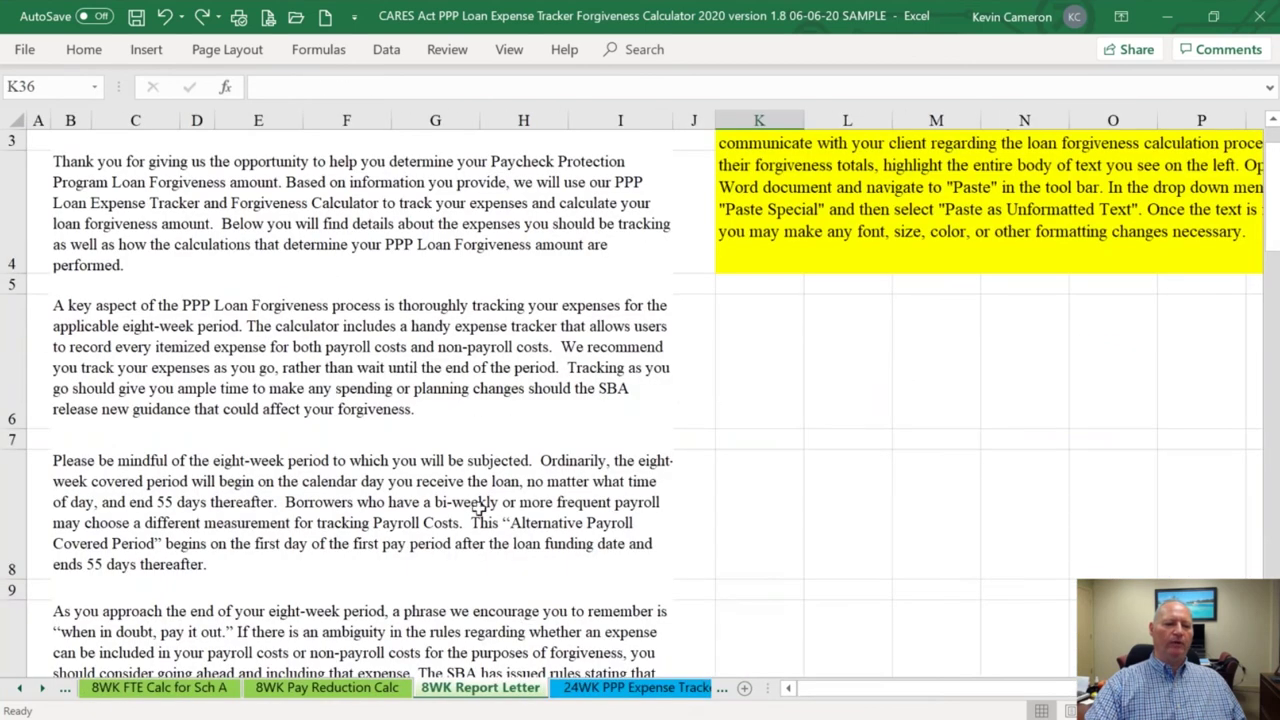
{"action": "scroll", "coordinate": [404, 398], "scroll_direction": "up", "scroll_amount": 1}
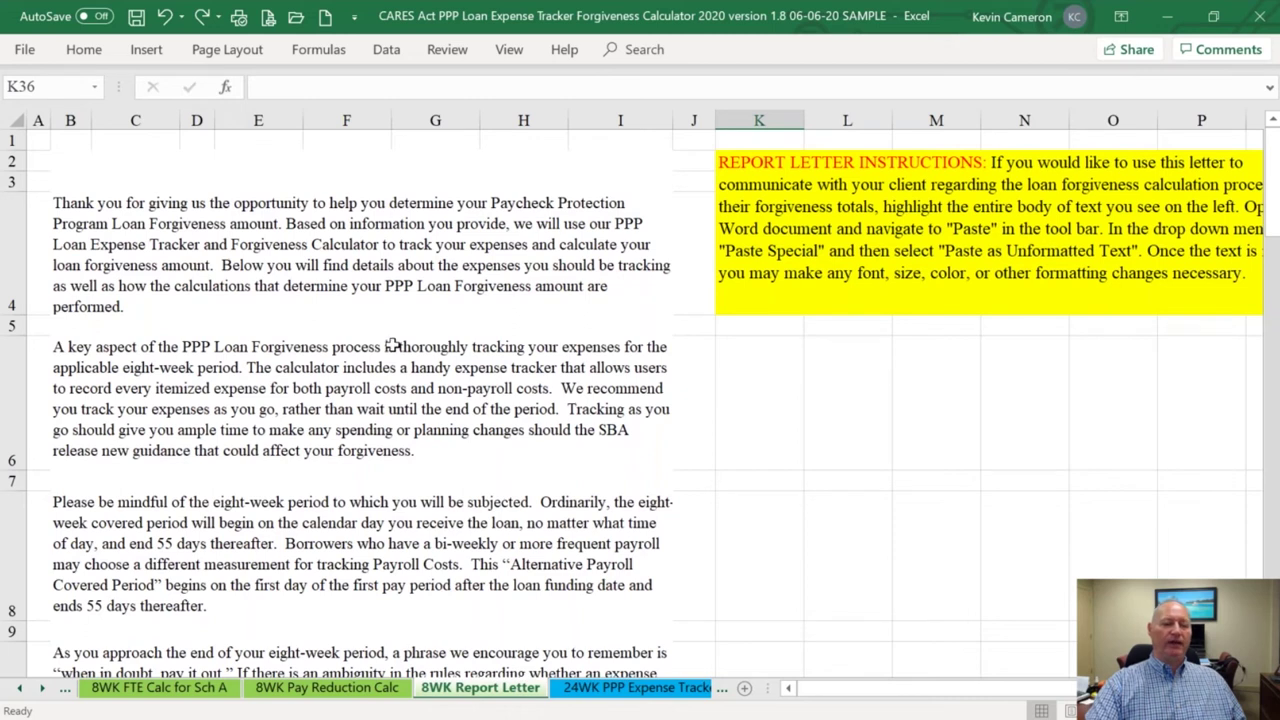
{"action": "scroll", "coordinate": [393, 345], "scroll_direction": "down", "scroll_amount": 3}
{"action": "scroll", "coordinate": [393, 345], "scroll_direction": "up", "scroll_amount": 3}
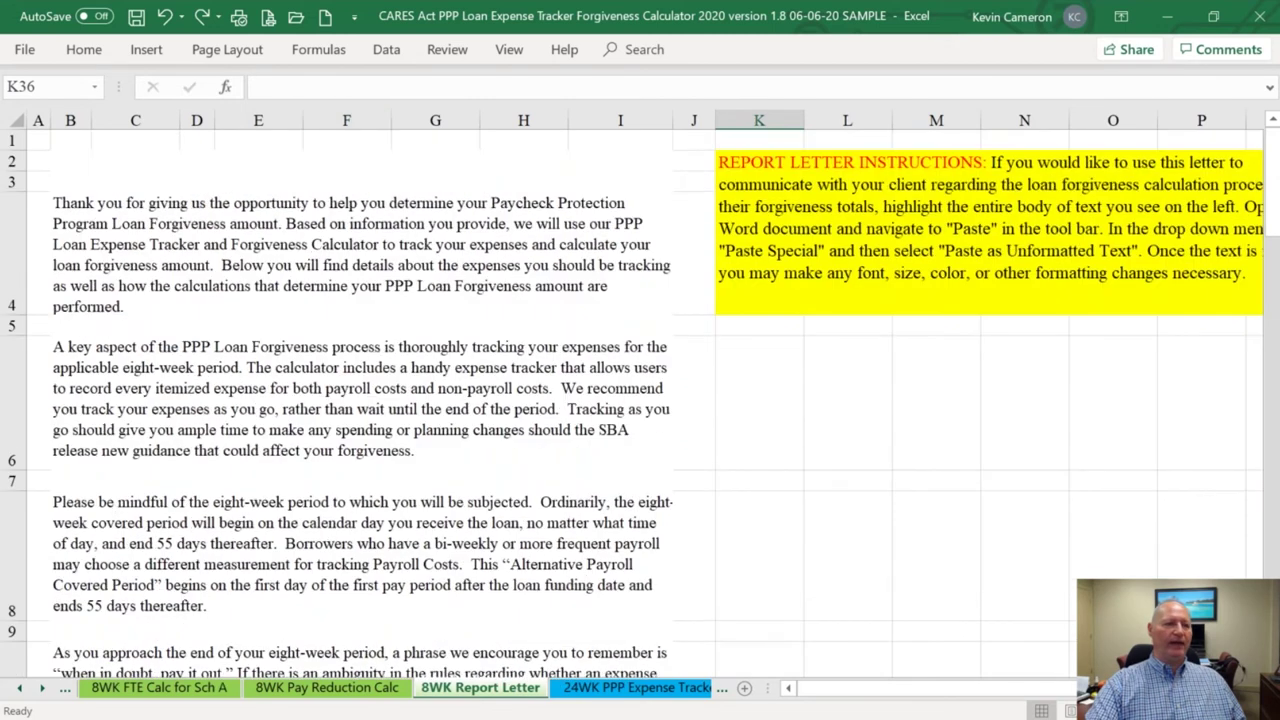
Preview all four printed pages of the 8WK Report Letter, through to the estimated remaining loan balance, and return to the sheet
{"action": "left_click", "coordinate": [270, 18]}
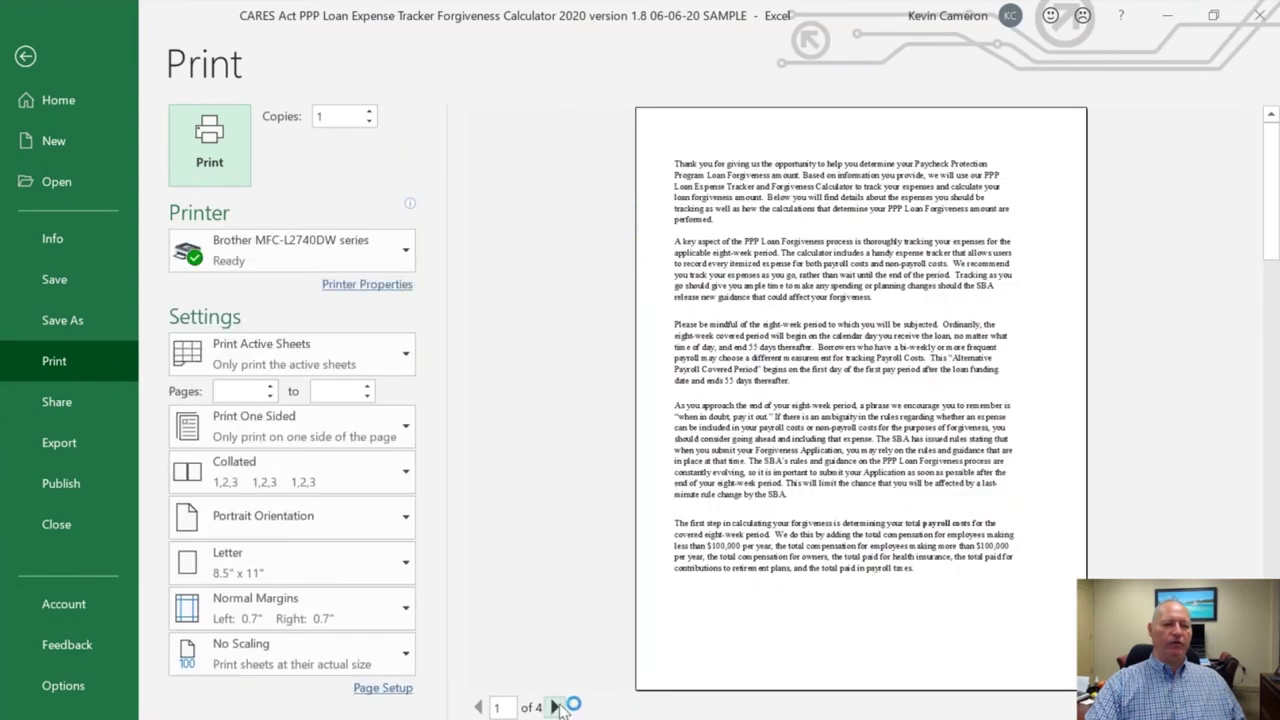
{"action": "left_click", "coordinate": [556, 707]}
{"action": "left_click", "coordinate": [556, 707]}
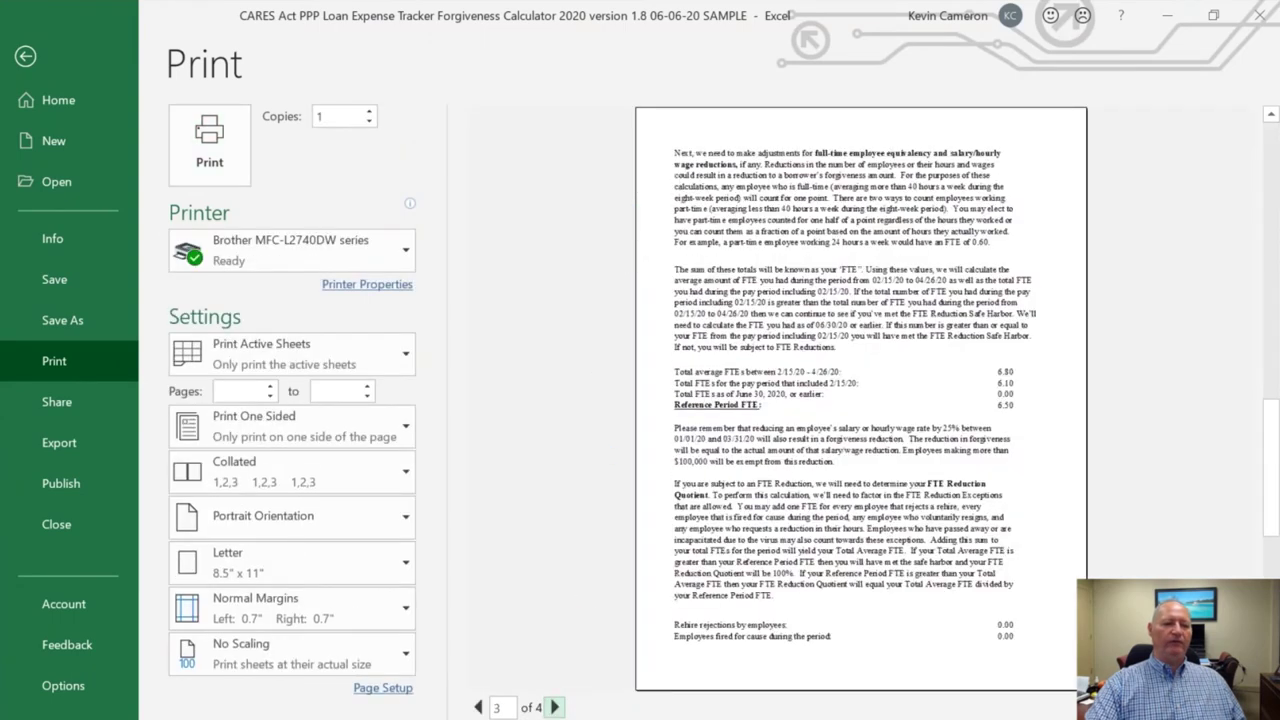
{"action": "left_click", "coordinate": [556, 707]}
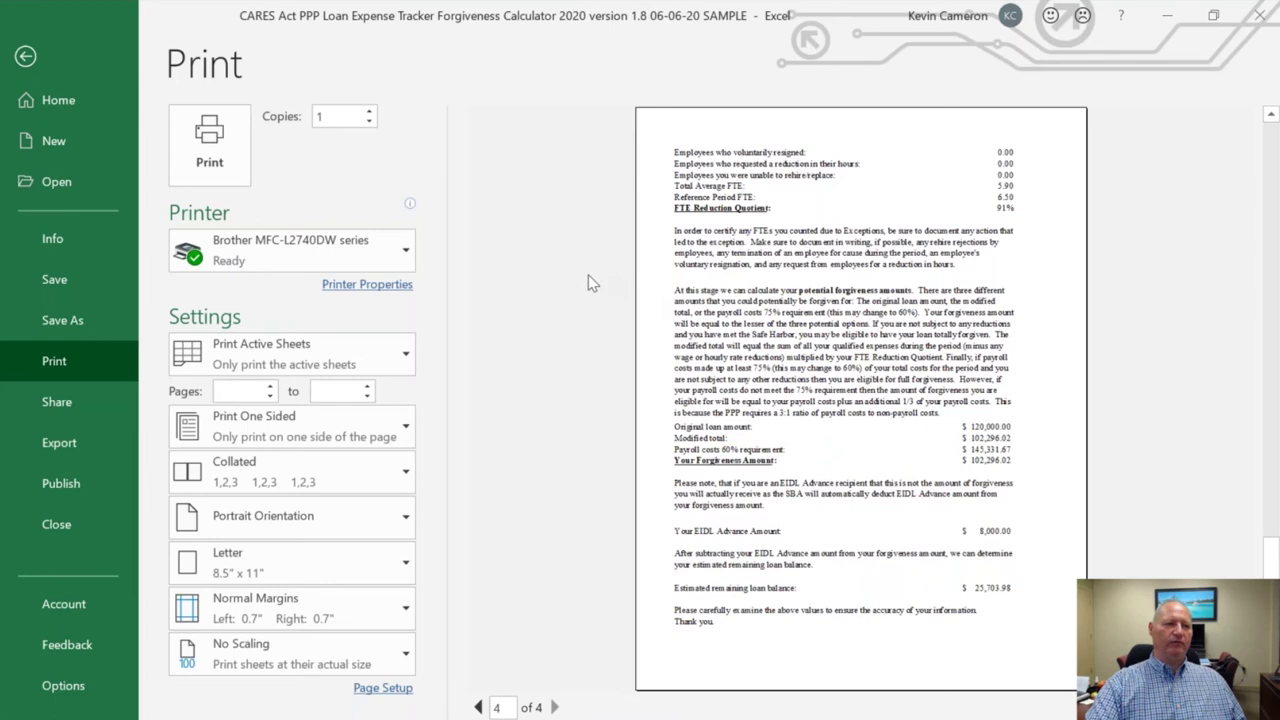
{"action": "left_click", "coordinate": [27, 57]}
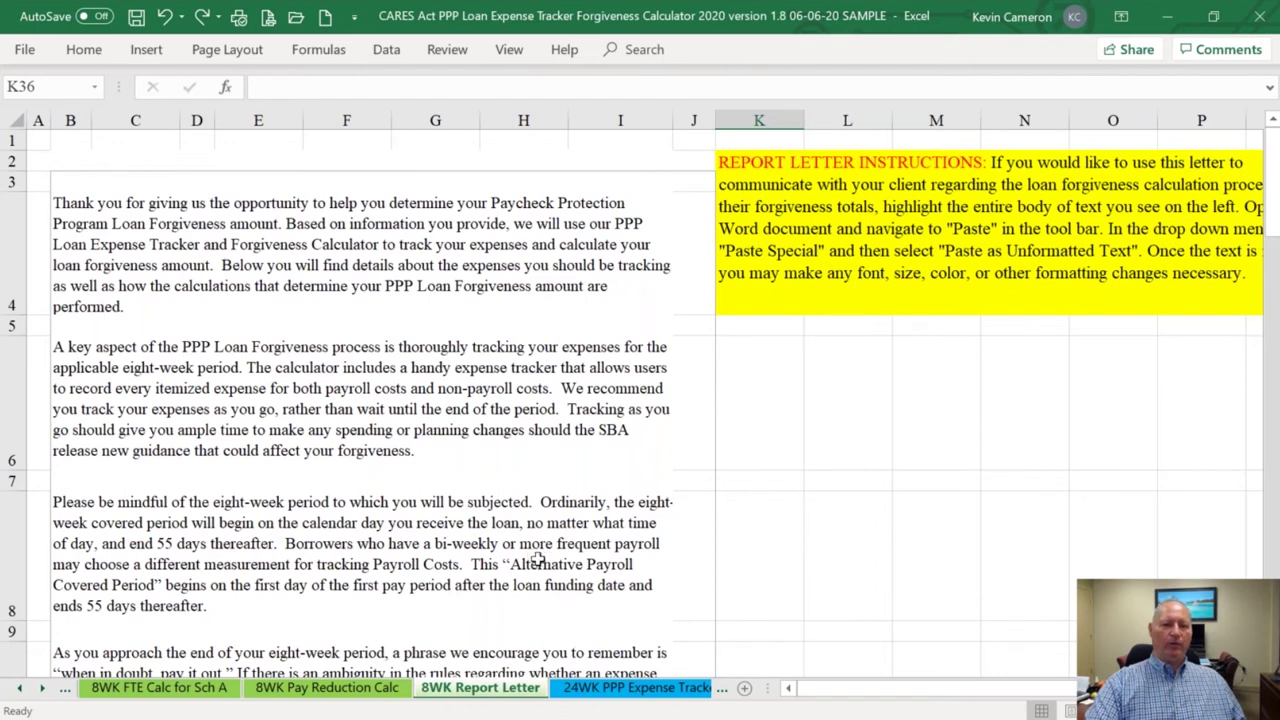
Return to the Instructions-Start Here sheet and follow its link to the 24-week version
{"action": "left_click", "coordinate": [652, 697]}
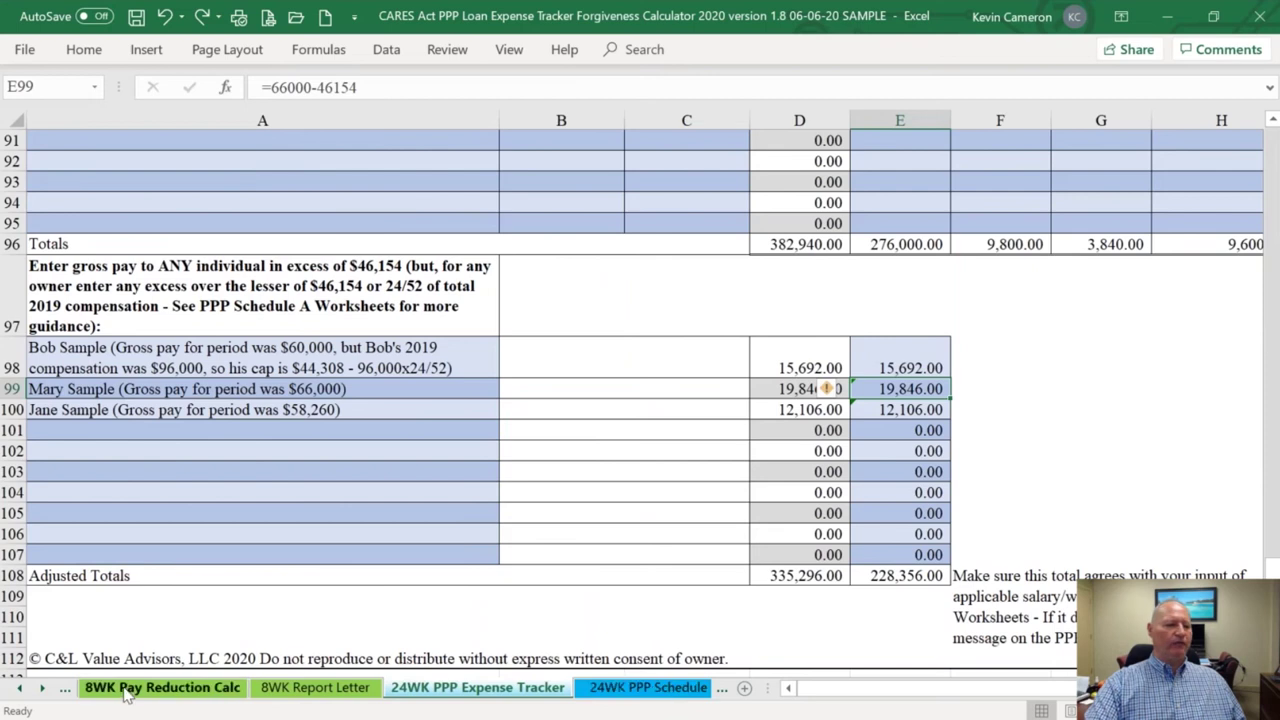
{"action": "left_click", "coordinate": [19, 697]}
{"action": "left_click", "coordinate": [19, 697]}
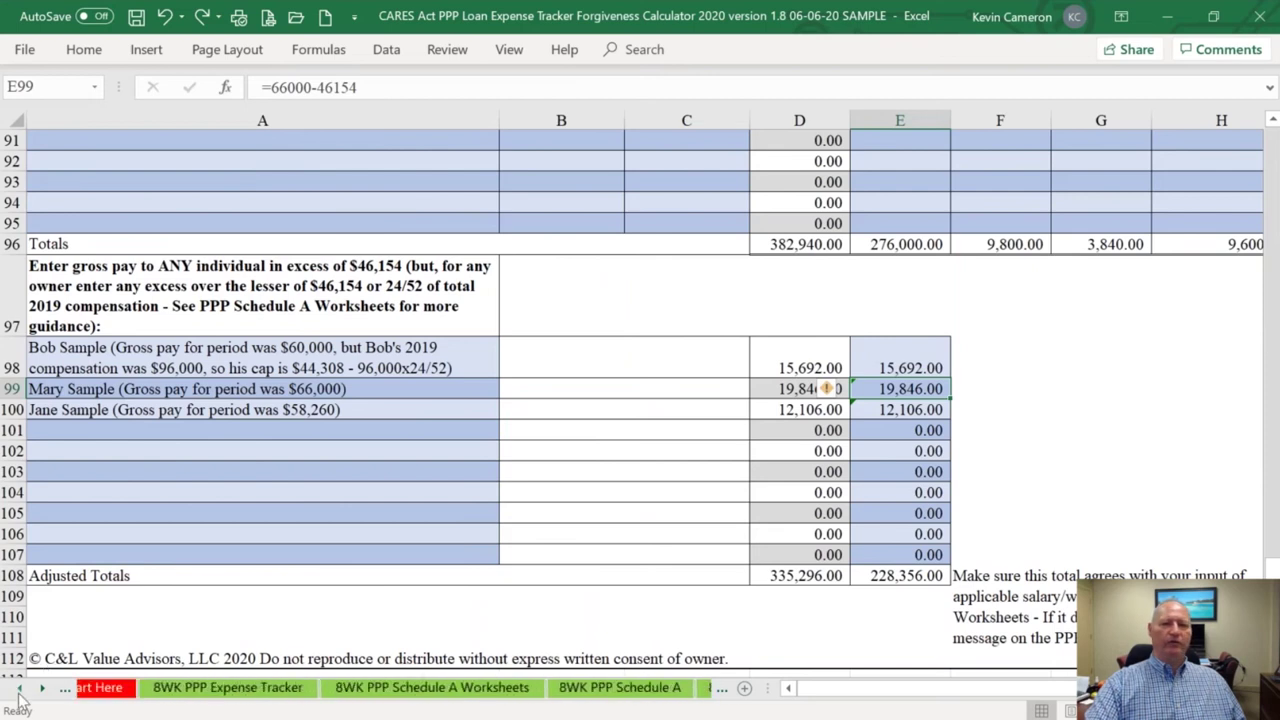
{"action": "left_click", "coordinate": [19, 697]}
{"action": "left_click", "coordinate": [97, 690]}
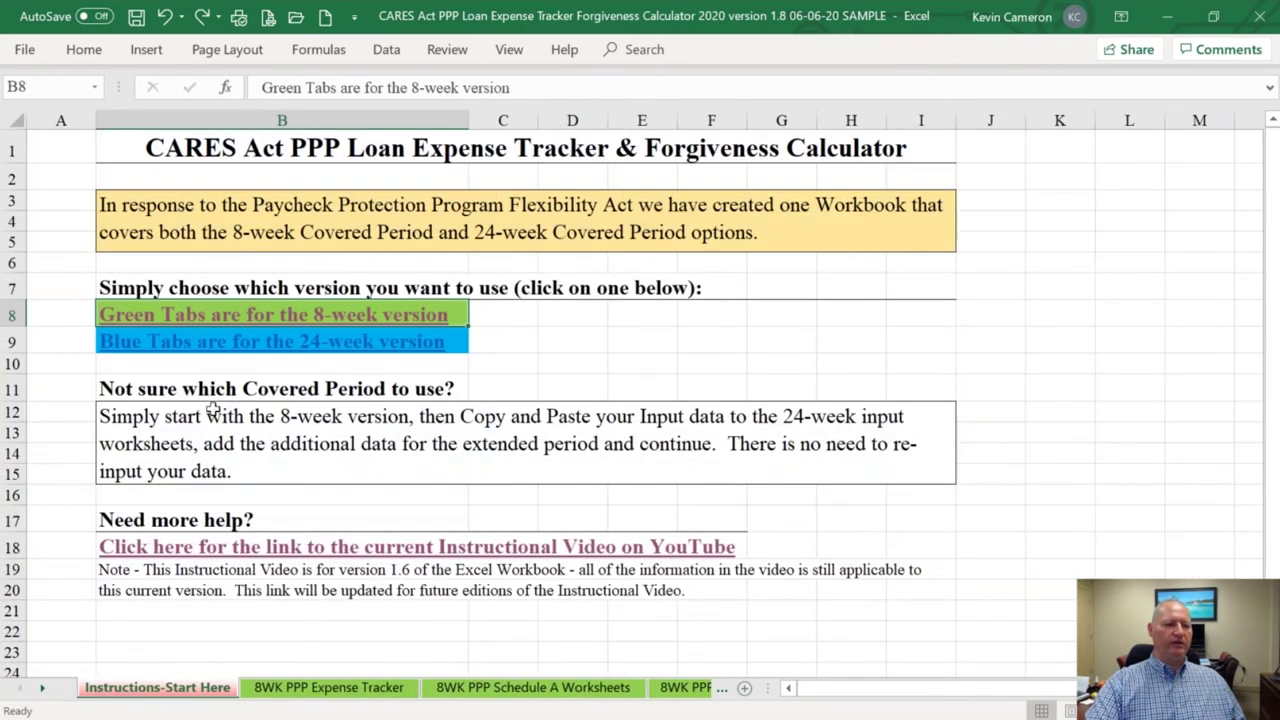
{"action": "left_click", "coordinate": [205, 345]}
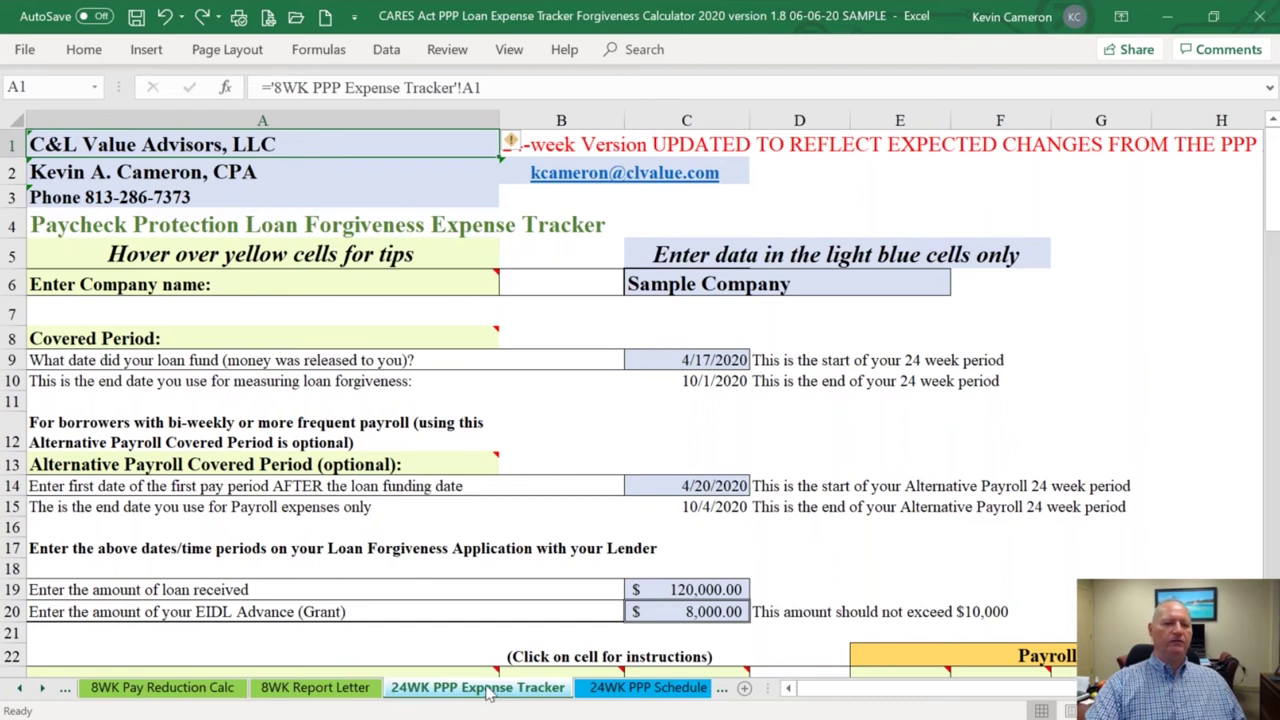
Review the 24WK PPP Expense Tracker down to the A97 instruction on gross pay in excess of $46,154
{"action": "scroll", "coordinate": [526, 485], "scroll_direction": "down", "scroll_amount": 6}
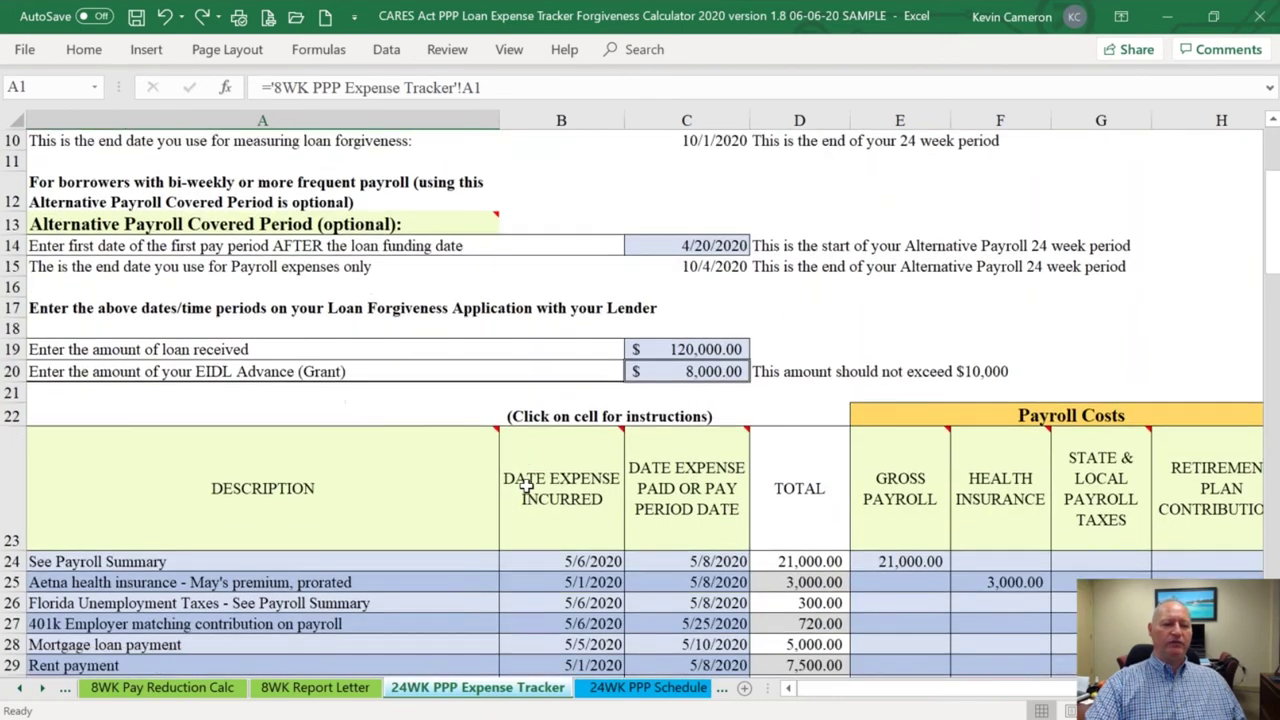
{"action": "scroll", "coordinate": [526, 485], "scroll_direction": "down", "scroll_amount": 14}
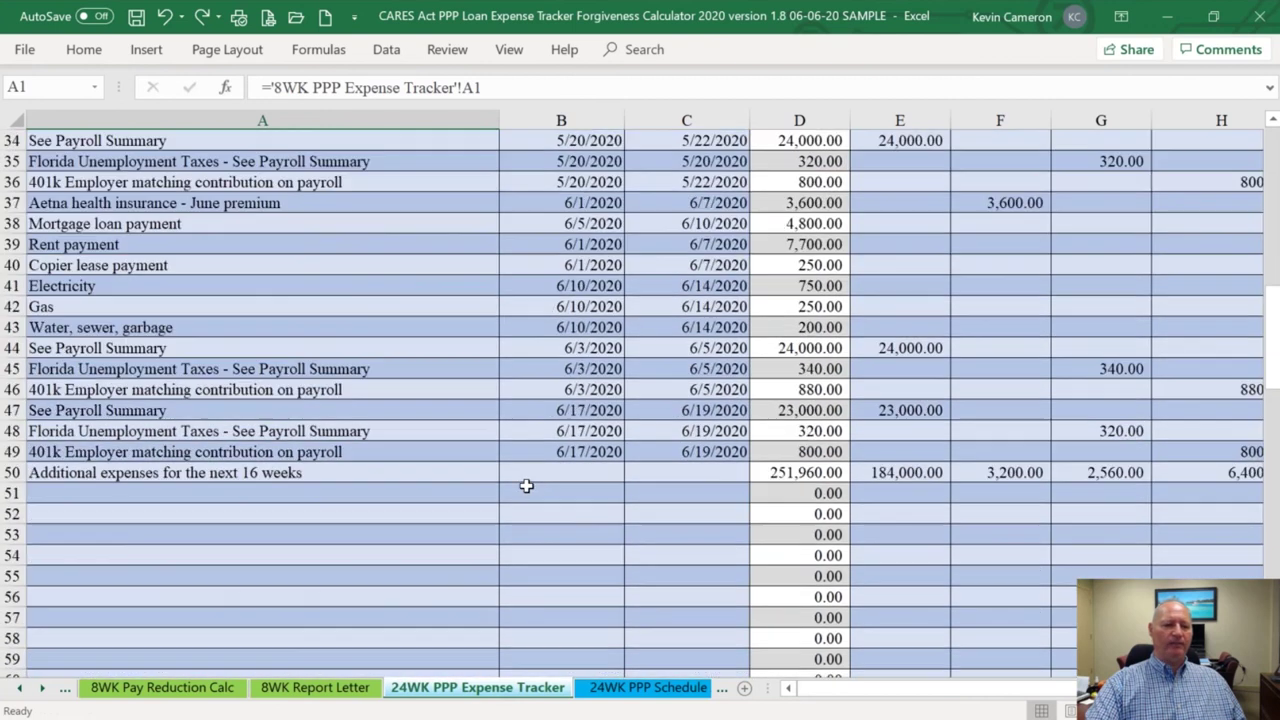
{"action": "scroll", "coordinate": [527, 486], "scroll_direction": "down", "scroll_amount": 6}
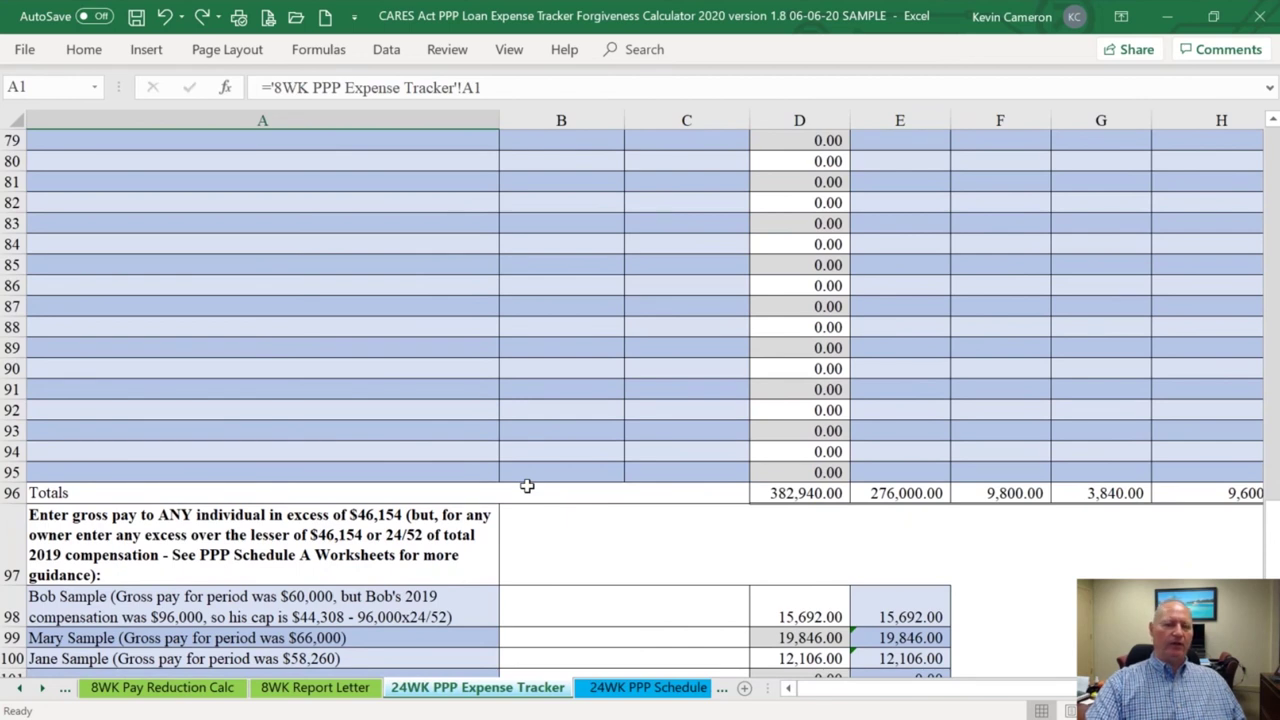
{"action": "left_click", "coordinate": [440, 535]}
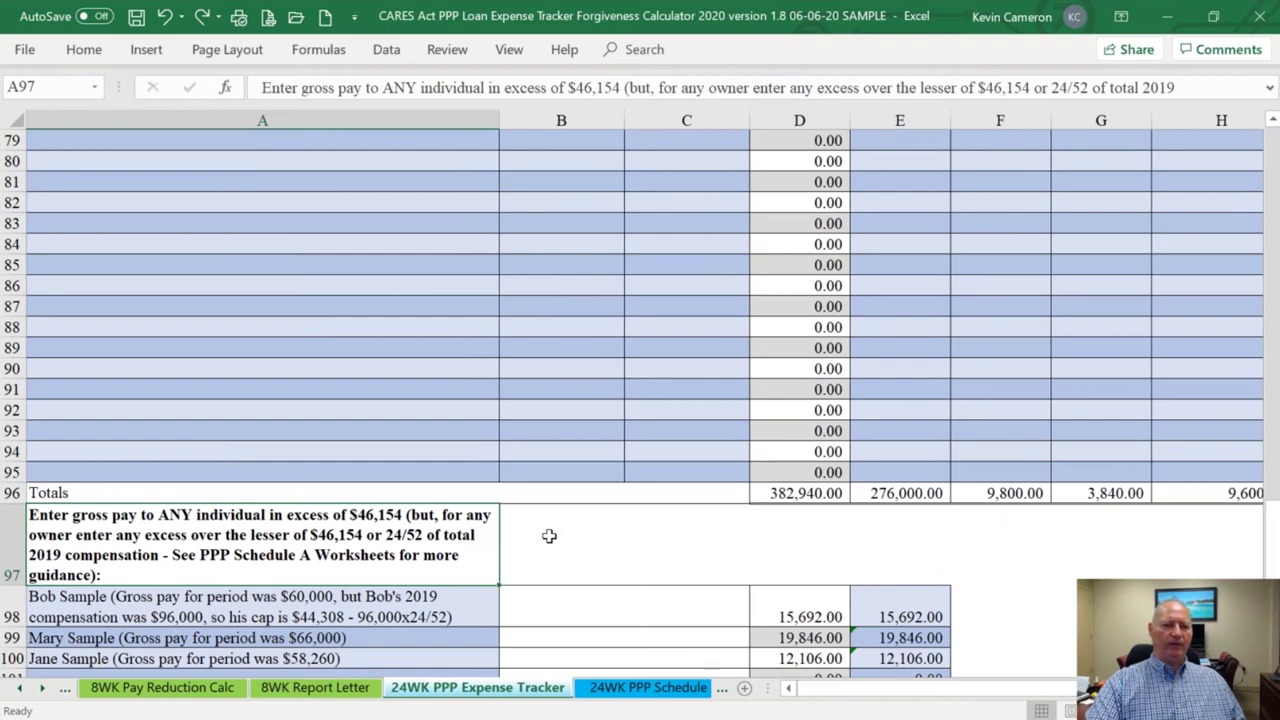
Review the expense entries carried over from the 8-week tracker and the additional expenses for the next 16 weeks in A50
{"action": "scroll", "coordinate": [549, 536], "scroll_direction": "up", "scroll_amount": 12}
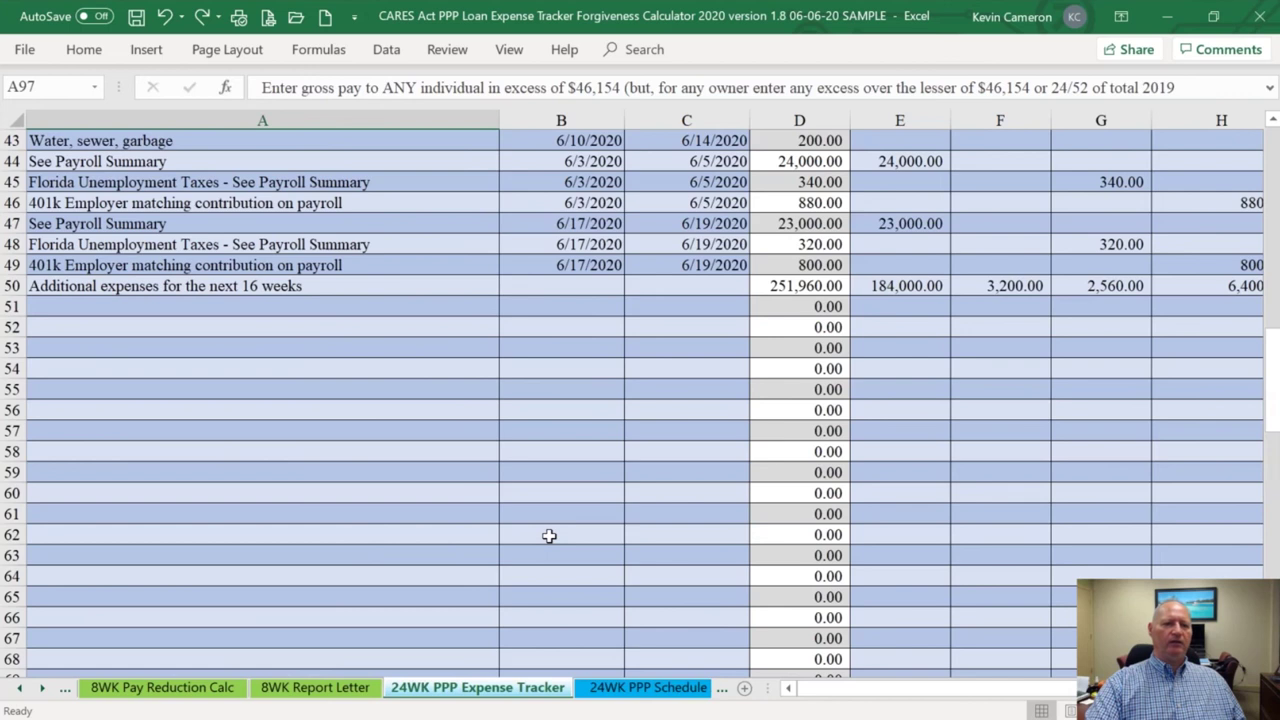
{"action": "scroll", "coordinate": [549, 536], "scroll_direction": "up", "scroll_amount": 4}
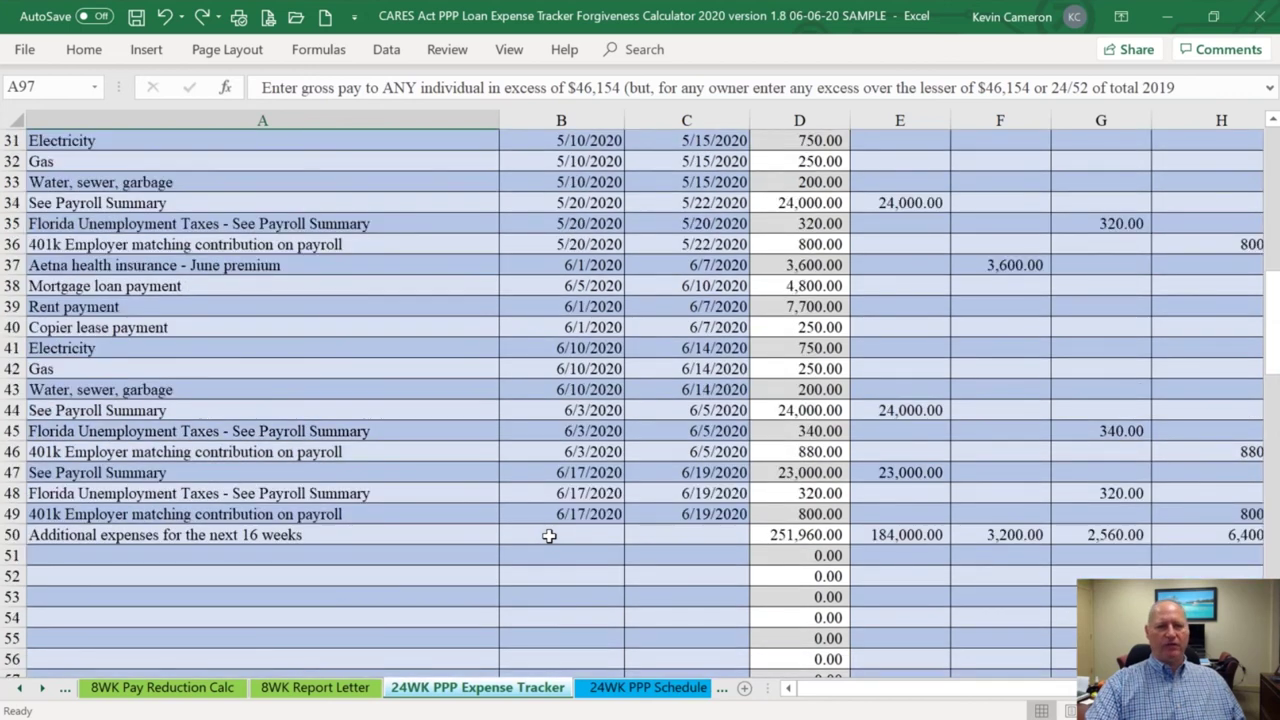
{"action": "scroll", "coordinate": [549, 536], "scroll_direction": "up", "scroll_amount": 3}
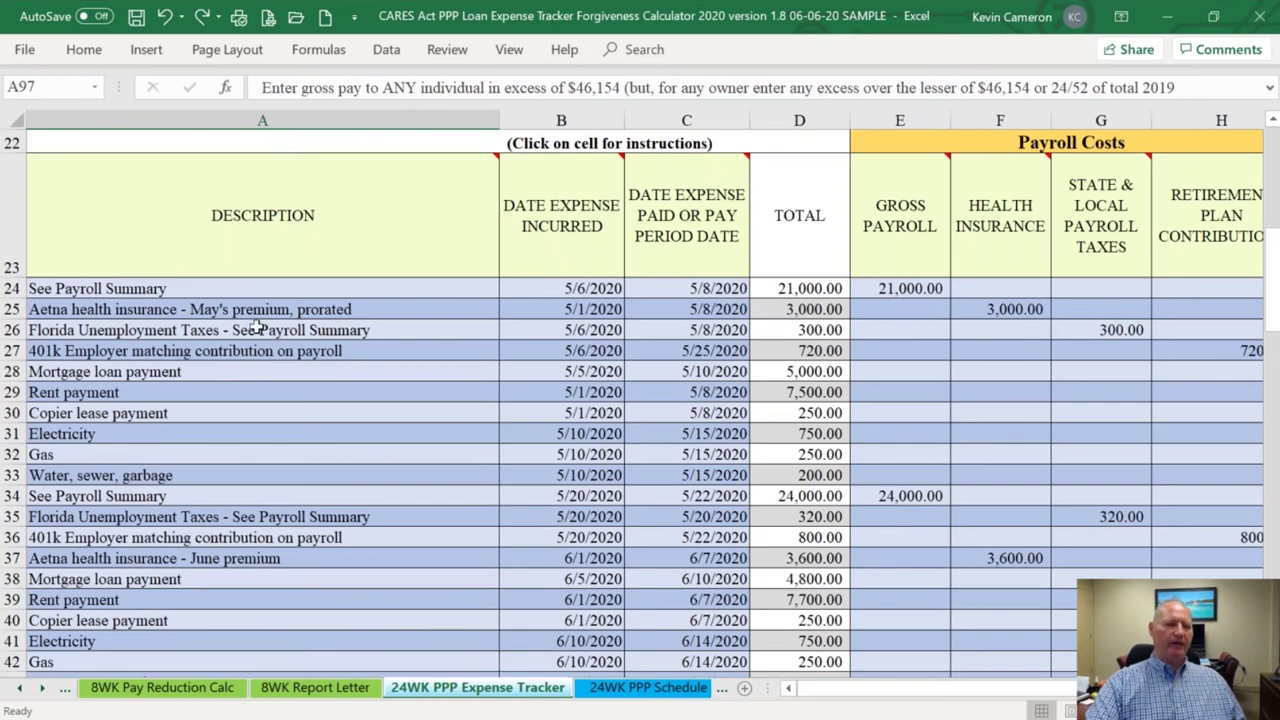
{"action": "scroll", "coordinate": [434, 340], "scroll_direction": "down", "scroll_amount": 1}
{"action": "scroll", "coordinate": [434, 340], "scroll_direction": "down", "scroll_amount": 3}
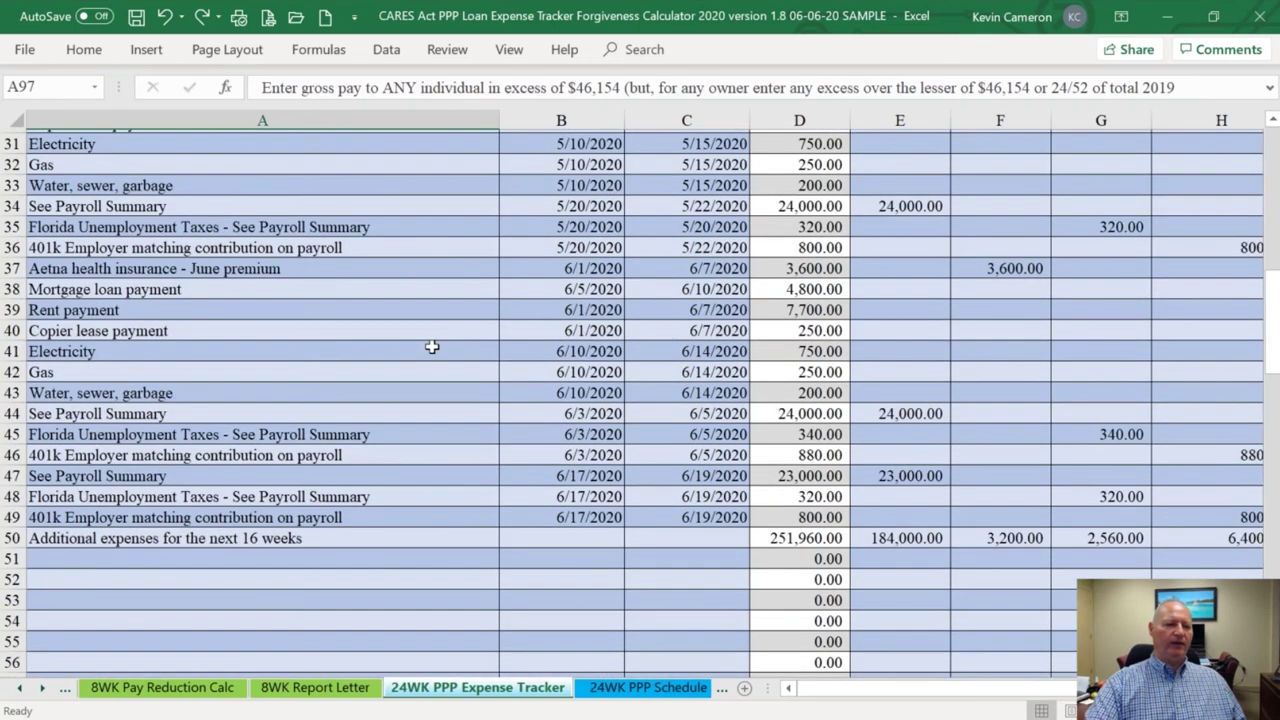
{"action": "left_click", "coordinate": [249, 535]}
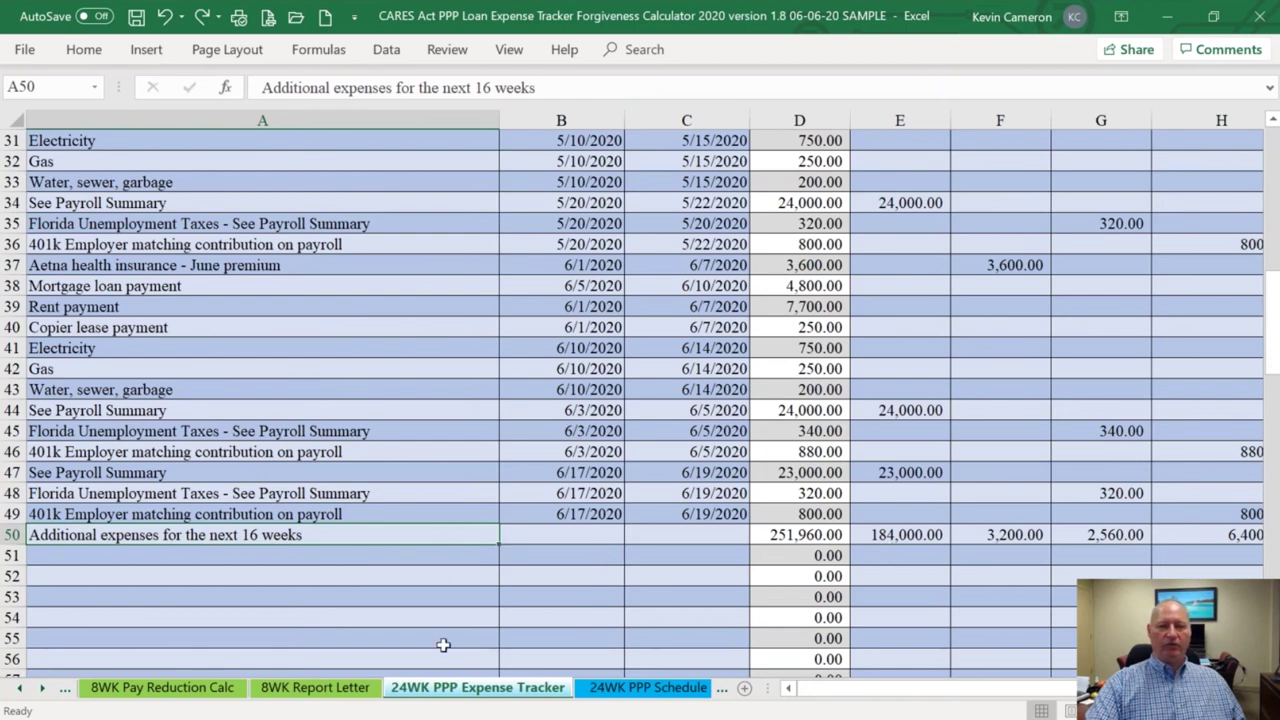
Examine Table 1 of the 24WK PPP Schedule A Worksheets, including the part-time hours heading in E10 and the .5 FTE election in F10
{"action": "left_click", "coordinate": [622, 689]}
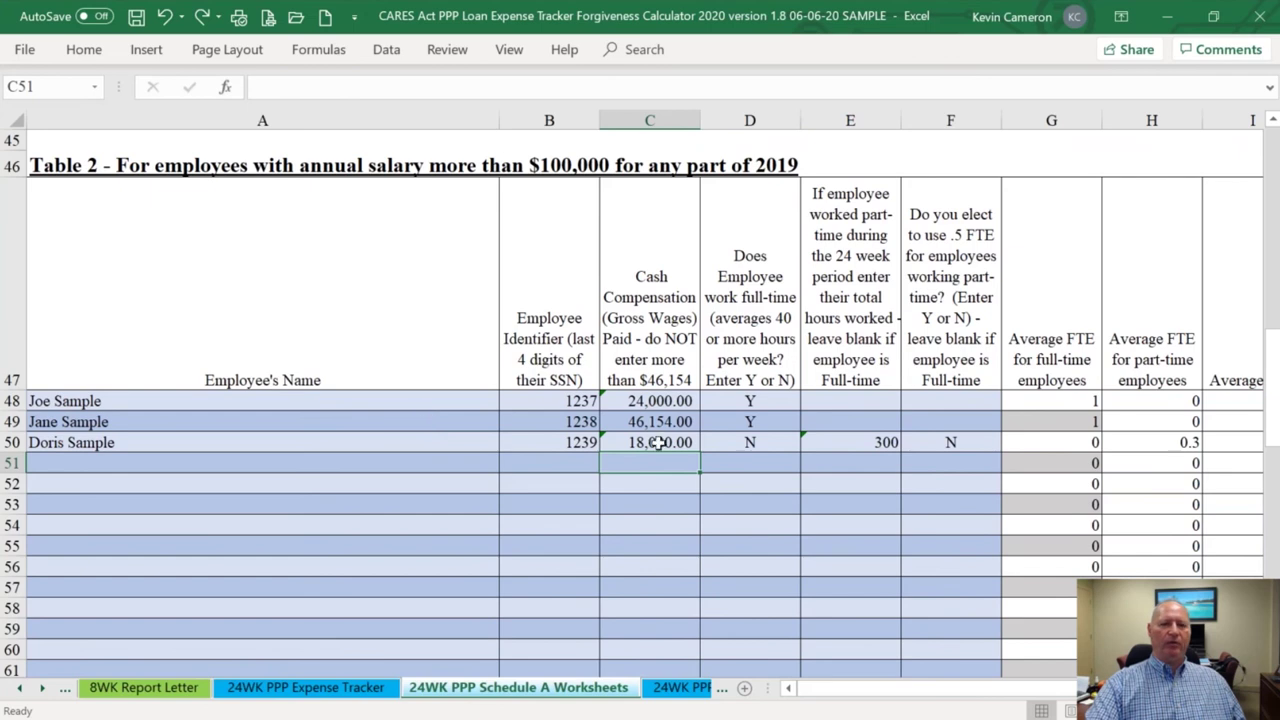
{"action": "scroll", "coordinate": [654, 440], "scroll_direction": "up", "scroll_amount": 13}
{"action": "scroll", "coordinate": [658, 443], "scroll_direction": "up", "scroll_amount": 2}
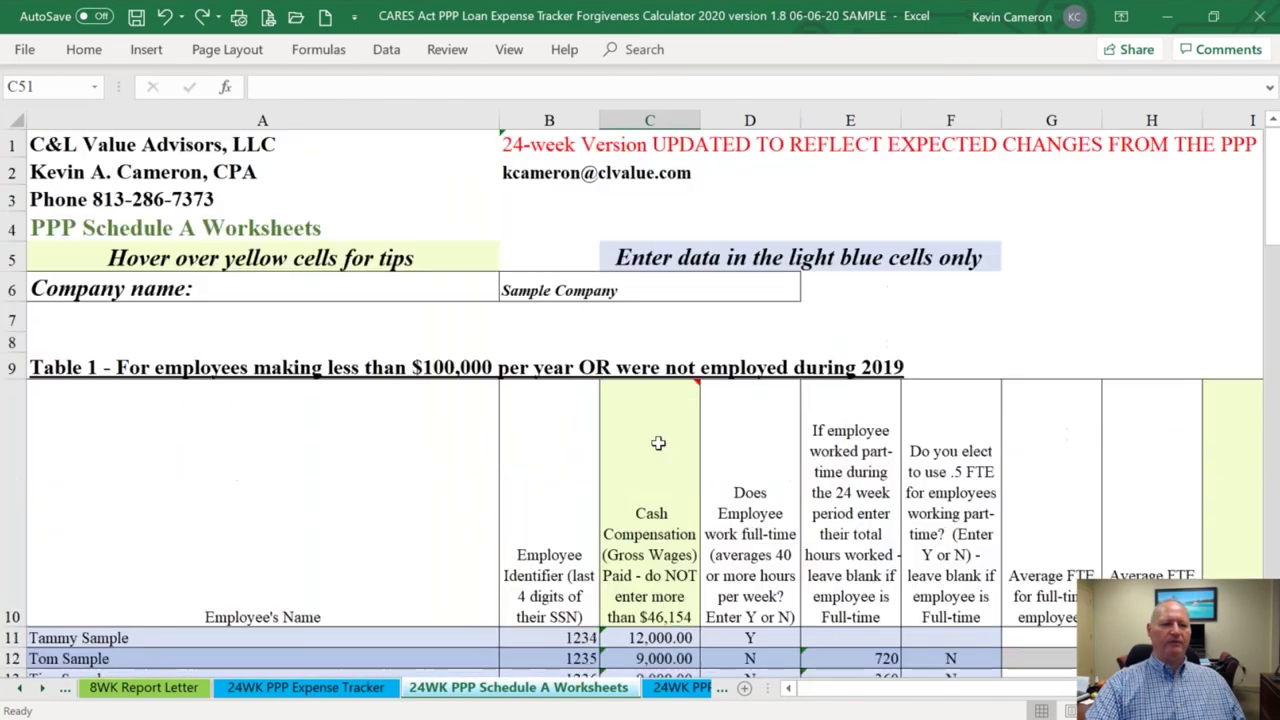
{"action": "mouse_move", "coordinate": [658, 443]}
{"action": "scroll", "coordinate": [1057, 294], "scroll_direction": "down", "scroll_amount": 4}
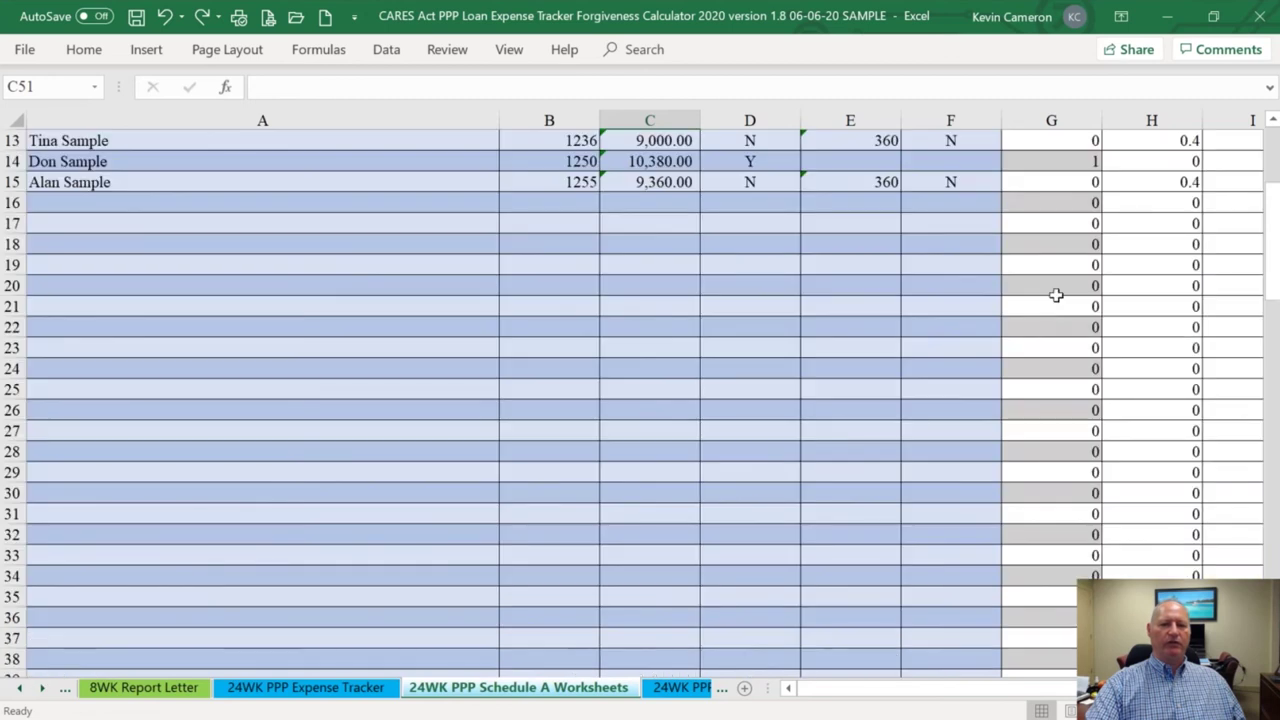
{"action": "scroll", "coordinate": [1057, 294], "scroll_direction": "up", "scroll_amount": 2}
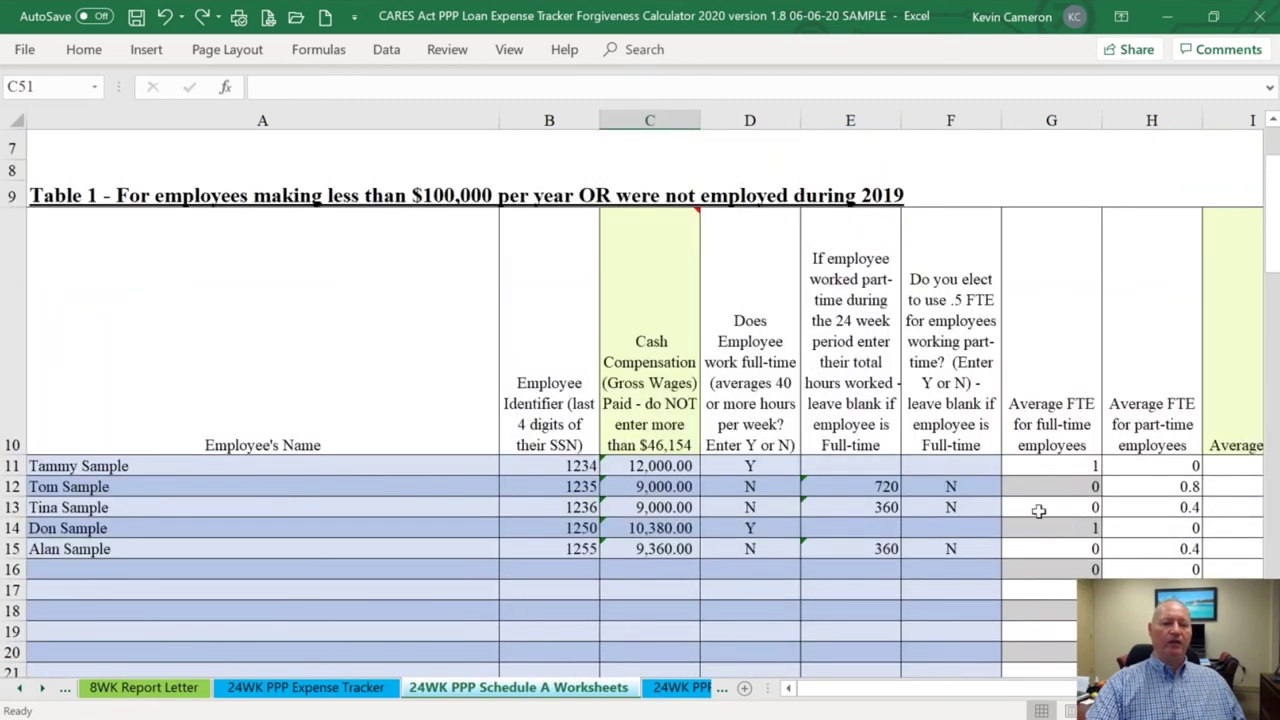
{"action": "left_click", "coordinate": [850, 342]}
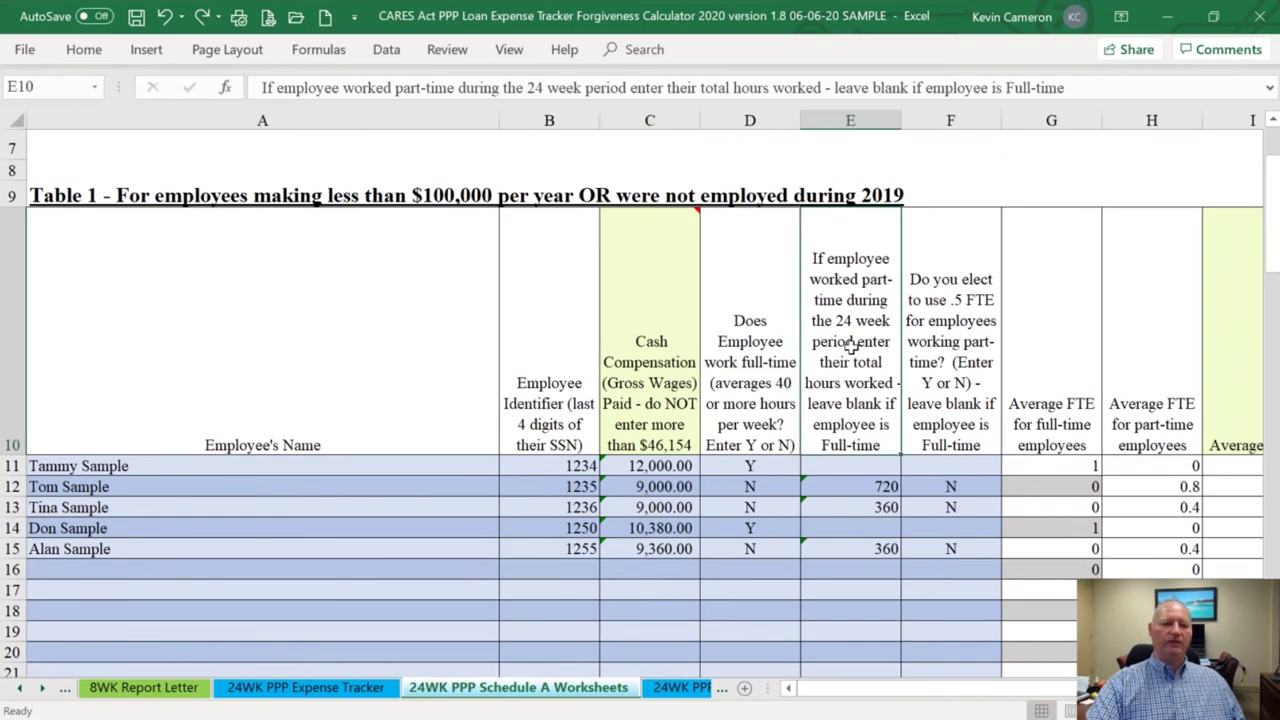
{"action": "left_click", "coordinate": [948, 362]}
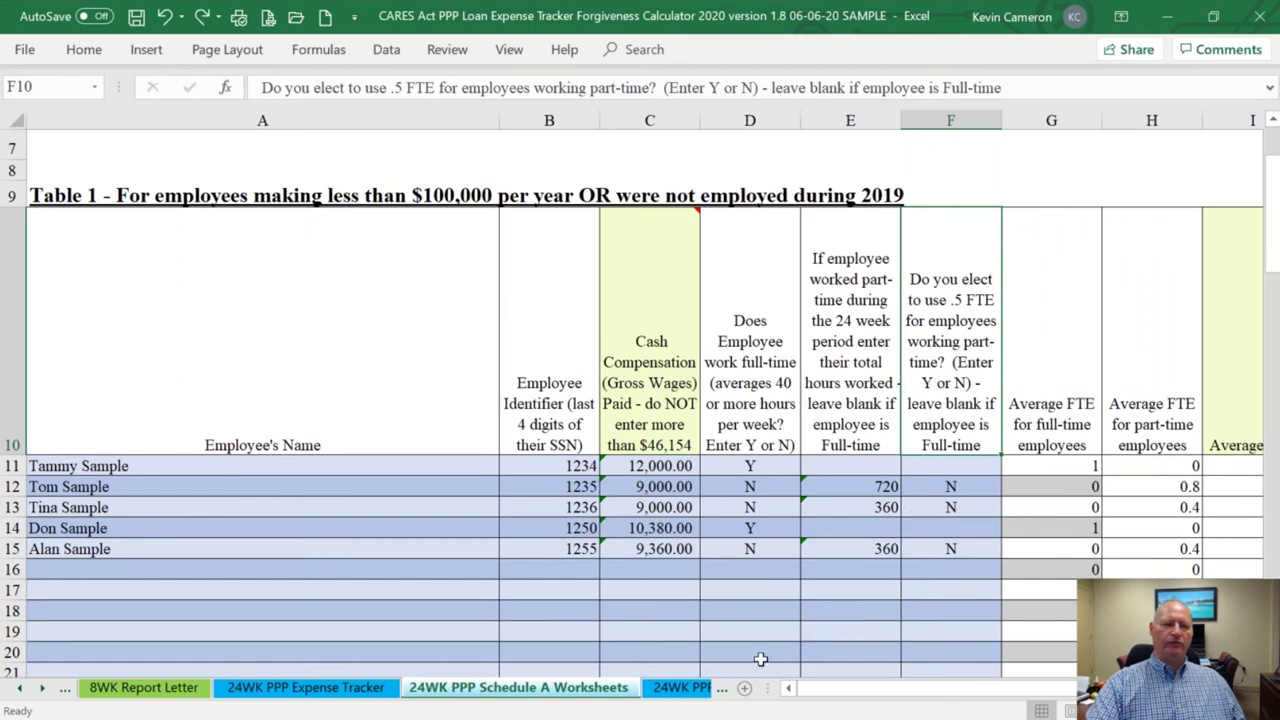
Review the 24WK PPP Schedule A, covering the FTE reduction exceptions, payroll cost lines and reference period FTEs
{"action": "left_click", "coordinate": [682, 688]}
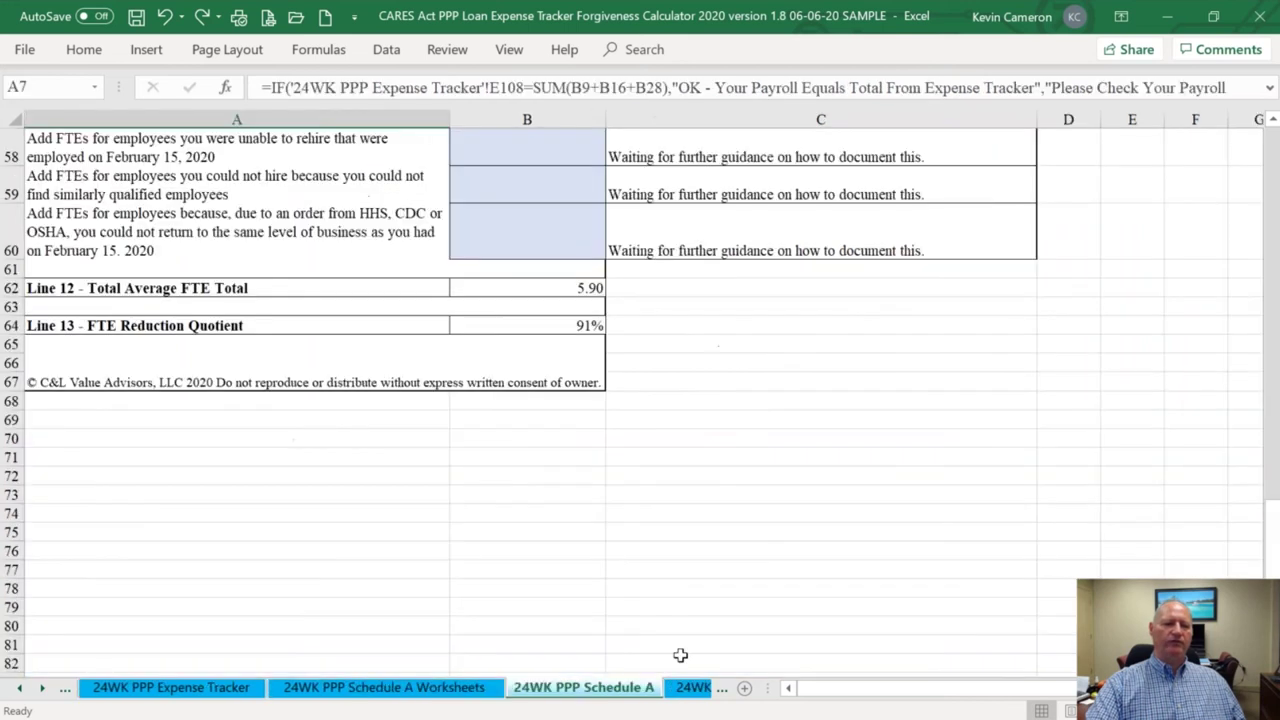
{"action": "scroll", "coordinate": [697, 517], "scroll_direction": "up", "scroll_amount": 4}
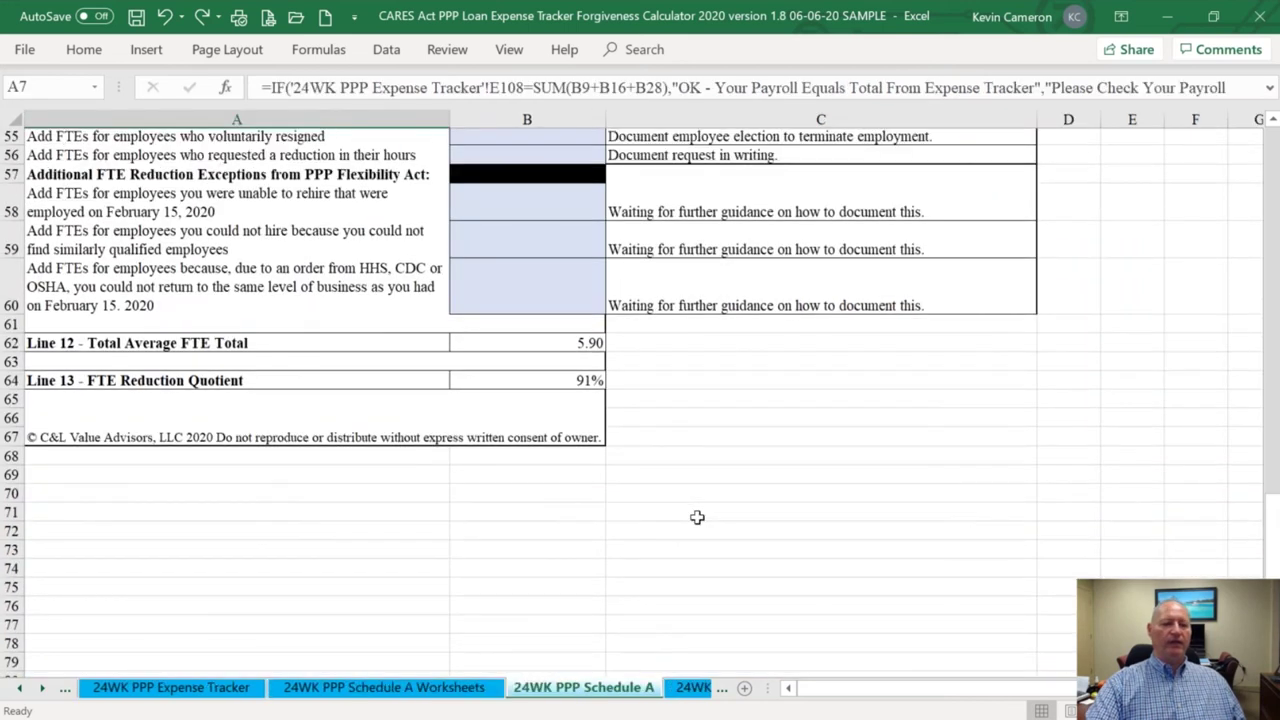
{"action": "scroll", "coordinate": [697, 517], "scroll_direction": "up", "scroll_amount": 7}
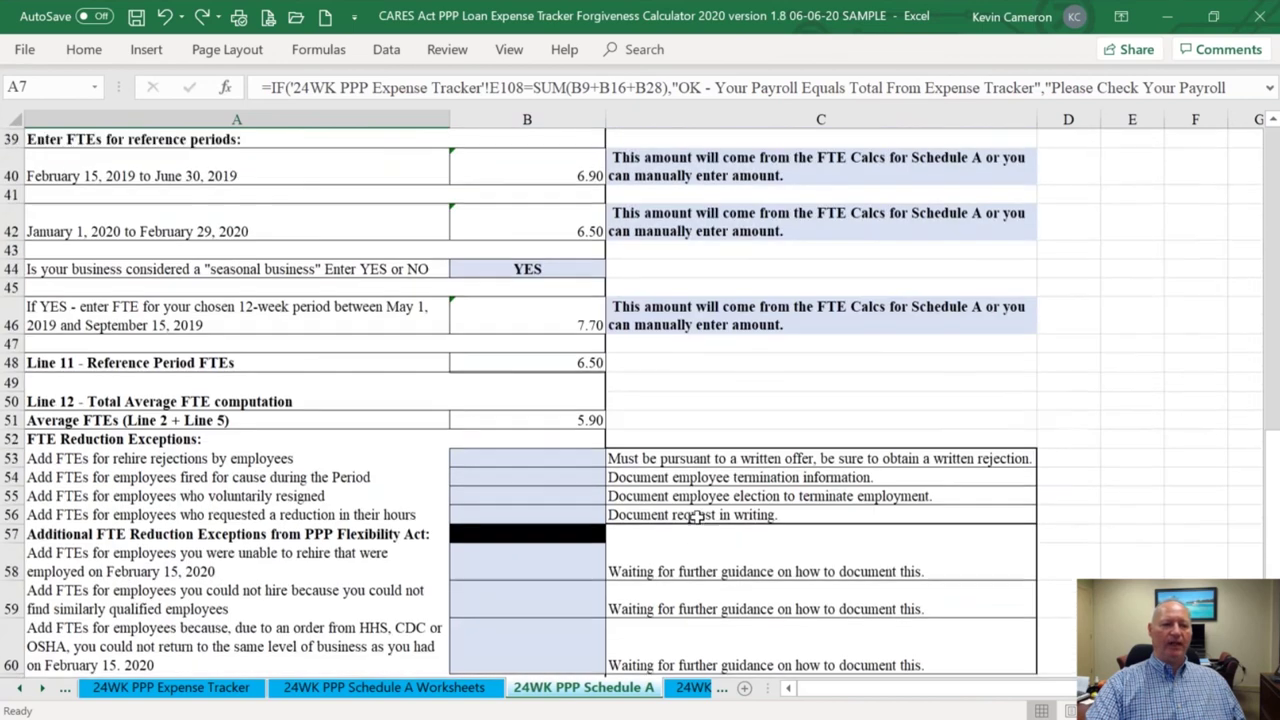
{"action": "scroll", "coordinate": [697, 517], "scroll_direction": "up", "scroll_amount": 7}
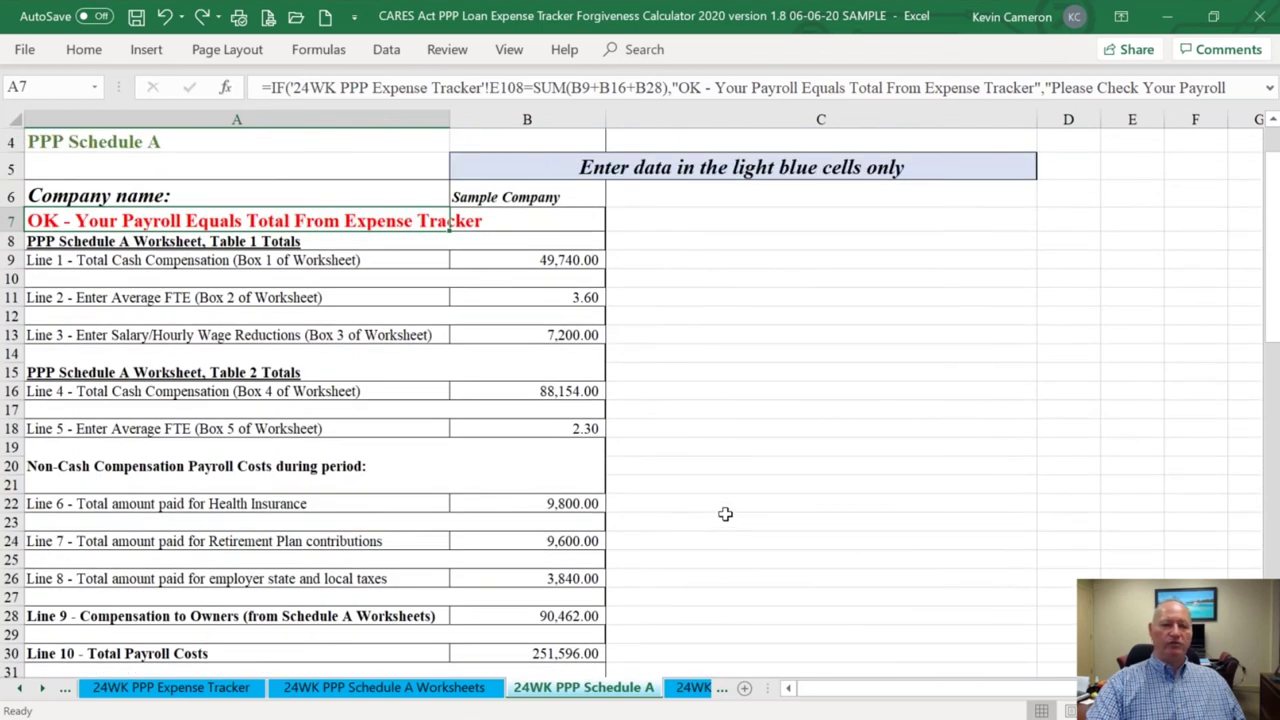
{"action": "scroll", "coordinate": [725, 514], "scroll_direction": "down", "scroll_amount": 6}
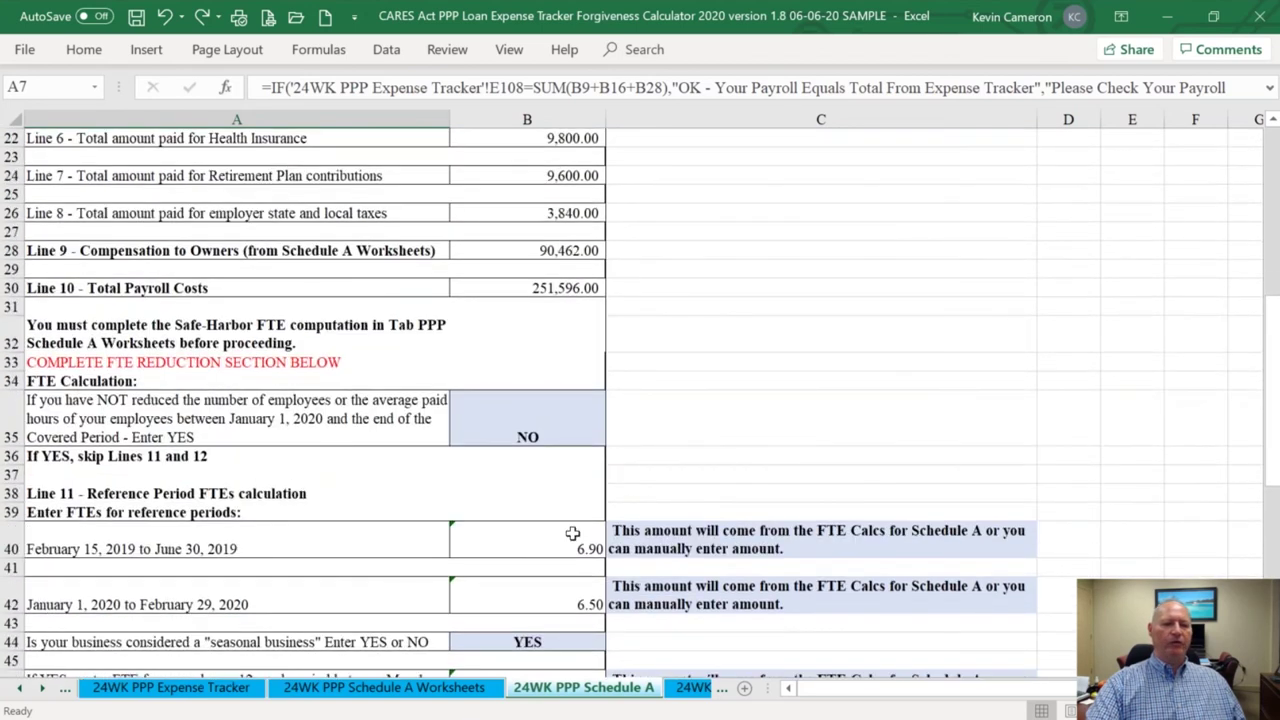
Trace the Schedule A reference period FTE in B40 to the 24WK FTE Calc for Sch A sheet and review its payroll period headings
{"action": "left_click", "coordinate": [548, 539]}
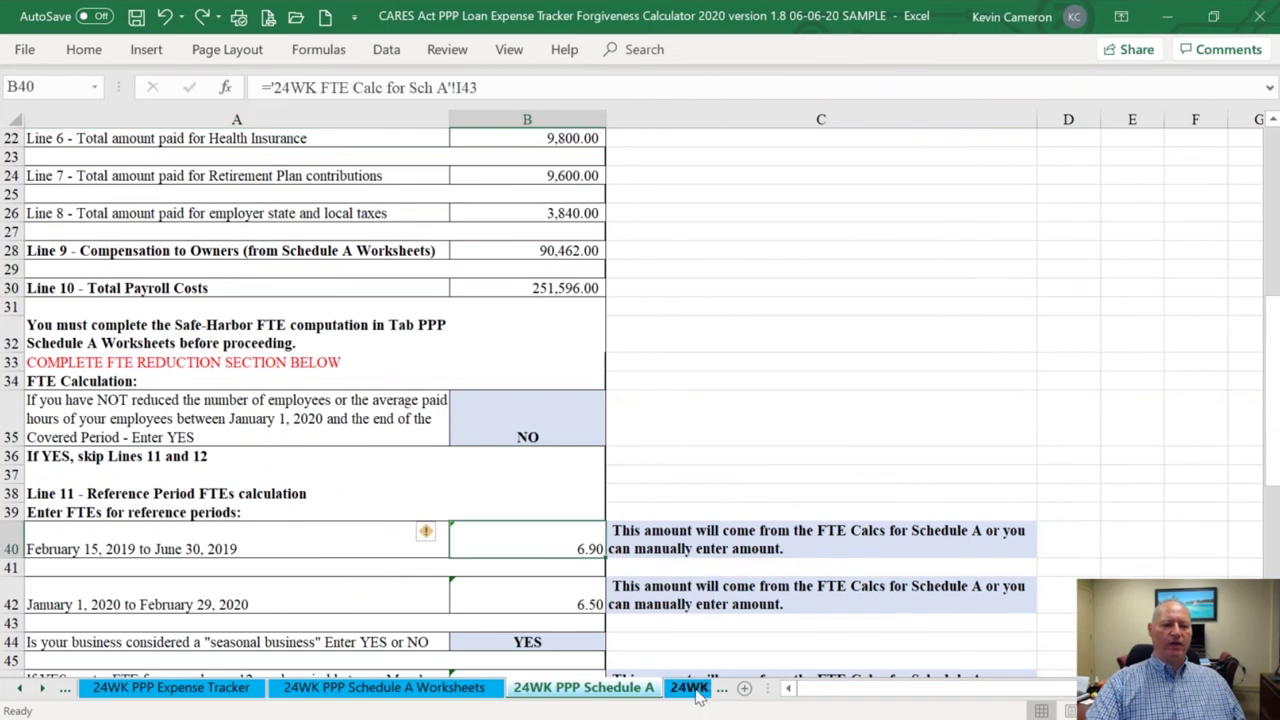
{"action": "left_click", "coordinate": [697, 690]}
{"action": "left_click", "coordinate": [697, 690]}
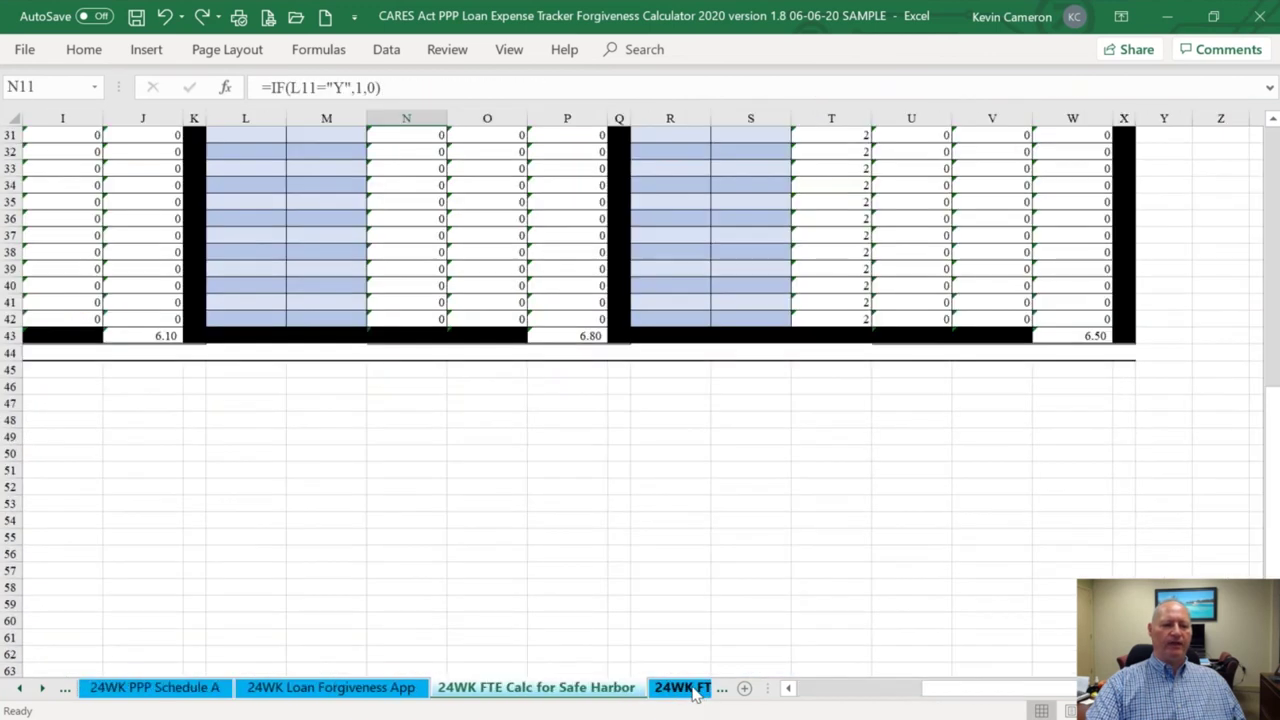
{"action": "scroll", "coordinate": [531, 528], "scroll_direction": "up", "scroll_amount": 10}
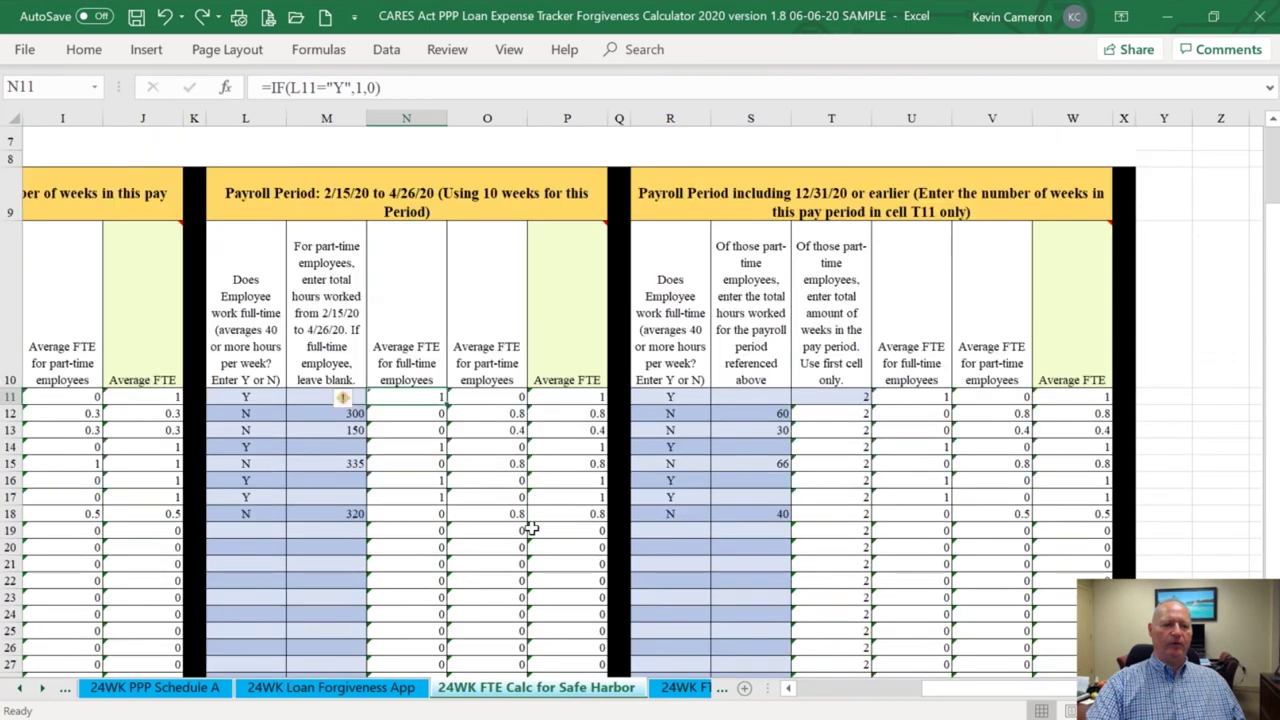
{"action": "left_click", "coordinate": [695, 689]}
{"action": "scroll", "coordinate": [620, 519], "scroll_direction": "up", "scroll_amount": 9}
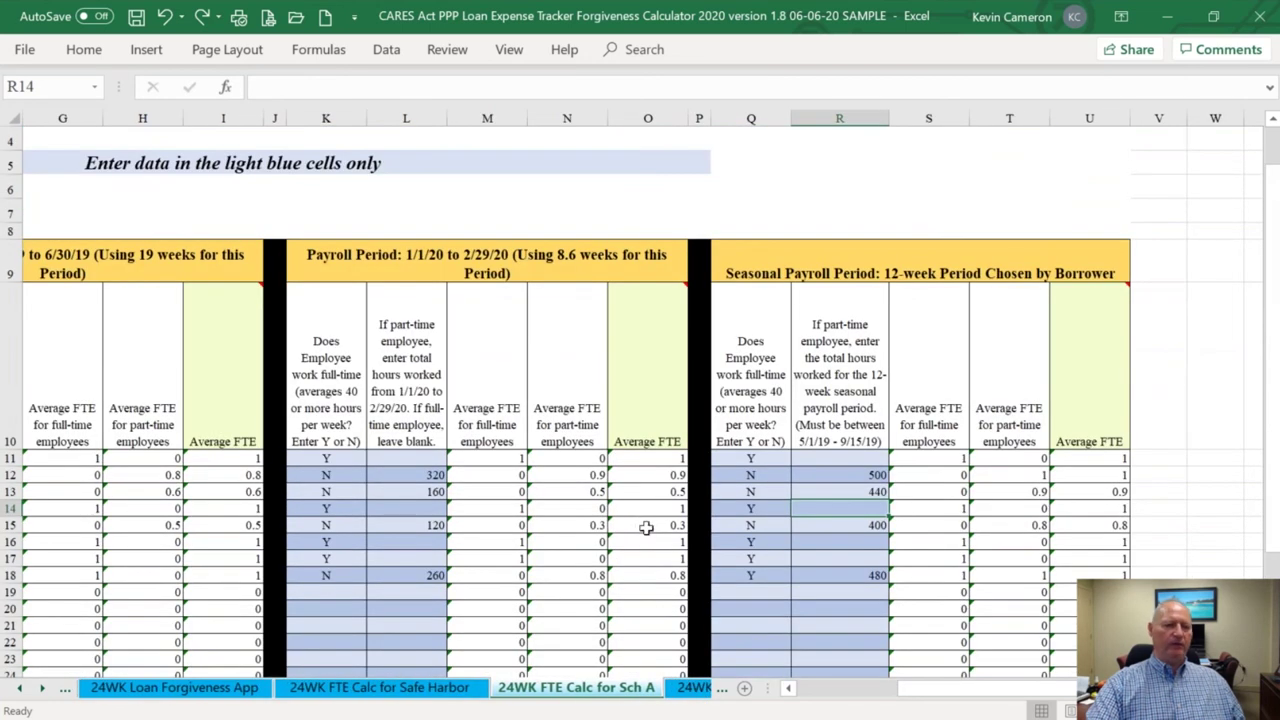
{"action": "left_click_drag", "start_coordinate": [944, 688], "coordinate": [905, 688]}
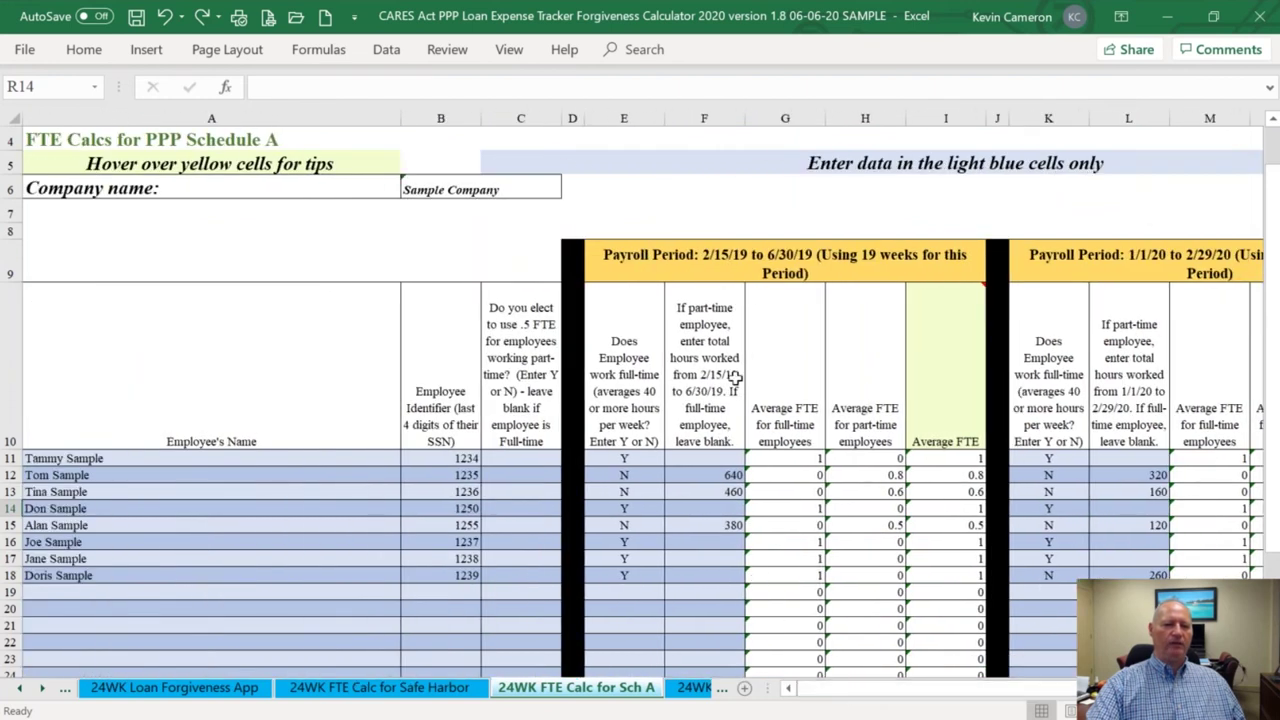
{"action": "left_click", "coordinate": [754, 258]}
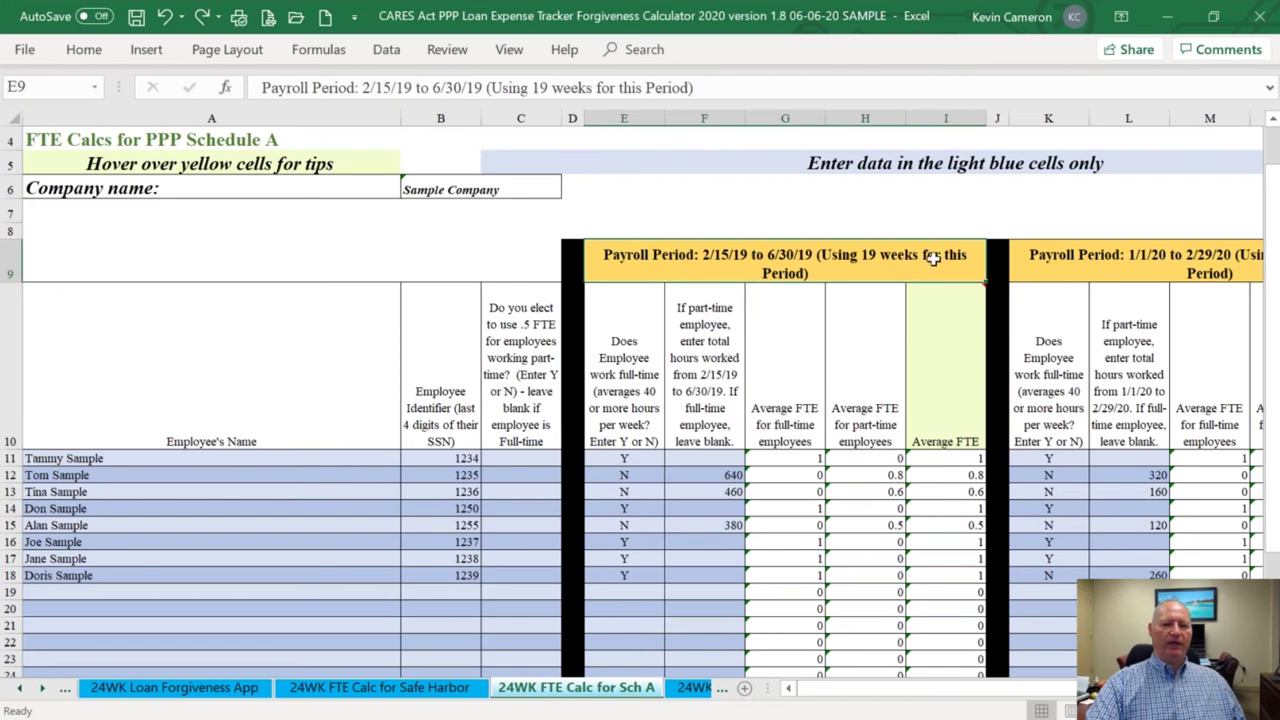
{"action": "left_click", "coordinate": [1047, 262]}
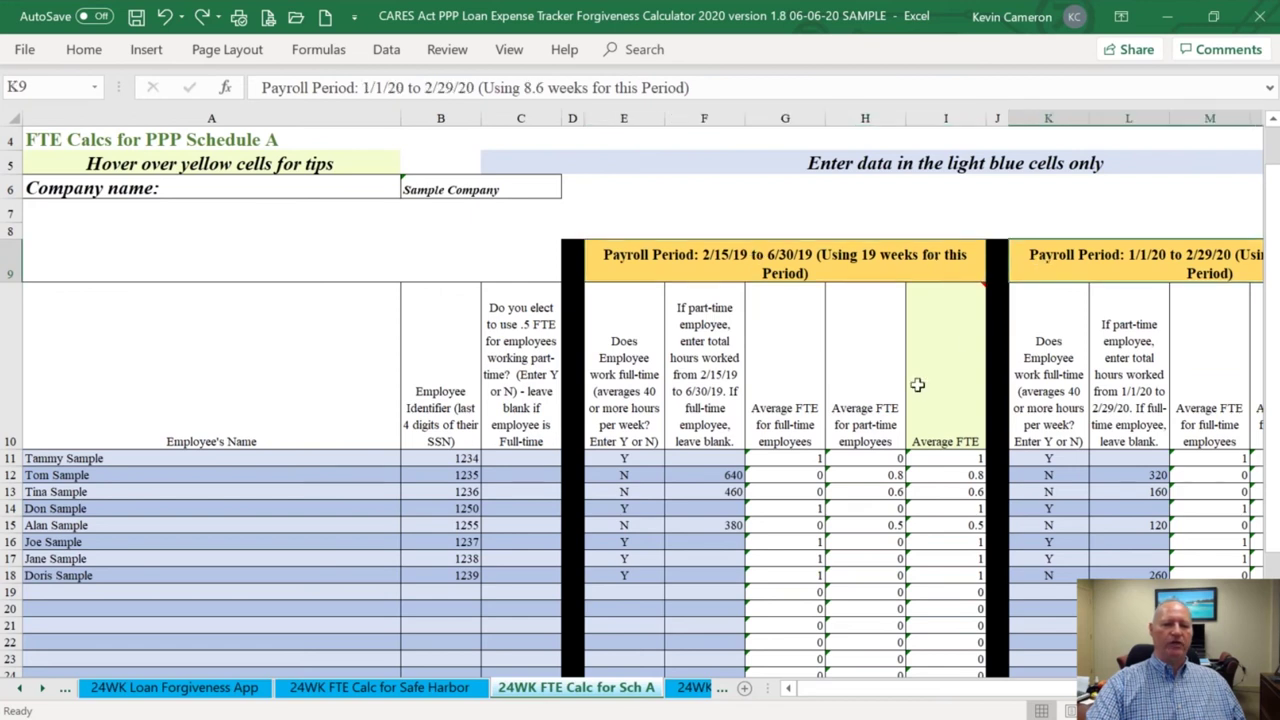
Review the payroll period including 12/31/20 or earlier on the 24WK FTE Calc for Safe Harbor sheet
{"action": "left_click", "coordinate": [410, 688]}
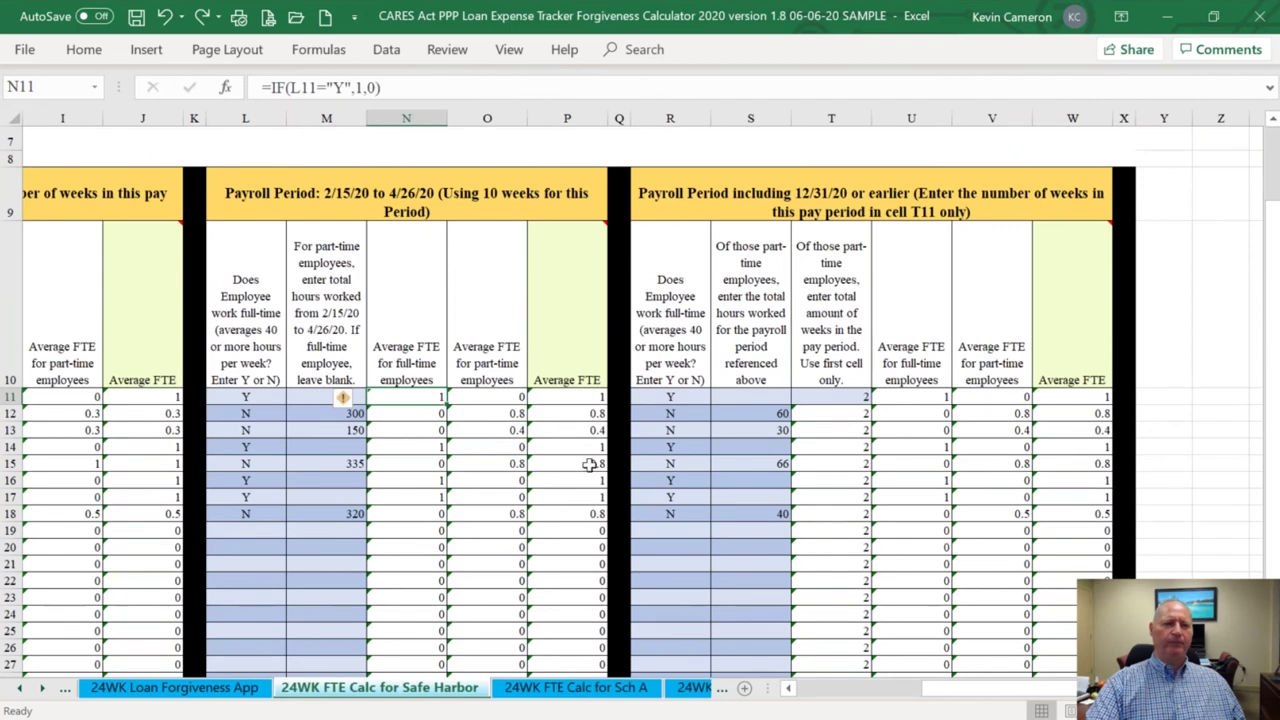
{"action": "left_click", "coordinate": [900, 202]}
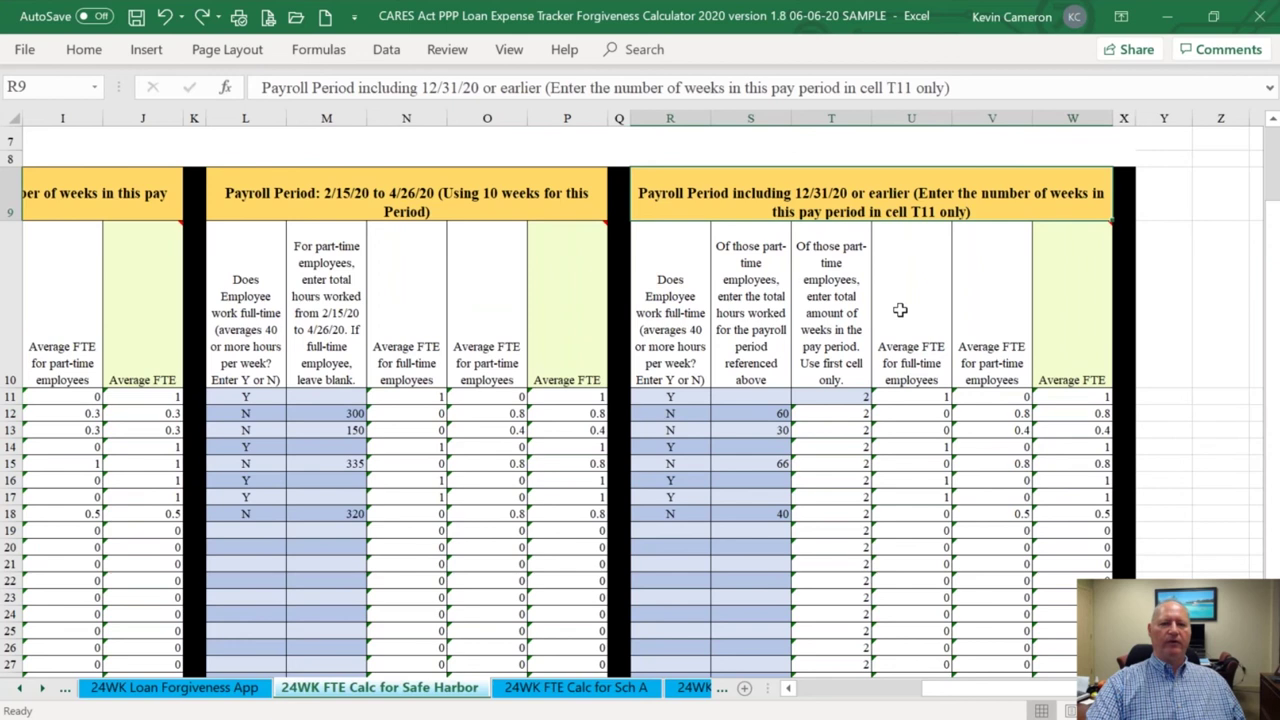
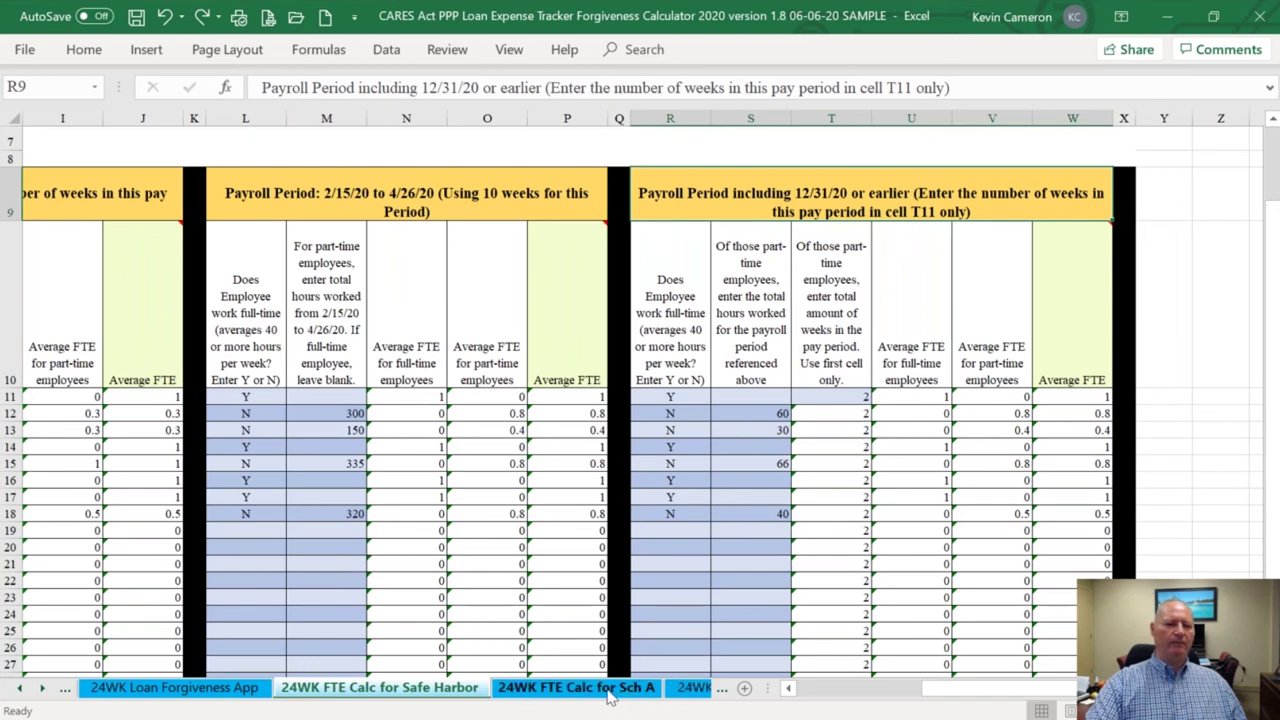
{"action": "left_click", "coordinate": [605, 687]}
Review Steps 1 and 2 of the 24WK Pay Reduction Calc, including the (2c) wage as of 12/31/20 heading in K10
{"action": "left_click", "coordinate": [690, 687]}
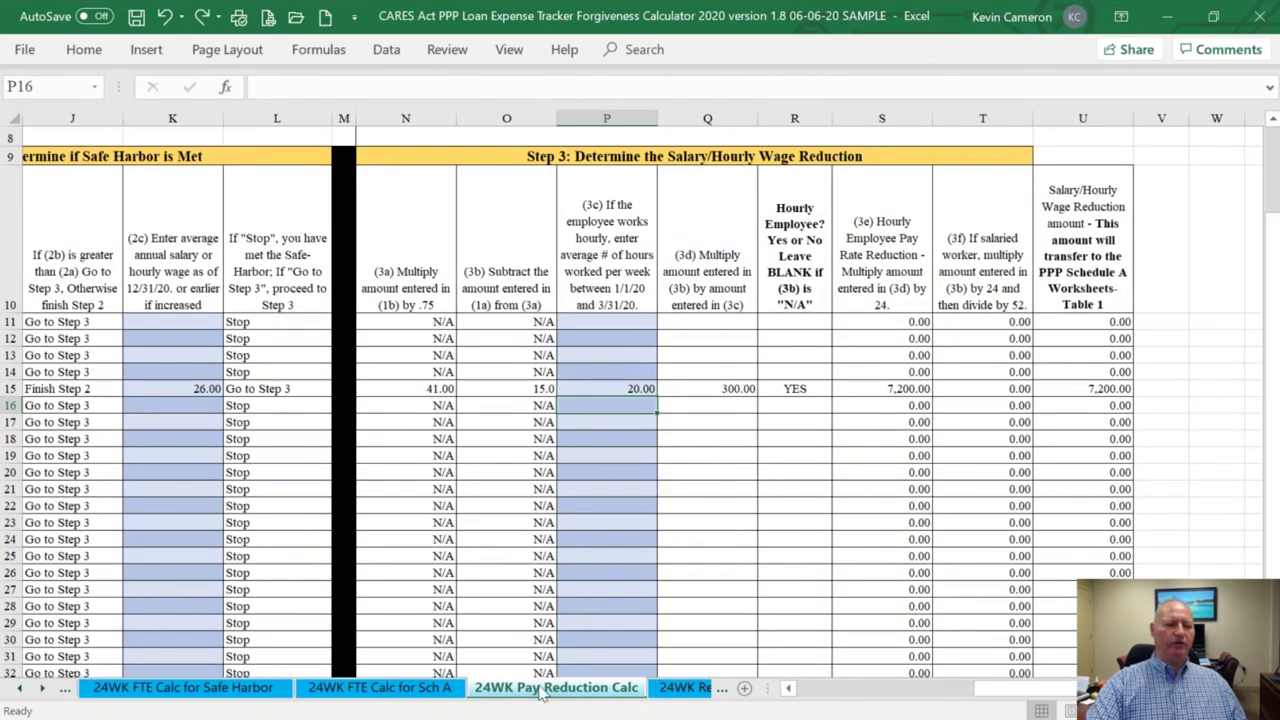
{"action": "left_click_drag", "start_coordinate": [1018, 692], "coordinate": [820, 690]}
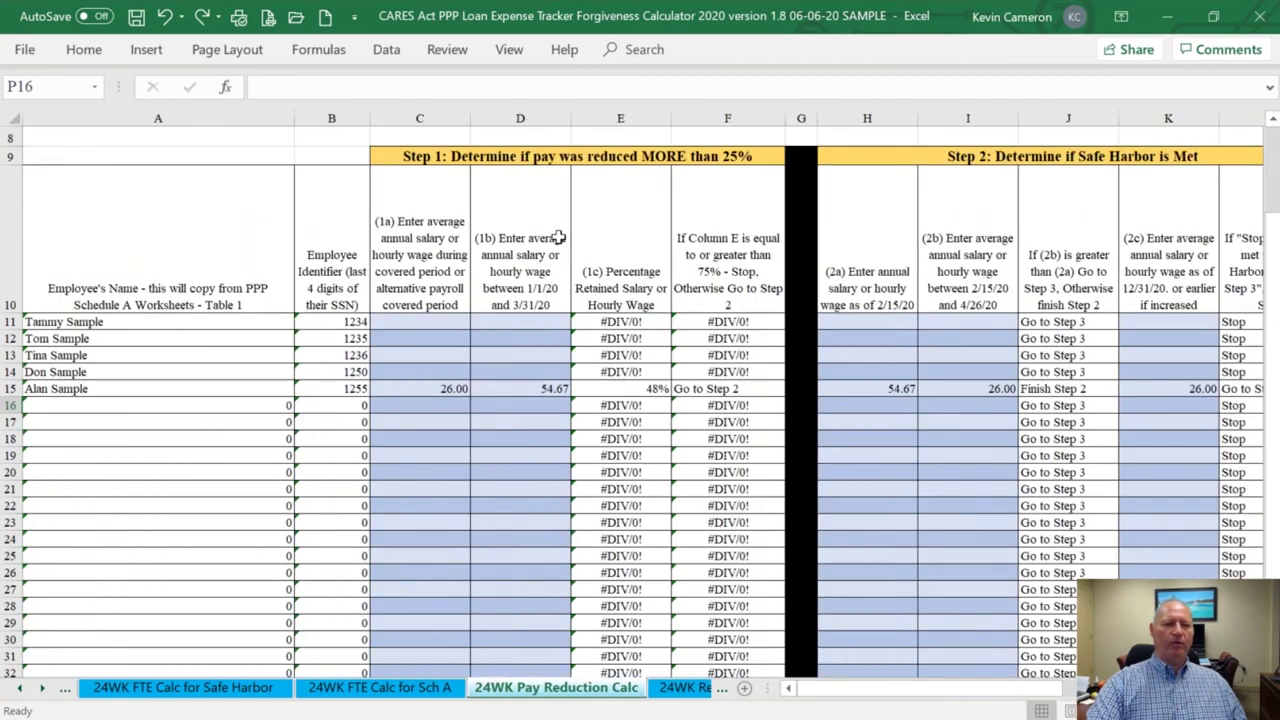
{"action": "scroll", "coordinate": [558, 237], "scroll_direction": "up", "scroll_amount": 3}
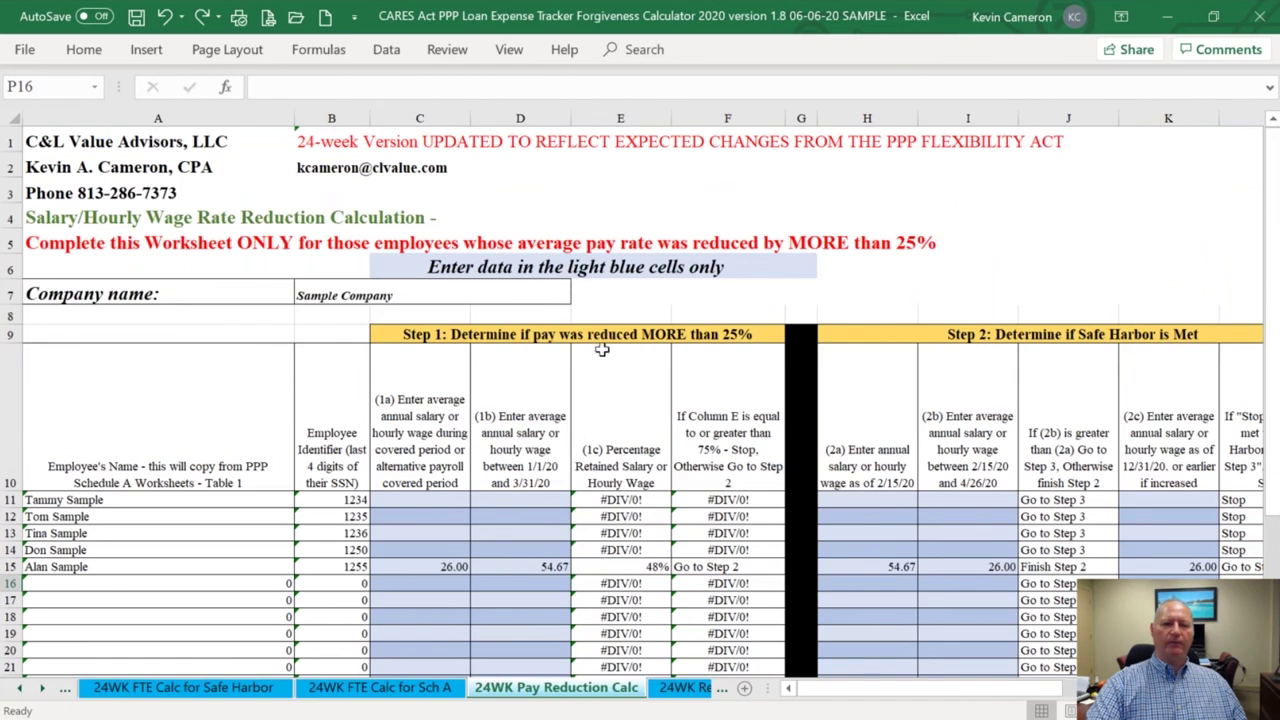
{"action": "mouse_move", "coordinate": [1060, 718]}
{"action": "scroll", "coordinate": [824, 472], "scroll_direction": "right", "scroll_amount": 3}
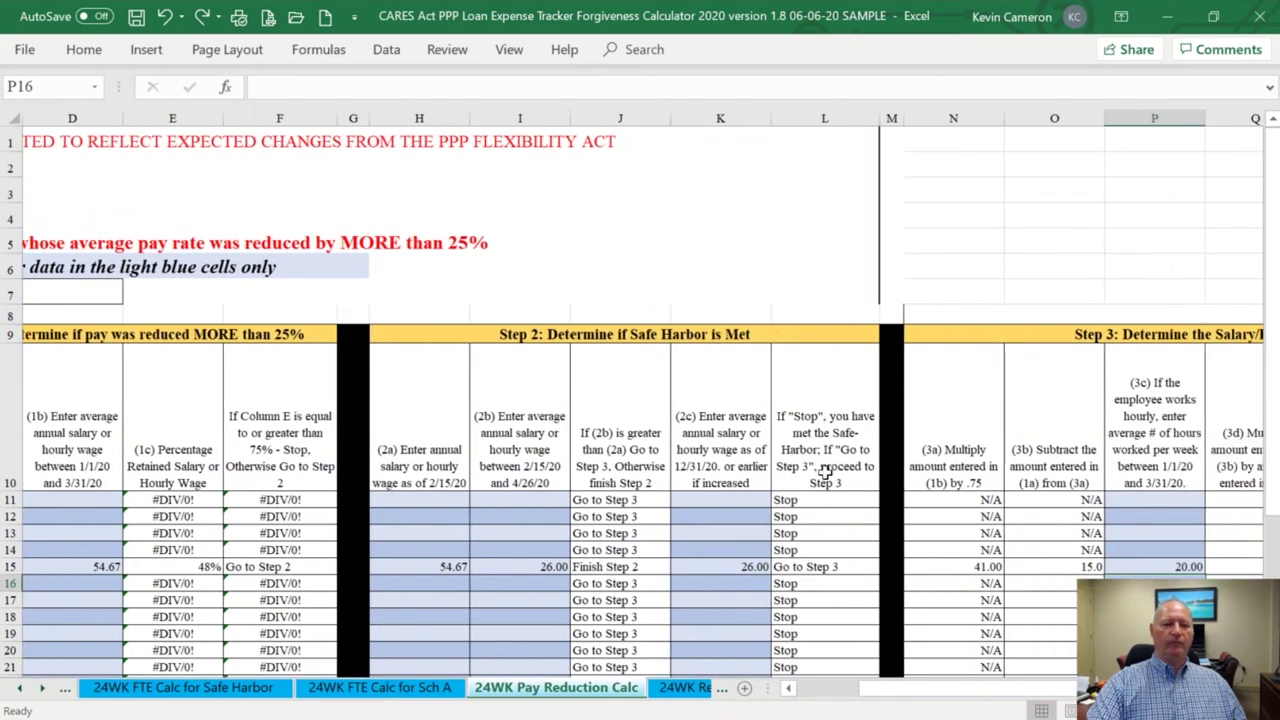
{"action": "left_click", "coordinate": [712, 452]}
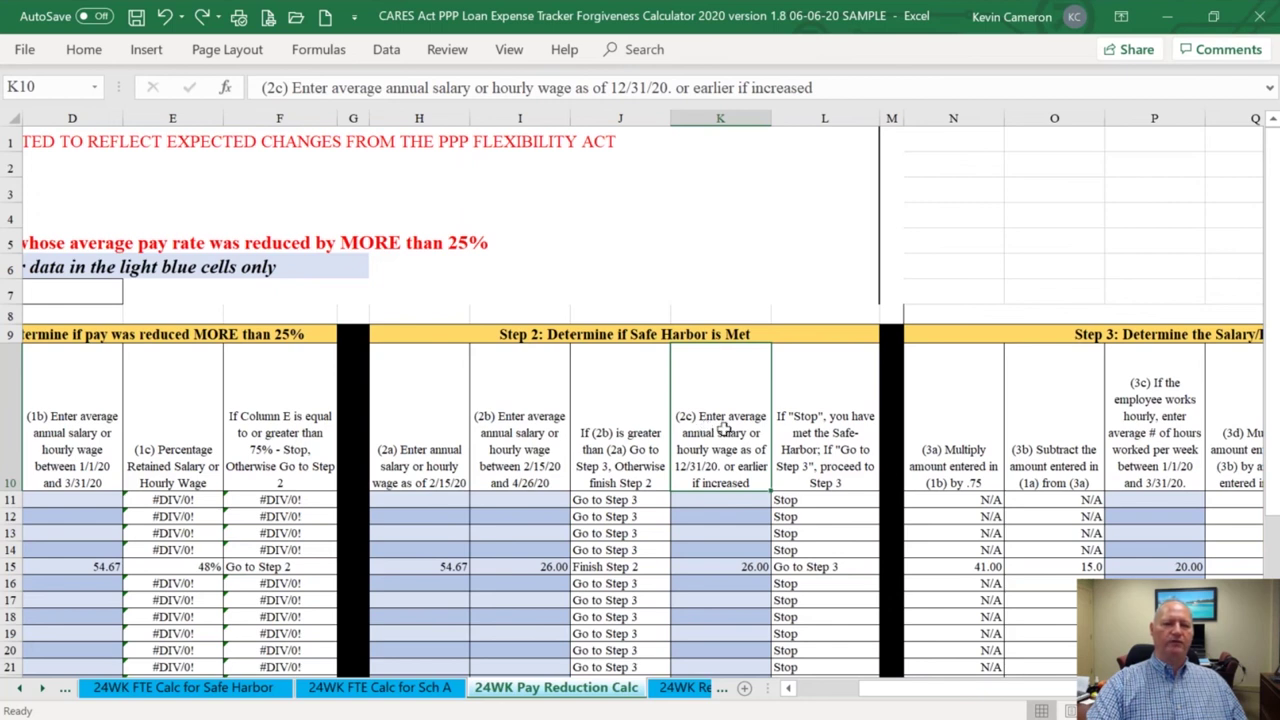
Examine Step 3 of the salary/hourly wage reduction calculation and the reduction amount formula in U15
{"action": "scroll", "coordinate": [643, 404], "scroll_direction": "right", "scroll_amount": 4}
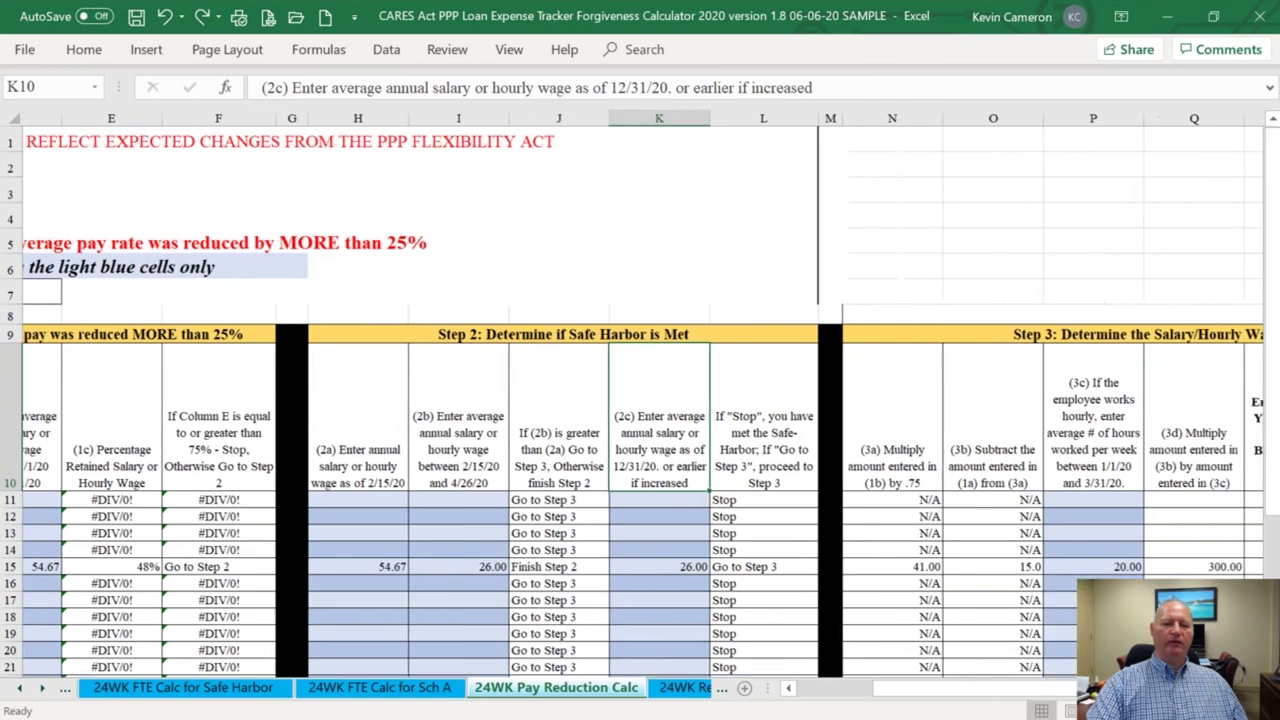
{"action": "scroll", "coordinate": [678, 334], "scroll_direction": "right", "scroll_amount": 2}
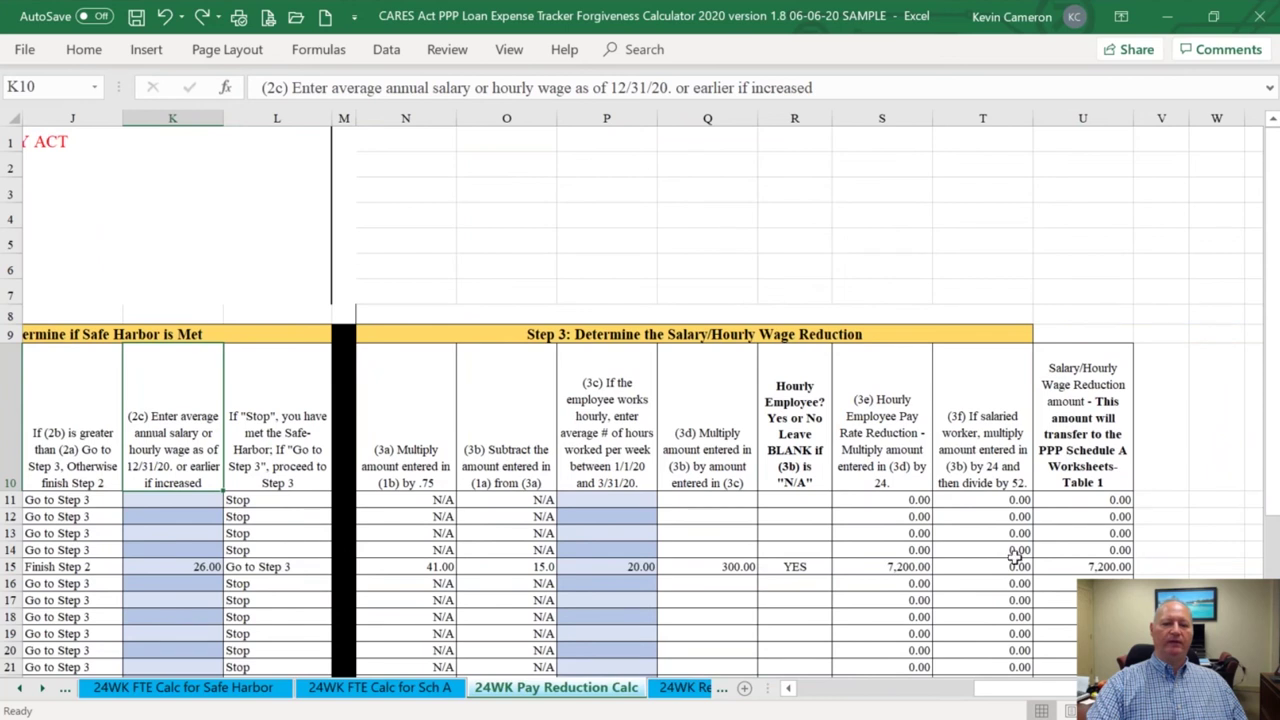
{"action": "left_click", "coordinate": [1055, 566]}
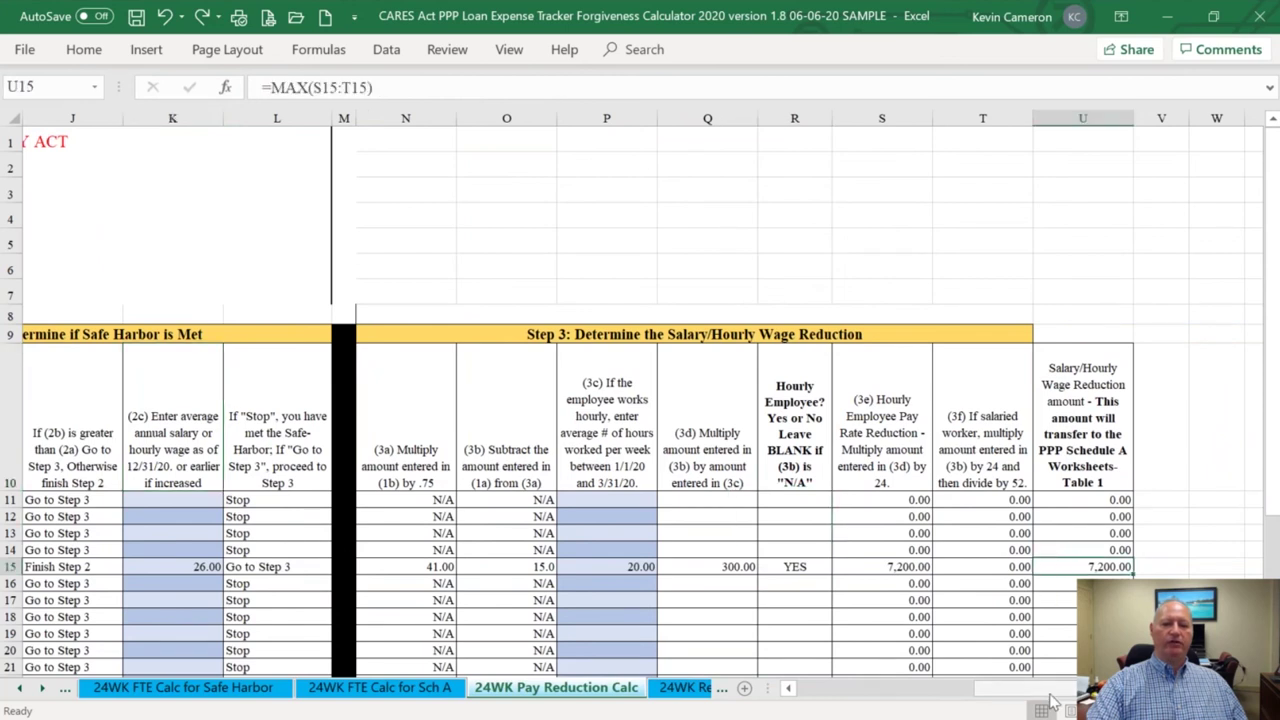
{"action": "left_click_drag", "start_coordinate": [1050, 690], "coordinate": [645, 680]}
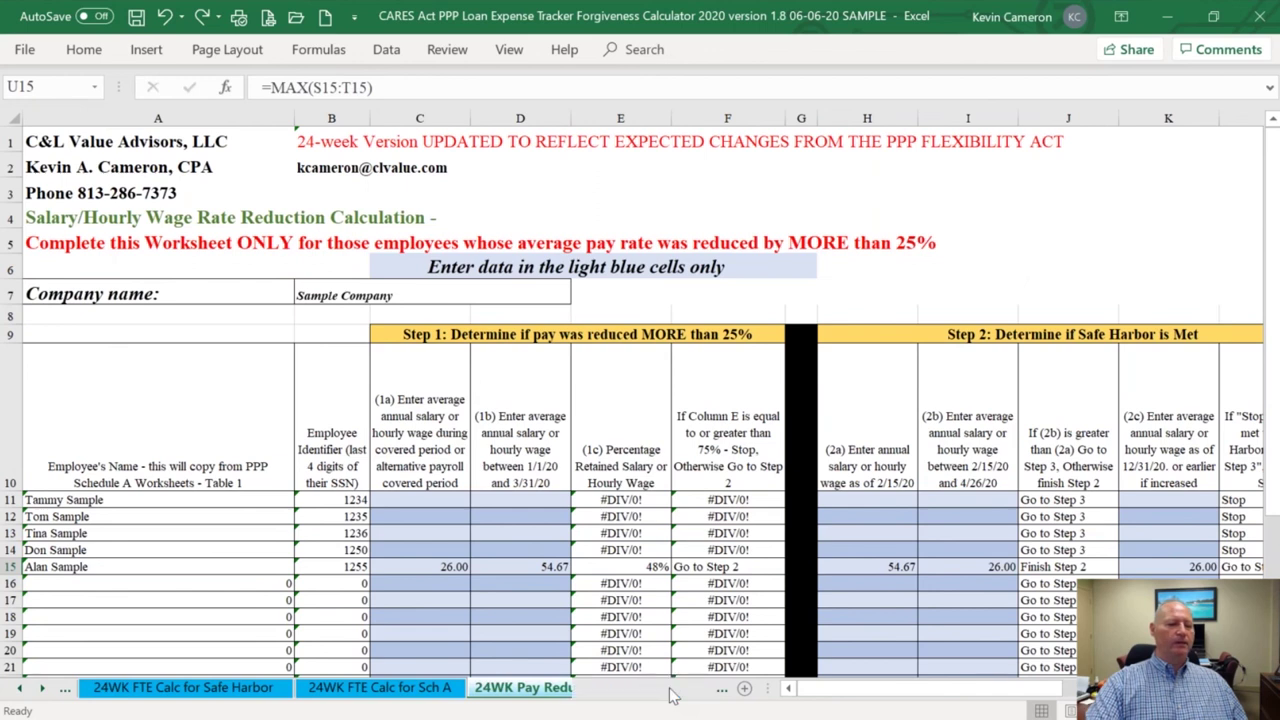
Review the 24WK PPP Schedule A from the reference period FTEs in Line 11 through the Line 13 FTE Reduction Quotient in B64
{"action": "left_click", "coordinate": [672, 692]}
{"action": "left_click", "coordinate": [22, 688]}
{"action": "left_click", "coordinate": [22, 688]}
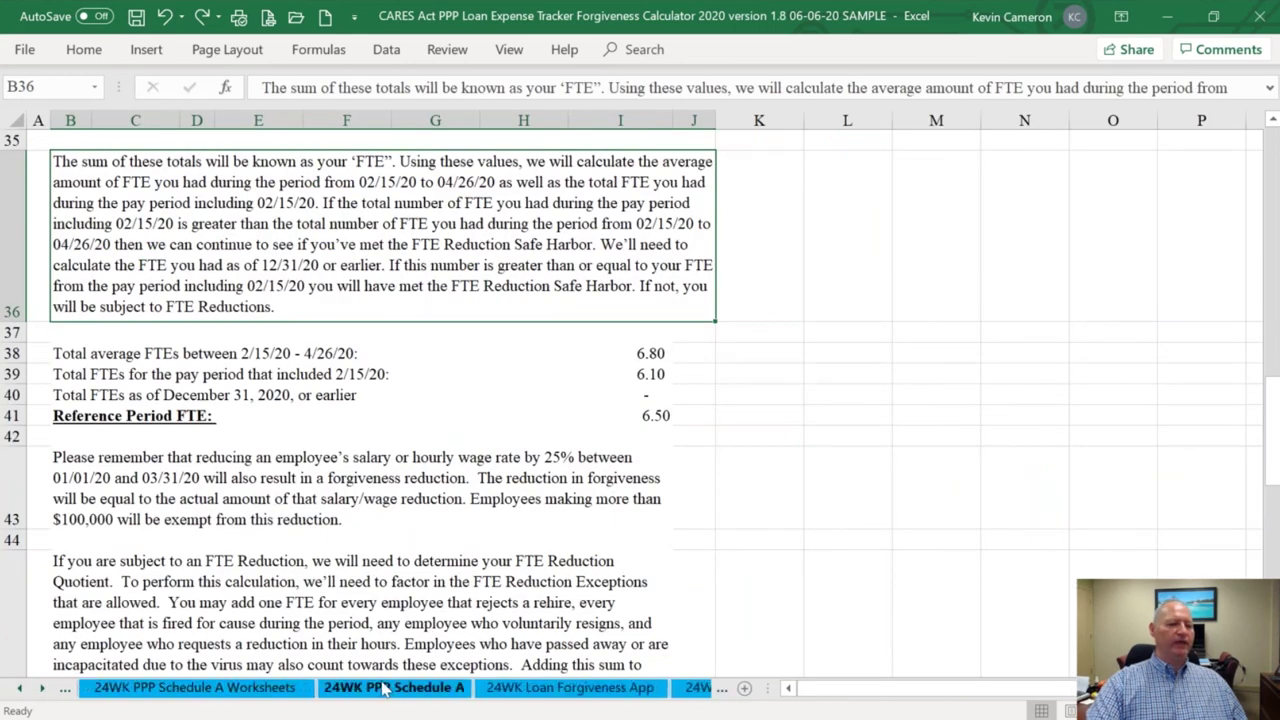
{"action": "left_click", "coordinate": [384, 688]}
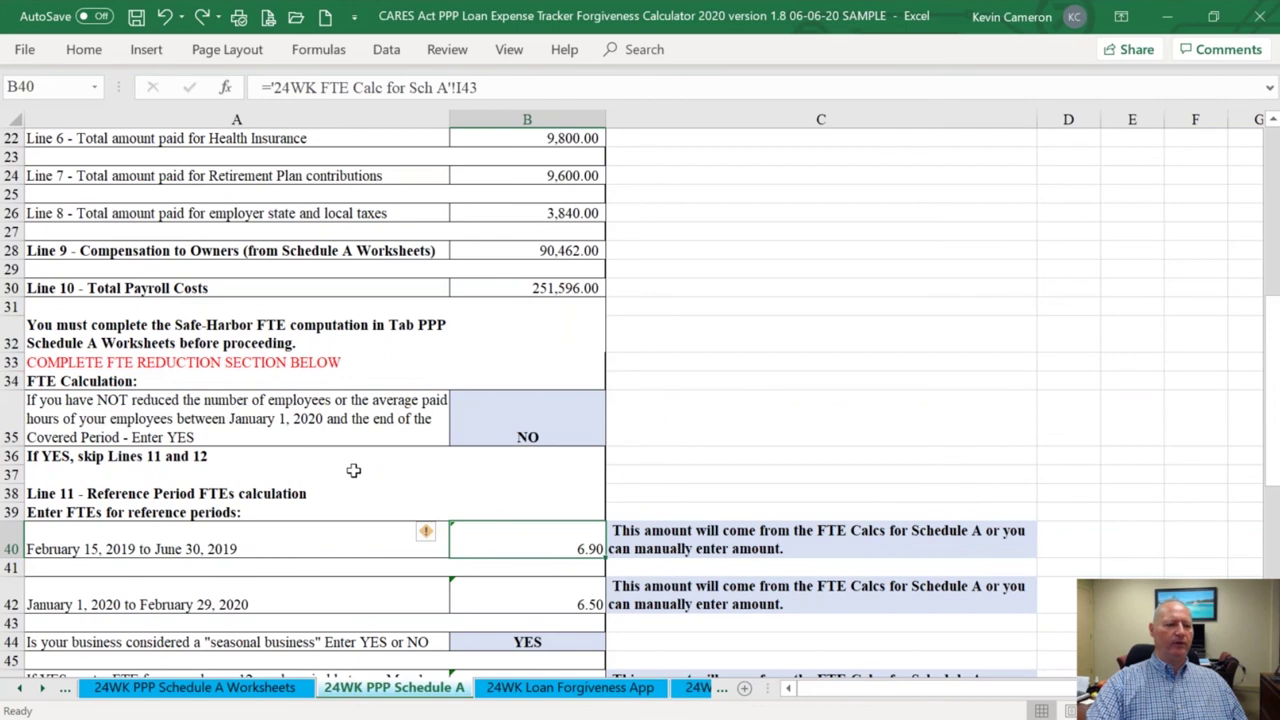
{"action": "scroll", "coordinate": [353, 470], "scroll_direction": "down", "scroll_amount": 1}
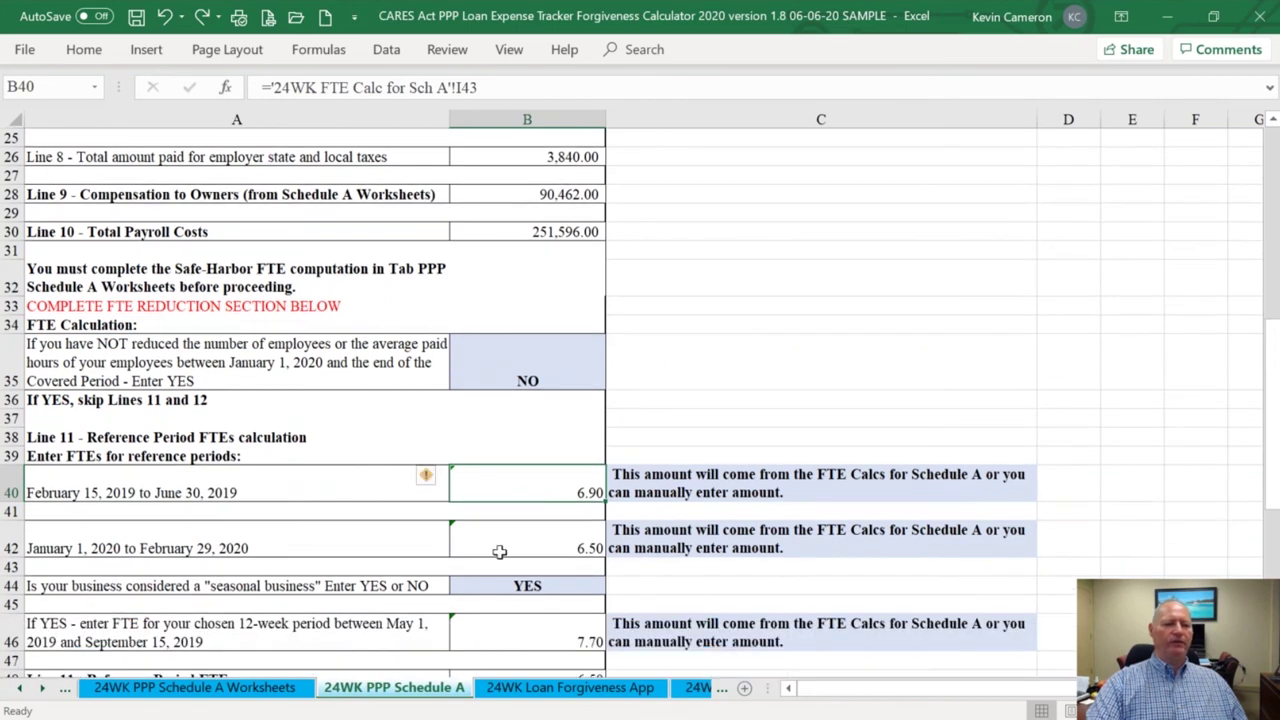
{"action": "scroll", "coordinate": [500, 552], "scroll_direction": "down", "scroll_amount": 2}
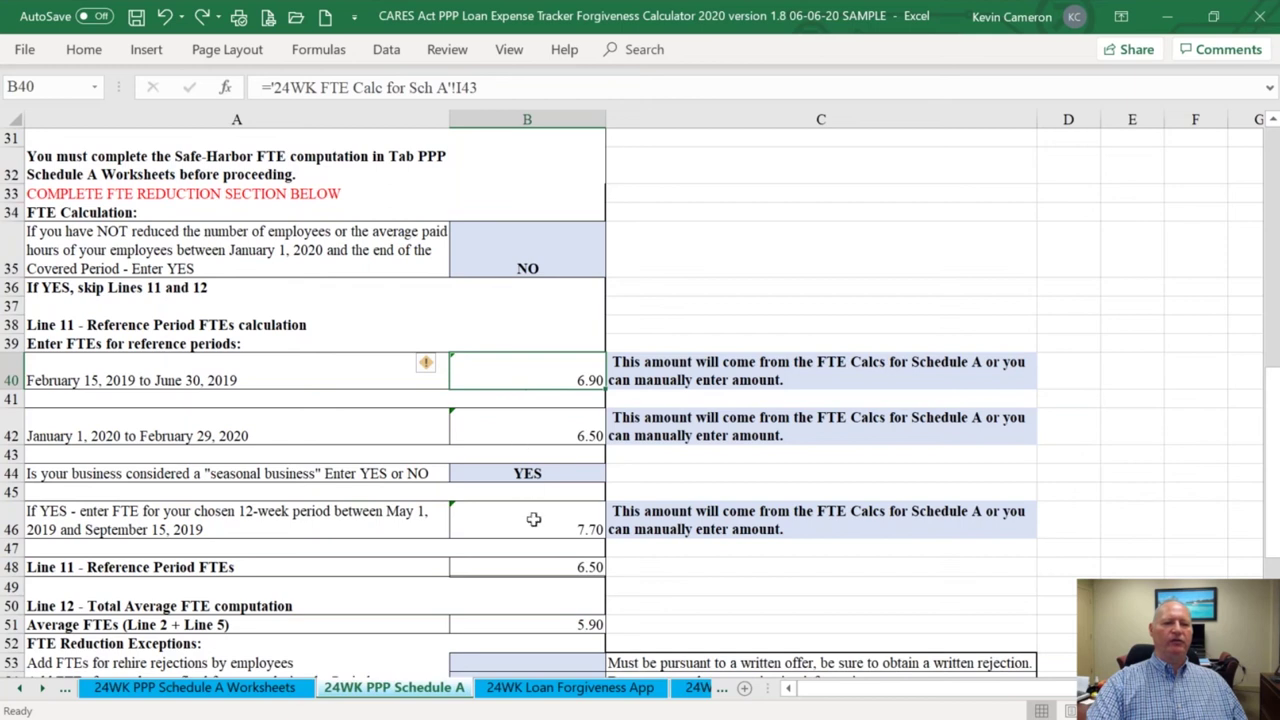
{"action": "left_click", "coordinate": [544, 630]}
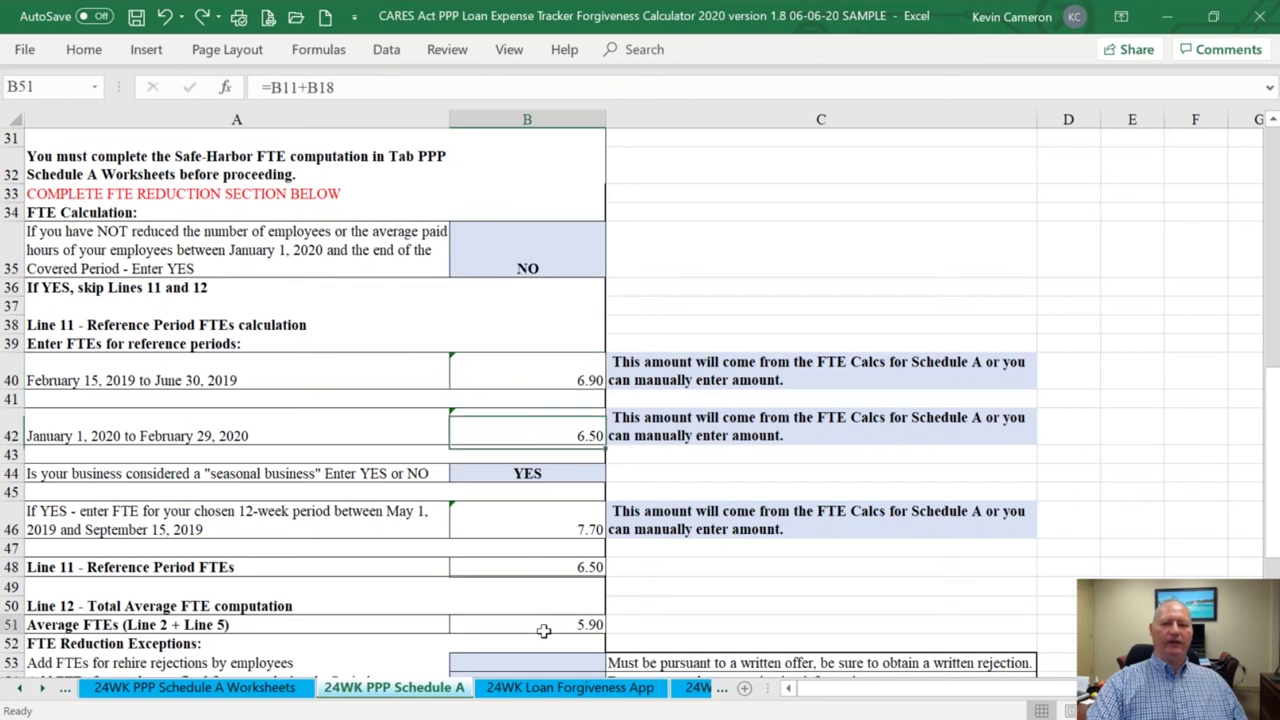
{"action": "left_click", "coordinate": [530, 561]}
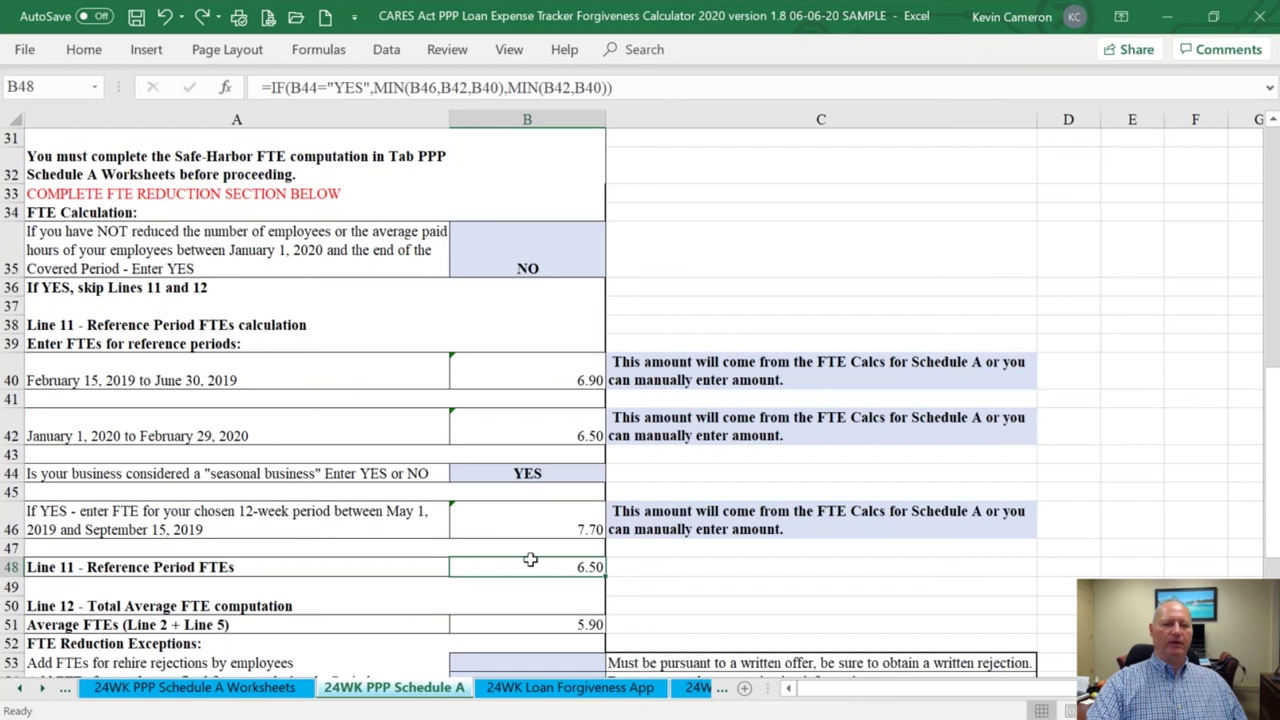
{"action": "scroll", "coordinate": [530, 561], "scroll_direction": "down", "scroll_amount": 6}
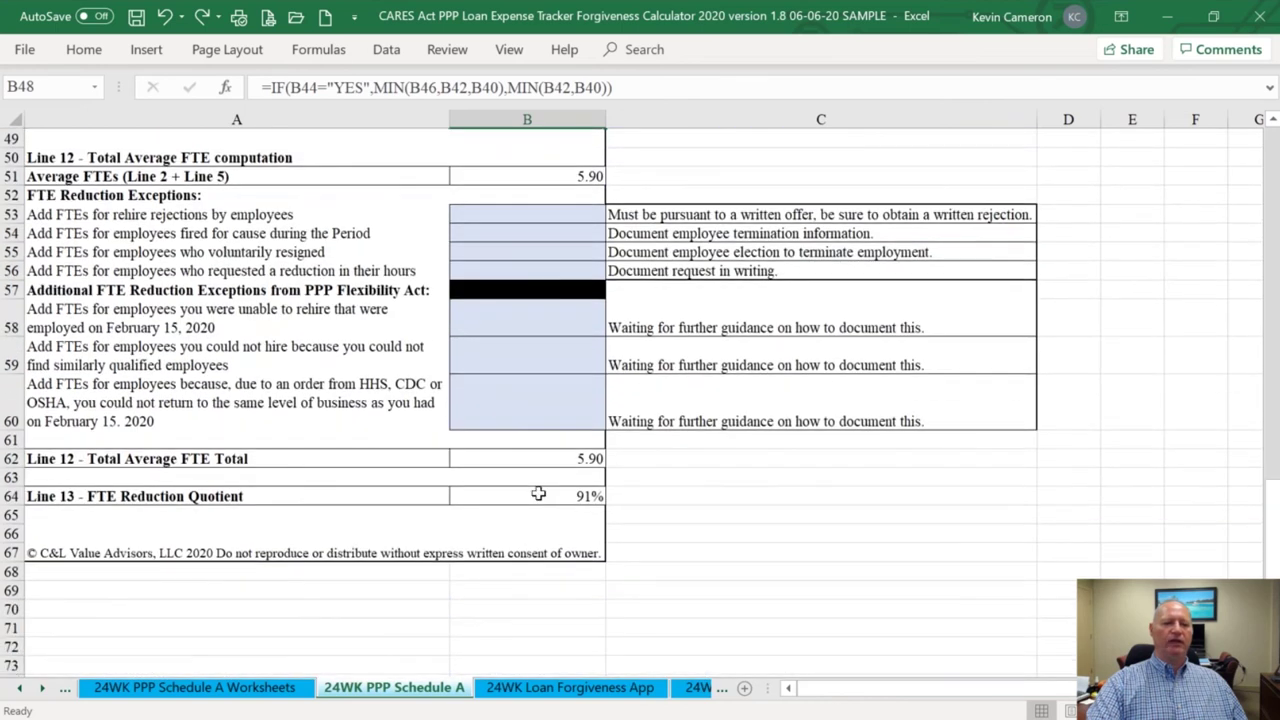
{"action": "left_click", "coordinate": [538, 494]}
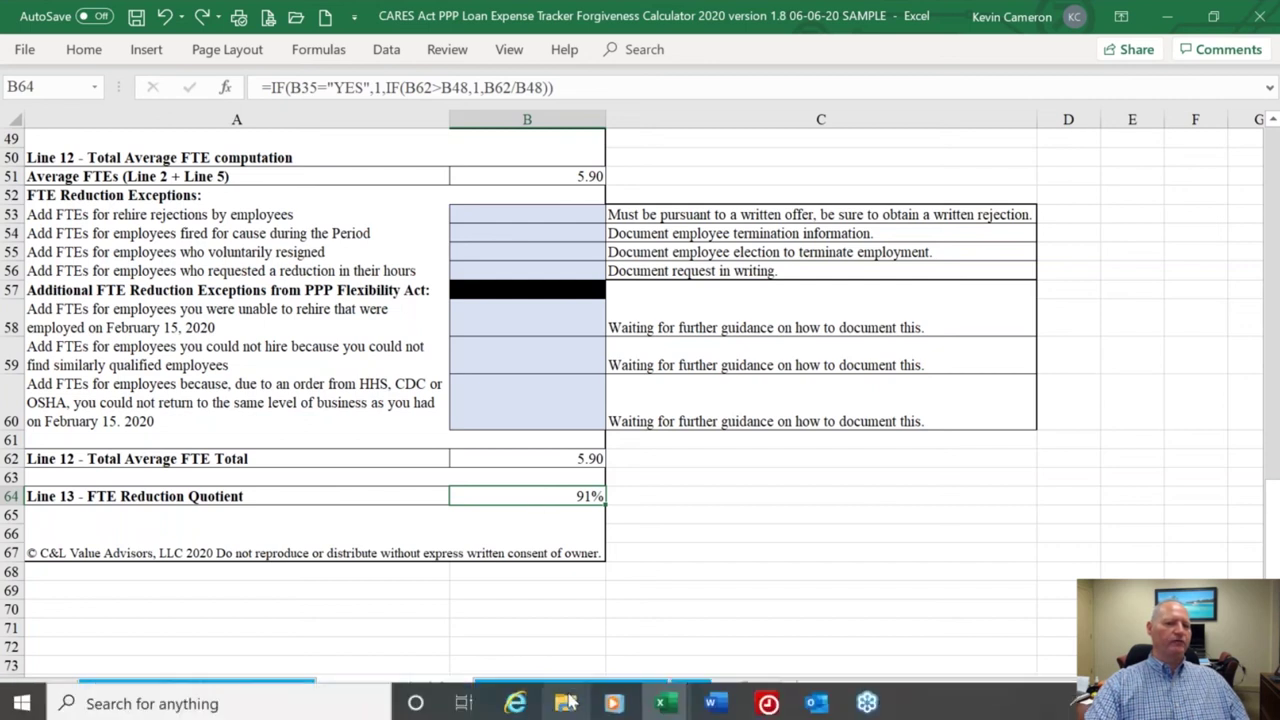
Review the 24WK Loan Forgiveness App from Line 1 payroll costs through the FTE Reduction Quotient to the Line 10 payroll cost 60% requirement
{"action": "left_click", "coordinate": [630, 687]}
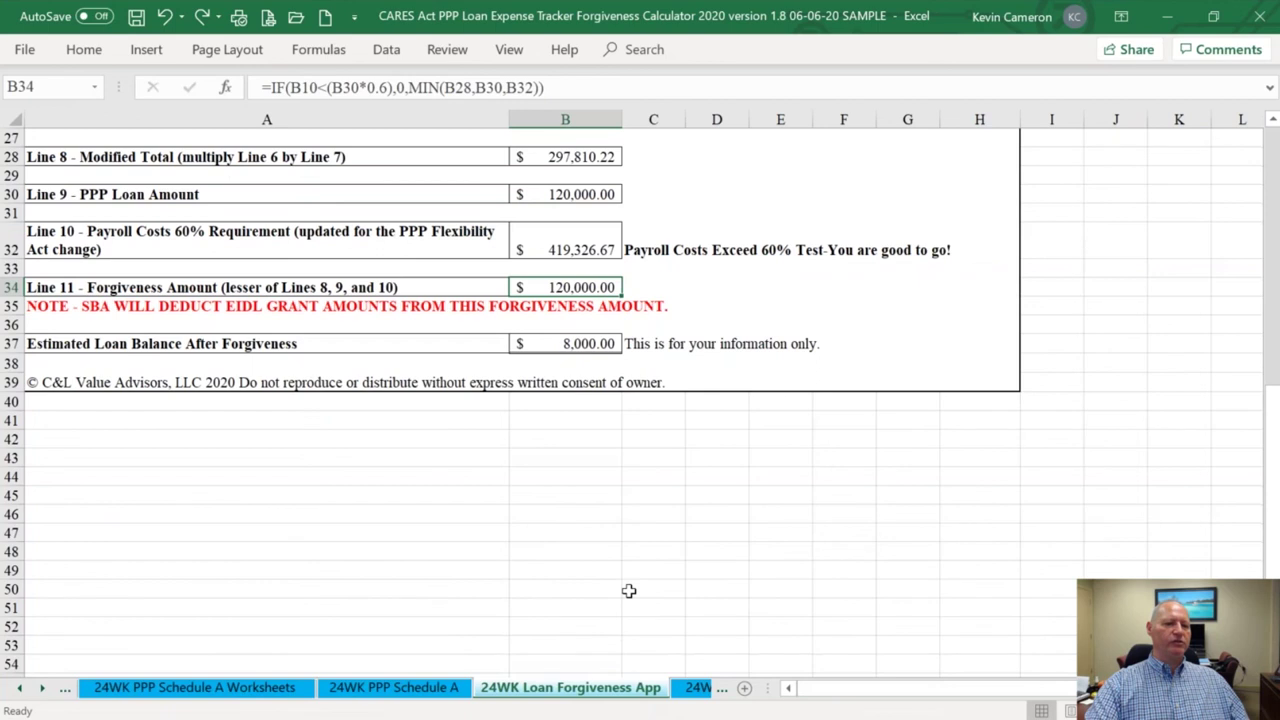
{"action": "scroll", "coordinate": [640, 514], "scroll_direction": "up", "scroll_amount": 4}
{"action": "scroll", "coordinate": [640, 514], "scroll_direction": "up", "scroll_amount": 3}
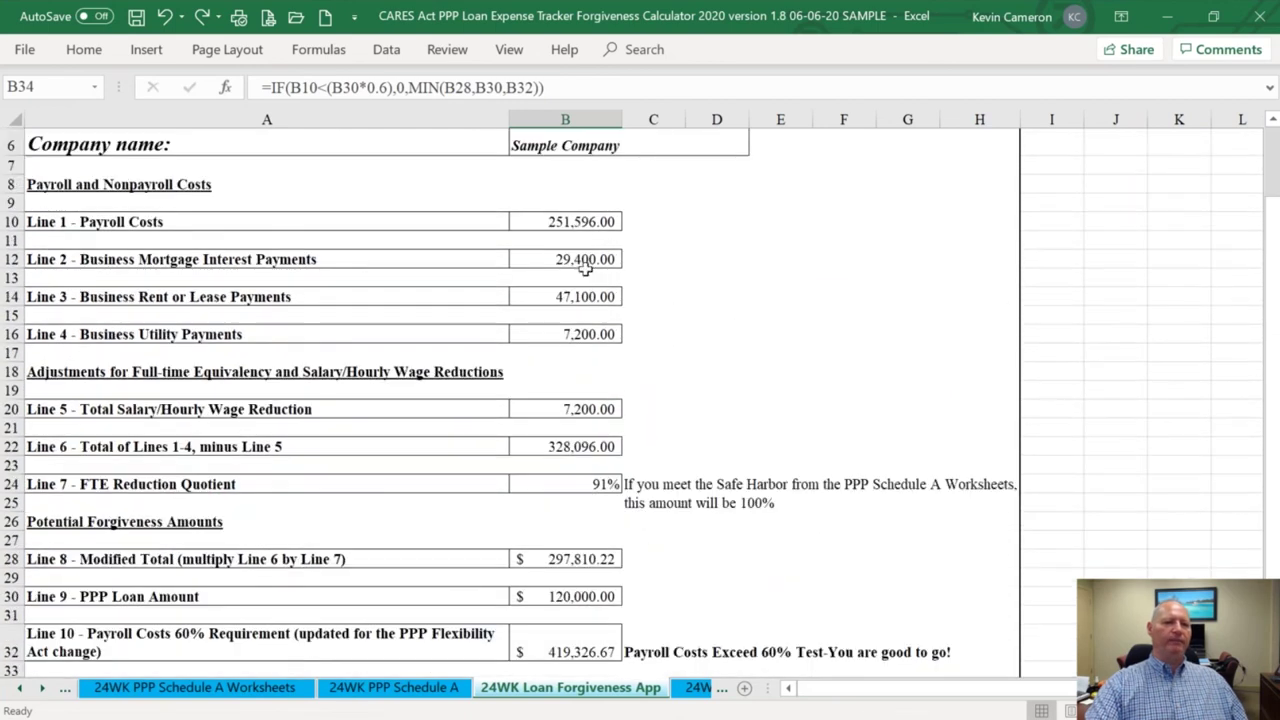
{"action": "left_click", "coordinate": [570, 221]}
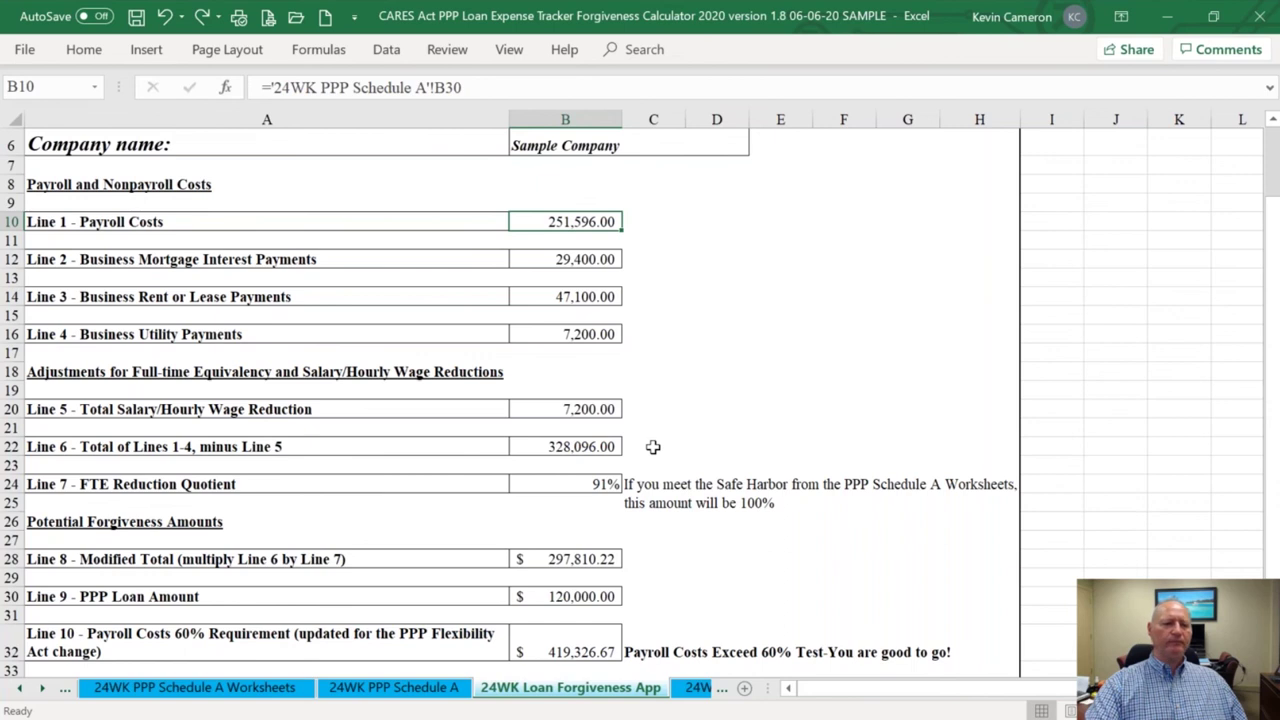
{"action": "left_click", "coordinate": [568, 485]}
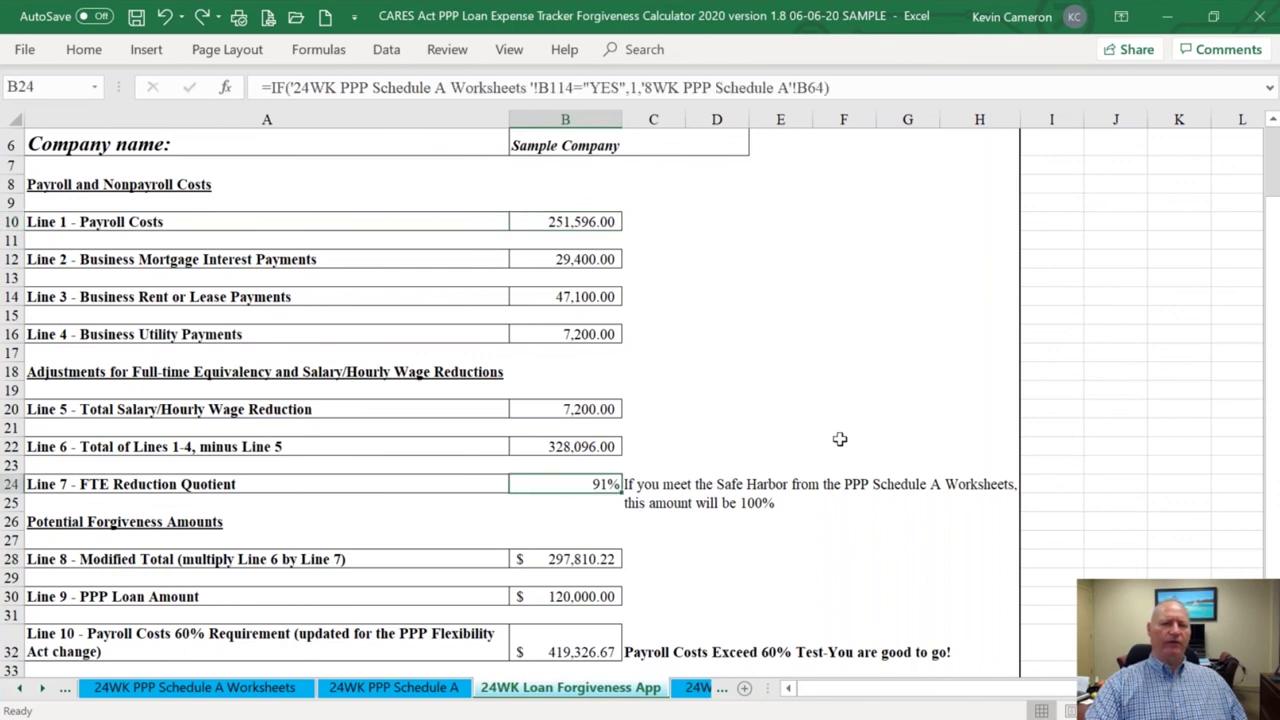
{"action": "scroll", "coordinate": [840, 439], "scroll_direction": "down", "scroll_amount": 2}
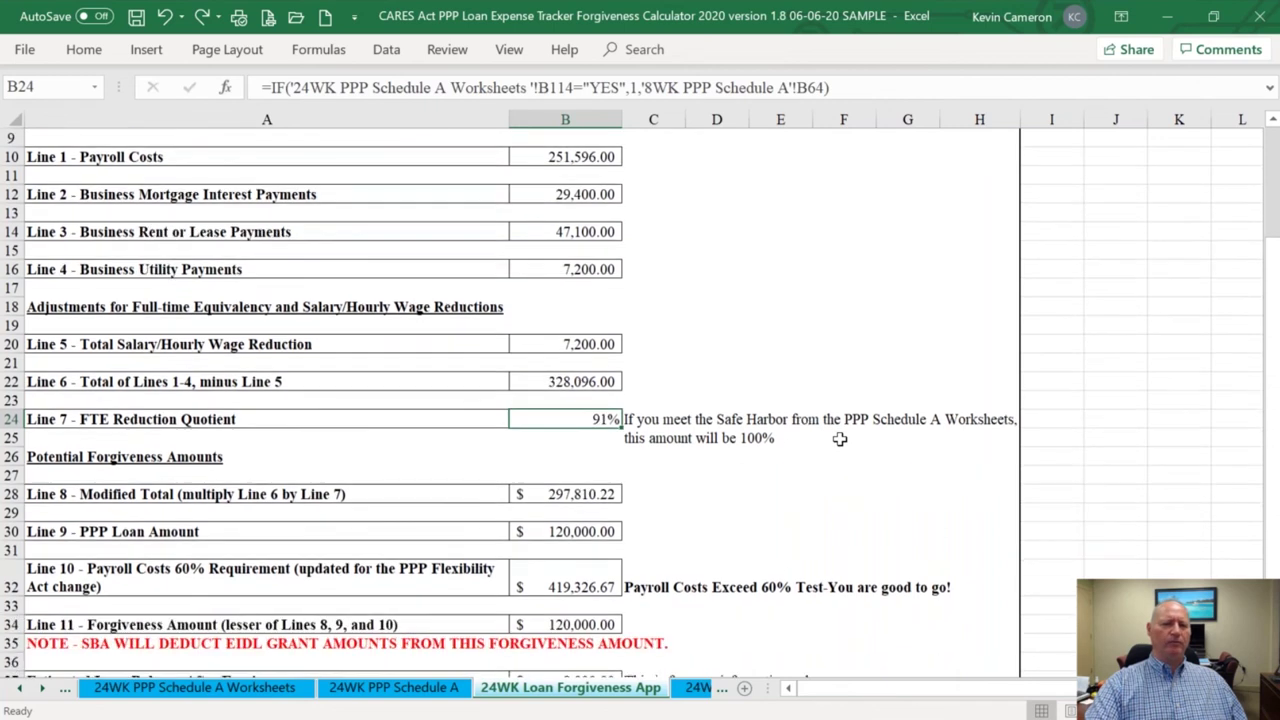
{"action": "left_click", "coordinate": [710, 324]}
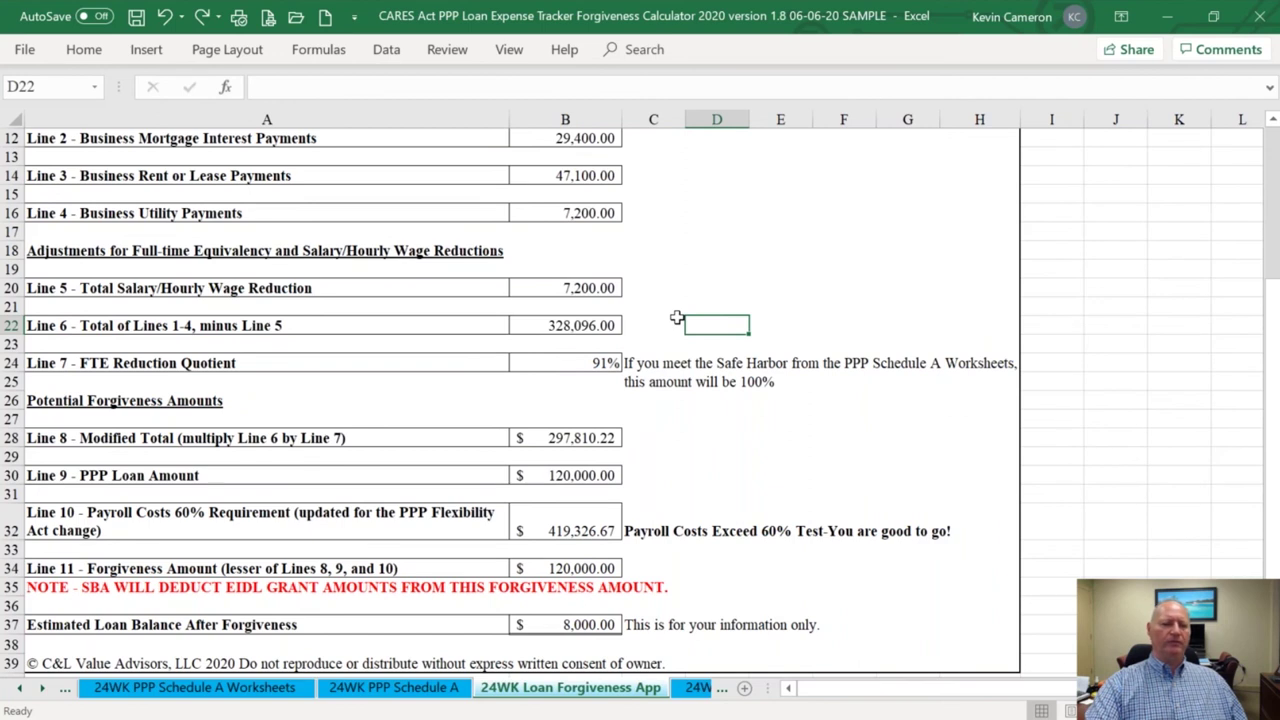
{"action": "left_click", "coordinate": [683, 476]}
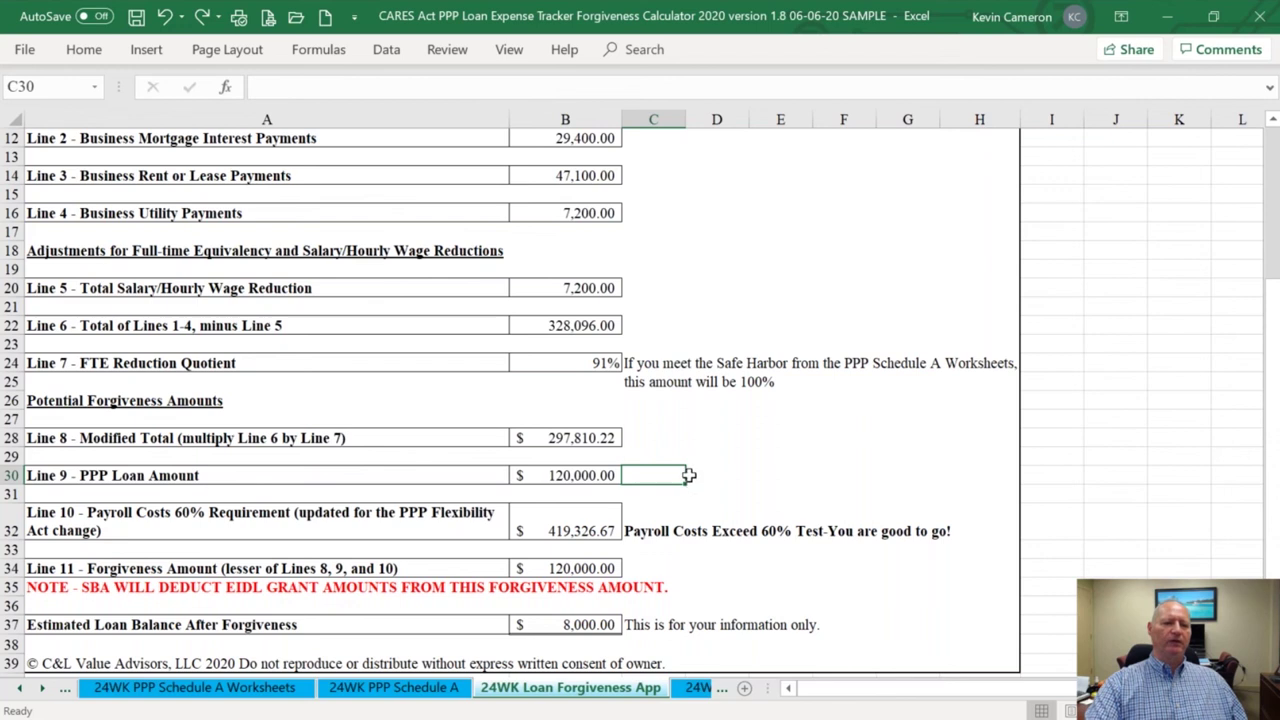
{"action": "left_click", "coordinate": [662, 531]}
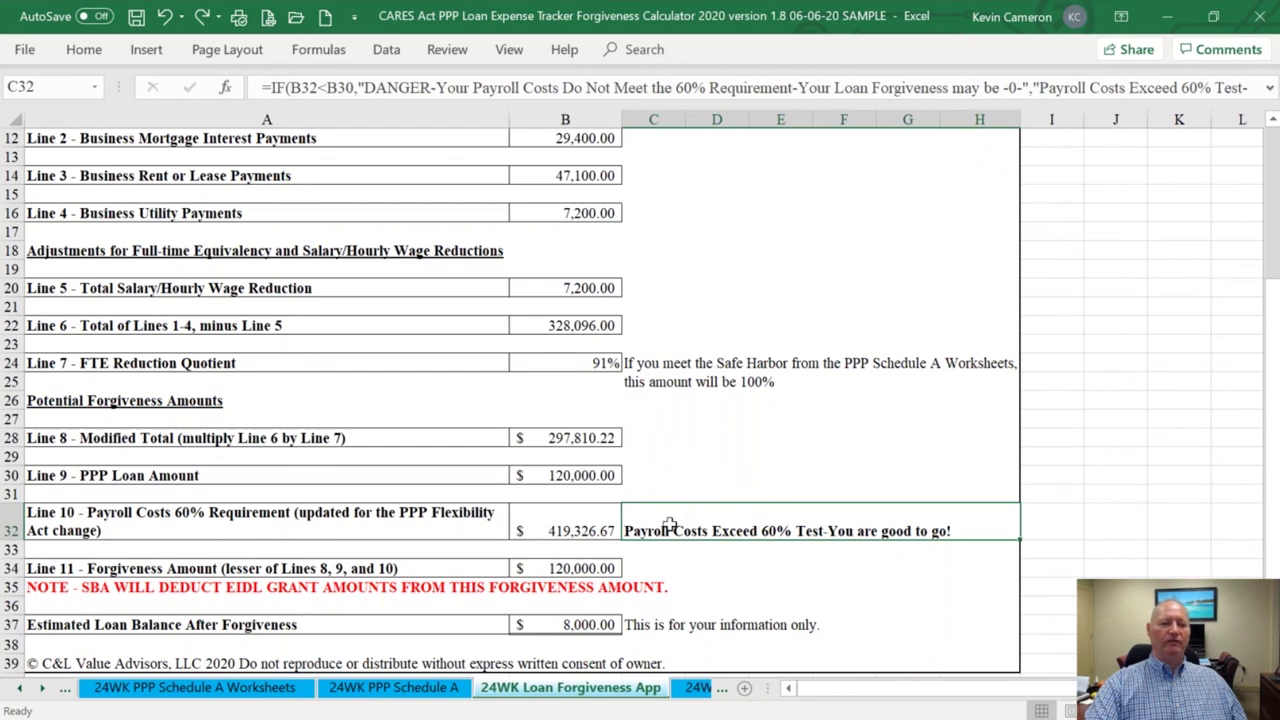
Review Lines 8 to 11 of the 24WK Loan Forgiveness App, including the 60% test, the forgiveness amount and the estimated loan balance
{"action": "left_click", "coordinate": [408, 518]}
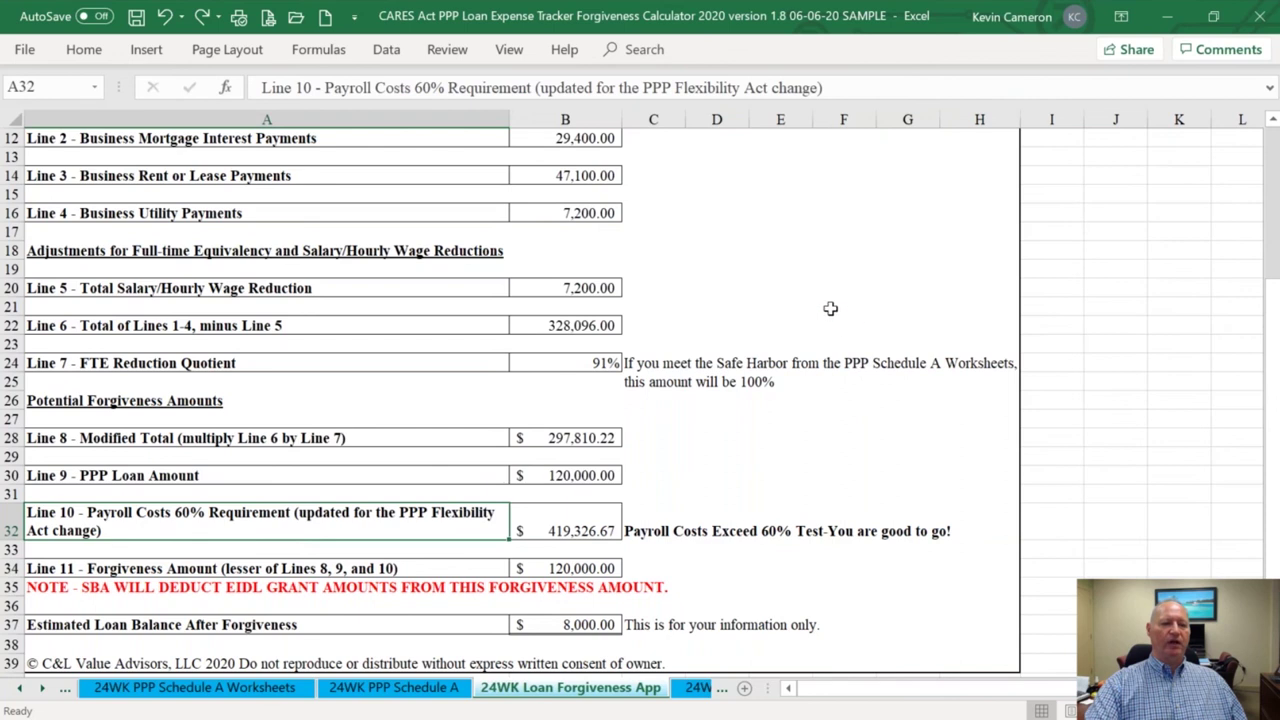
{"action": "scroll", "coordinate": [830, 308], "scroll_direction": "up", "scroll_amount": 3}
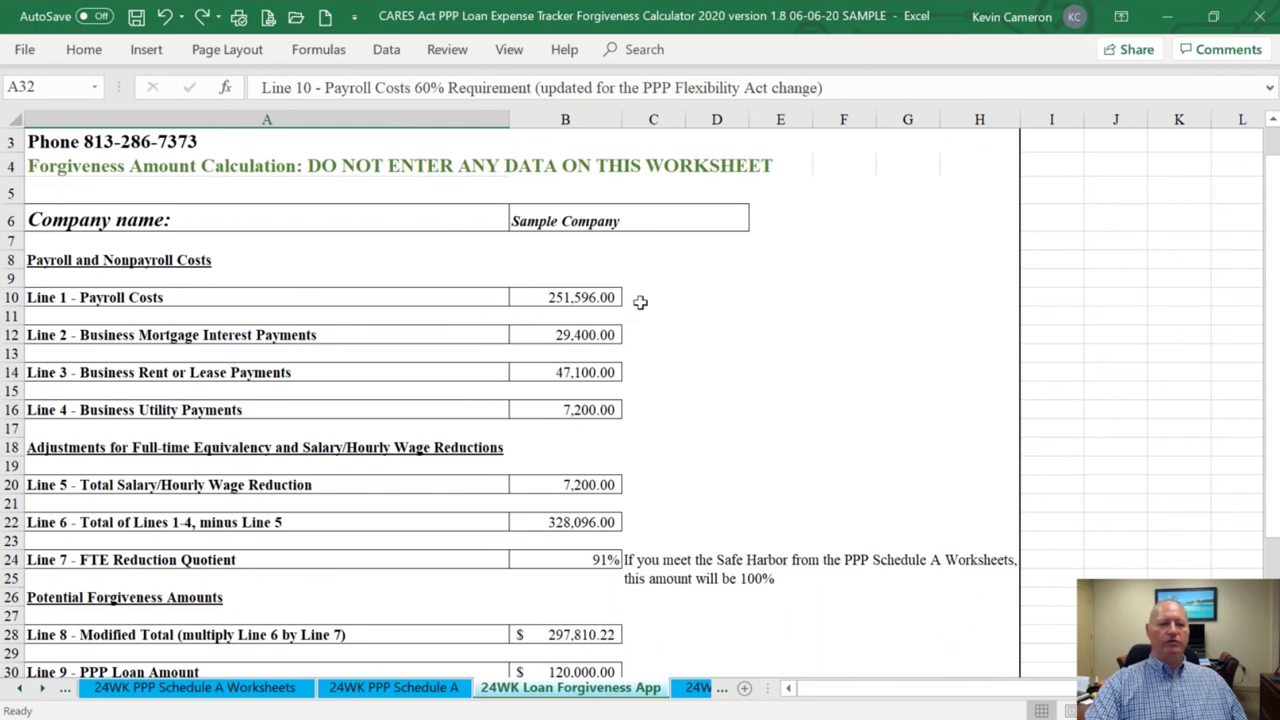
{"action": "scroll", "coordinate": [752, 341], "scroll_direction": "down", "scroll_amount": 1}
{"action": "scroll", "coordinate": [752, 341], "scroll_direction": "down", "scroll_amount": 3}
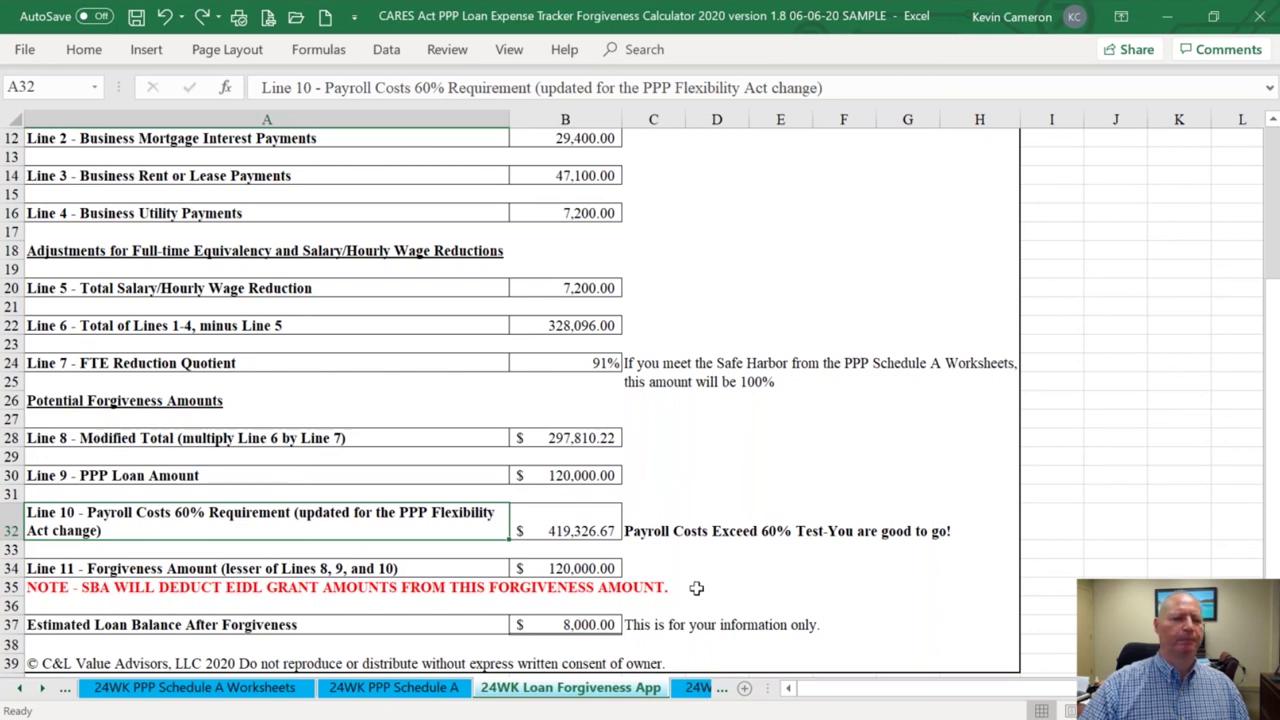
{"action": "scroll", "coordinate": [696, 588], "scroll_direction": "down", "scroll_amount": 1}
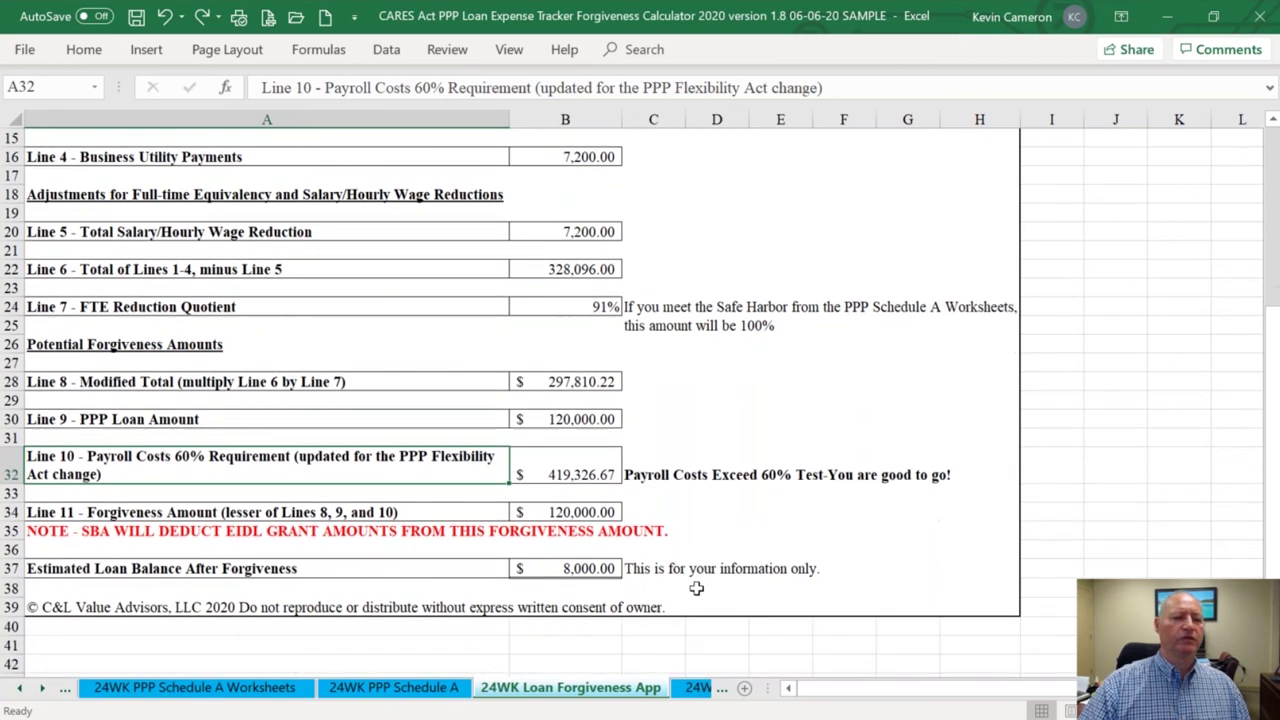
{"action": "left_click", "coordinate": [647, 380]}
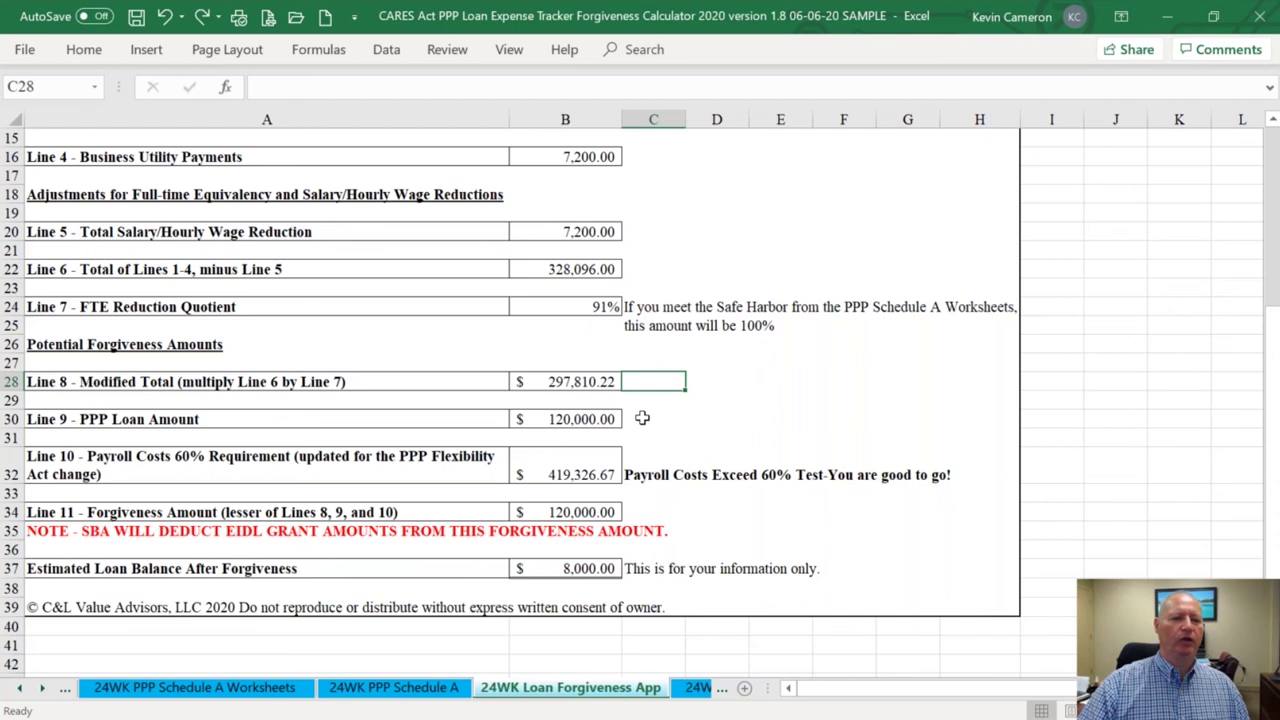
{"action": "left_click", "coordinate": [642, 418]}
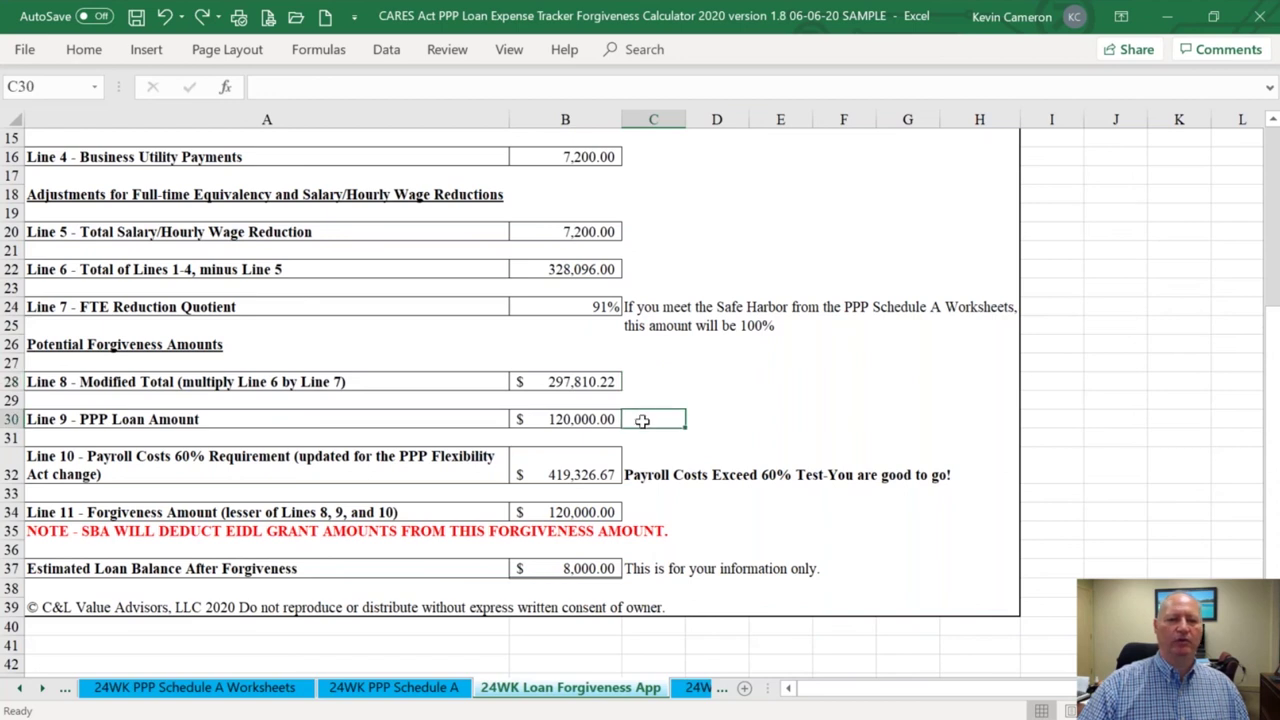
{"action": "left_click", "coordinate": [648, 476]}
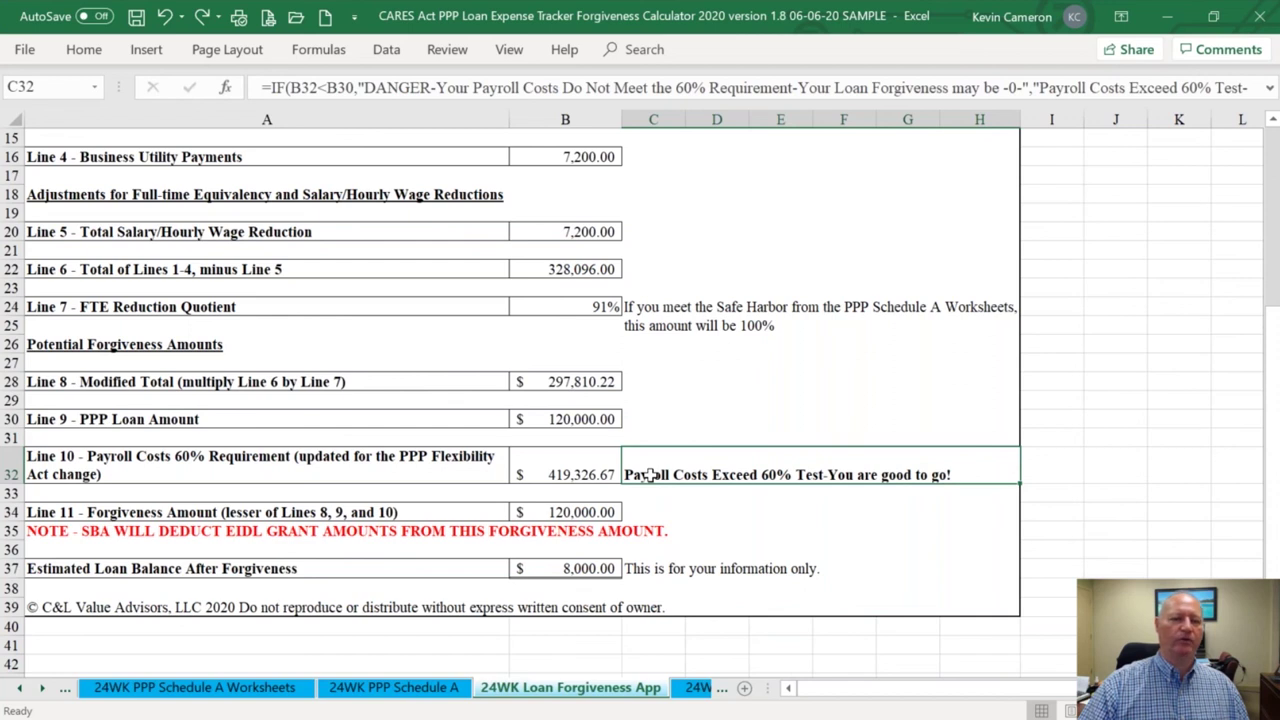
{"action": "left_click", "coordinate": [650, 510]}
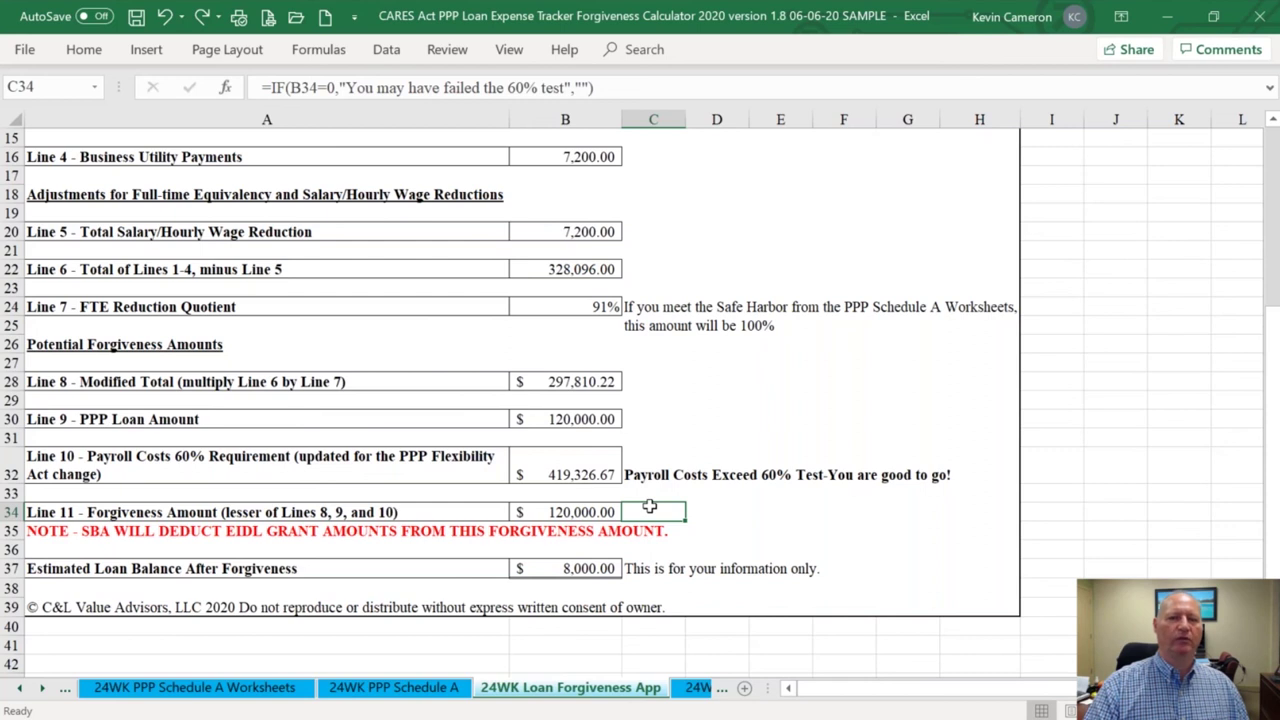
{"action": "left_click", "coordinate": [641, 572]}
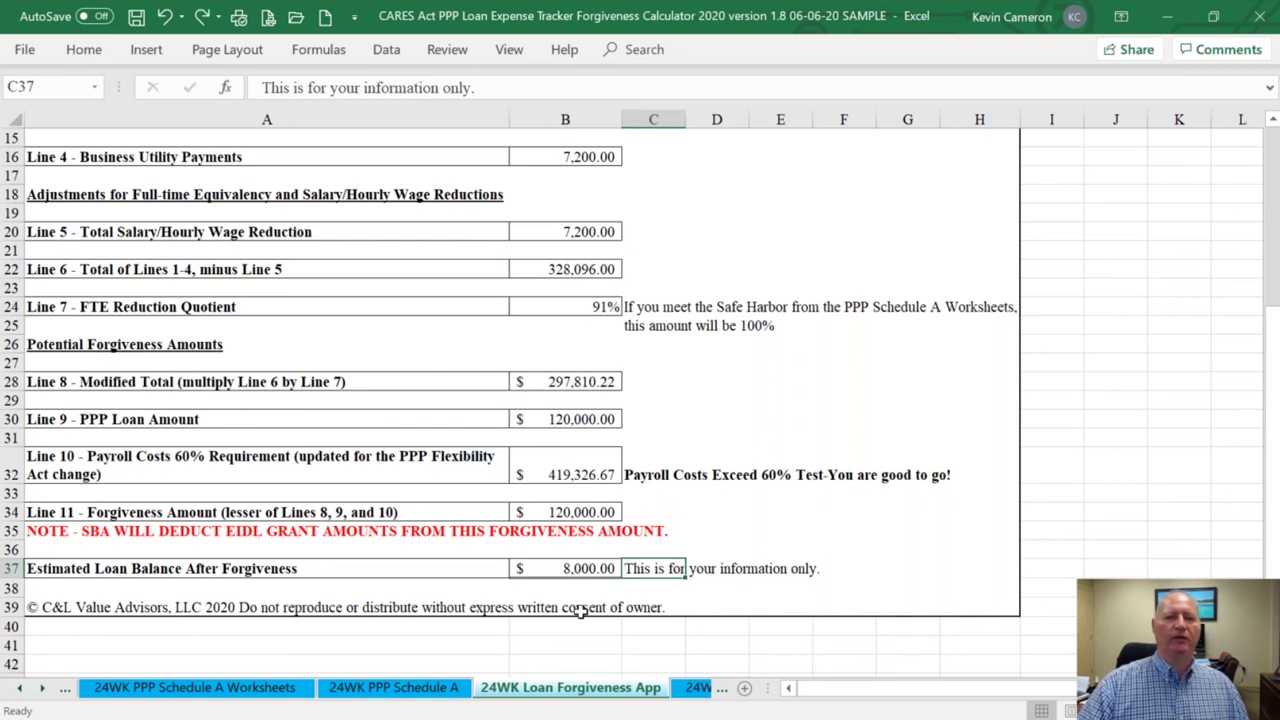
{"action": "left_click", "coordinate": [659, 505]}
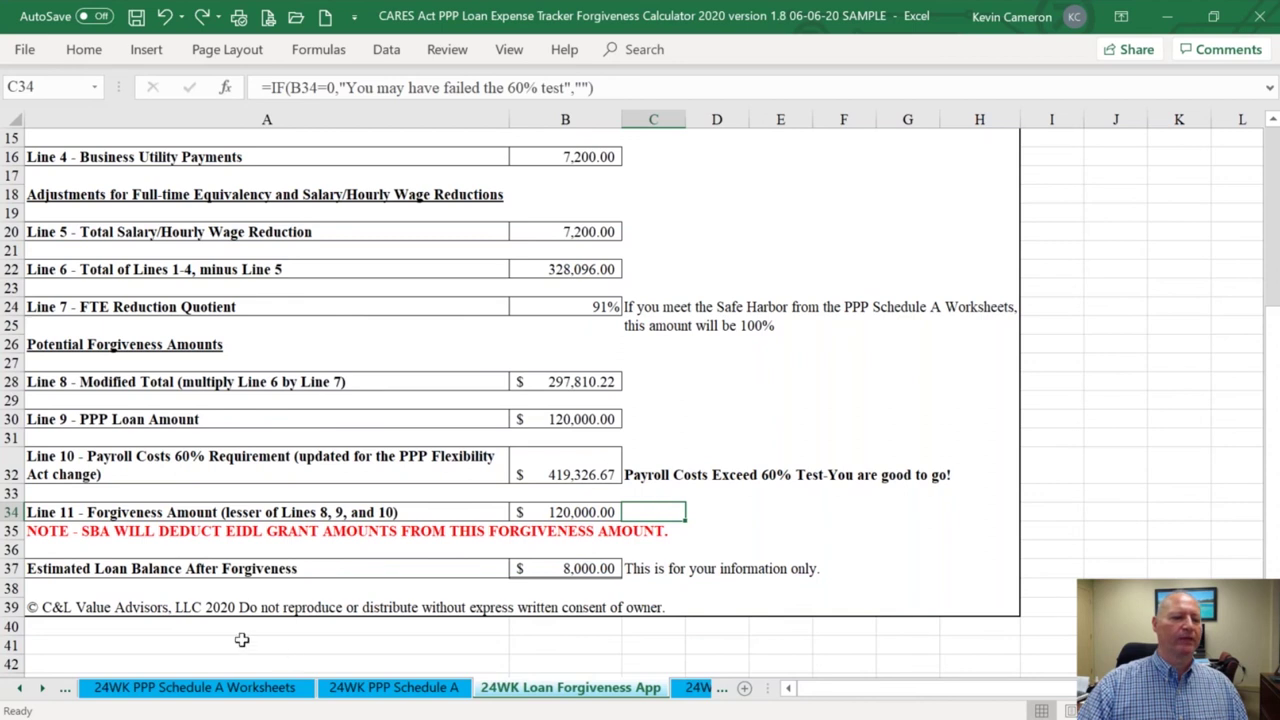
Open the 8WK FTE Calc for Sch A worksheet and view its employee FTE table down to the Totals row
{"action": "left_click", "coordinate": [21, 690]}
{"action": "left_click", "coordinate": [21, 690]}
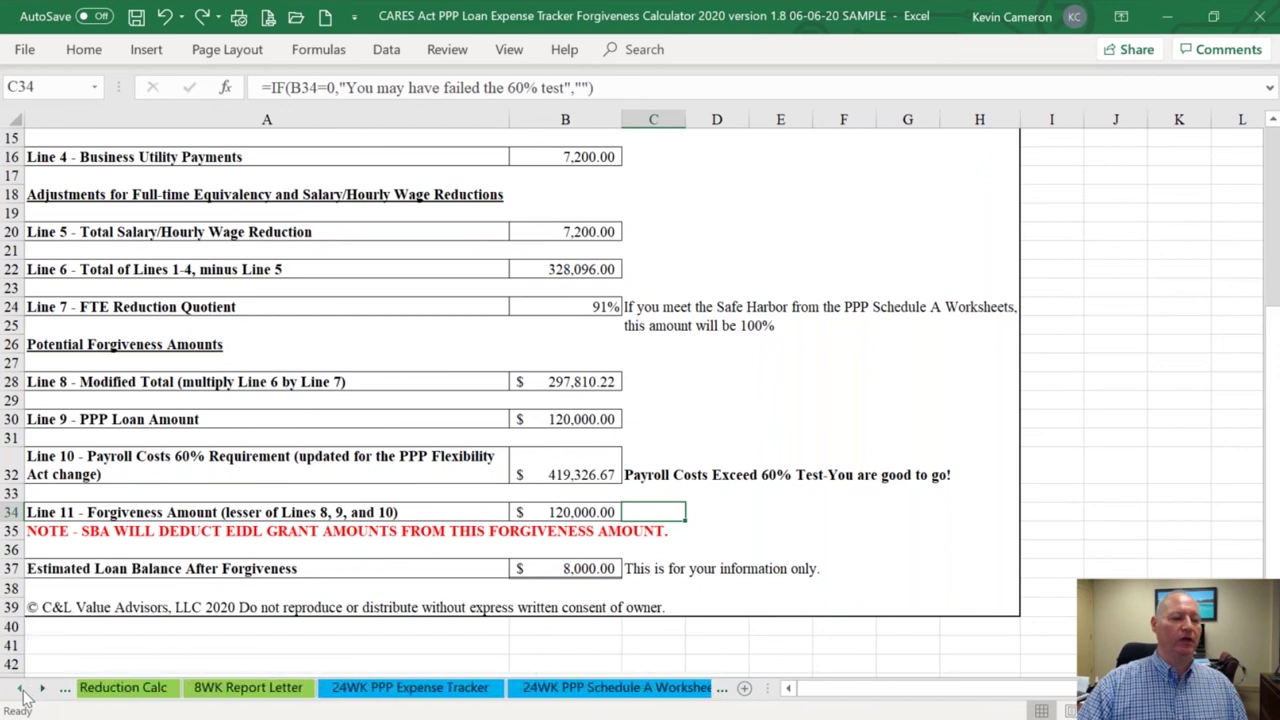
{"action": "left_click", "coordinate": [21, 690]}
{"action": "left_click", "coordinate": [21, 690]}
{"action": "left_click", "coordinate": [21, 690]}
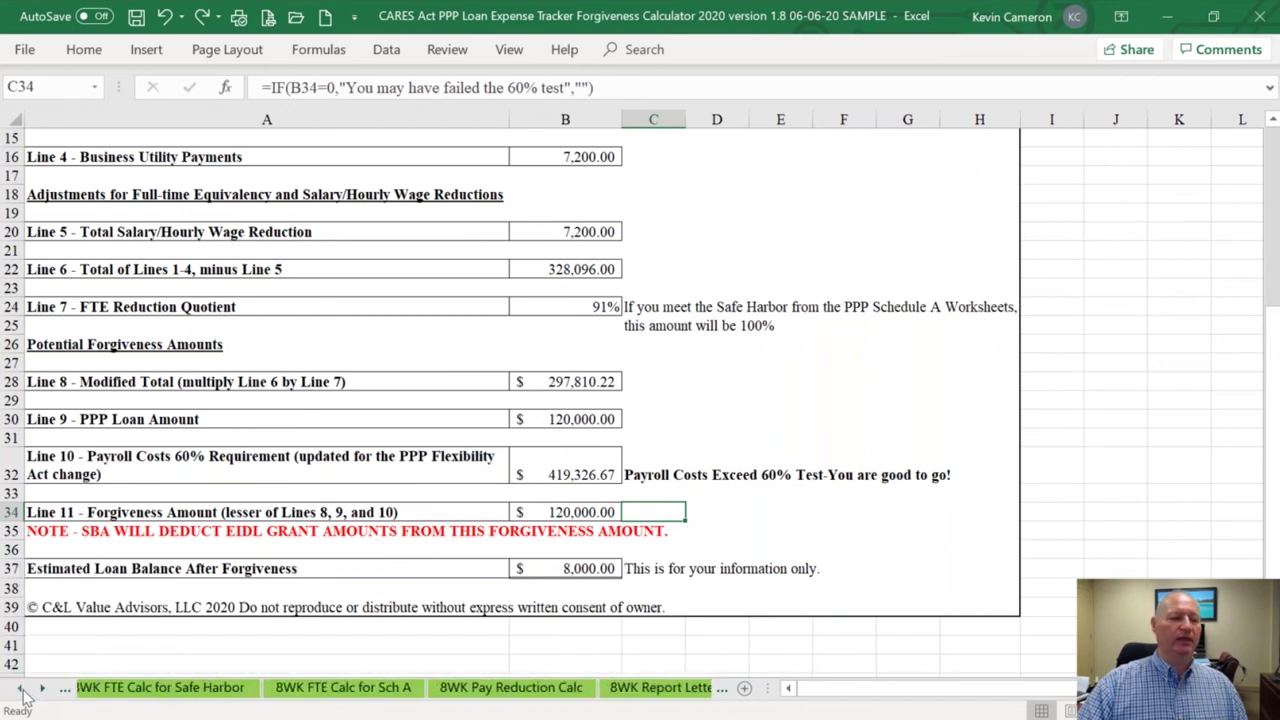
{"action": "left_click", "coordinate": [345, 690]}
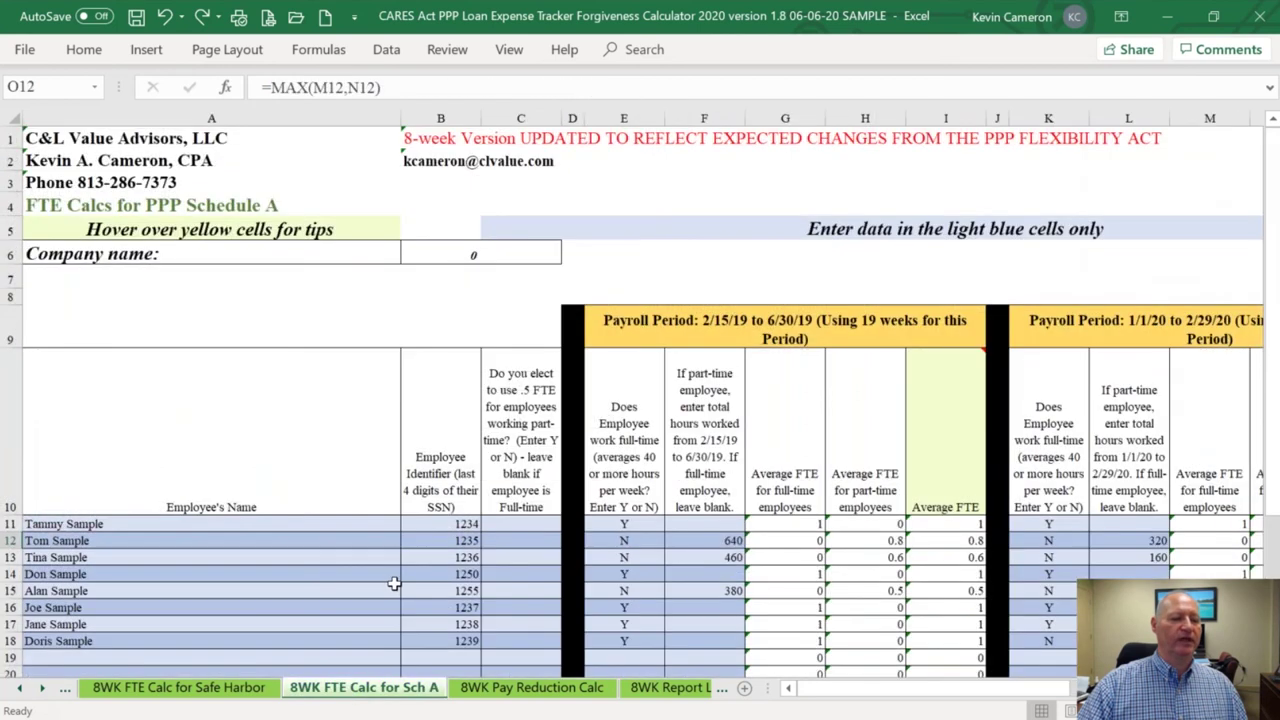
{"action": "scroll", "coordinate": [394, 583], "scroll_direction": "down", "scroll_amount": 13}
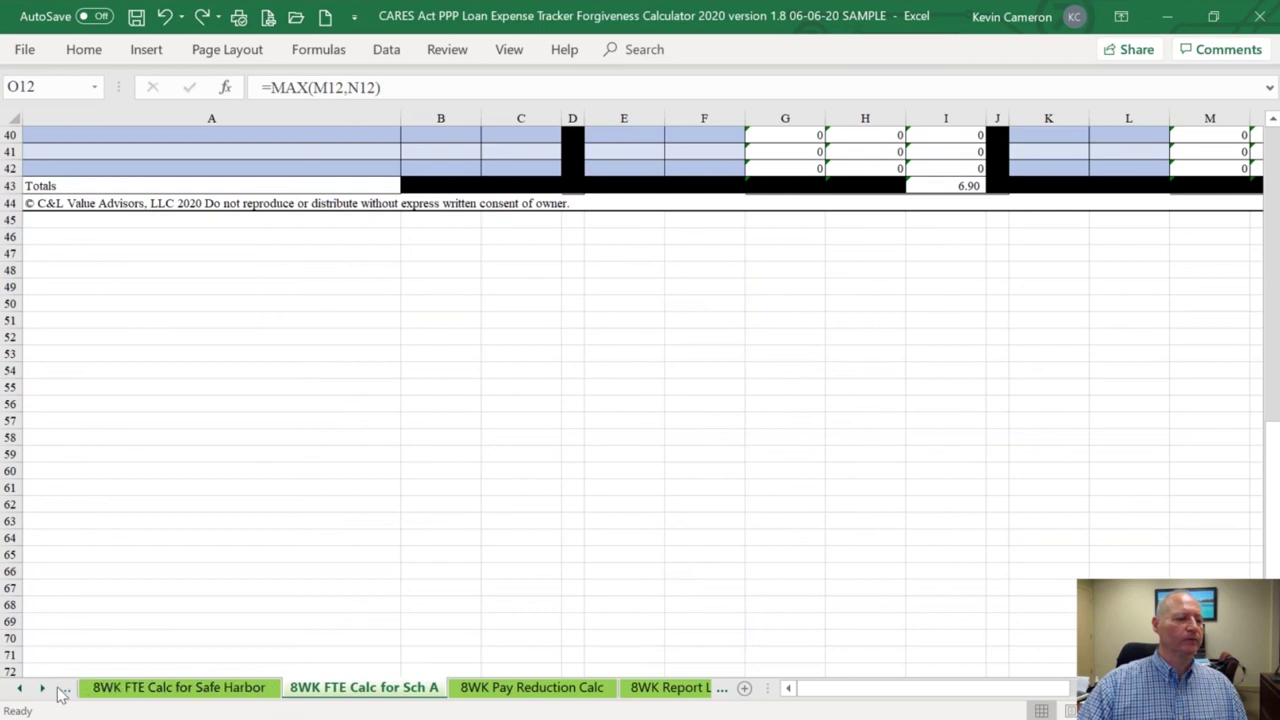
On the 8WK PPP Schedule A, enter 1 FTE for employees fired for cause during the Period in B54
{"action": "left_click", "coordinate": [20, 689]}
{"action": "left_click", "coordinate": [20, 689]}
{"action": "left_click", "coordinate": [20, 689]}
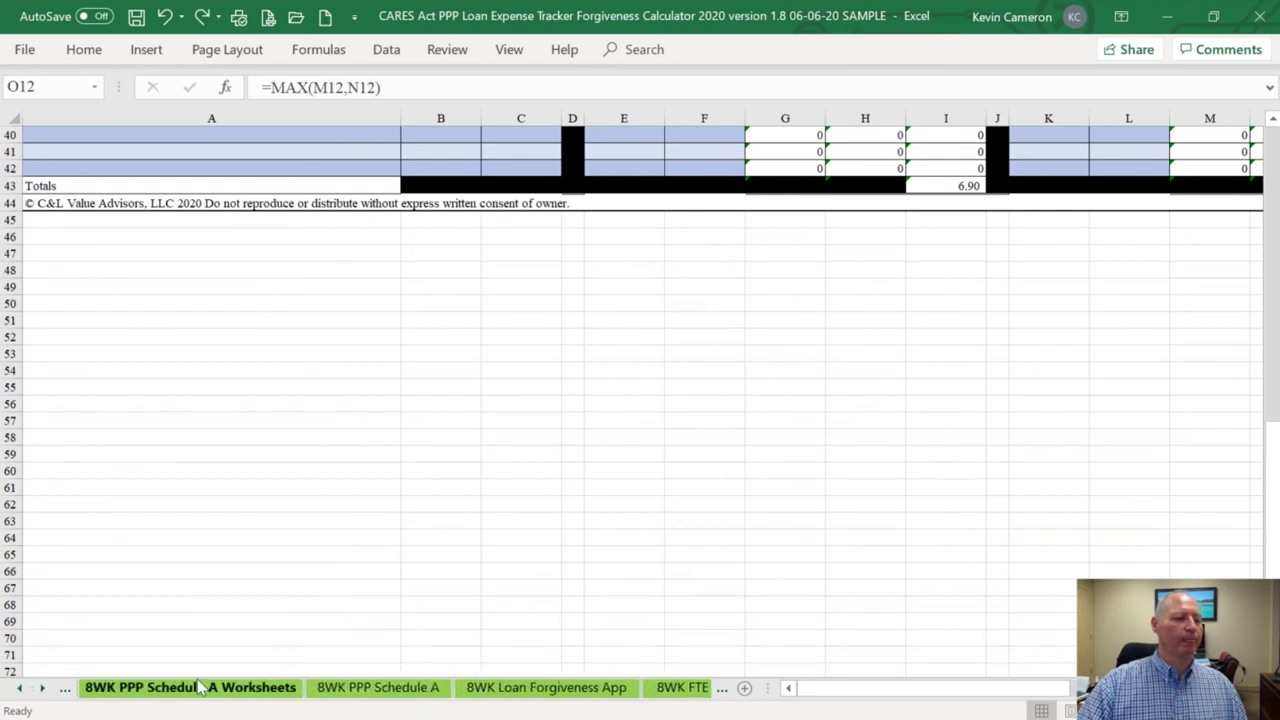
{"action": "left_click", "coordinate": [366, 688]}
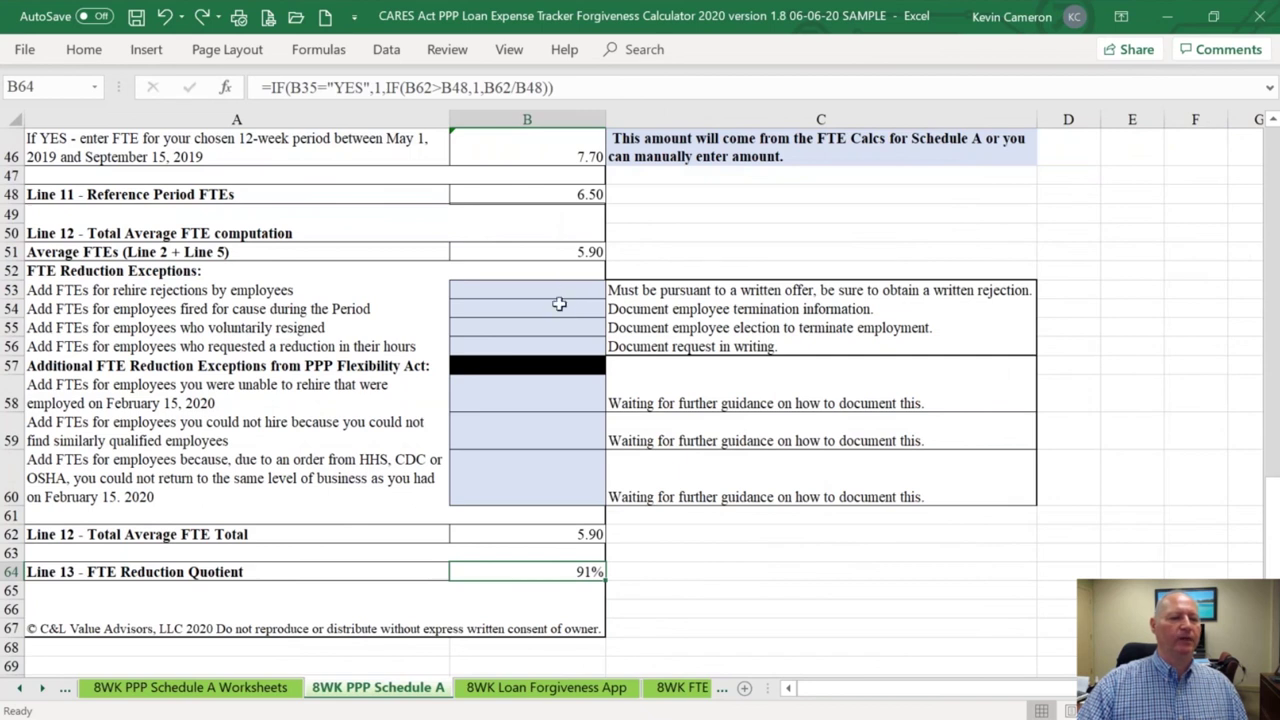
{"action": "left_click", "coordinate": [556, 308]}
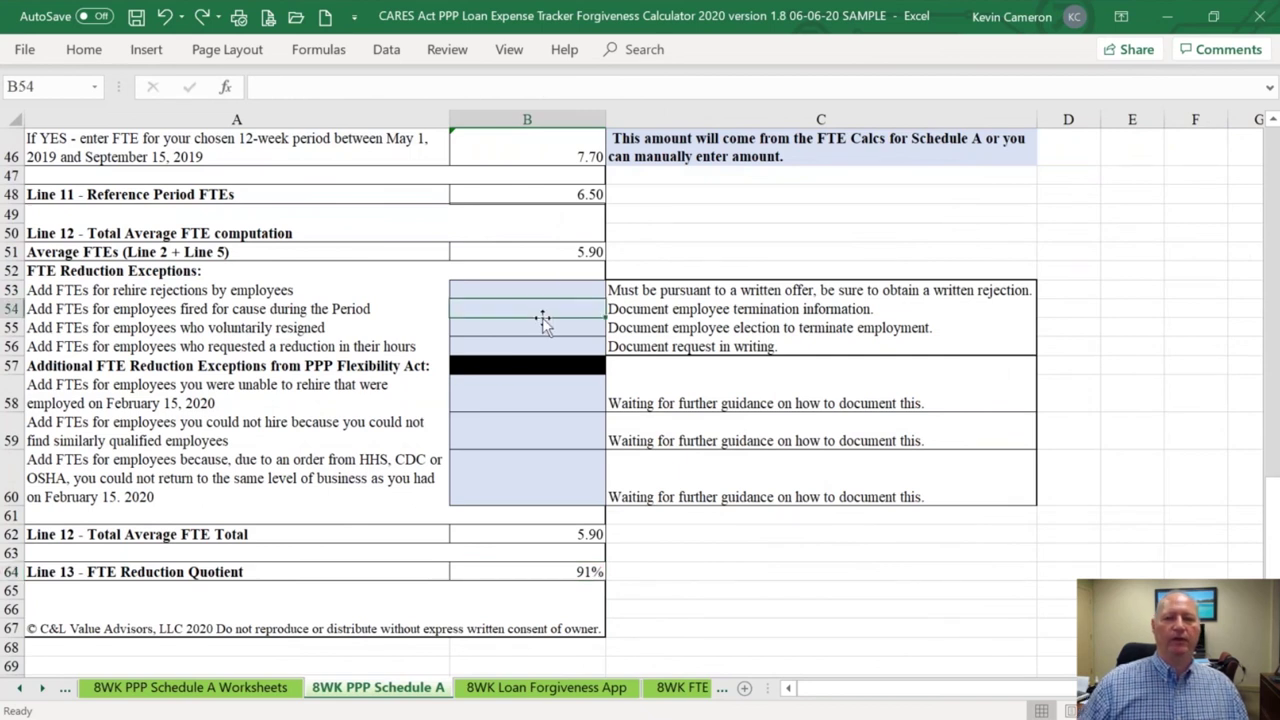
{"action": "type", "text": "1"}
{"action": "key", "text": "Return"}
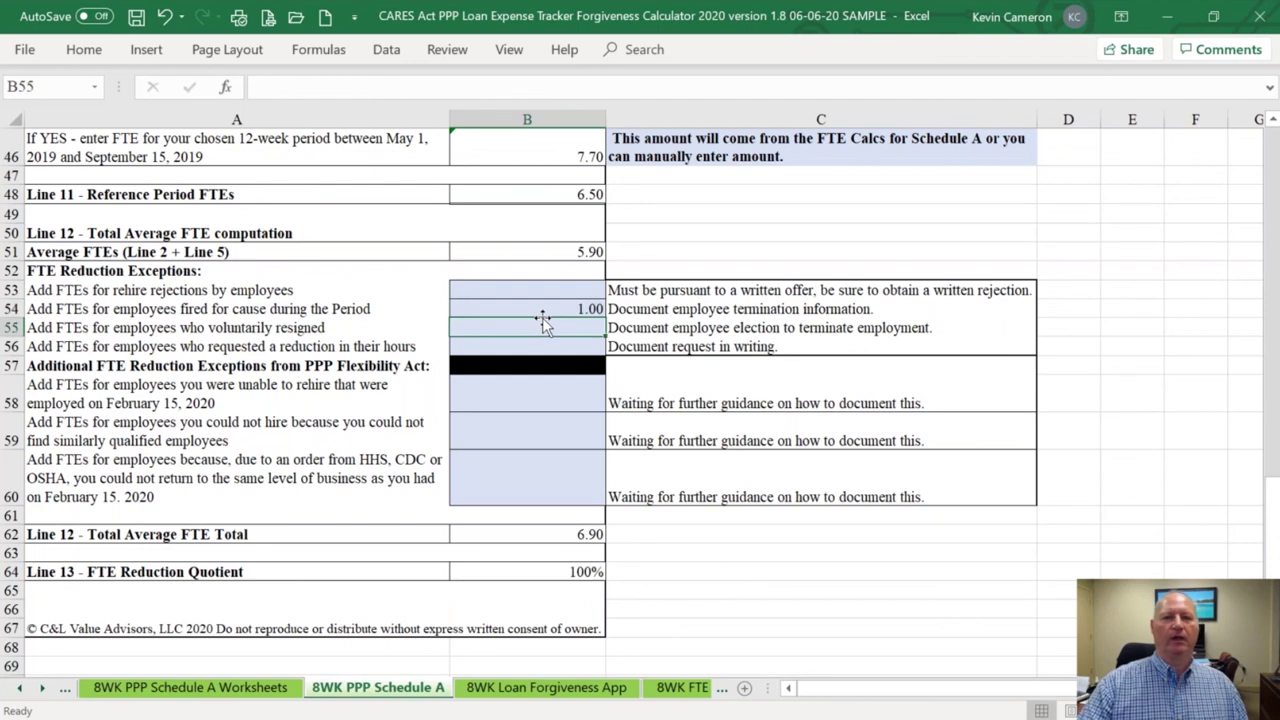
Compare the Line 12 Total Average FTE with the Line 11 Reference Period FTEs and check the Line 13 FTE Reduction Quotient
{"action": "left_click", "coordinate": [549, 540]}
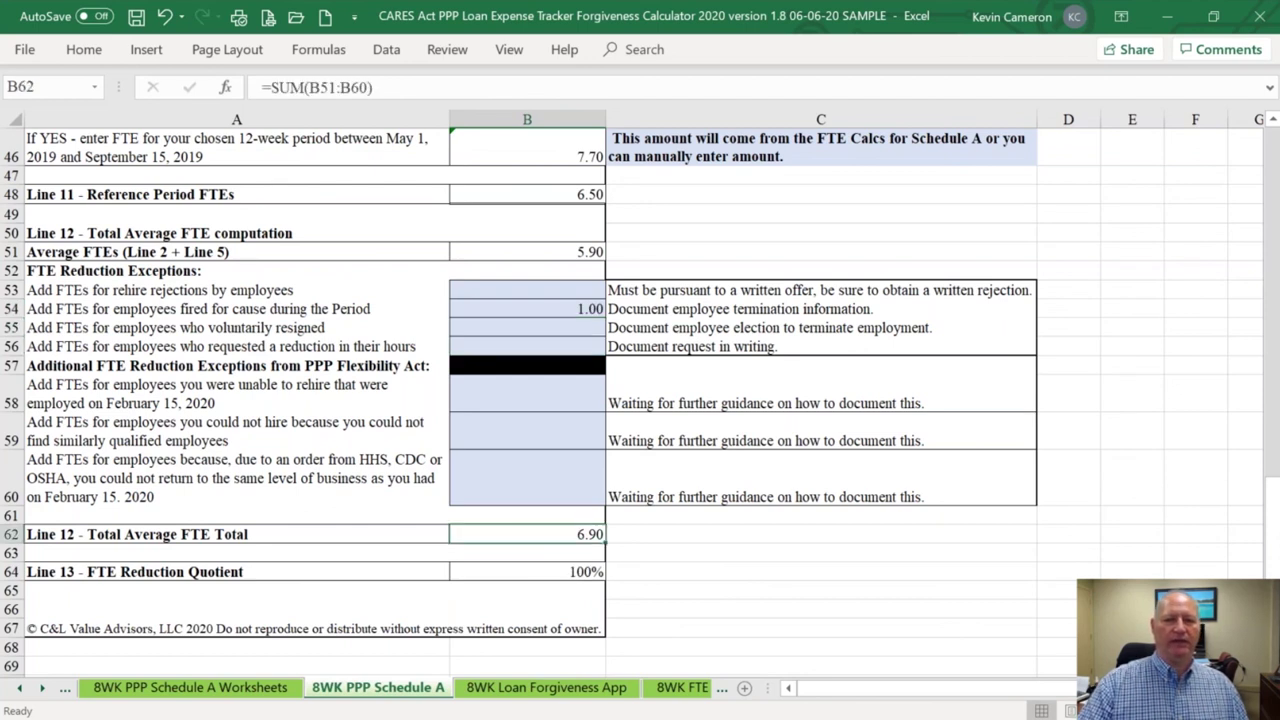
{"action": "left_click", "coordinate": [544, 196]}
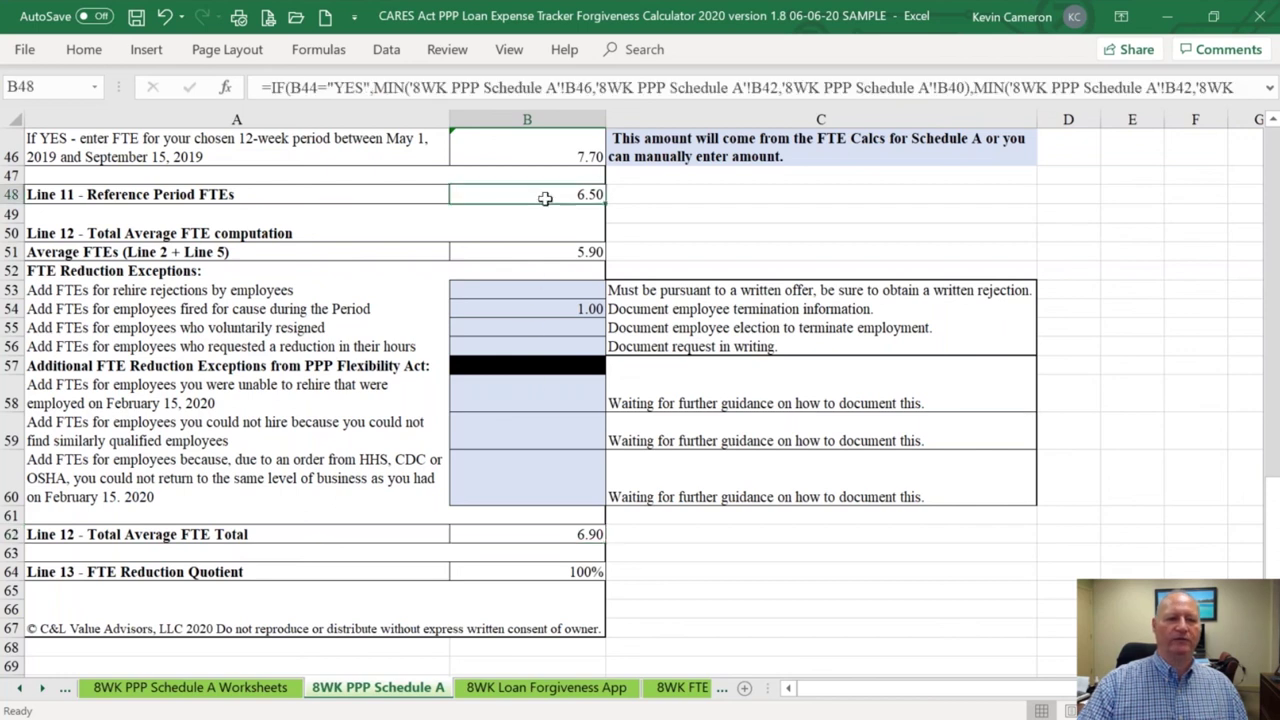
{"action": "left_click", "coordinate": [547, 572]}
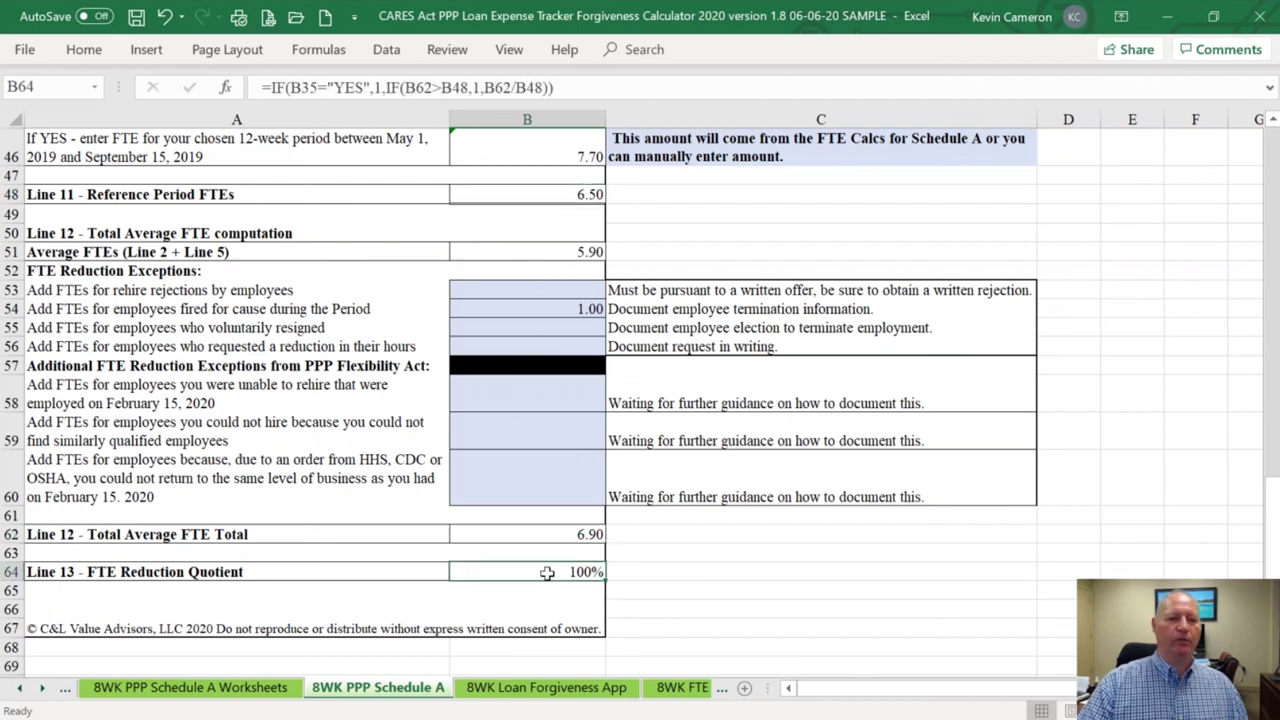
Review the 8WK Loan Forgiveness App's Line 8 modified total, Line 11 forgiveness amount and estimated loan balance after forgiveness
{"action": "left_click", "coordinate": [547, 688]}
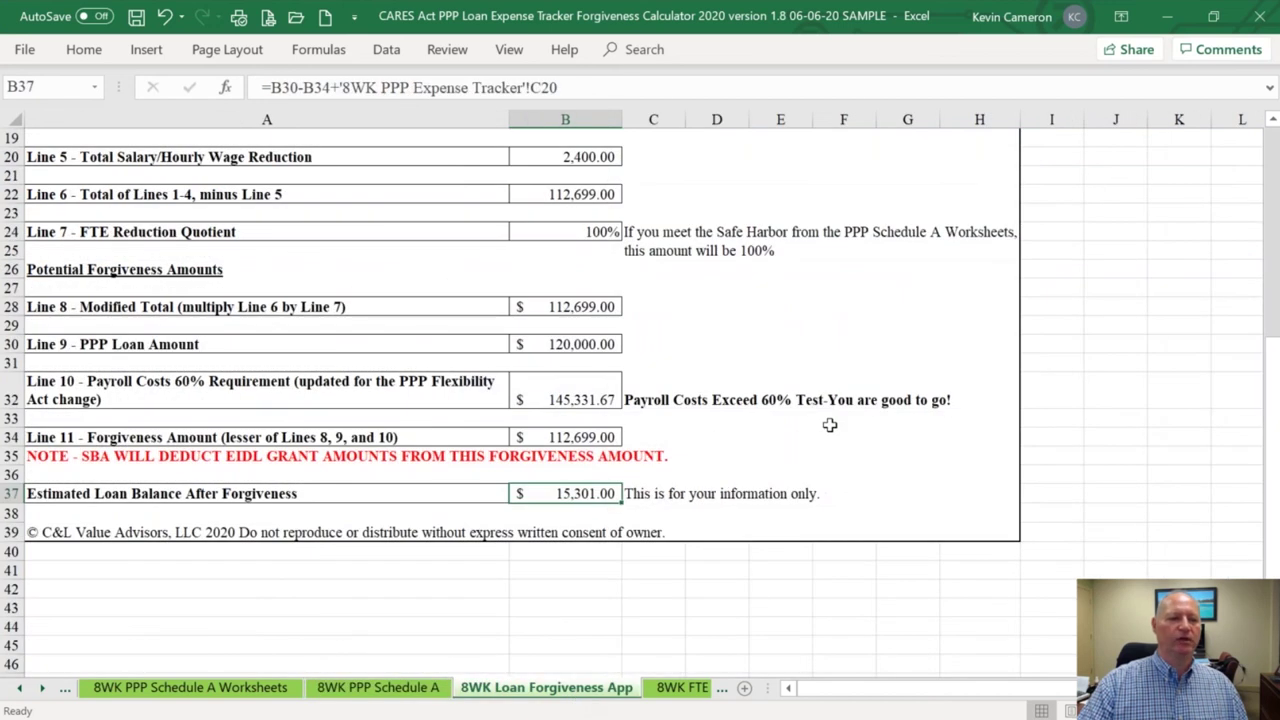
{"action": "scroll", "coordinate": [829, 425], "scroll_direction": "up", "scroll_amount": 1}
{"action": "scroll", "coordinate": [829, 425], "scroll_direction": "up", "scroll_amount": 1}
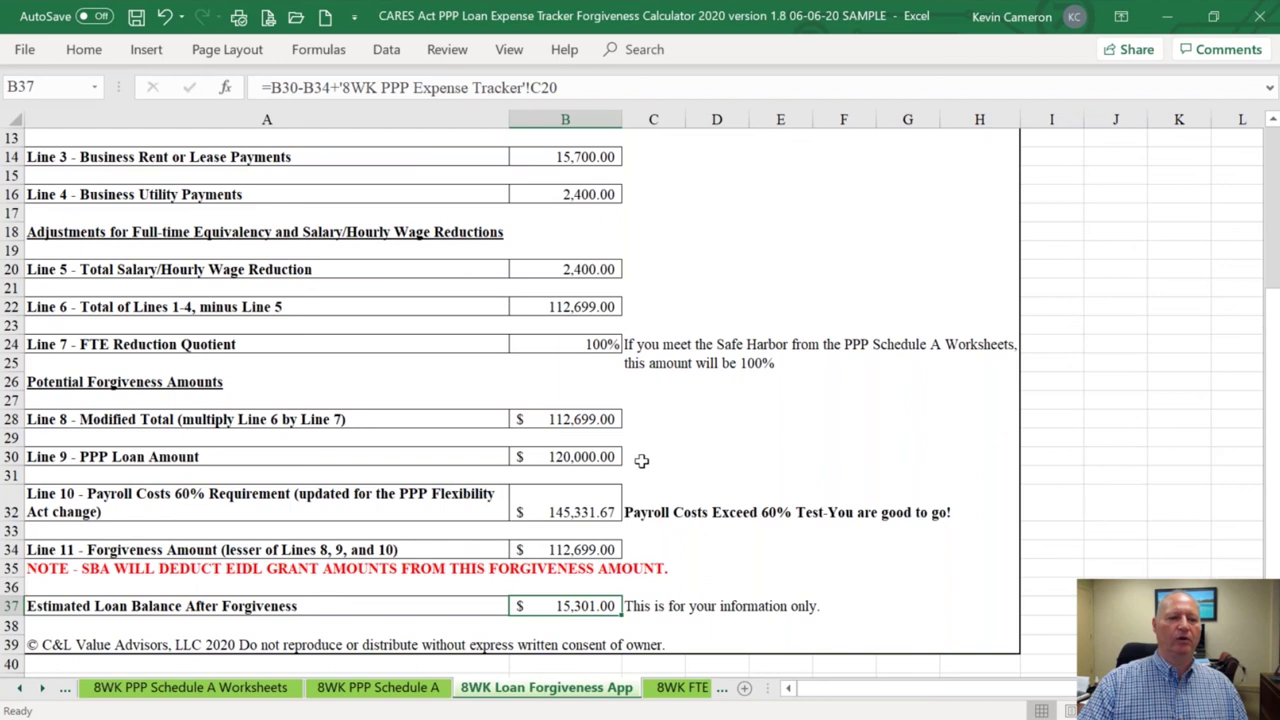
{"action": "left_click", "coordinate": [651, 546]}
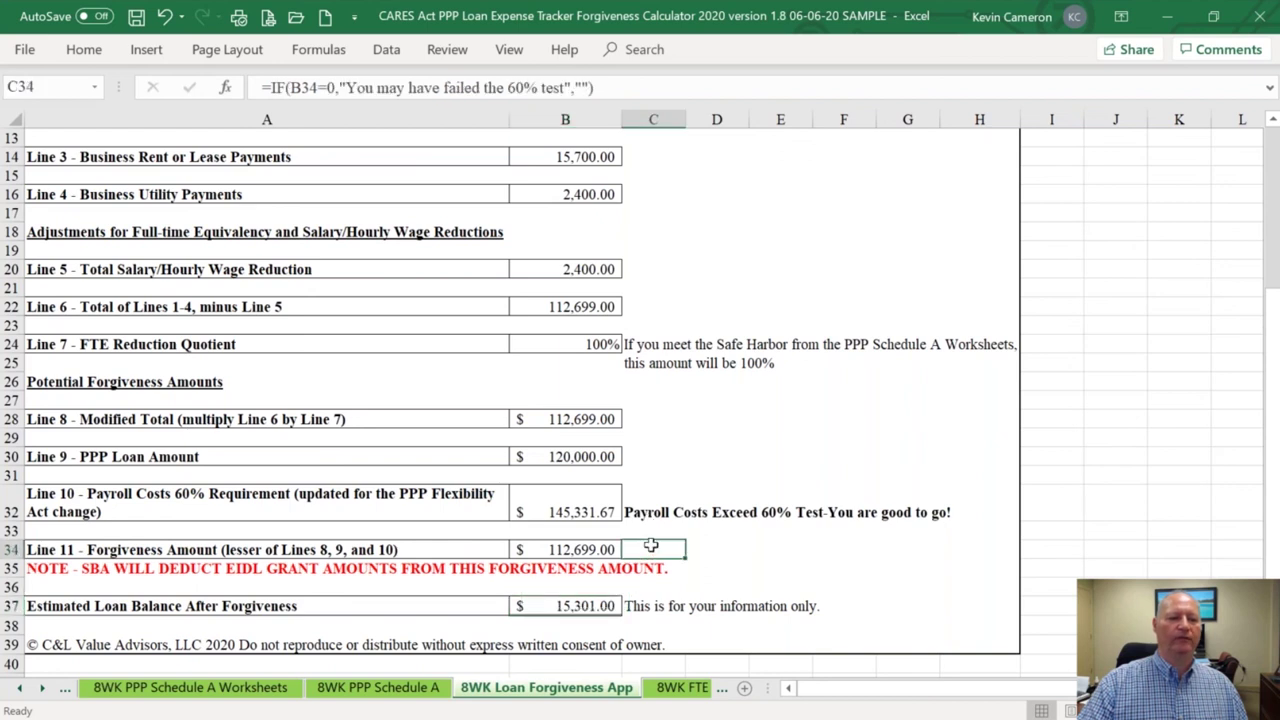
{"action": "left_click", "coordinate": [656, 421]}
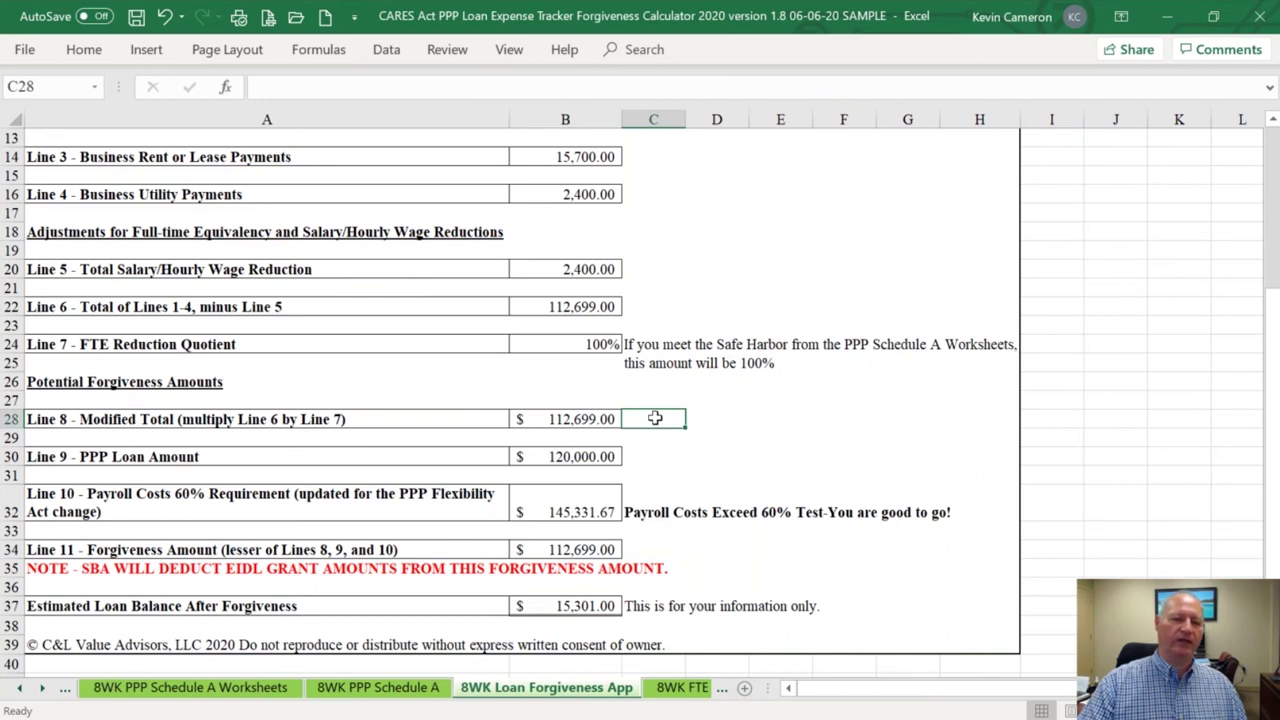
{"action": "left_click", "coordinate": [657, 605]}
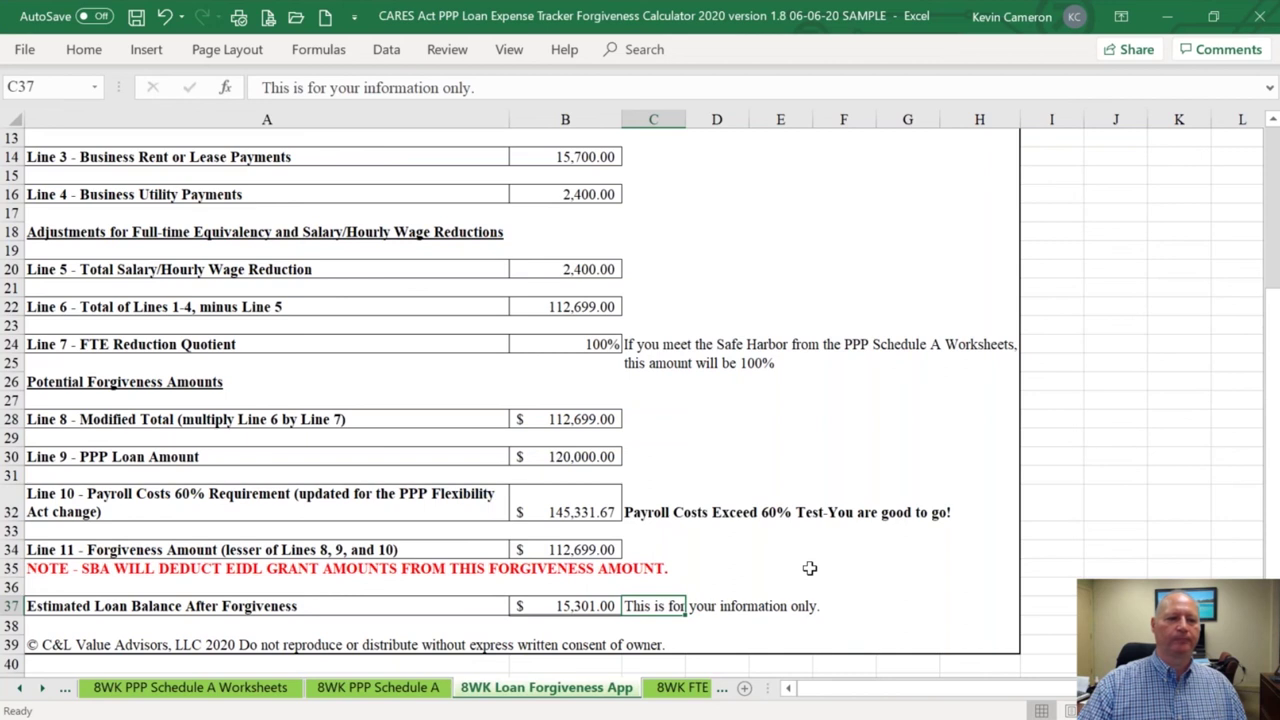
Set Line 1 Payroll Costs in B10 to 100,000 and check the Line 11 Forgiveness Amount
{"action": "scroll", "coordinate": [810, 568], "scroll_direction": "up", "scroll_amount": 3}
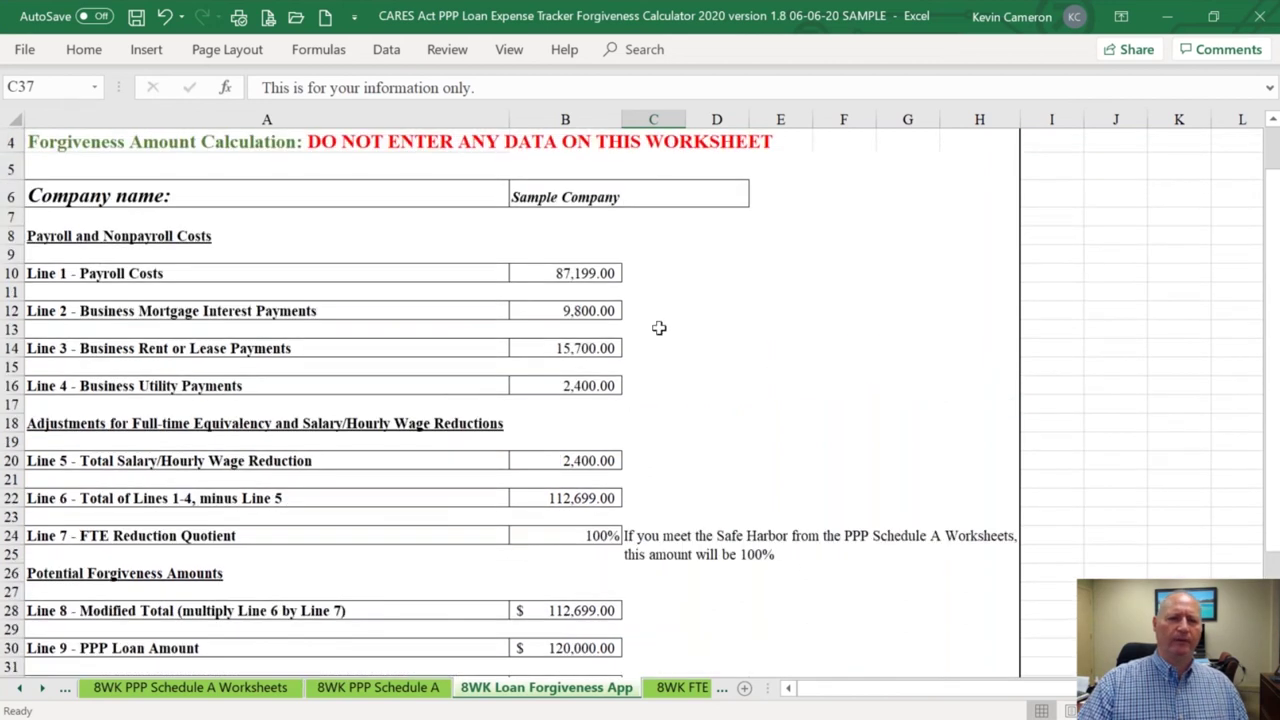
{"action": "left_click", "coordinate": [540, 272]}
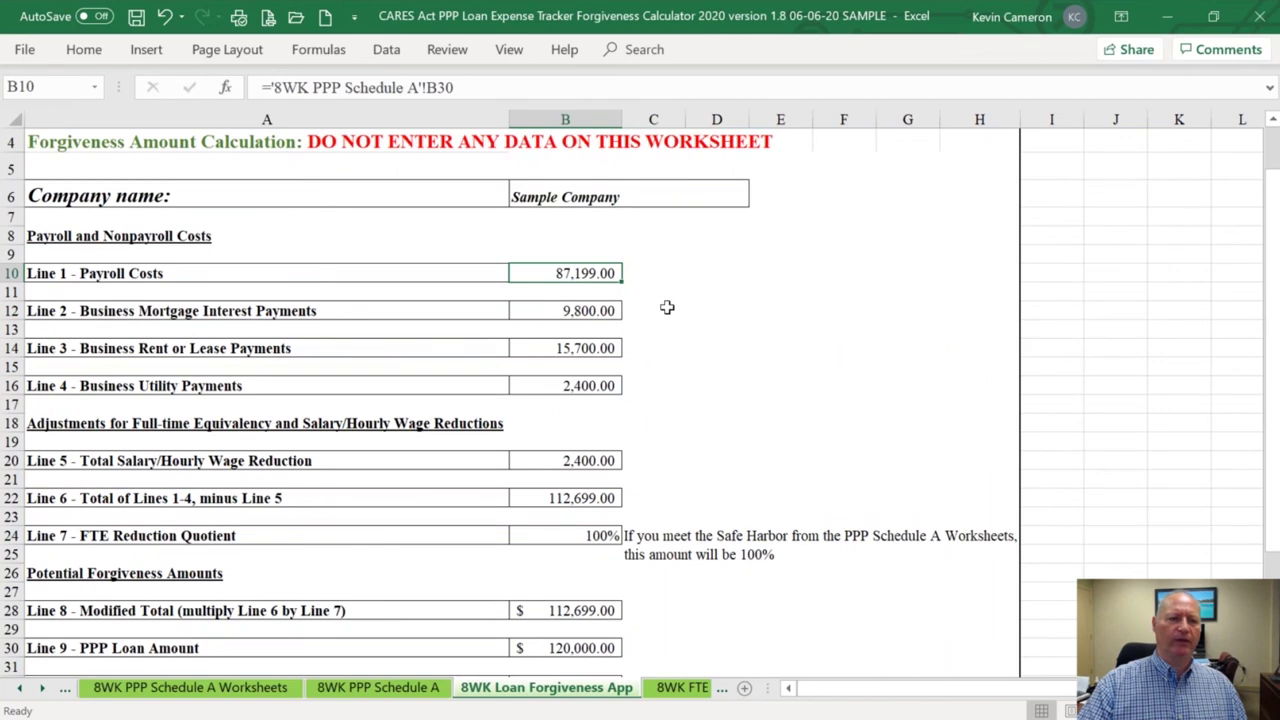
{"action": "type", "text": "100,0"}
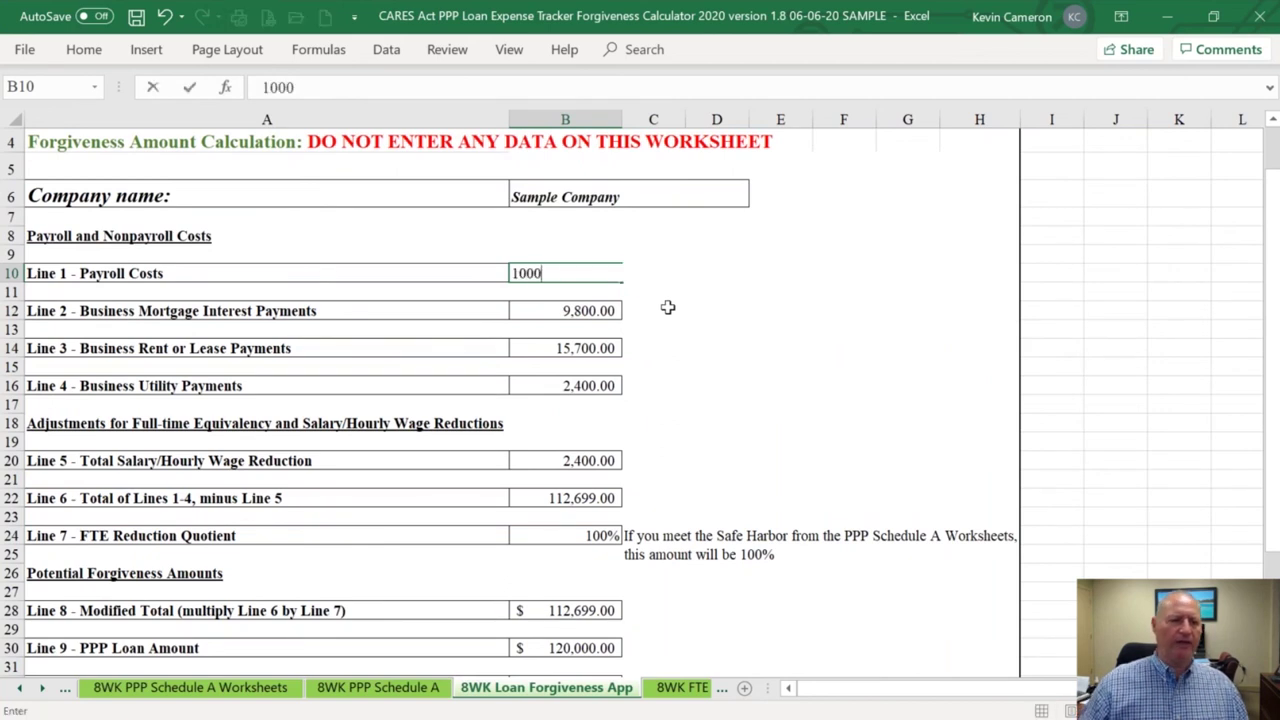
{"action": "type", "text": "00"}
{"action": "key", "text": "Return"}
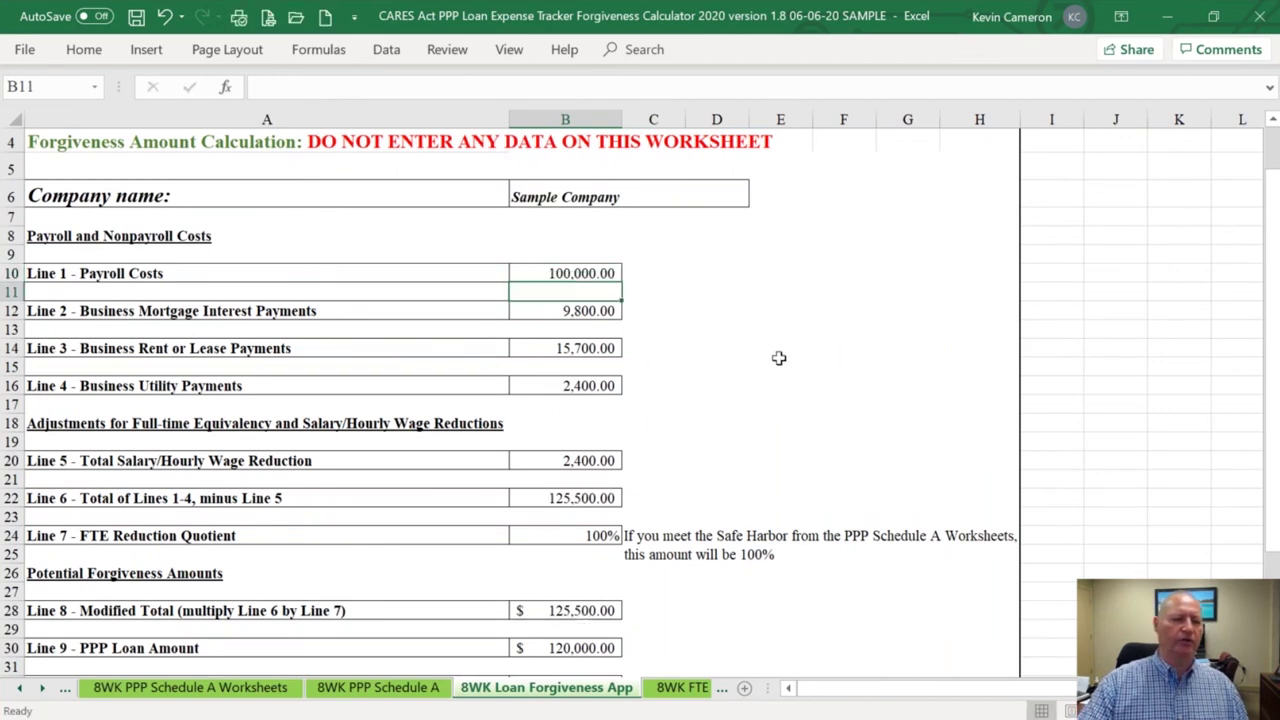
{"action": "scroll", "coordinate": [779, 358], "scroll_direction": "down", "scroll_amount": 4}
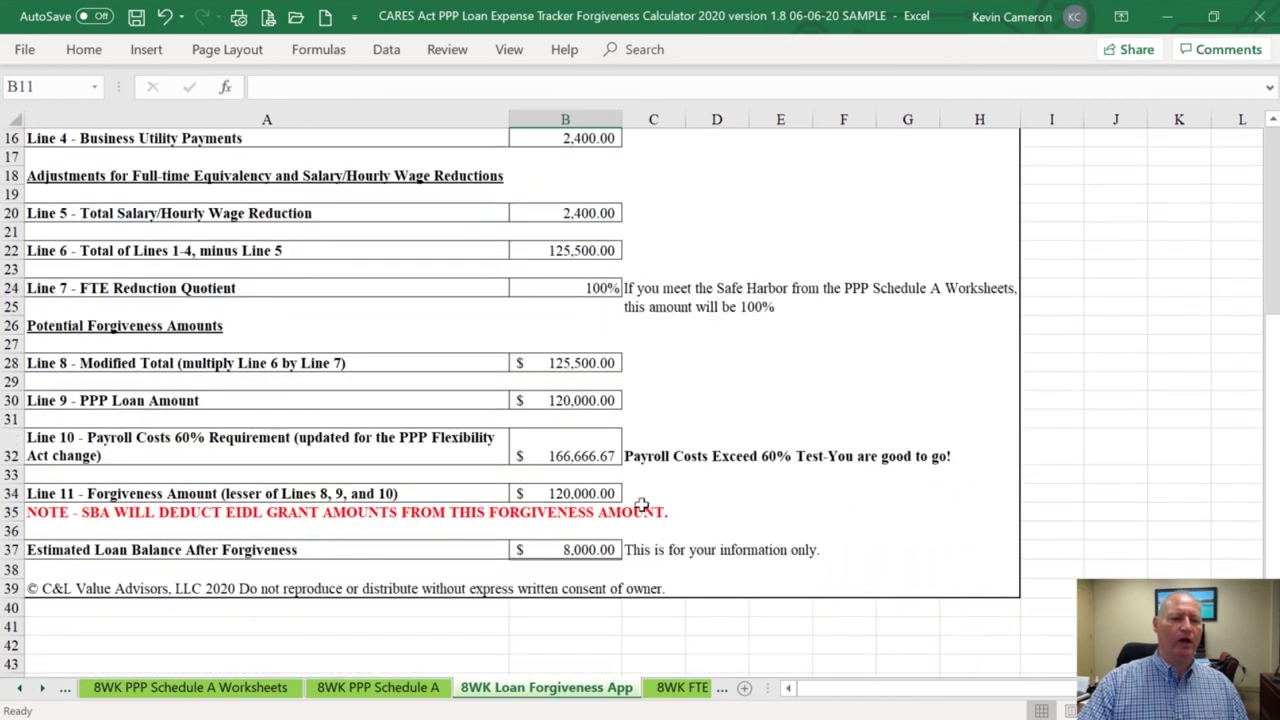
{"action": "left_click", "coordinate": [641, 499]}
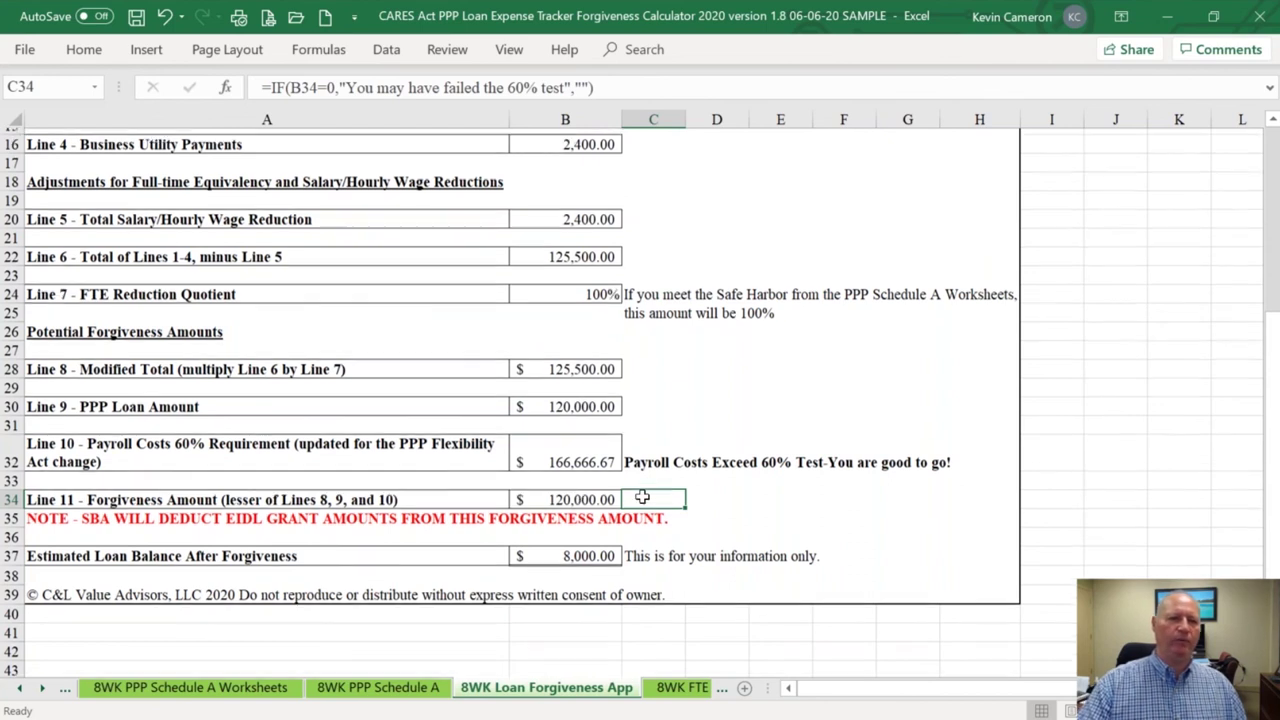
Undo the Line 1 Payroll Costs entry and check the forgiveness amounts again
{"action": "scroll", "coordinate": [642, 496], "scroll_direction": "up", "scroll_amount": 3}
{"action": "left_click", "coordinate": [165, 17]}
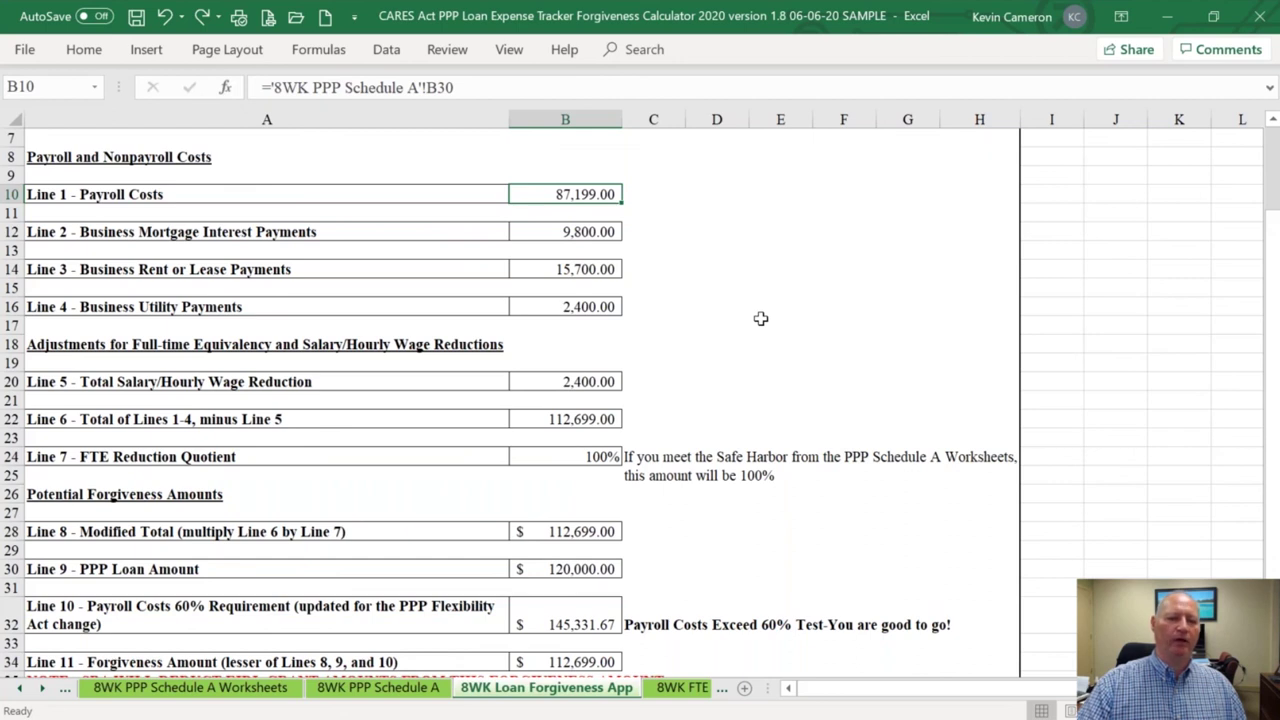
{"action": "scroll", "coordinate": [840, 317], "scroll_direction": "down", "scroll_amount": 2}
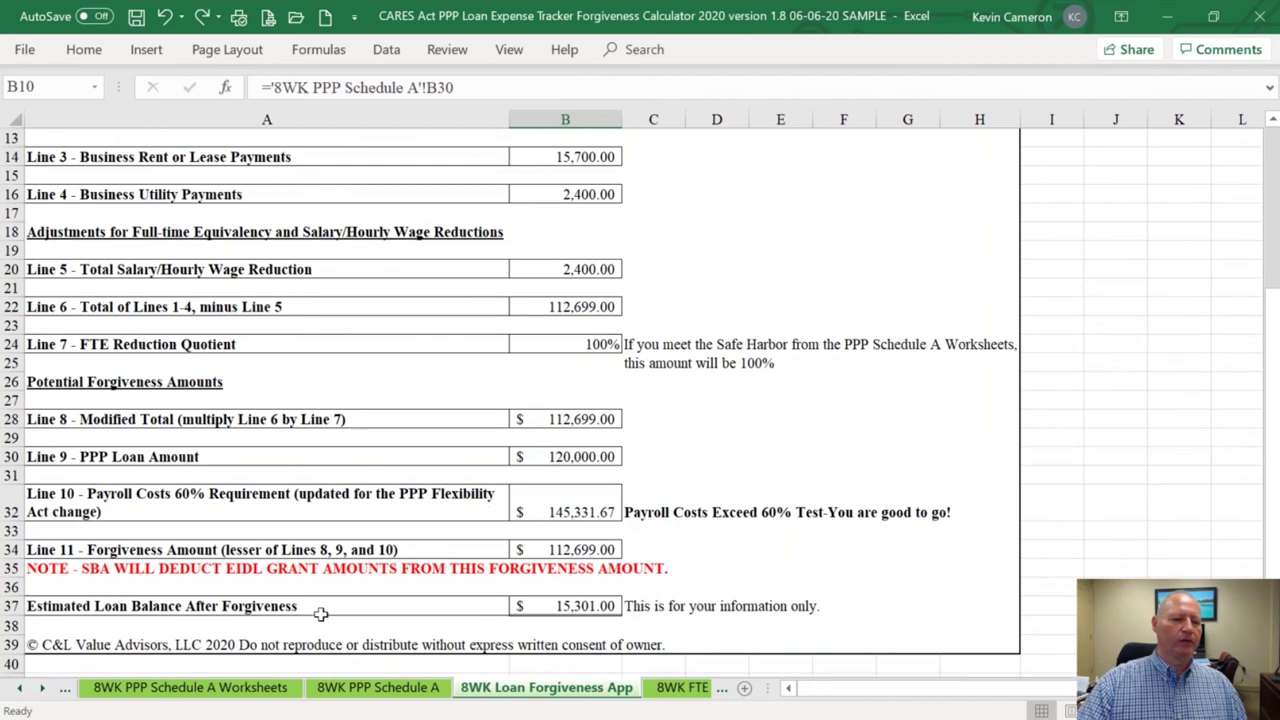
Return to the Instructions-Start Here worksheet
{"action": "left_click", "coordinate": [21, 688]}
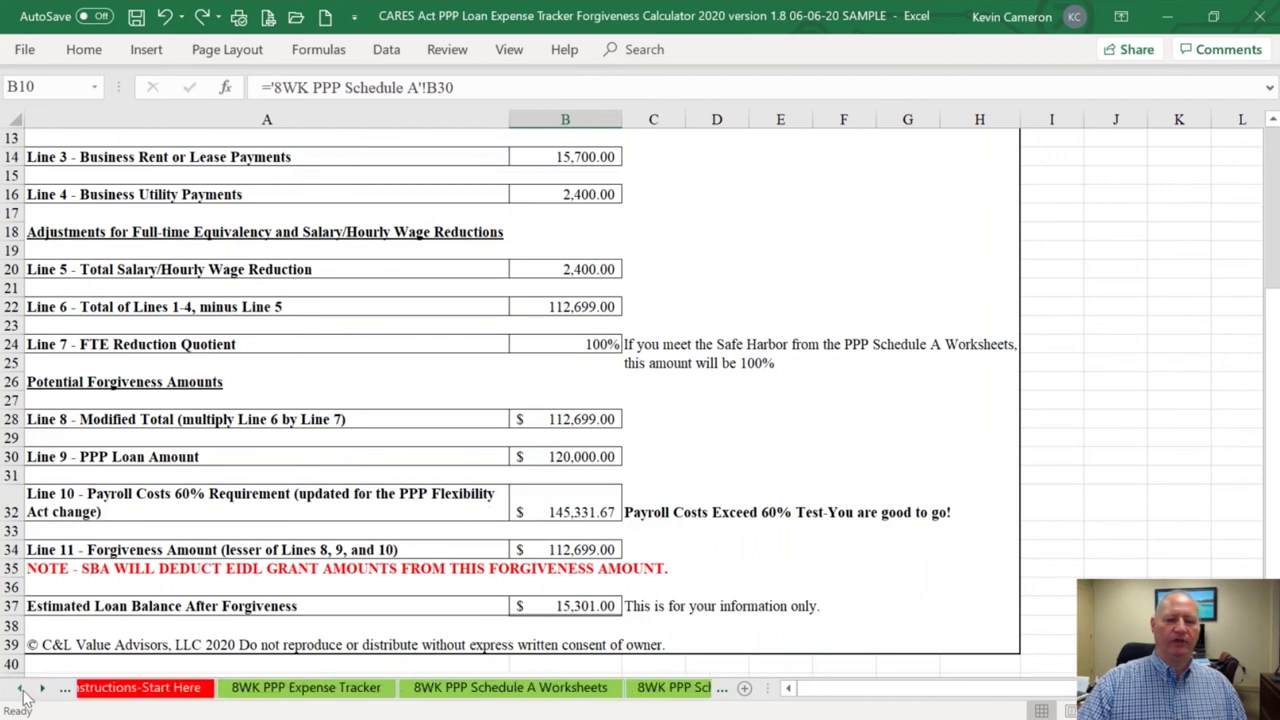
{"action": "left_click", "coordinate": [136, 694]}
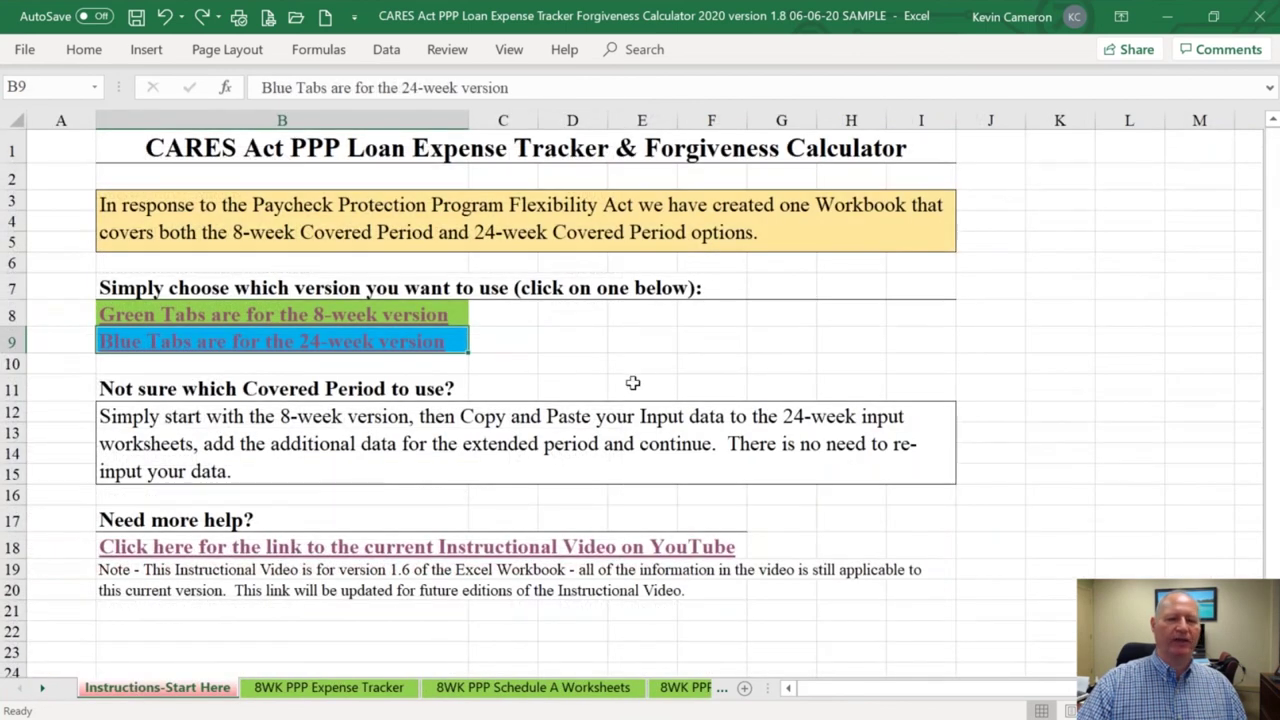